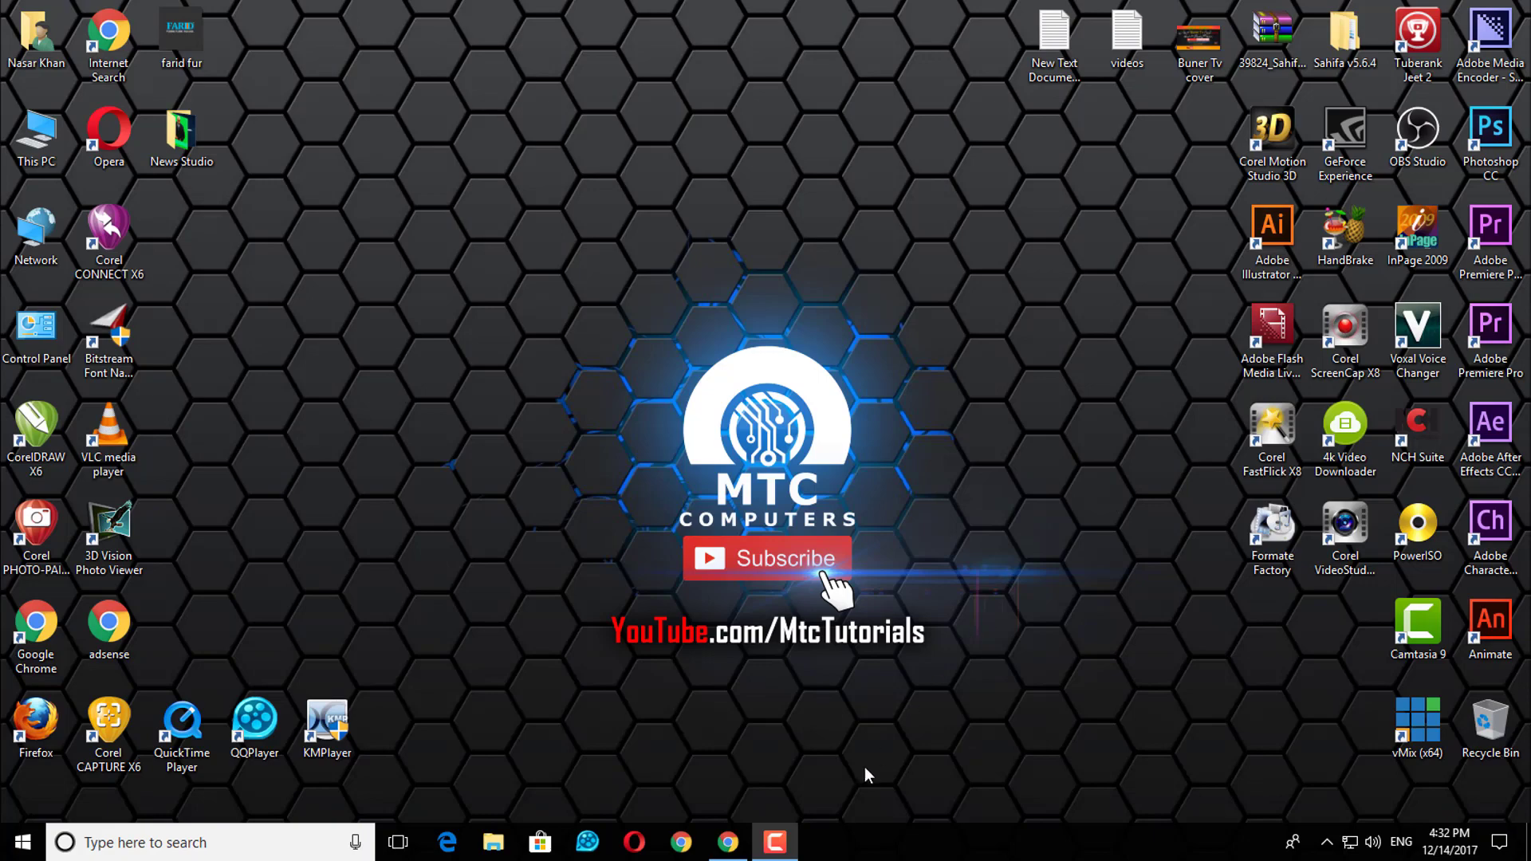
Bring up the YouTube green-screen news cast sample video in Chrome
click(738, 850)
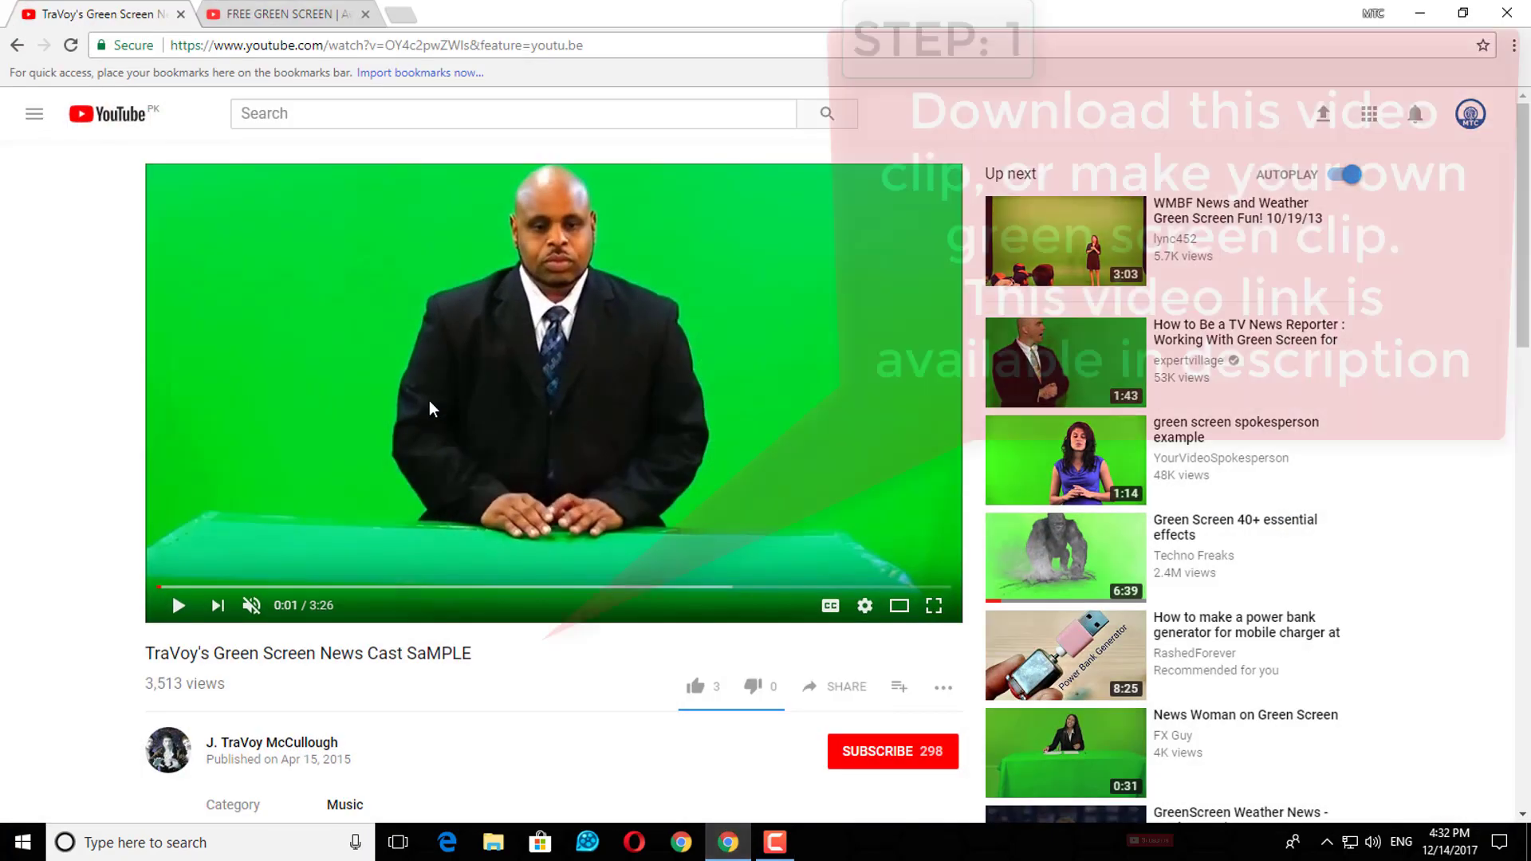
Play the green-screen anchor clip, then the virtual news set video on YouTube
drag(144, 654, 471, 654)
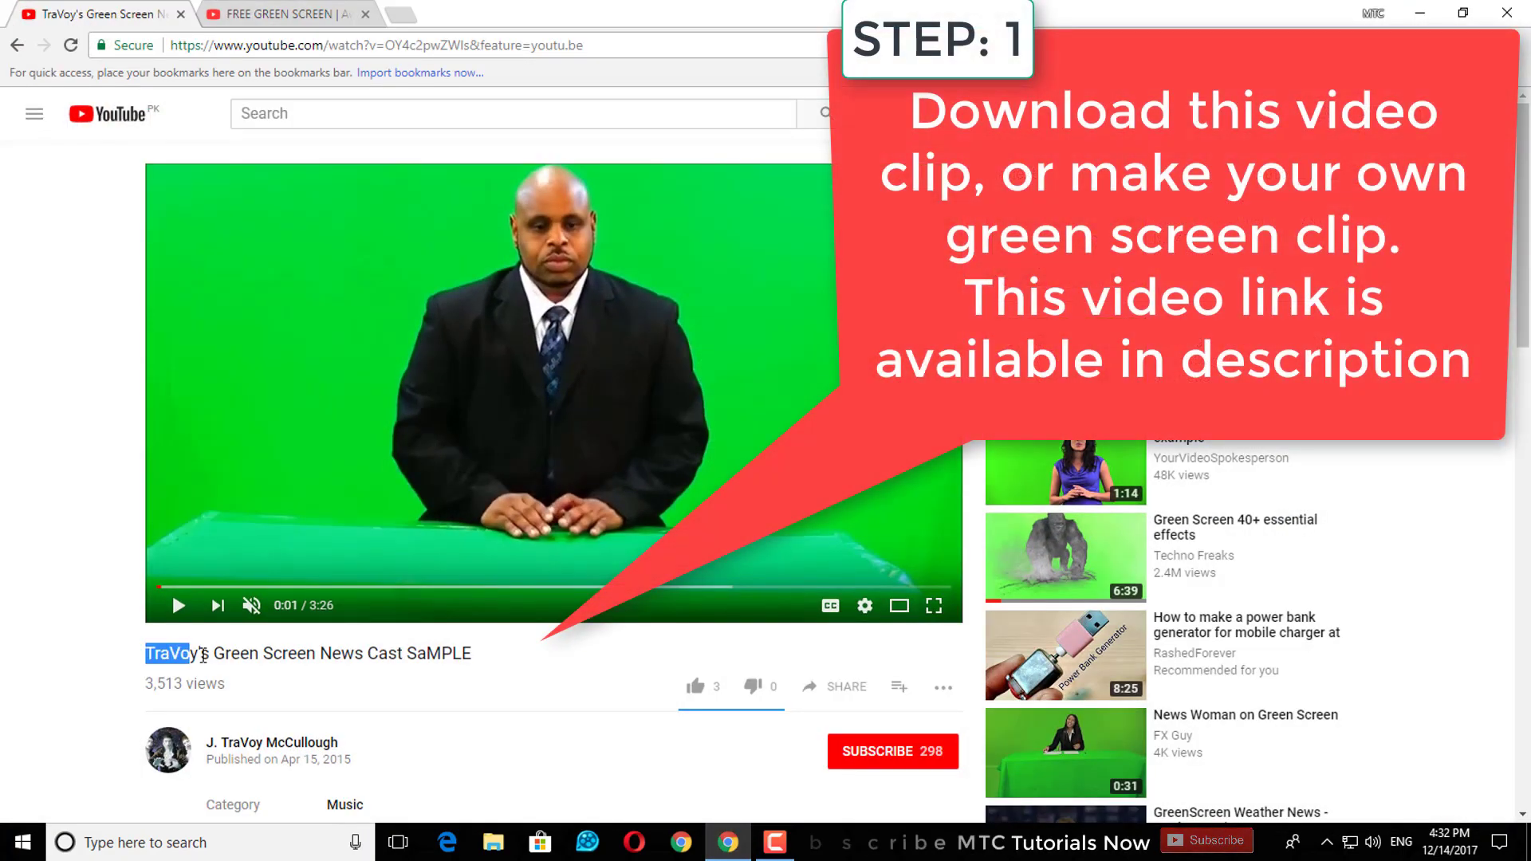
key(space)
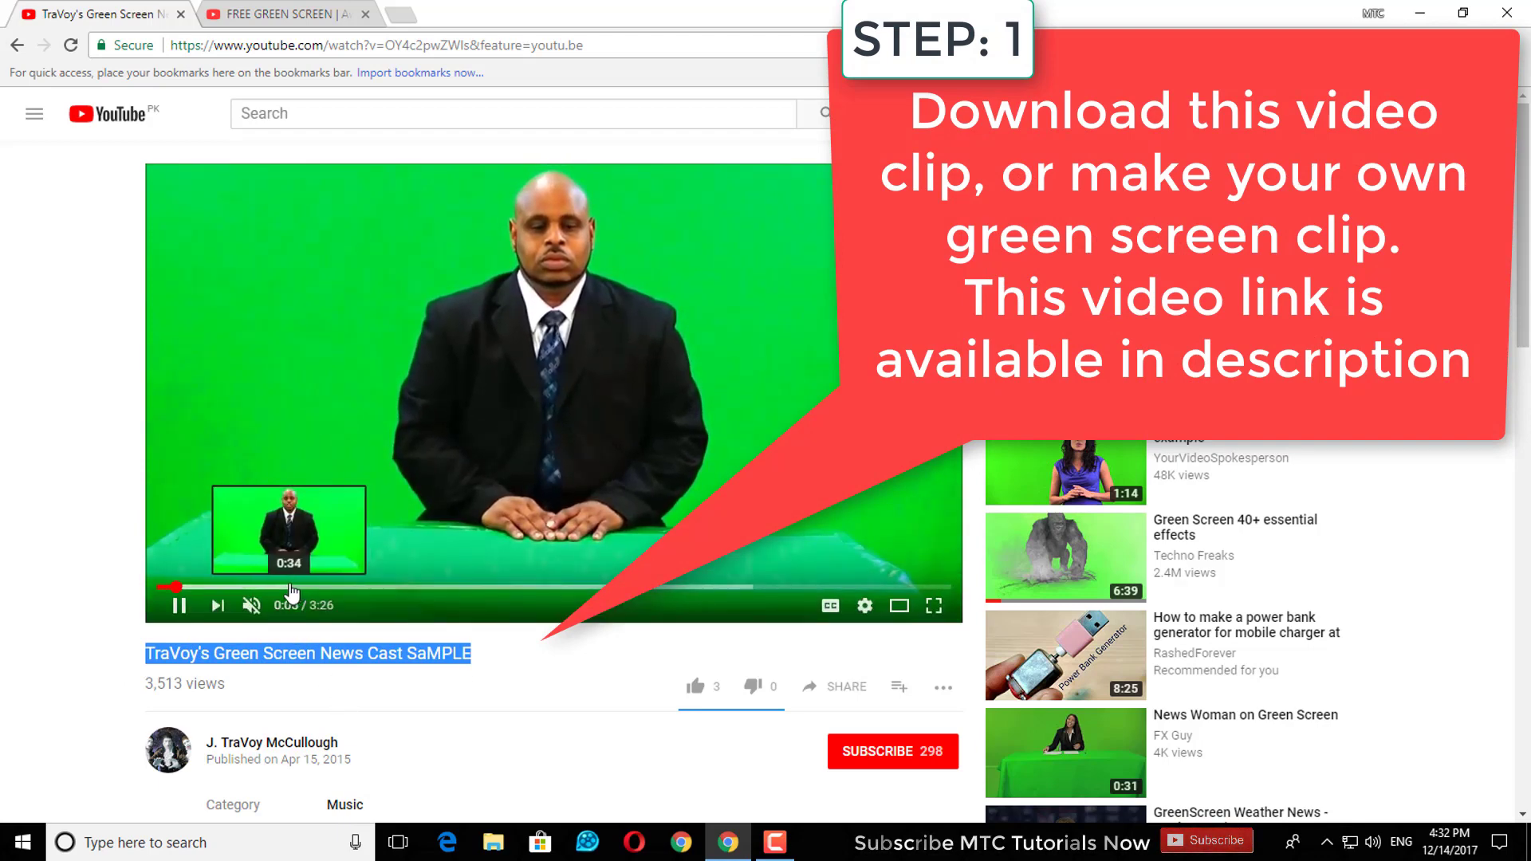
click(402, 699)
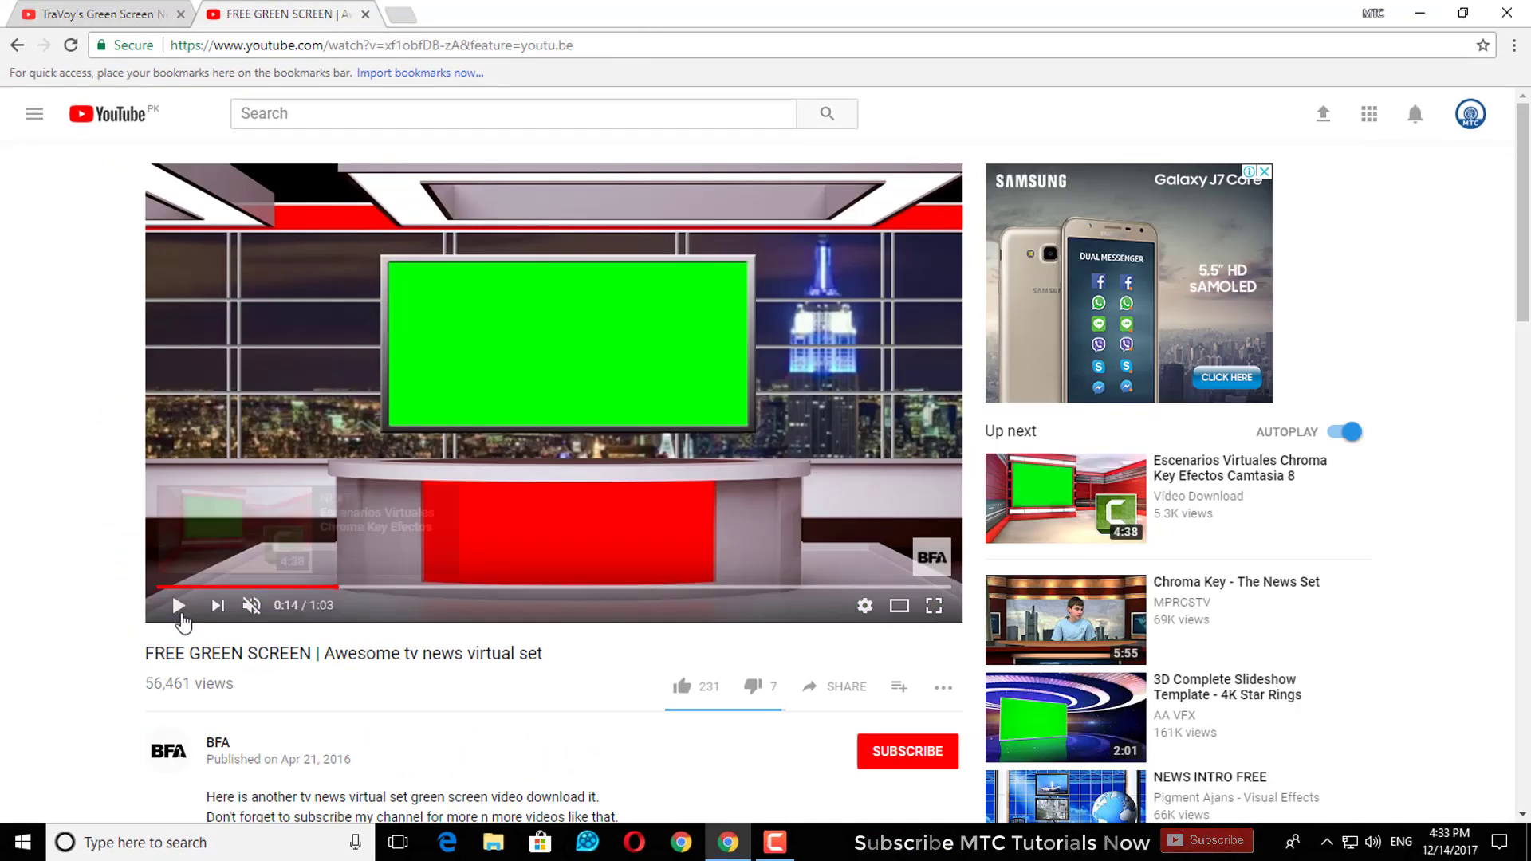
click(181, 614)
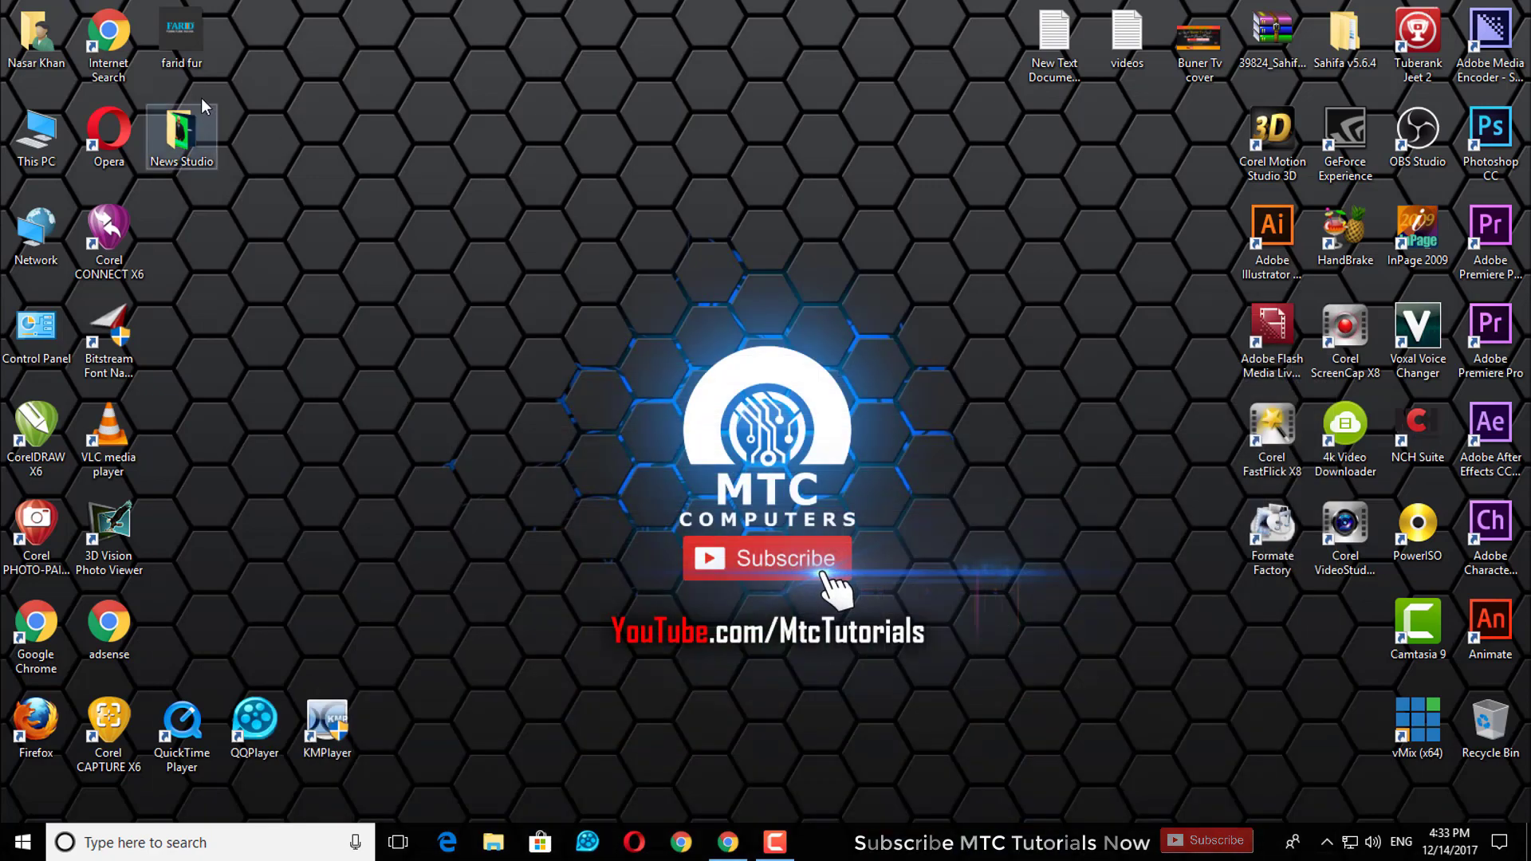
Open the News Studio folder and preview the virtual set video in Movies & TV
right_click(193, 135)
click(263, 149)
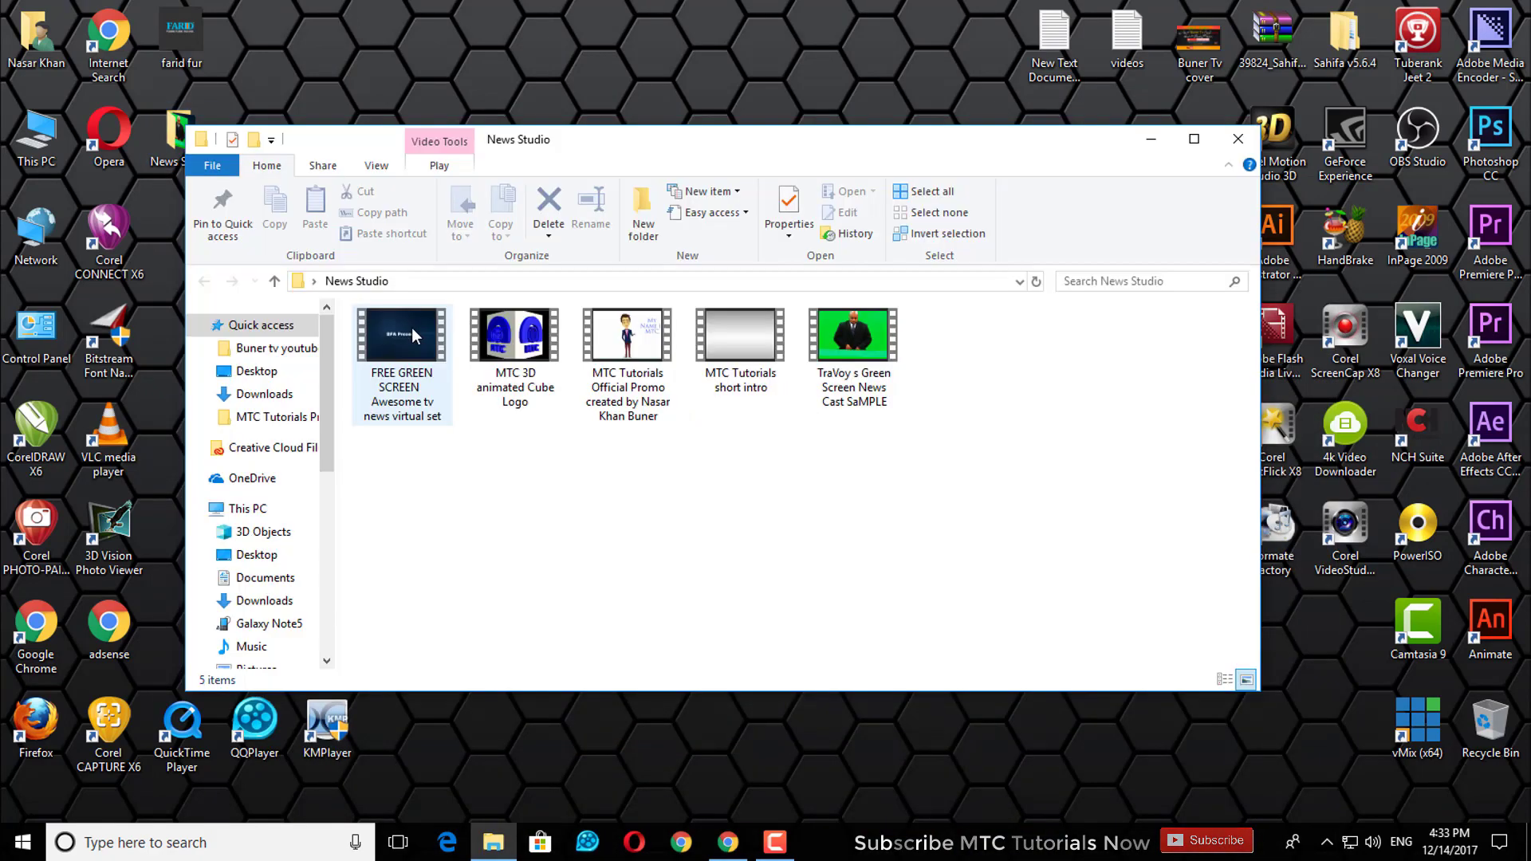
right_click(437, 327)
click(459, 338)
drag(565, 556, 626, 554)
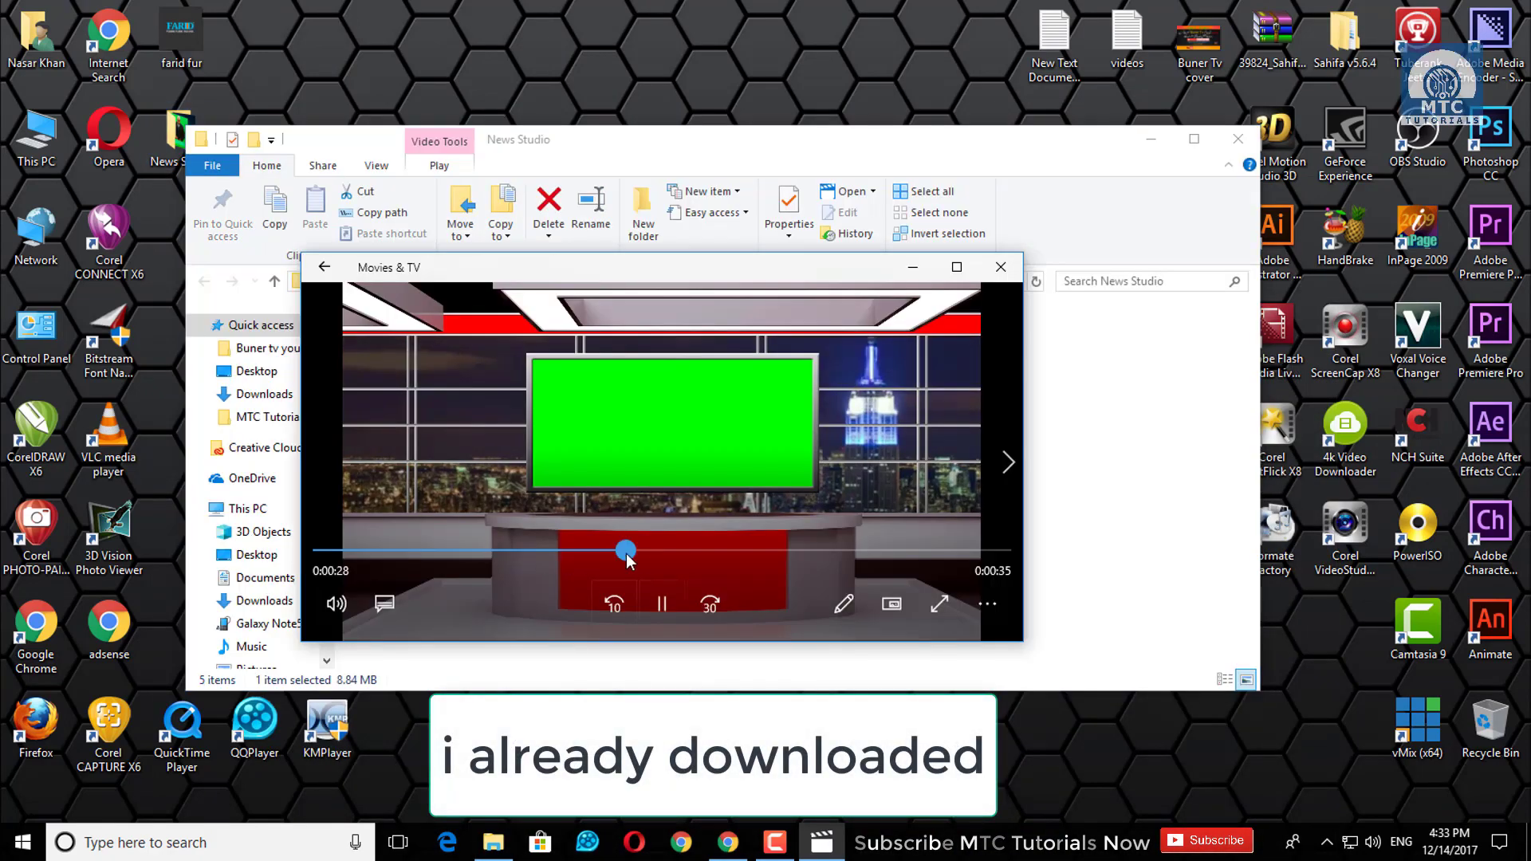
click(1000, 267)
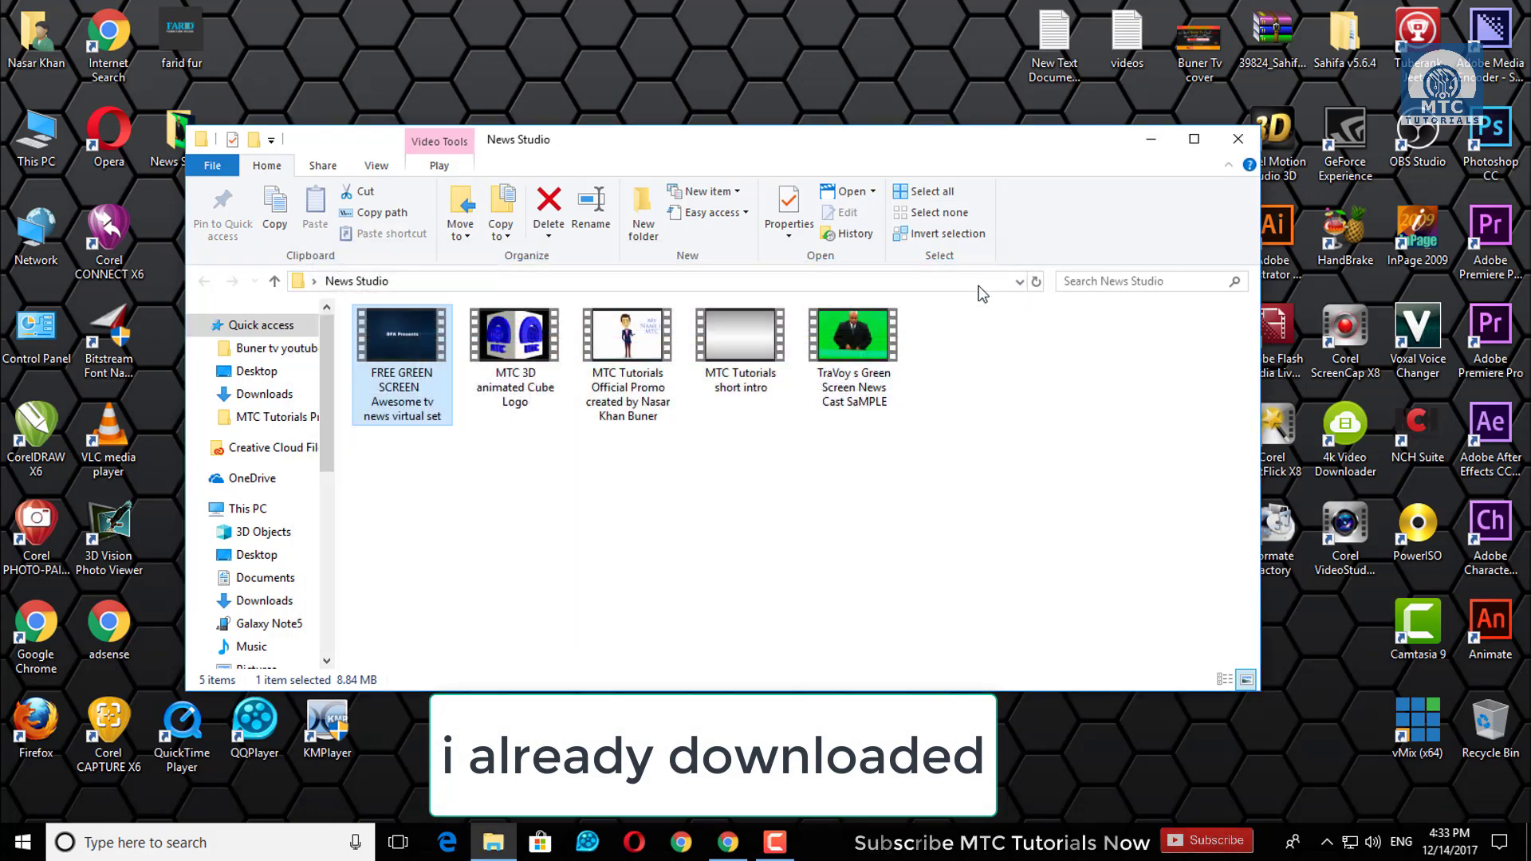
Preview the green-screen anchor clip, then move the Explorer window up and left
double_click(853, 335)
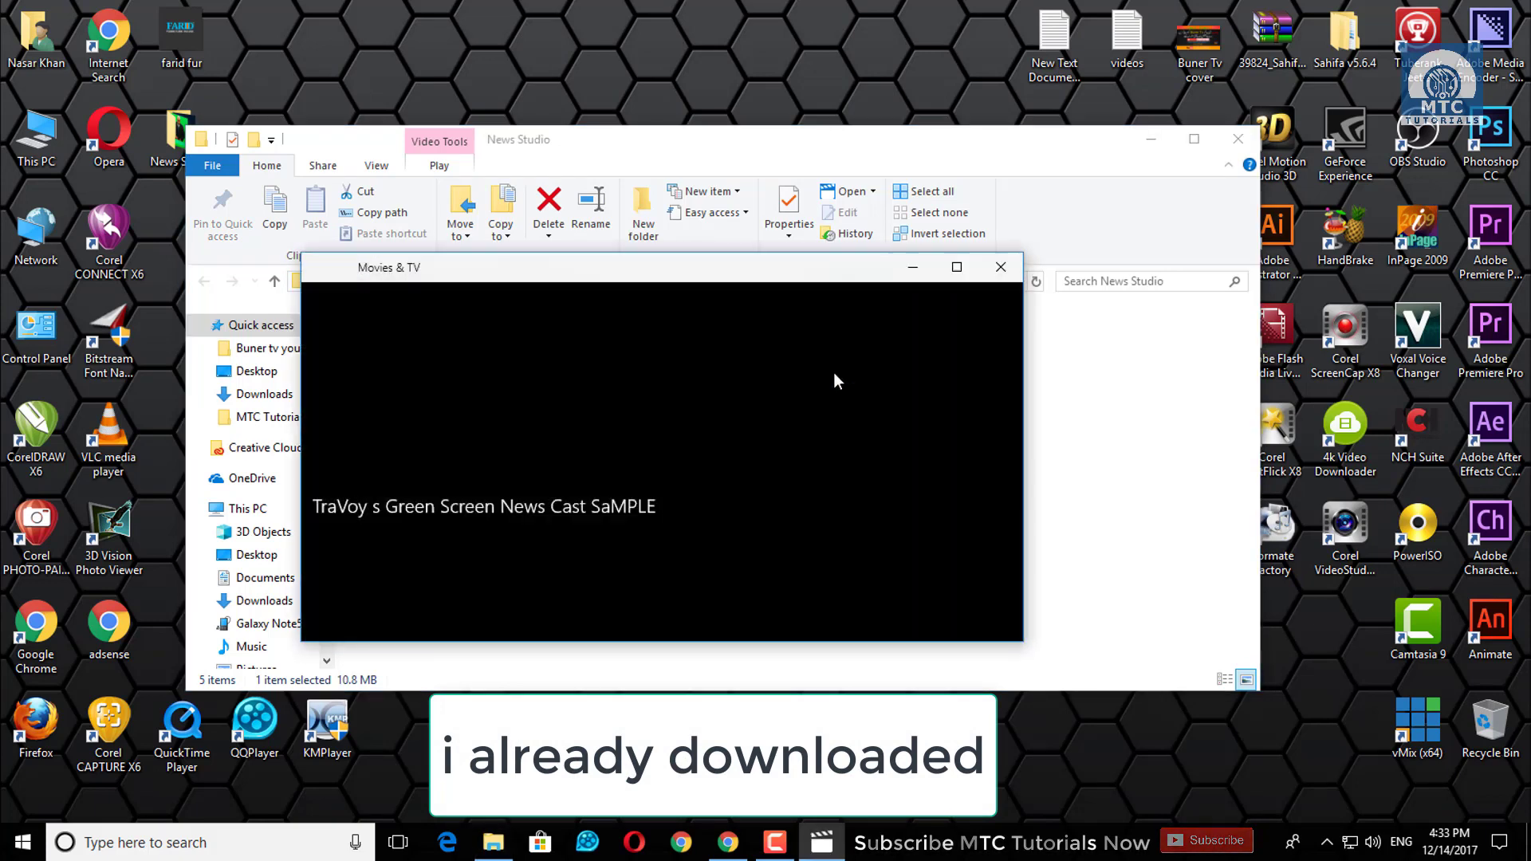
click(577, 550)
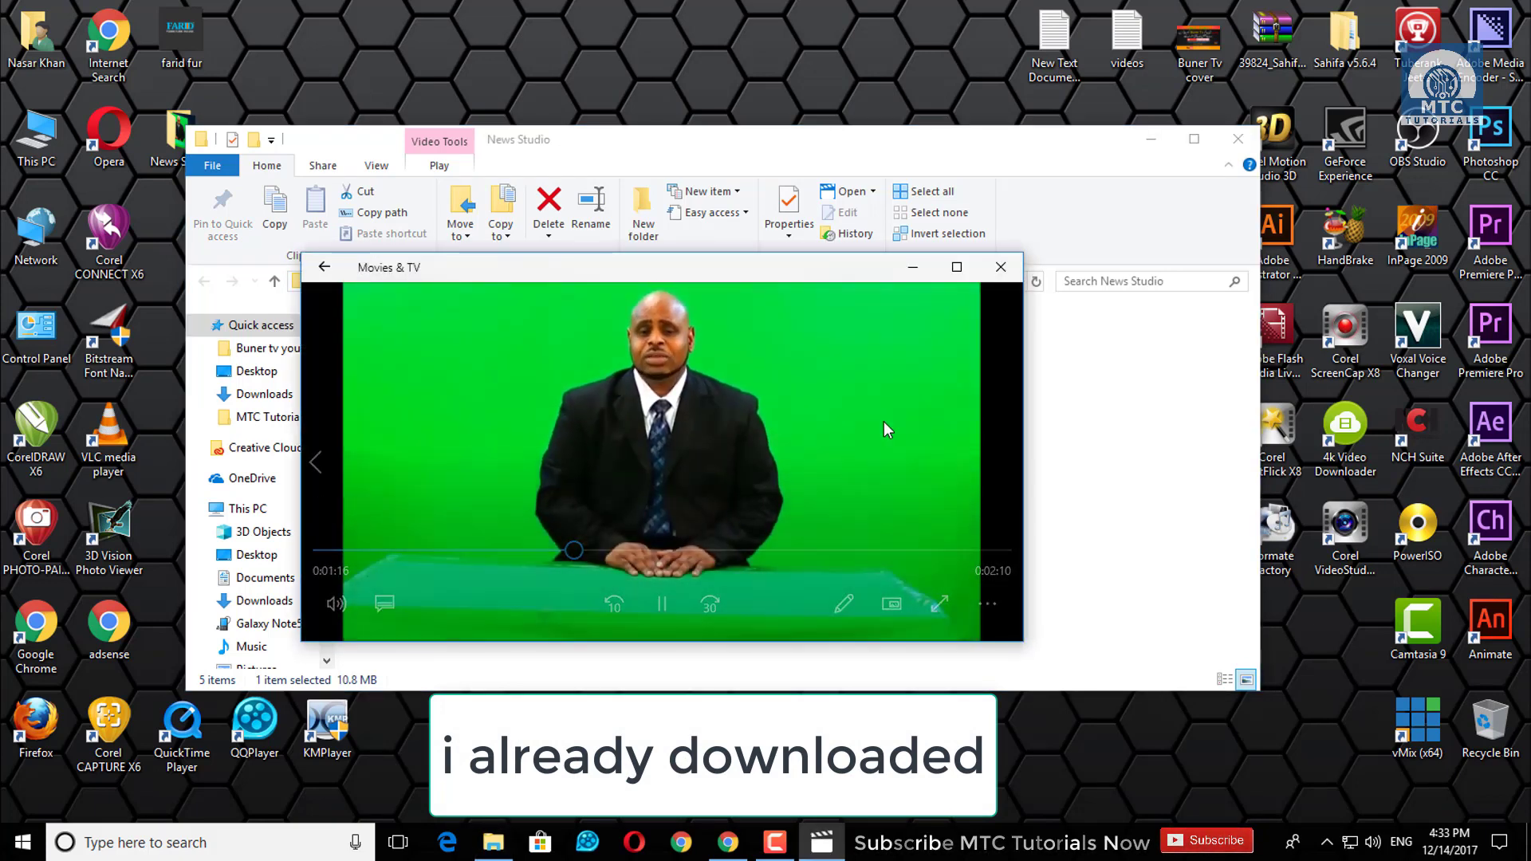
click(1002, 270)
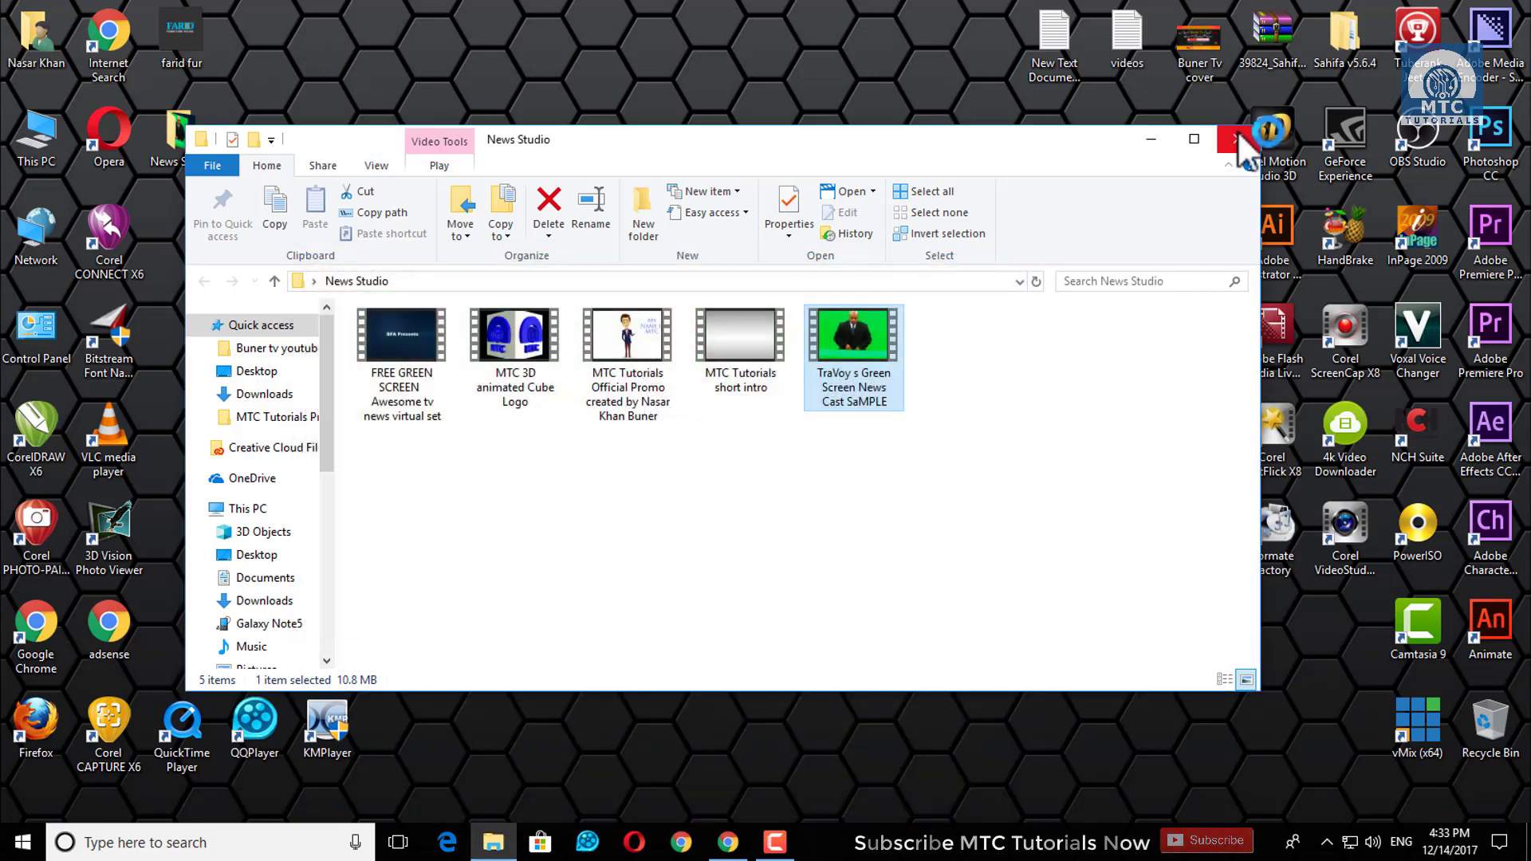
drag(1108, 170, 951, 105)
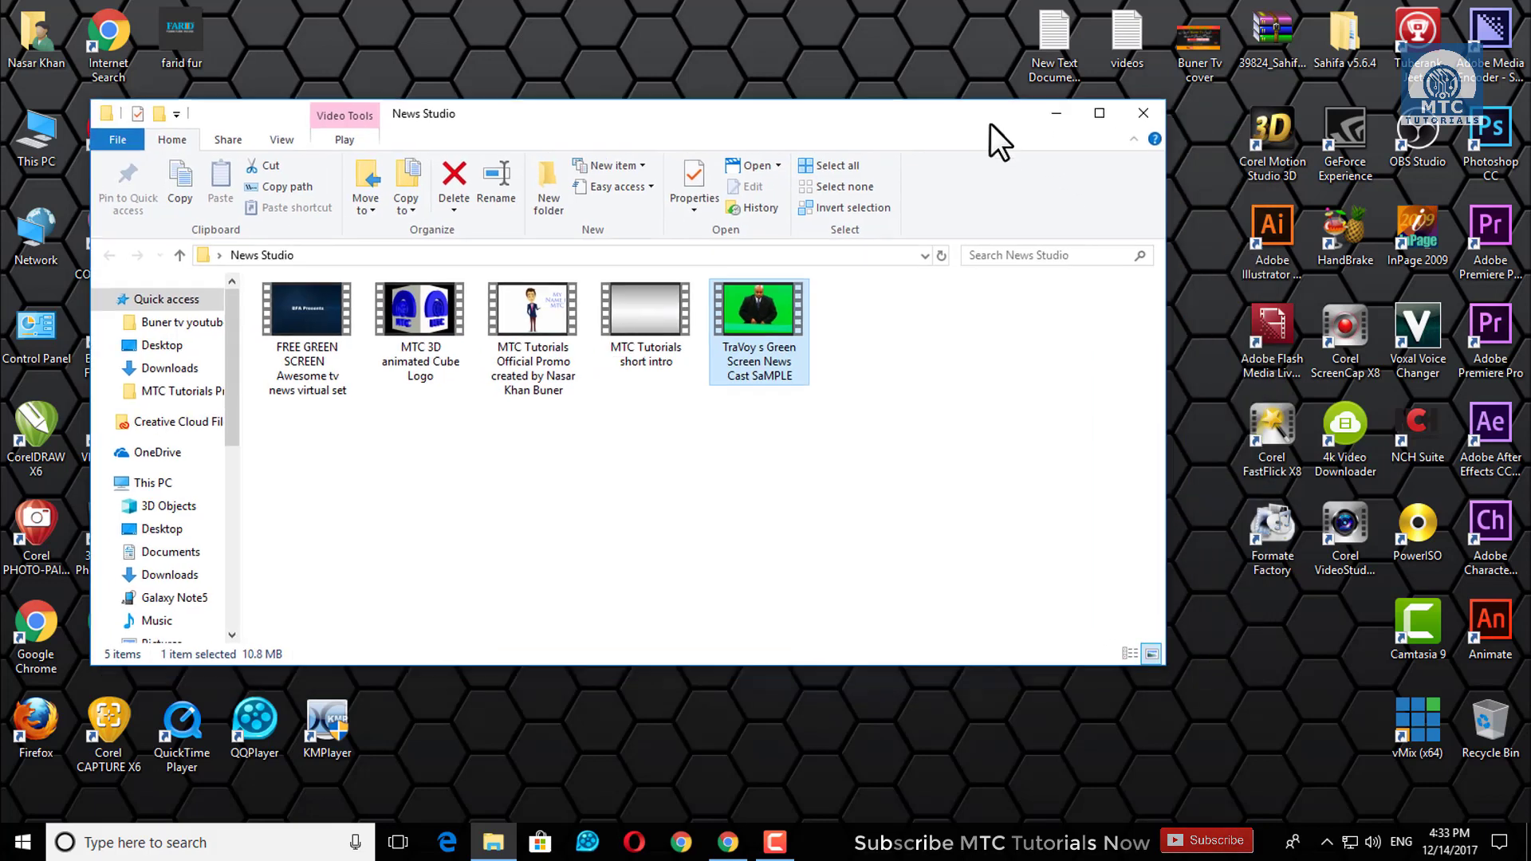
Launch Camtasia 9 and start a new empty project
right_click(1424, 619)
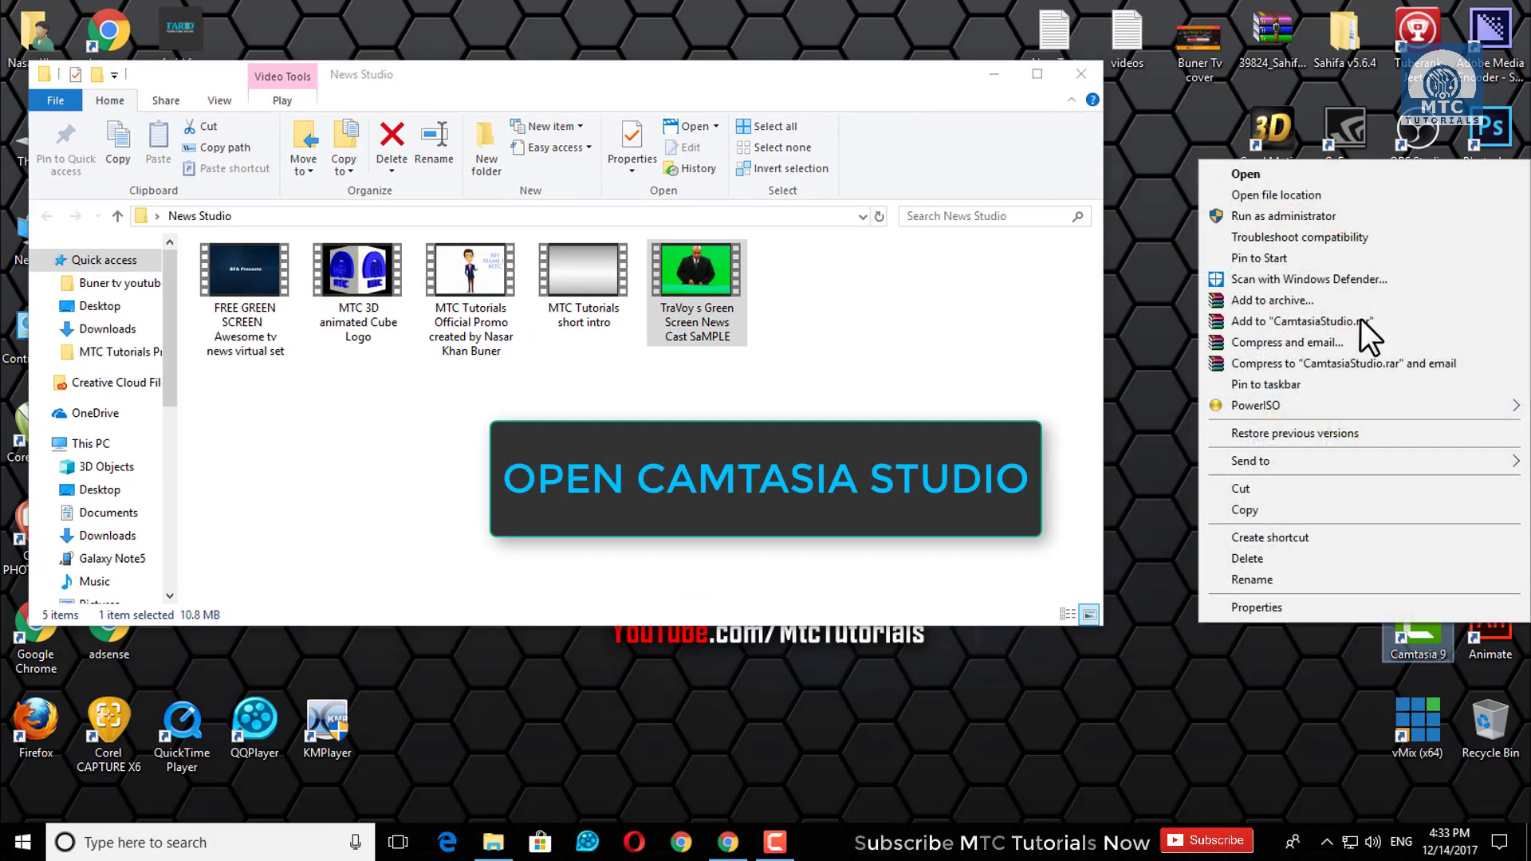
click(1355, 174)
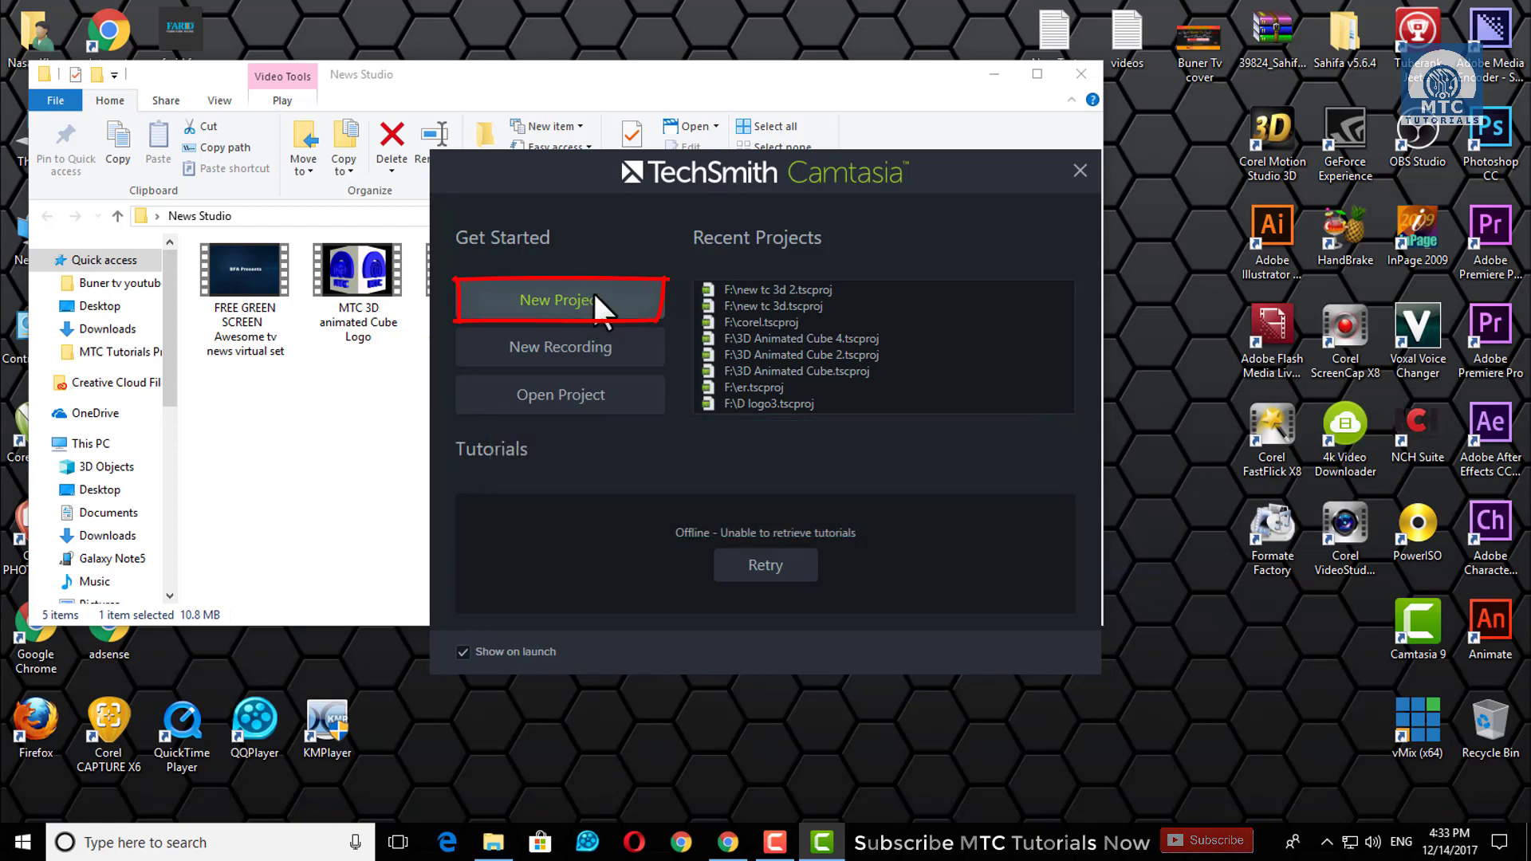
click(606, 298)
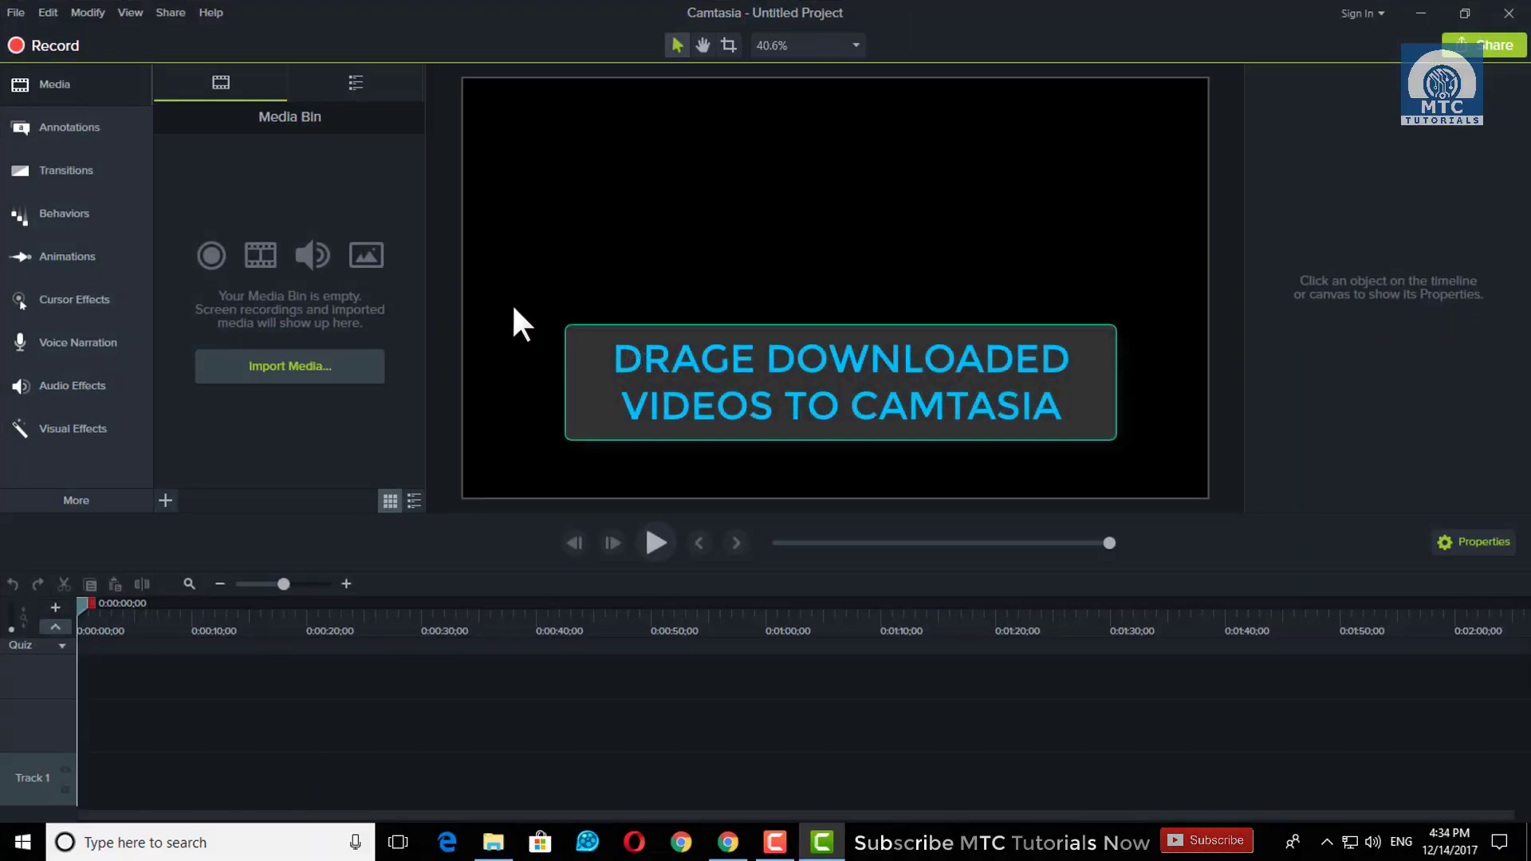
Import the anchor clip and the four other News Studio videos into the Media Bin
click(1422, 14)
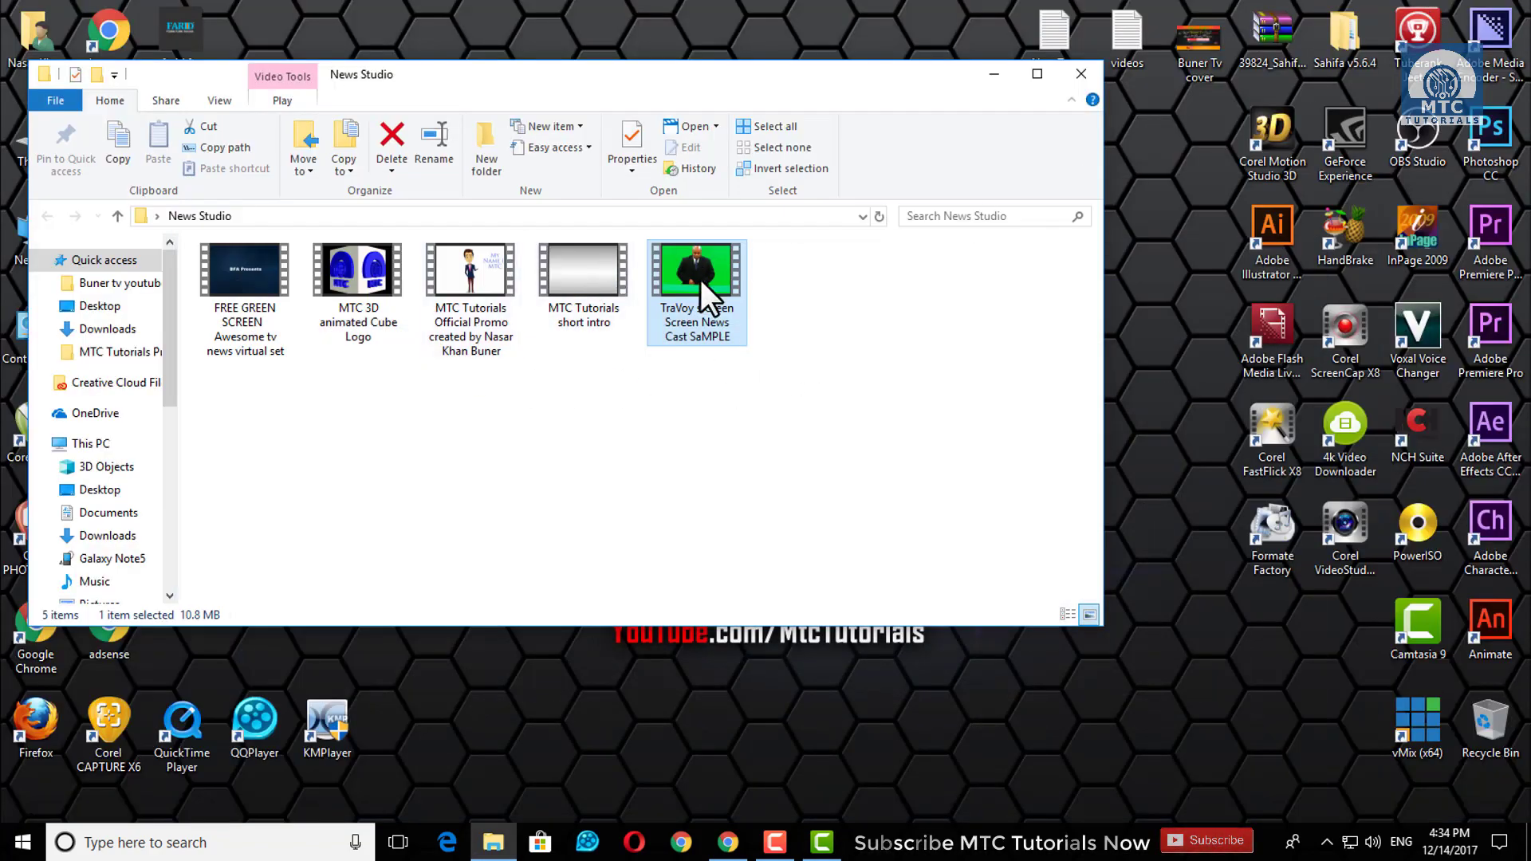
drag(701, 284, 341, 262)
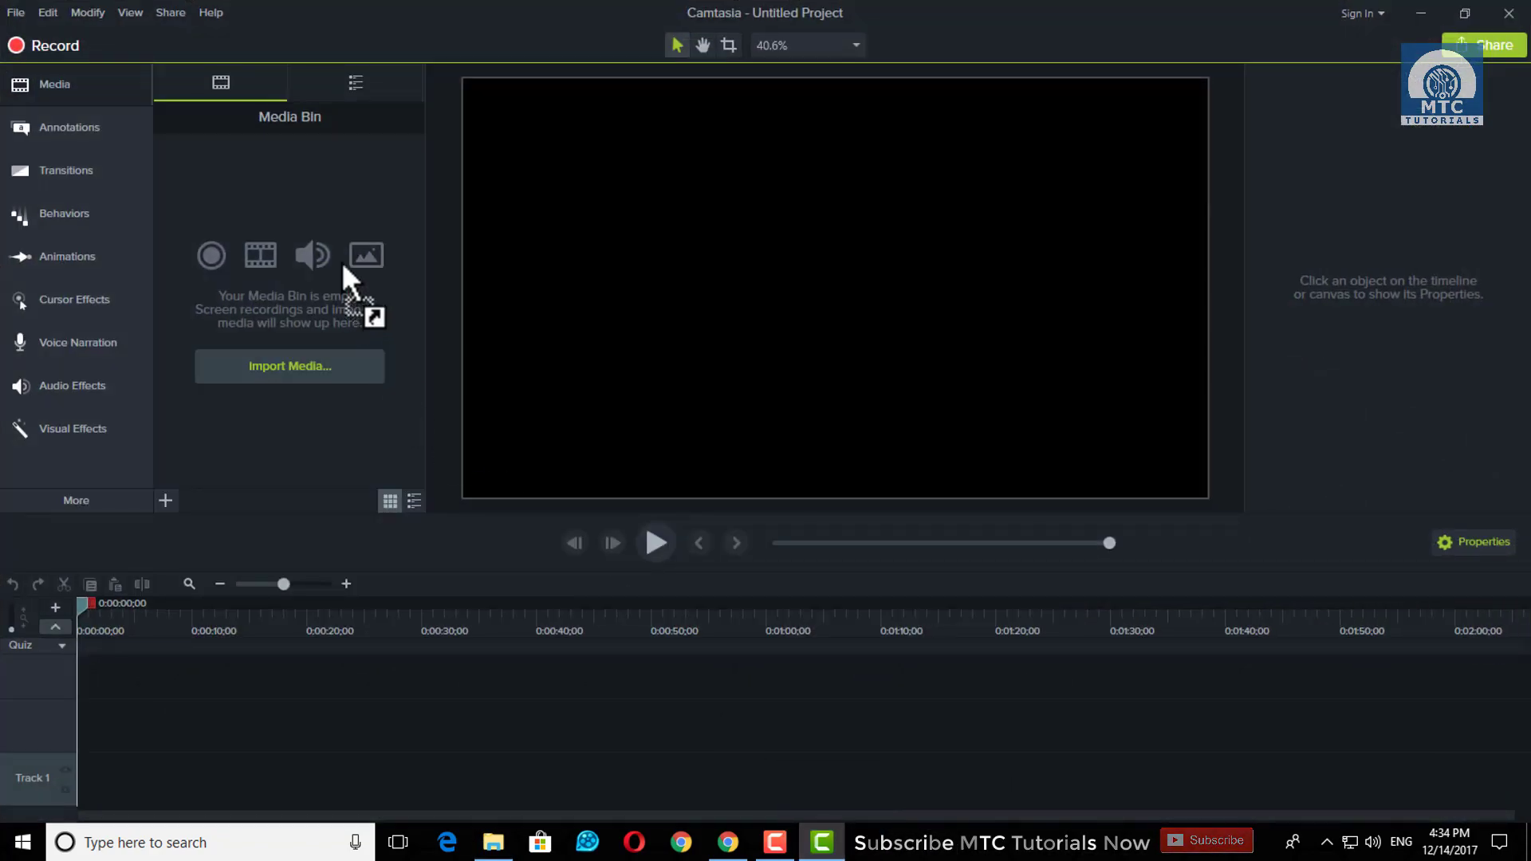
drag(343, 265, 341, 264)
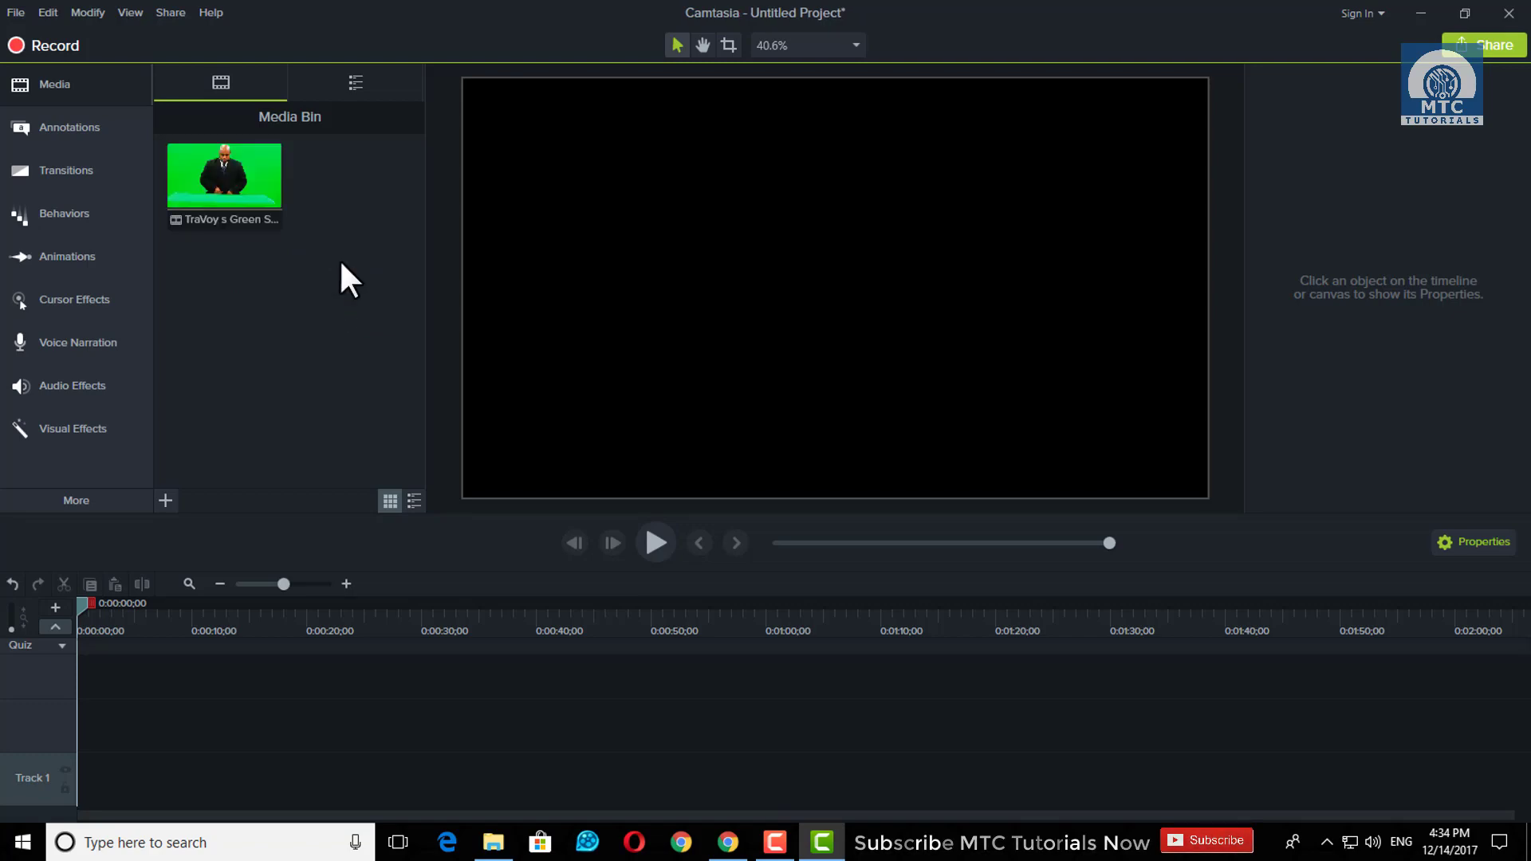
click(817, 841)
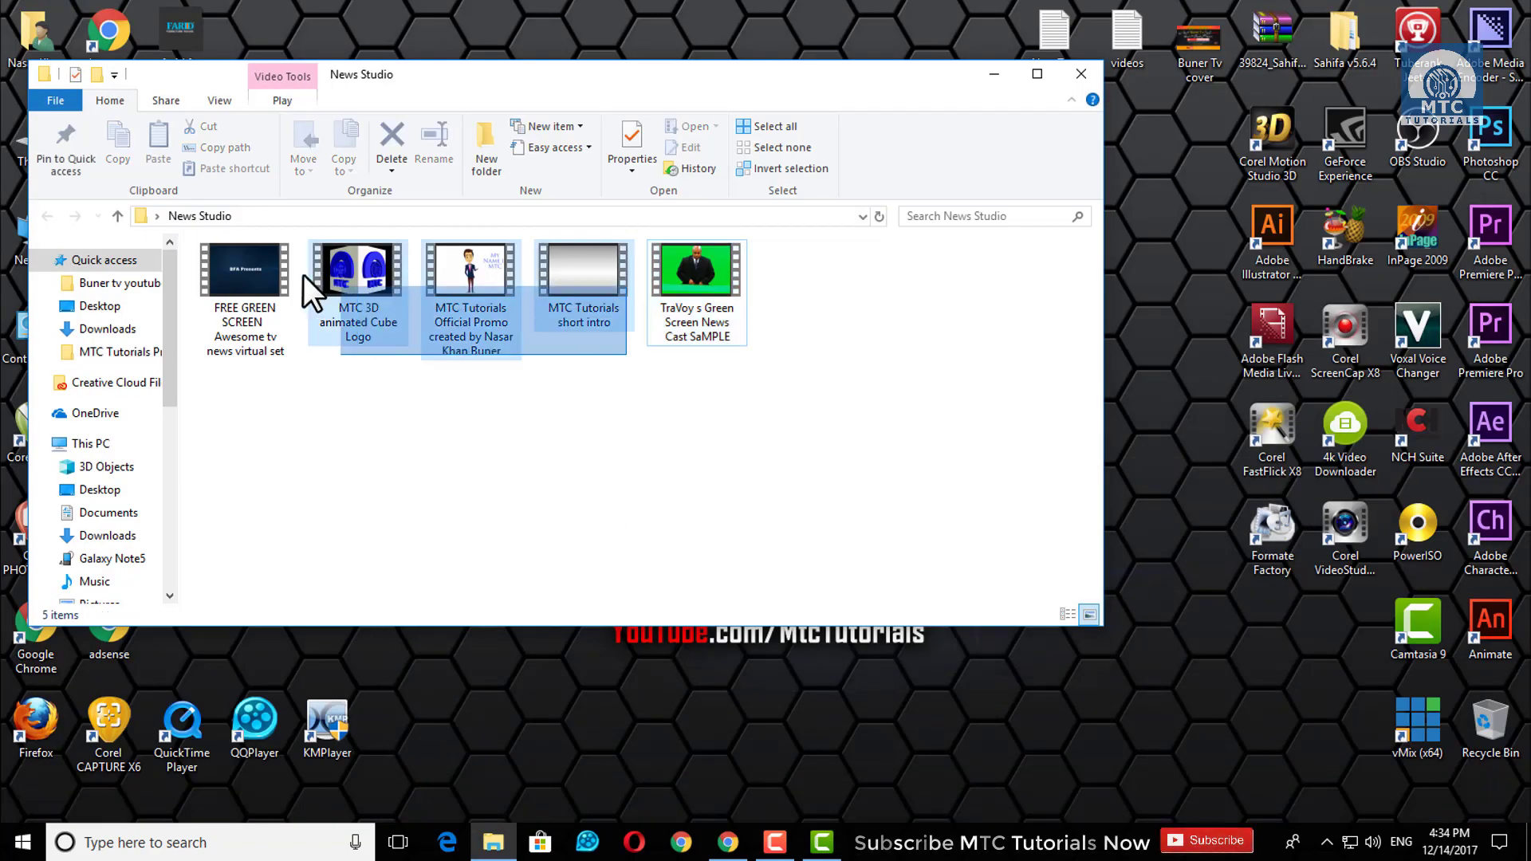
mouse_move(564, 403)
mouse_down()
mouse_move(233, 257)
mouse_move(960, 833)
mouse_move(329, 322)
mouse_up()
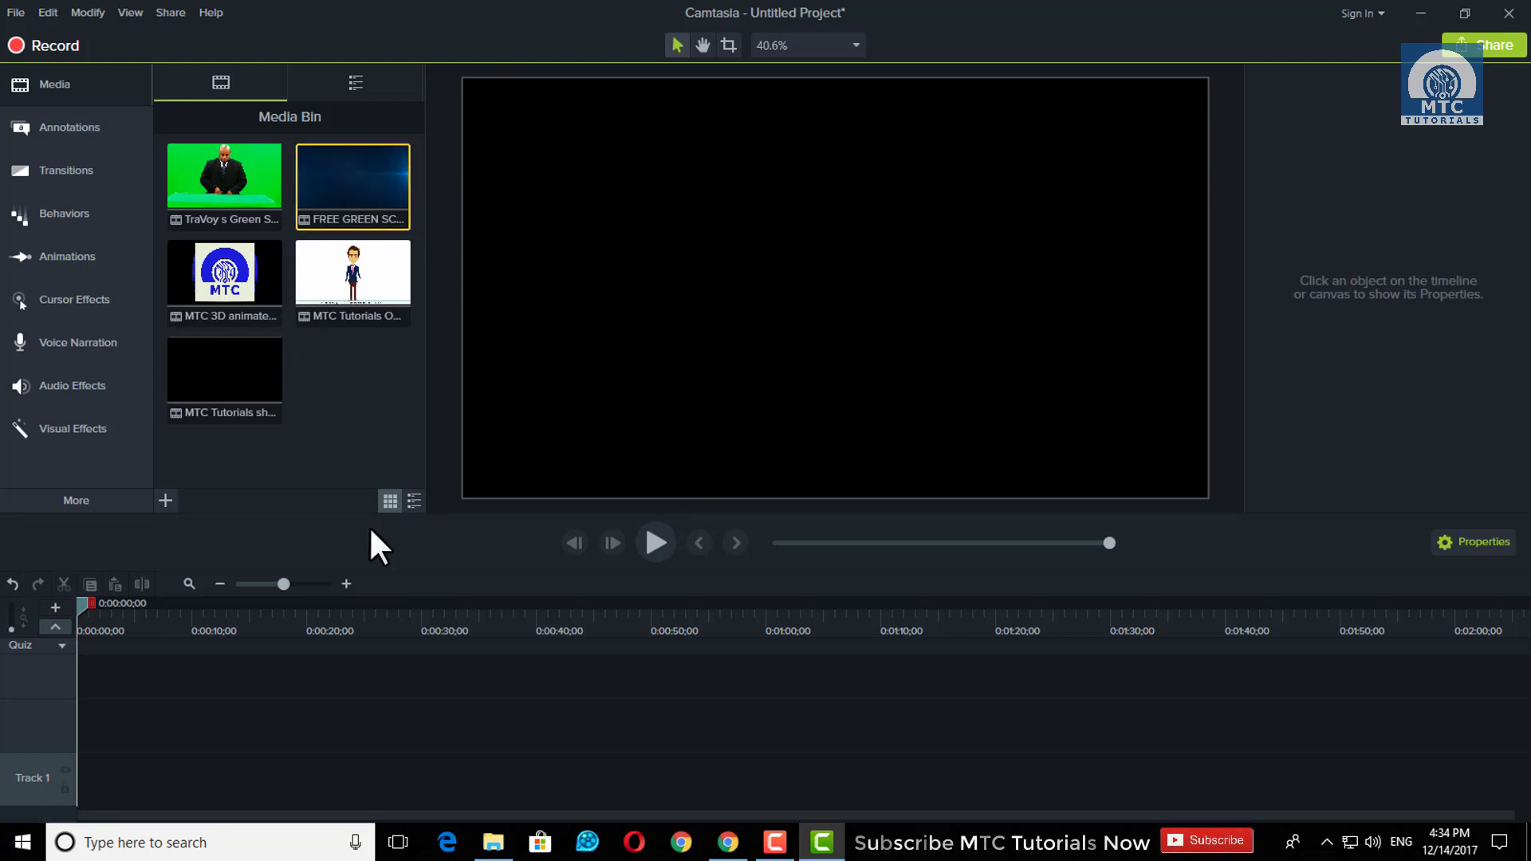
Place the FREE GREEN SCREEN virtual news set clip on Track 2
drag(441, 512, 441, 461)
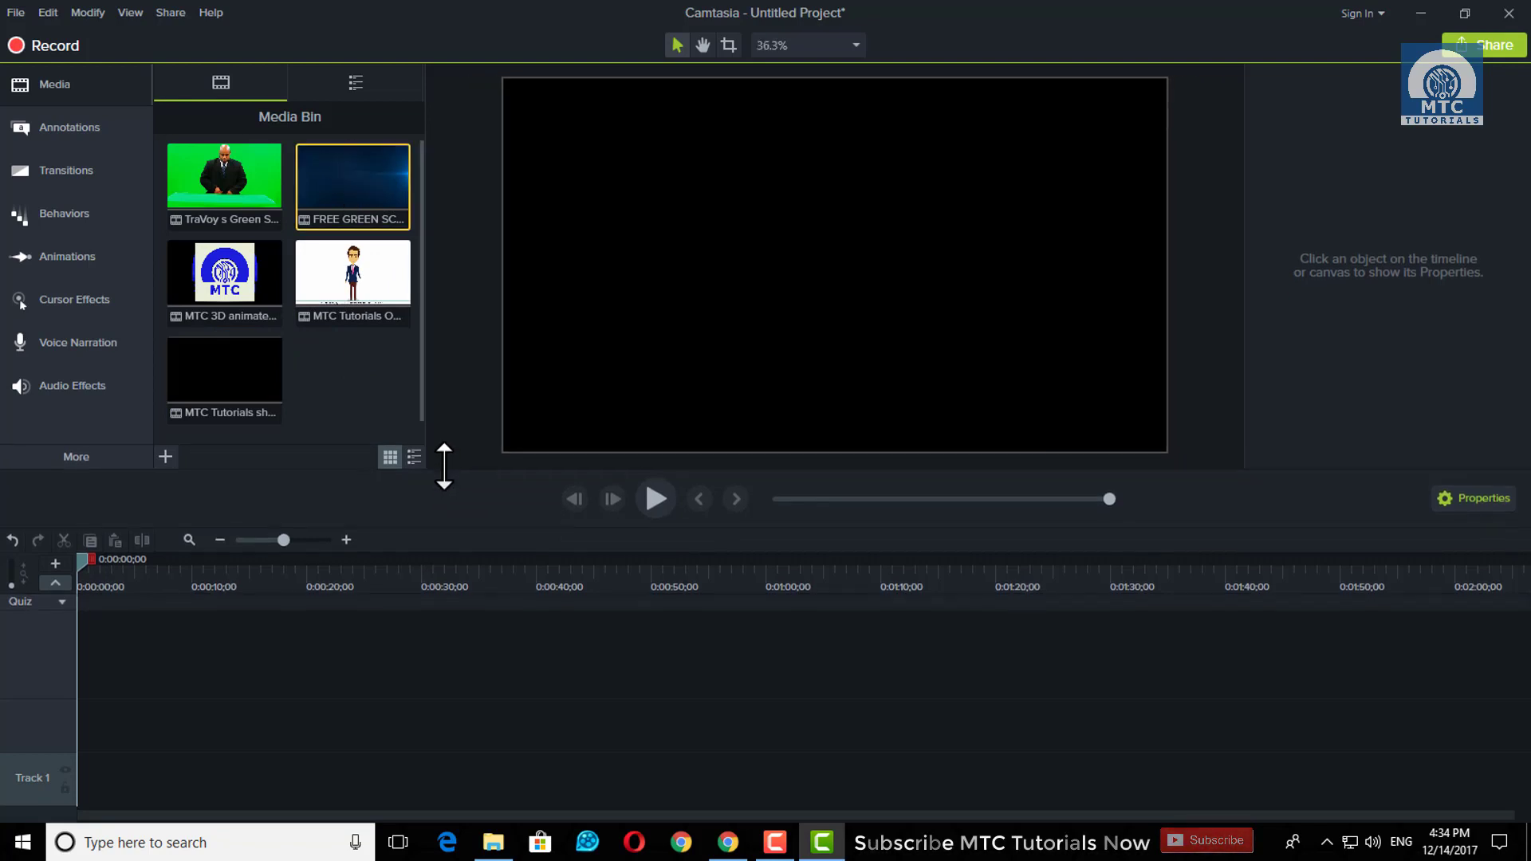
drag(335, 275, 90, 729)
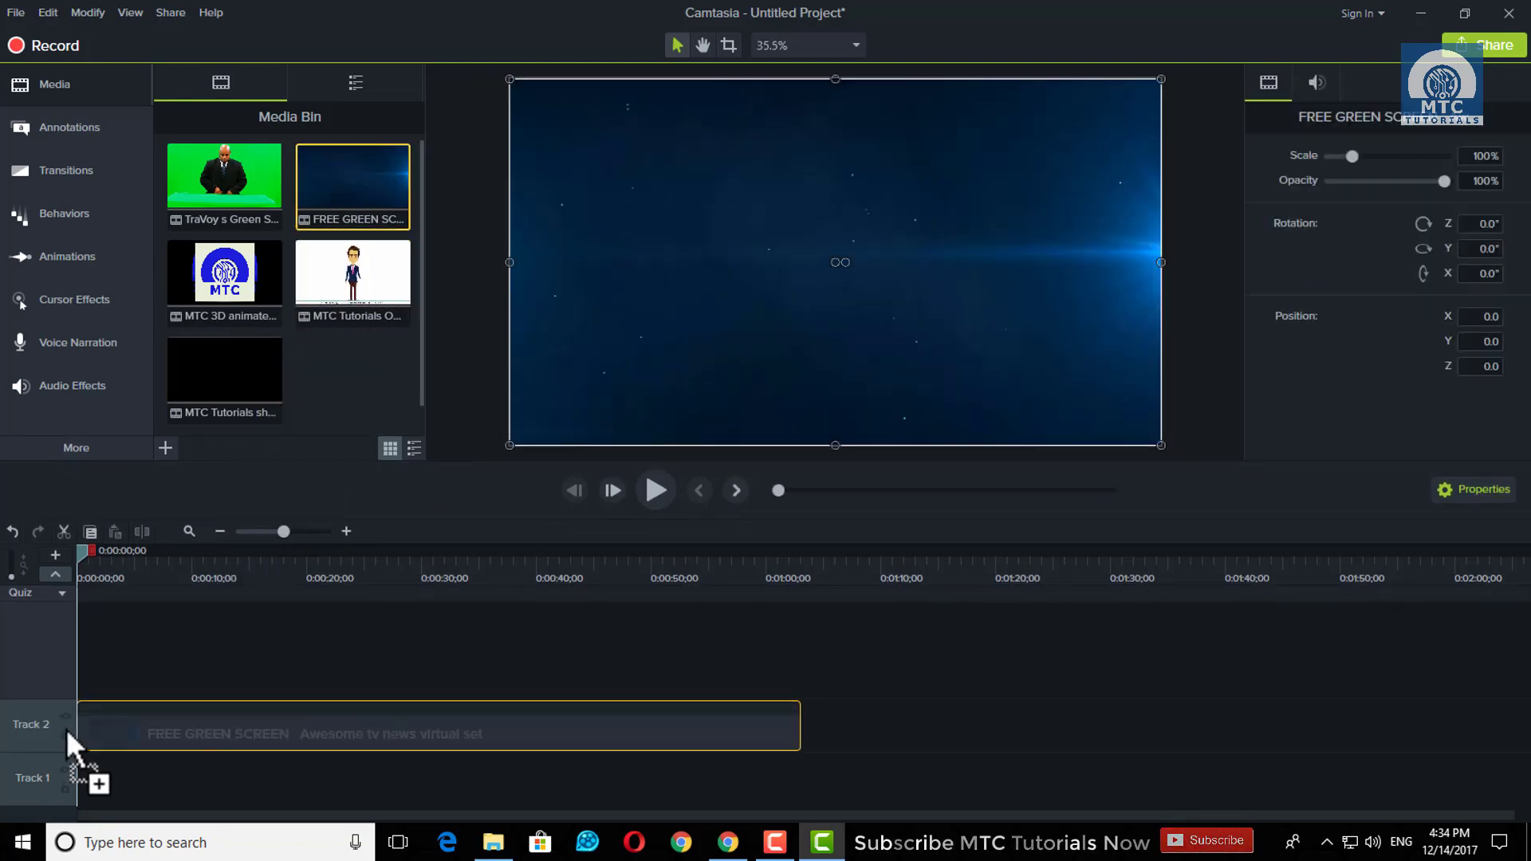
click(151, 644)
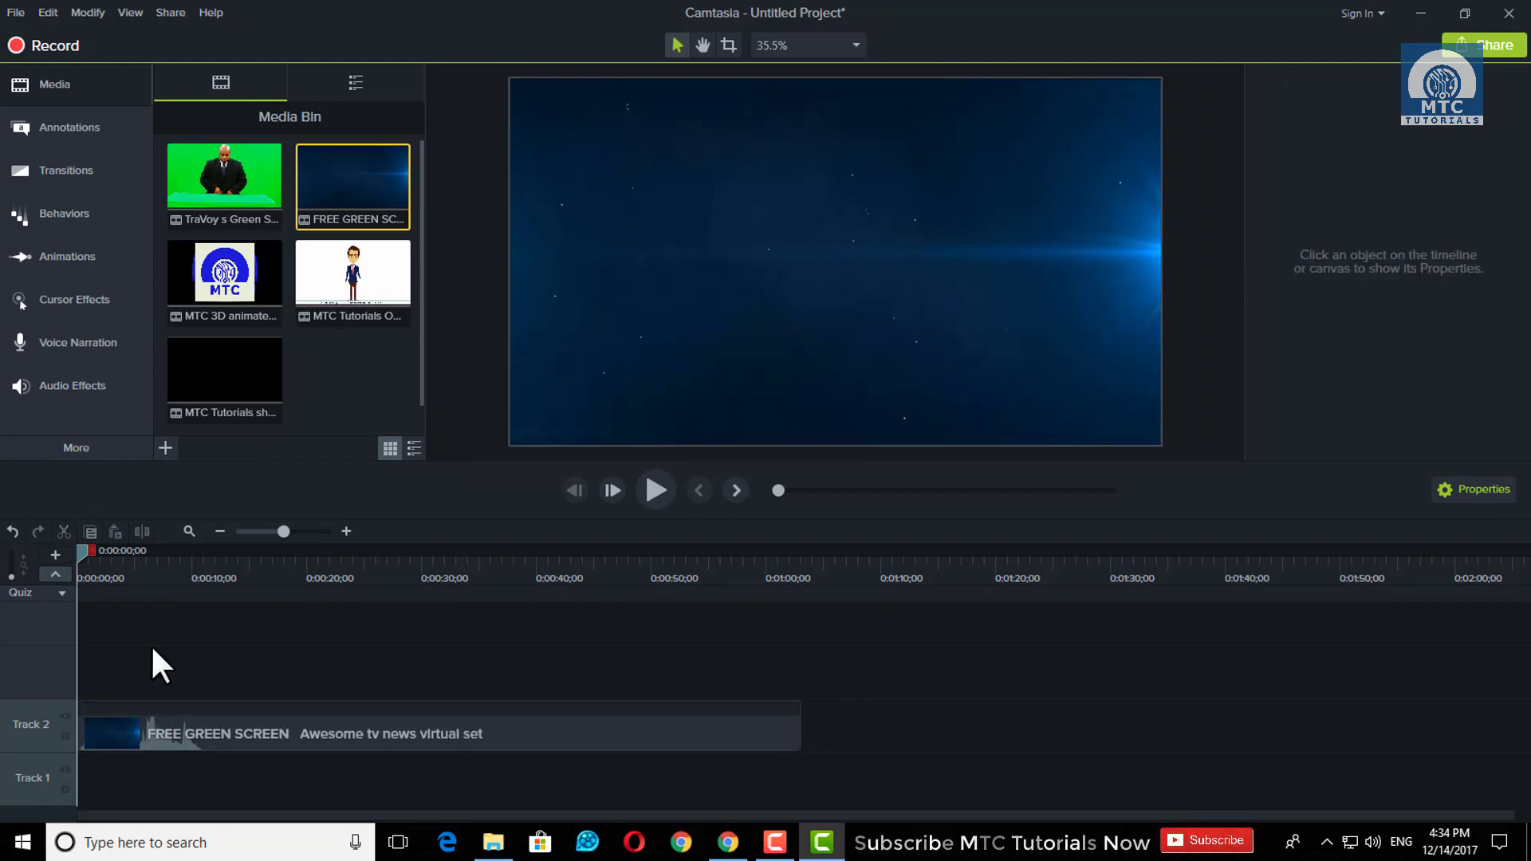
Trim the set clip's intro up to 0:00:14;07 and shorten its end to about 0:00:44
drag(88, 554, 242, 590)
click(116, 741)
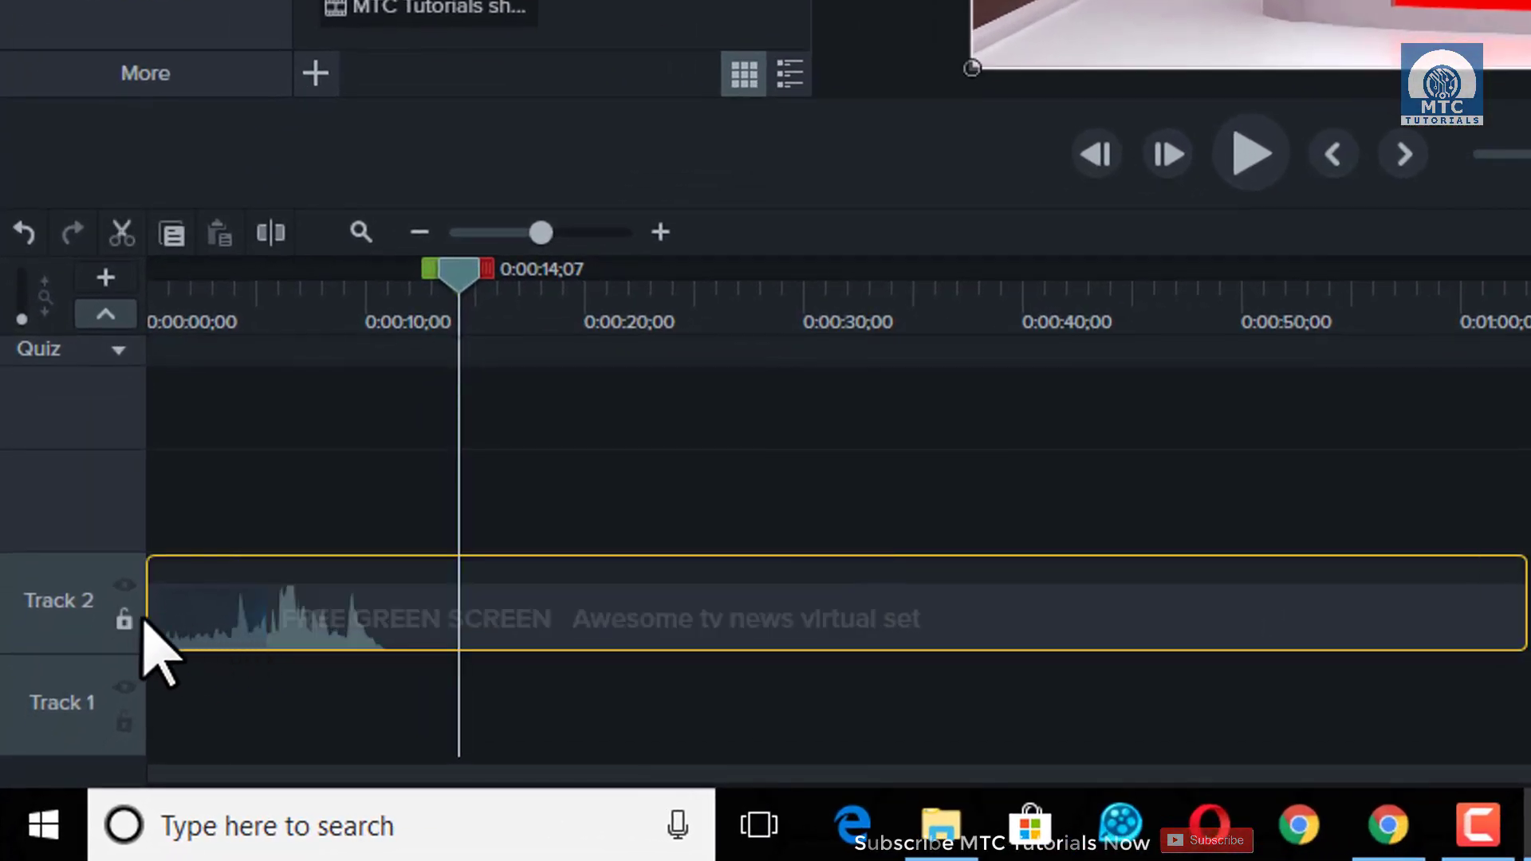
mouse_move(164, 620)
mouse_down()
mouse_move(459, 618)
mouse_move(182, 653)
mouse_up()
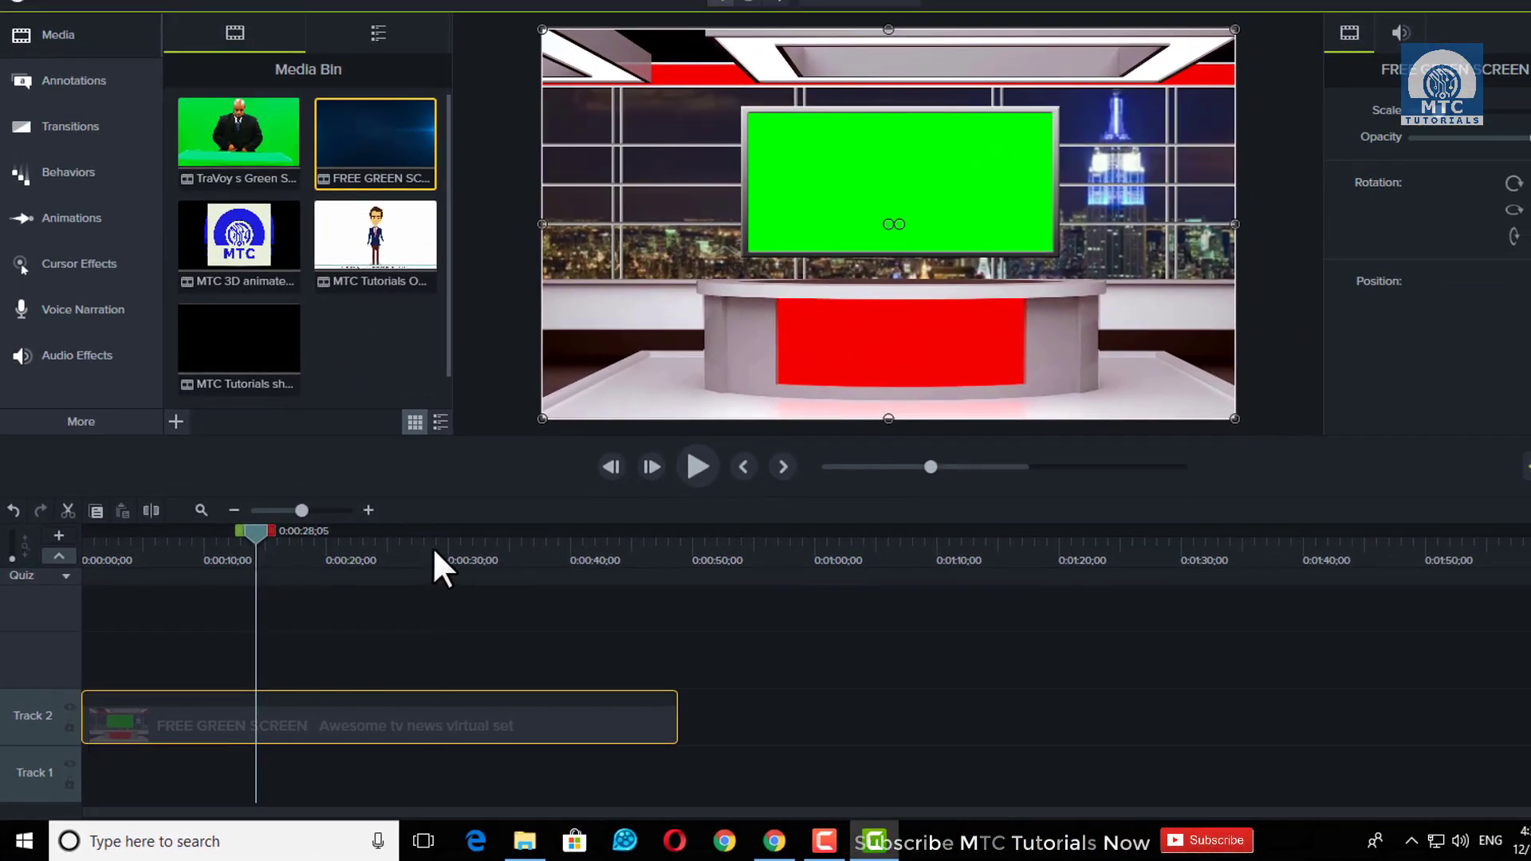
drag(436, 552, 620, 561)
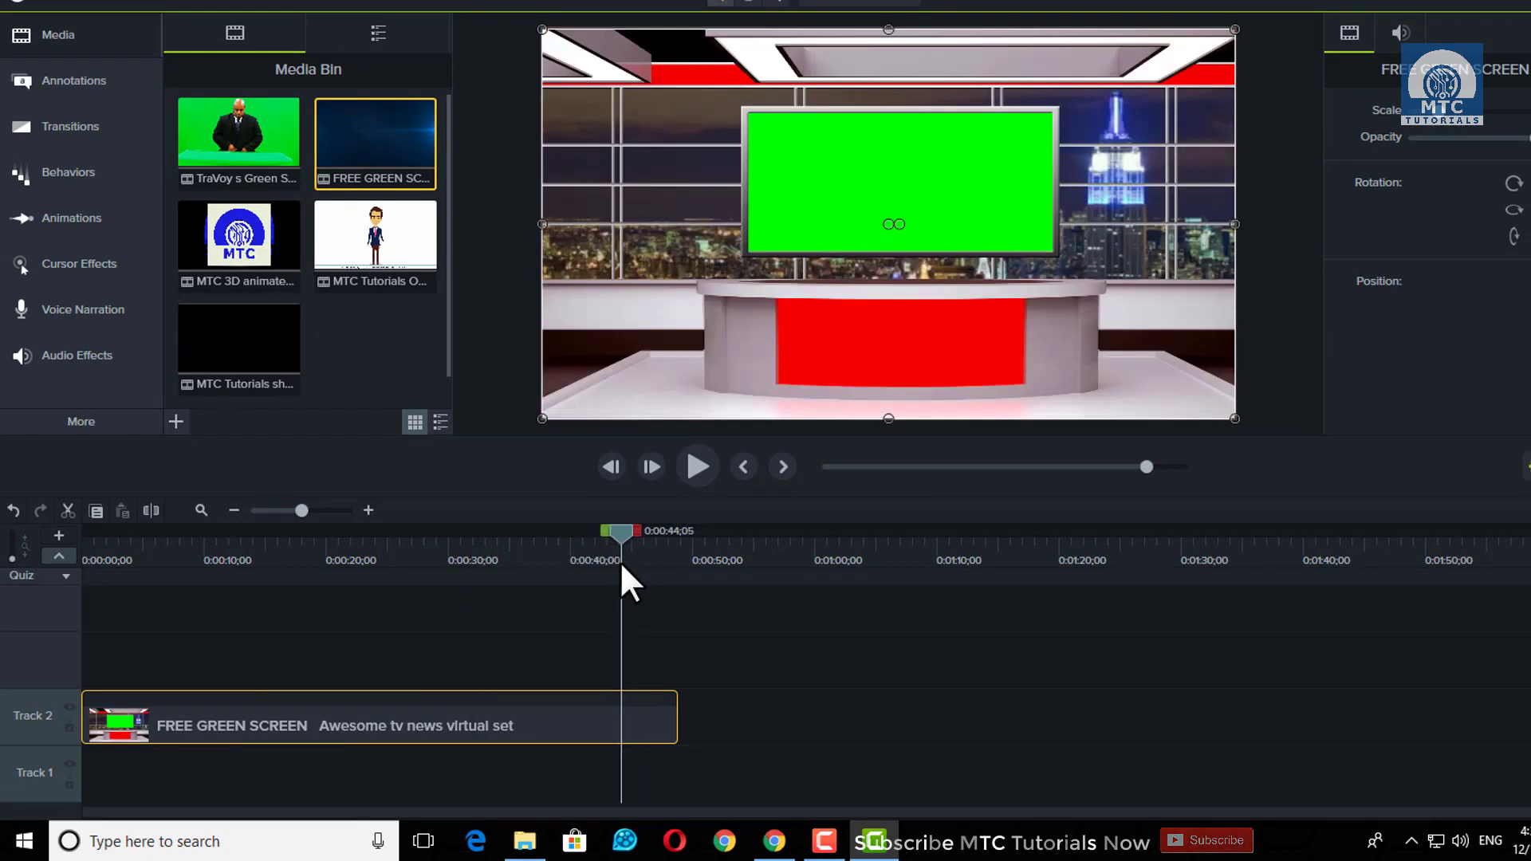
drag(677, 729, 620, 731)
click(690, 715)
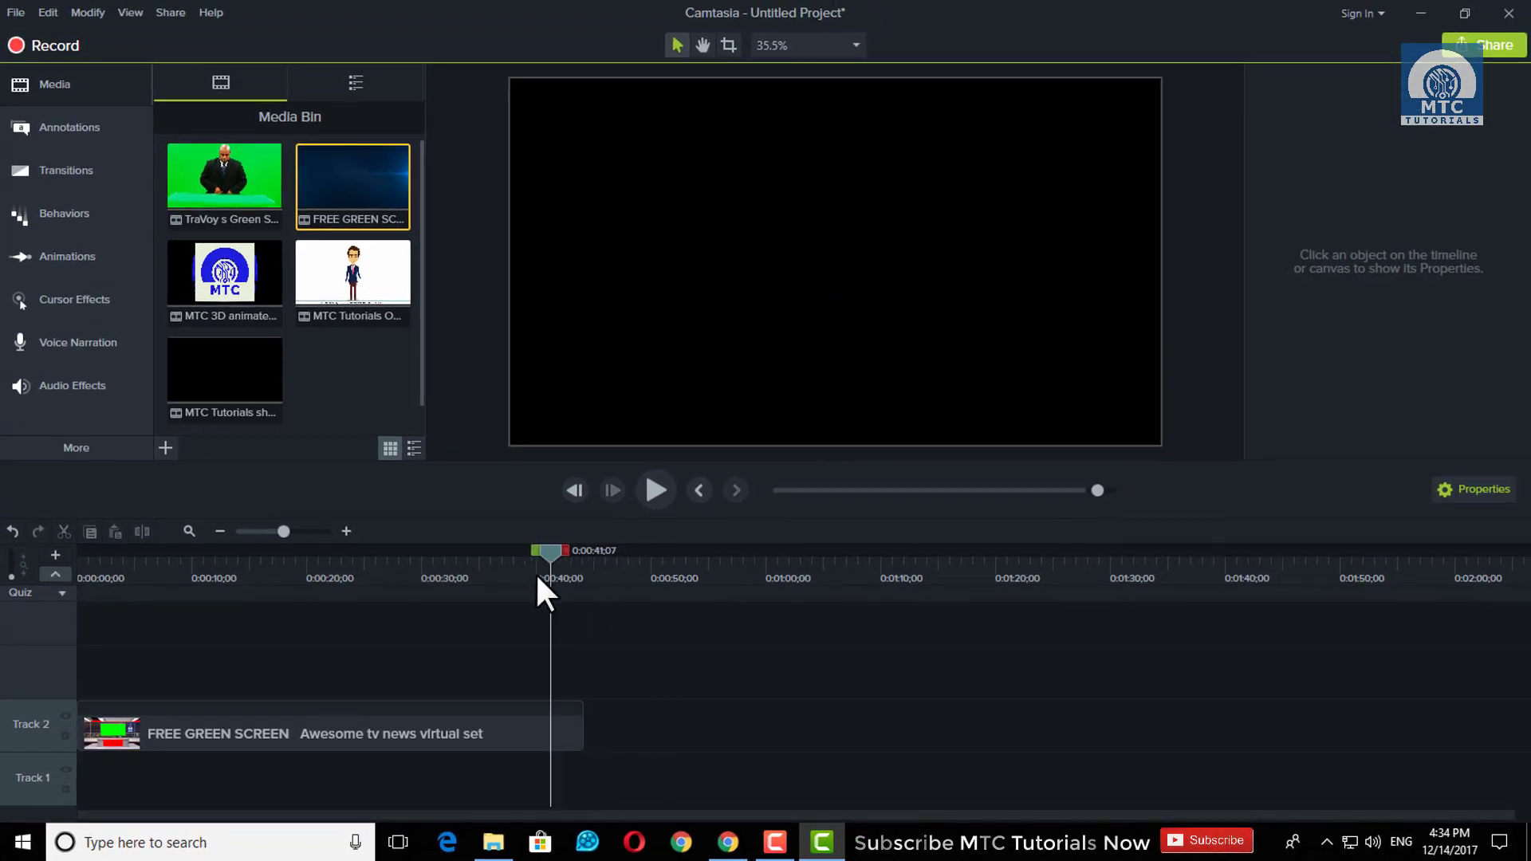
mouse_move(537, 576)
mouse_down()
mouse_move(498, 595)
mouse_move(81, 619)
mouse_up()
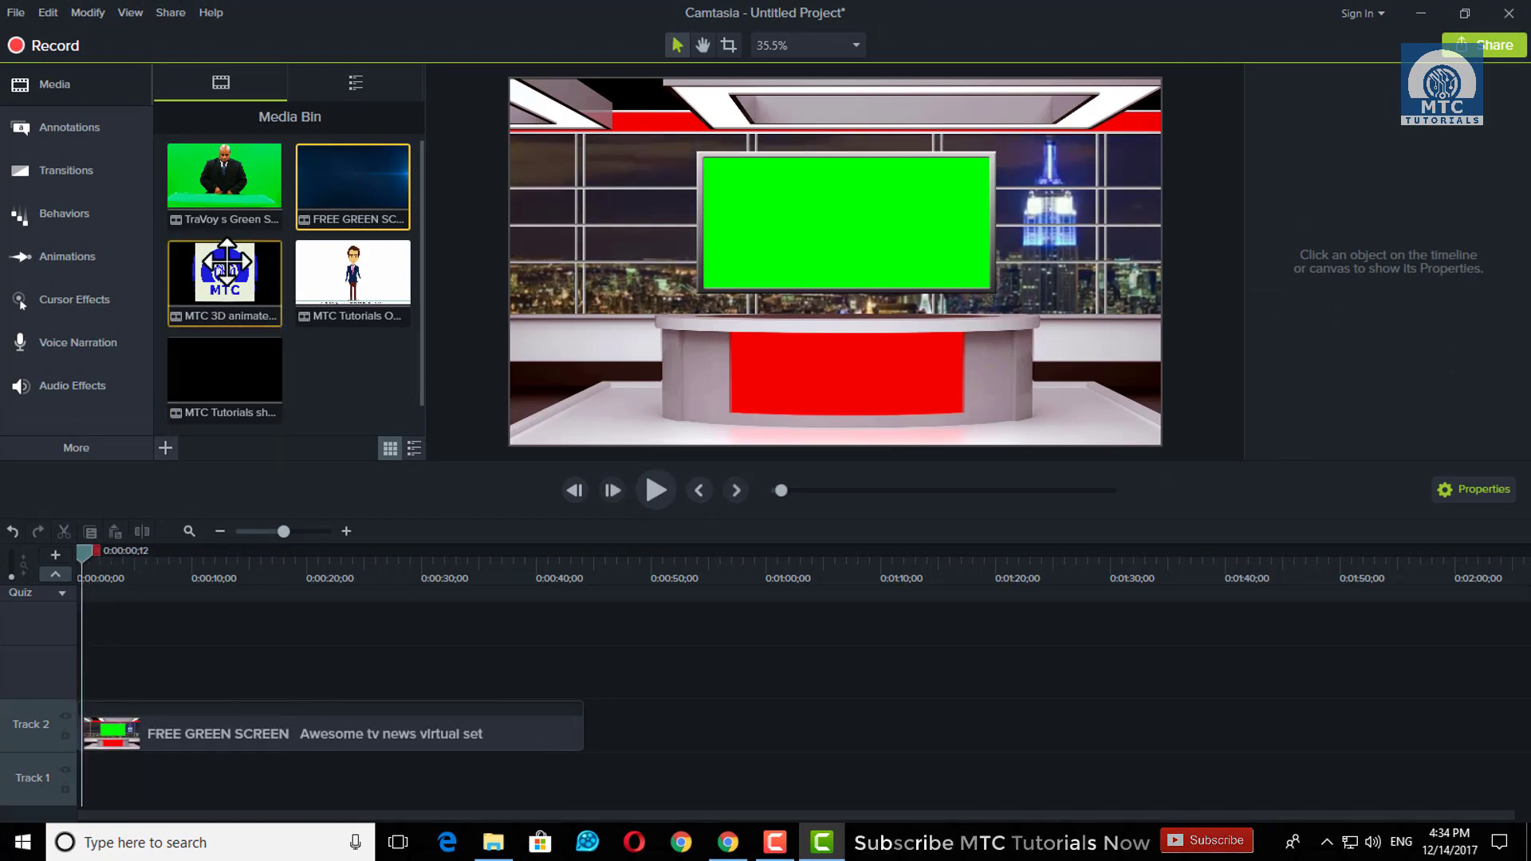
Add the anchor clip on a new Track 3 above the news set
mouse_move(258, 195)
mouse_down()
mouse_move(160, 649)
mouse_move(53, 666)
mouse_up()
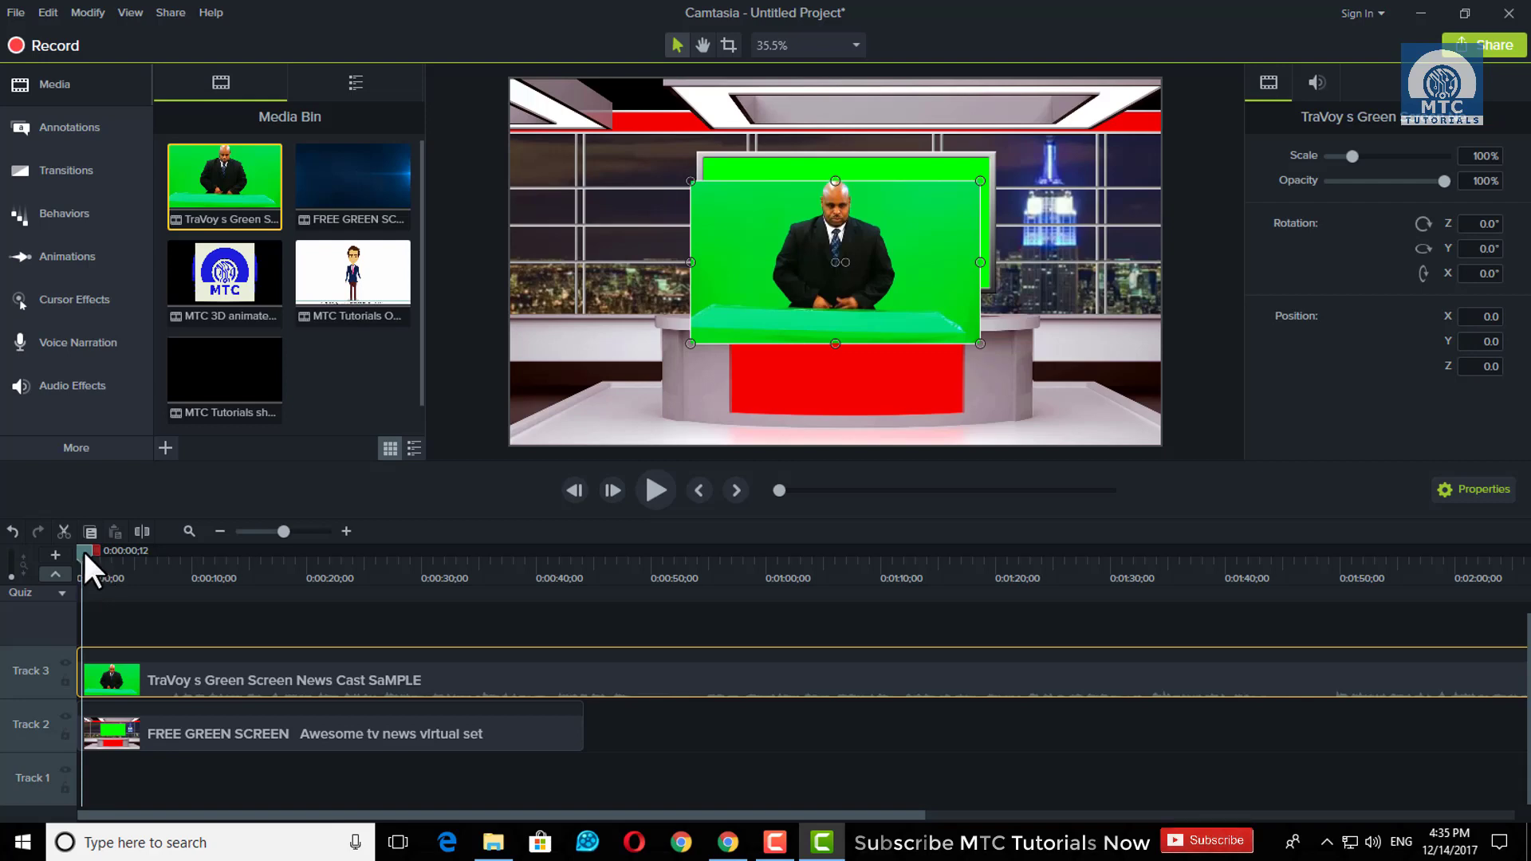
drag(83, 548, 381, 606)
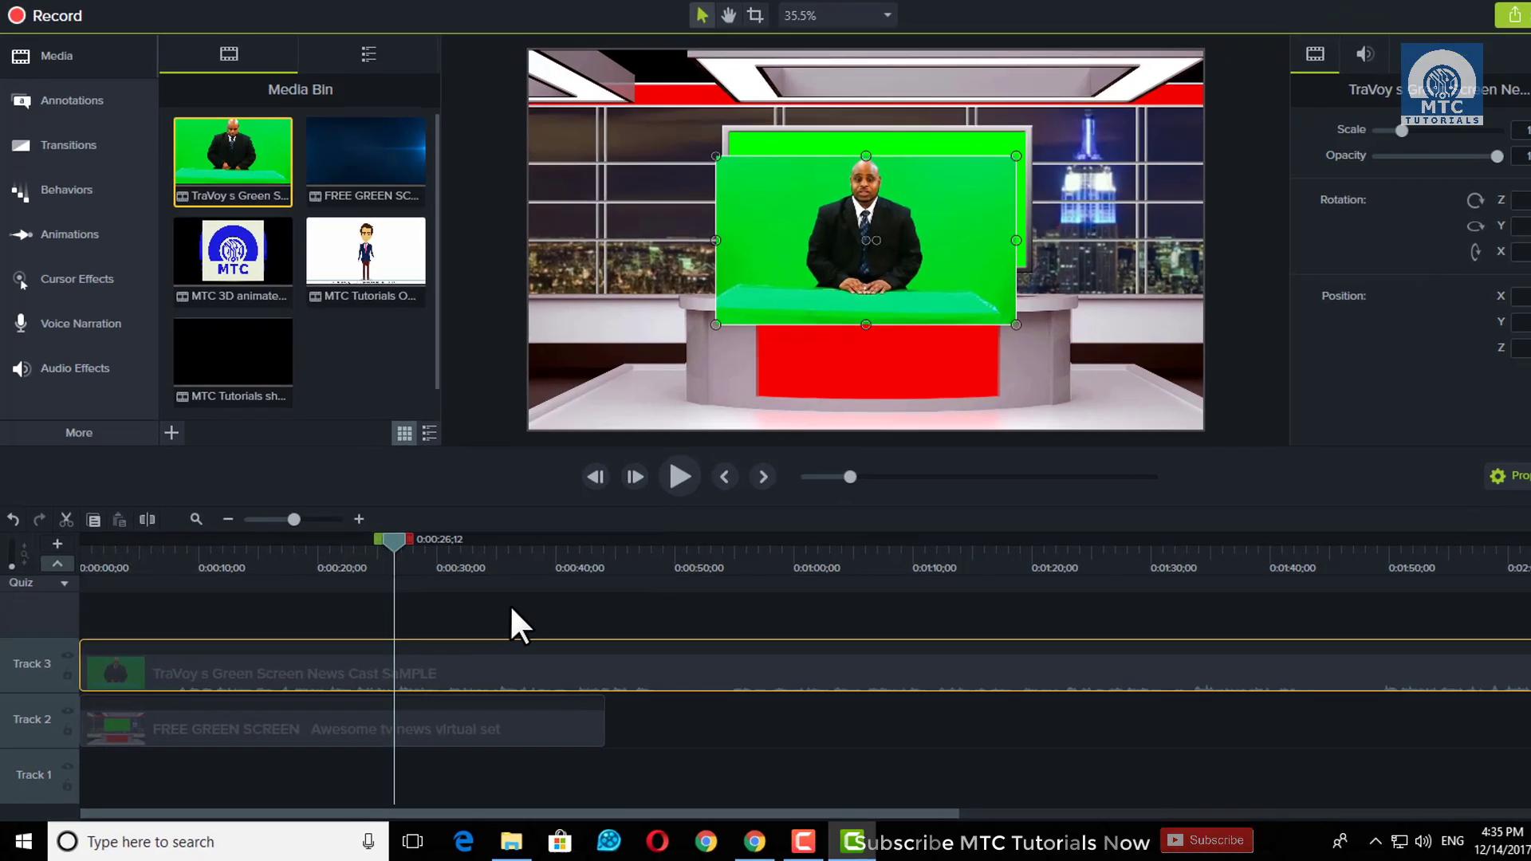
drag(509, 604, 627, 606)
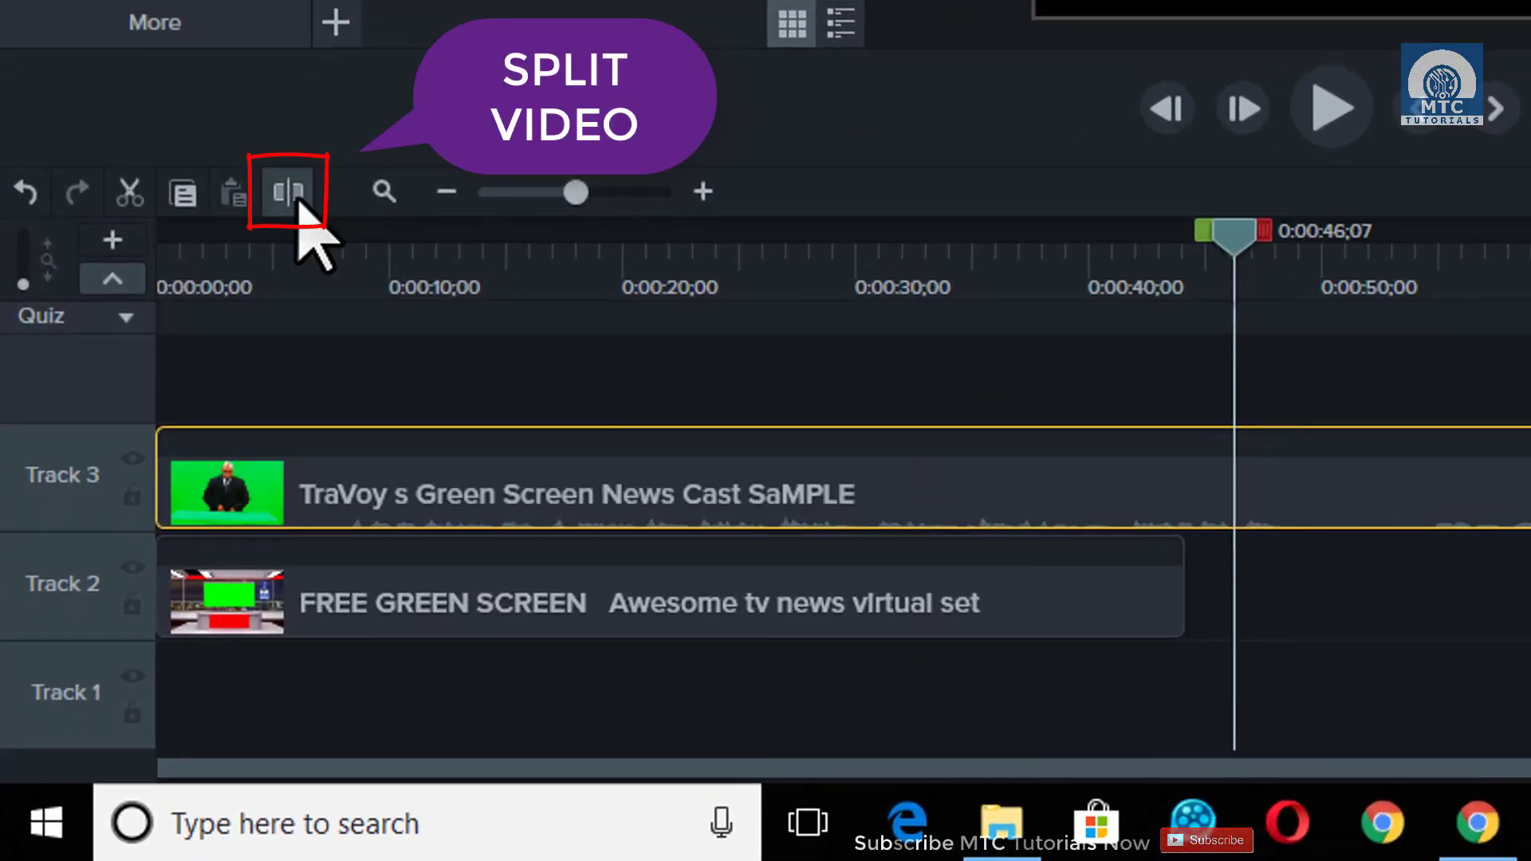
Split the presenter clip at 0:00:46;07, delete the remainder, and trim it to end with Track 2
click(297, 201)
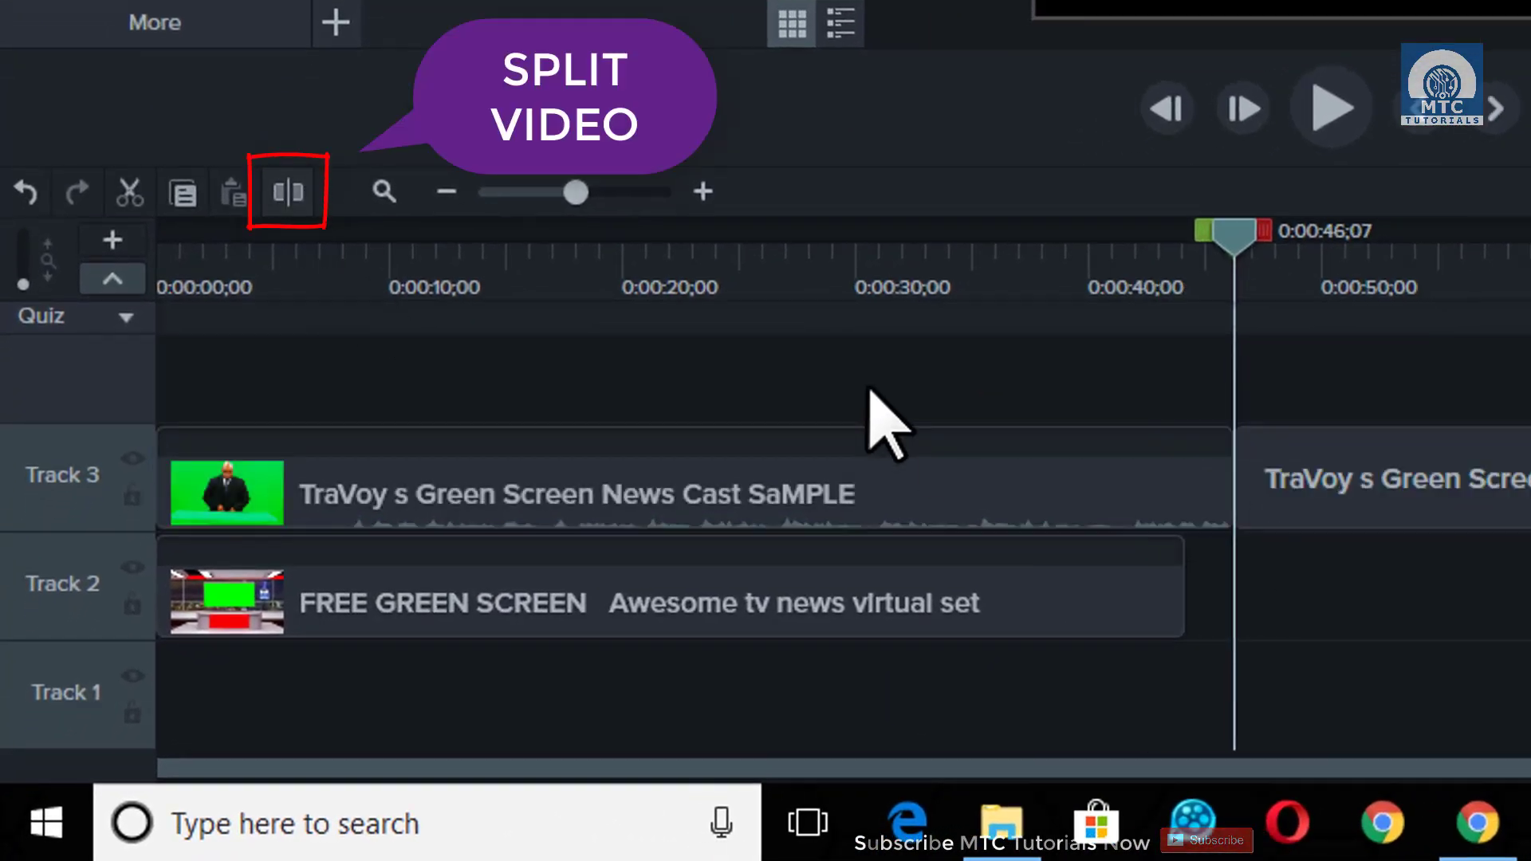
right_click(1405, 517)
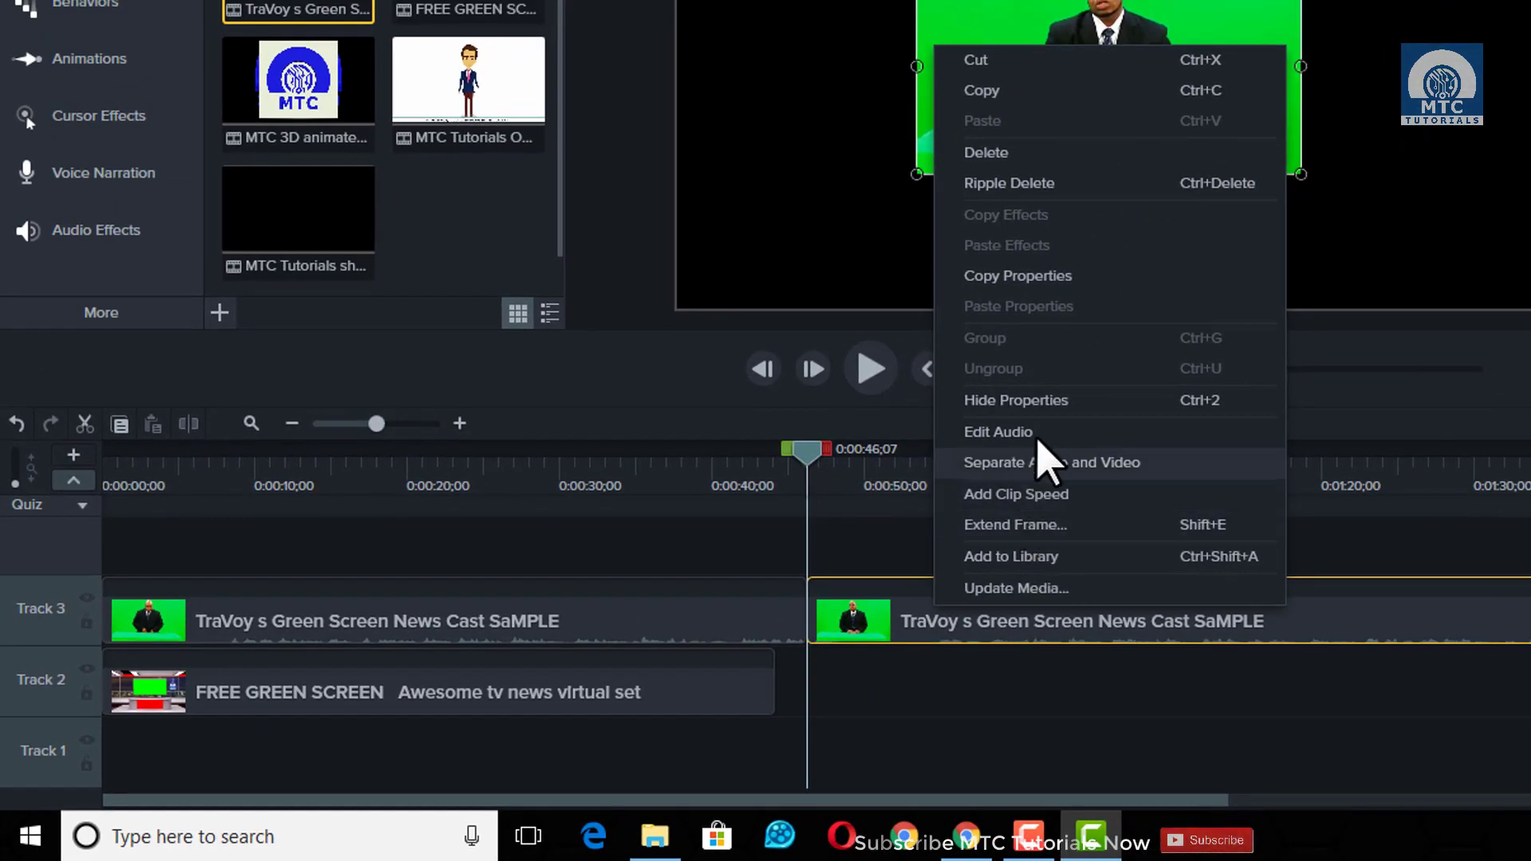
click(1006, 156)
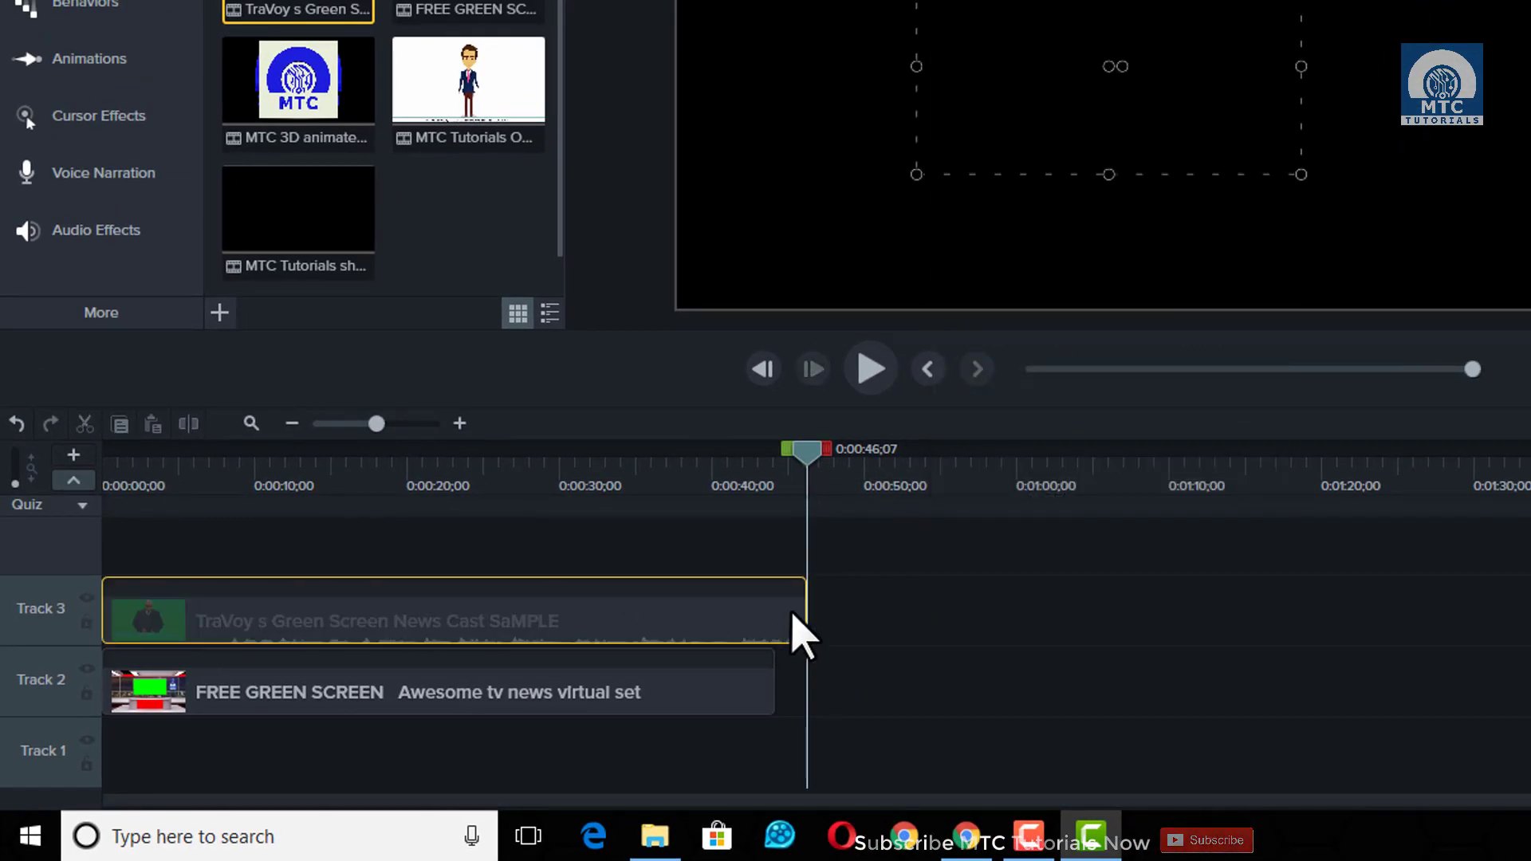
drag(804, 618, 772, 618)
Move the presenter down-left and apply the Remove a Color effect to his clip
drag(807, 450, 710, 451)
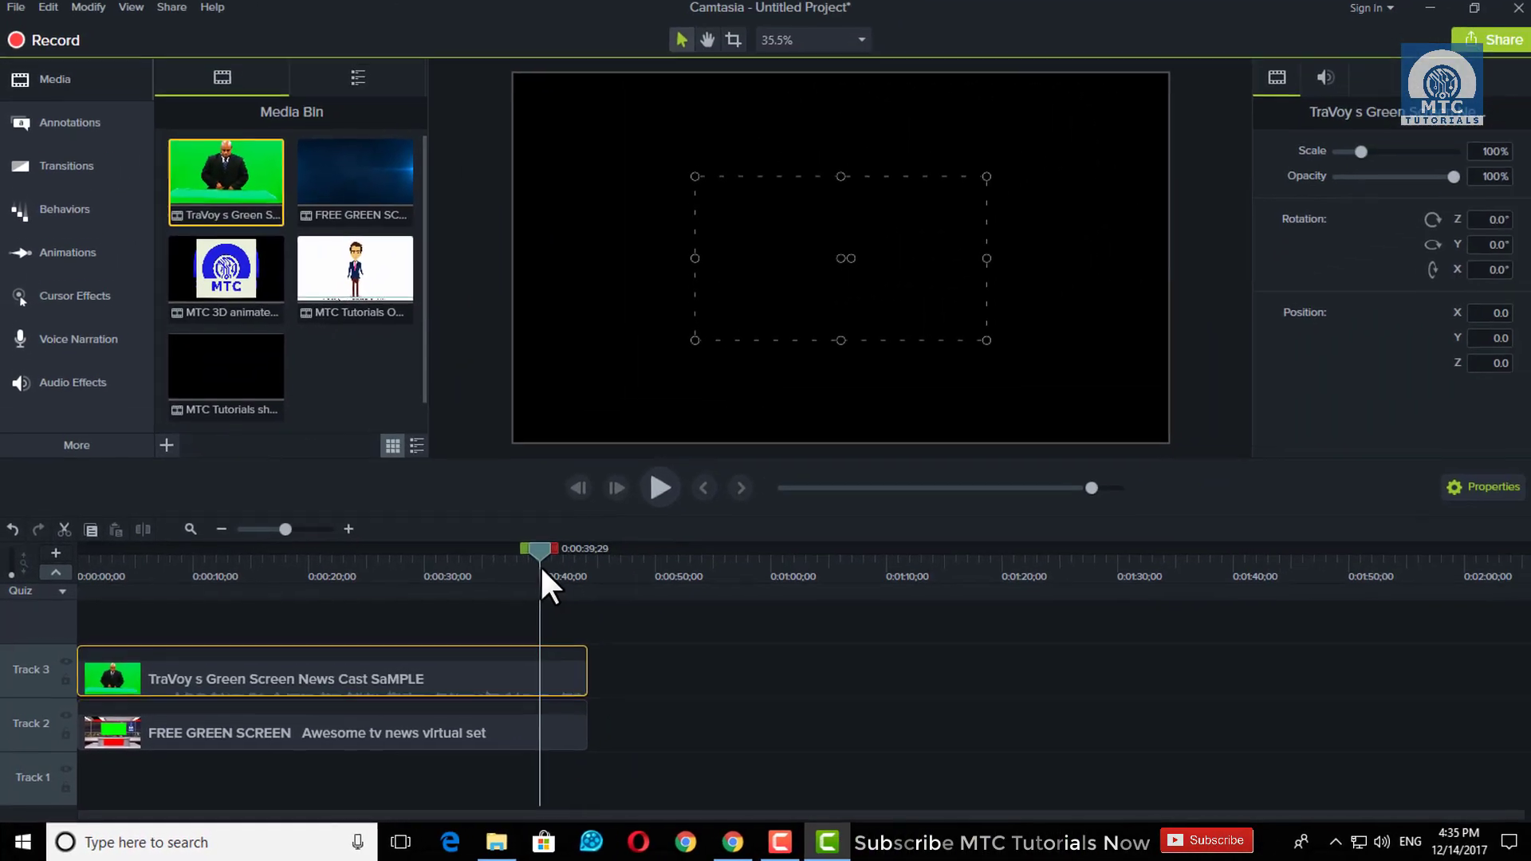
drag(773, 303, 657, 351)
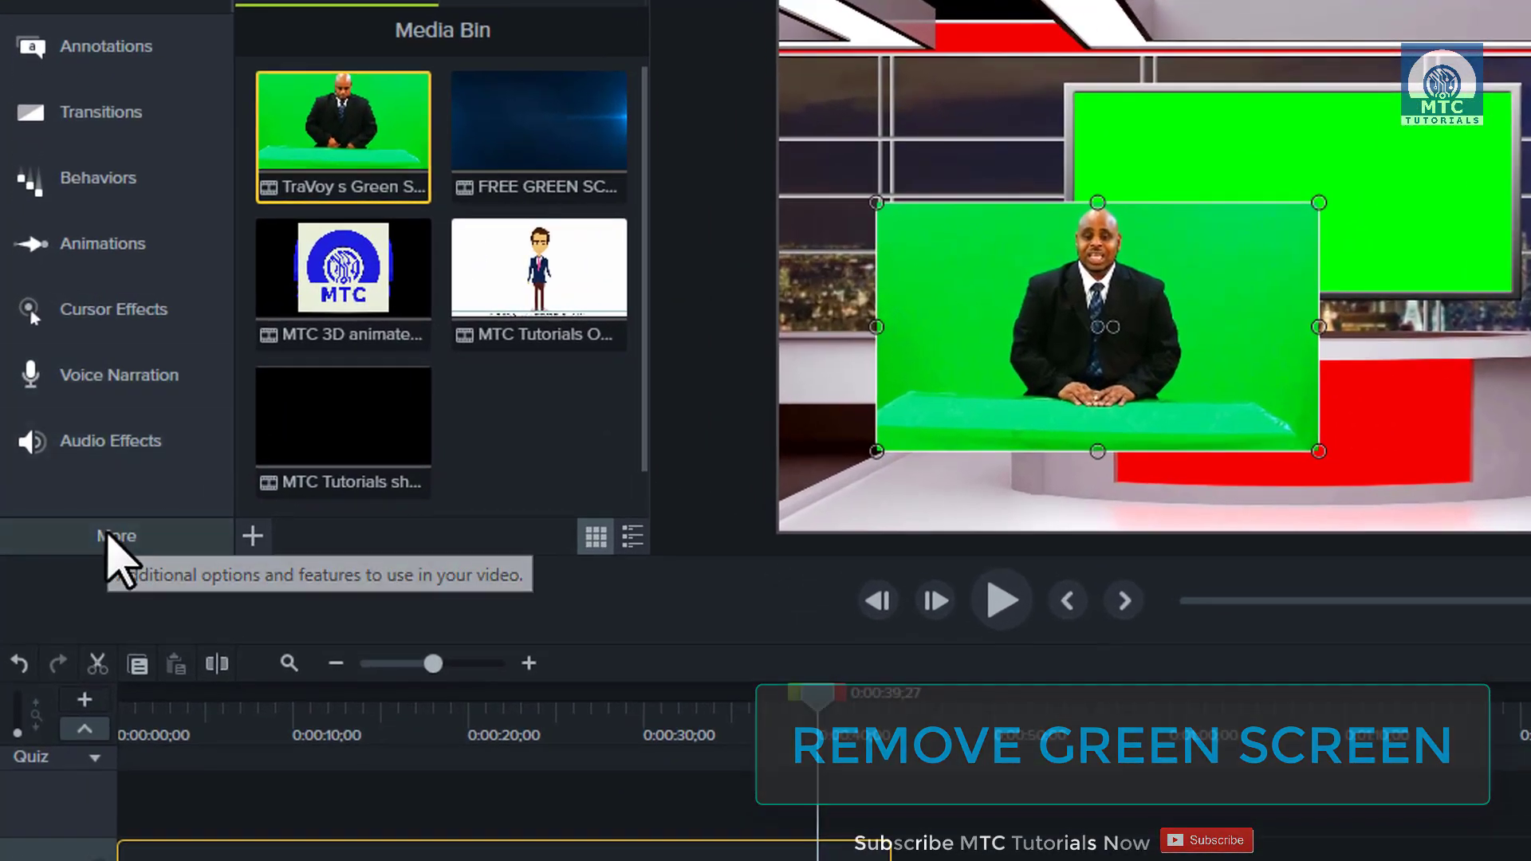
click(110, 536)
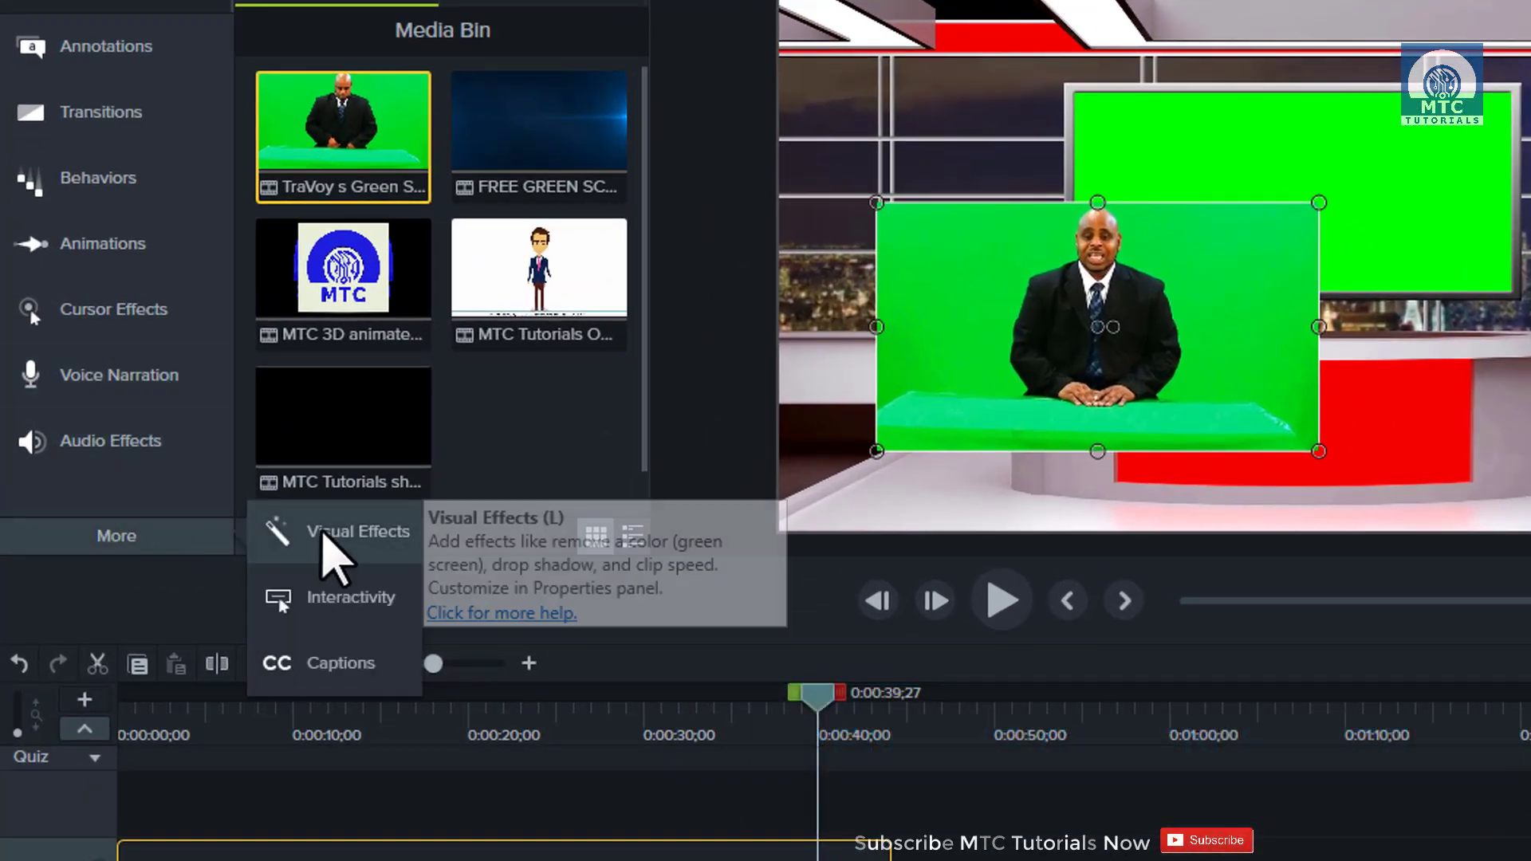
click(323, 533)
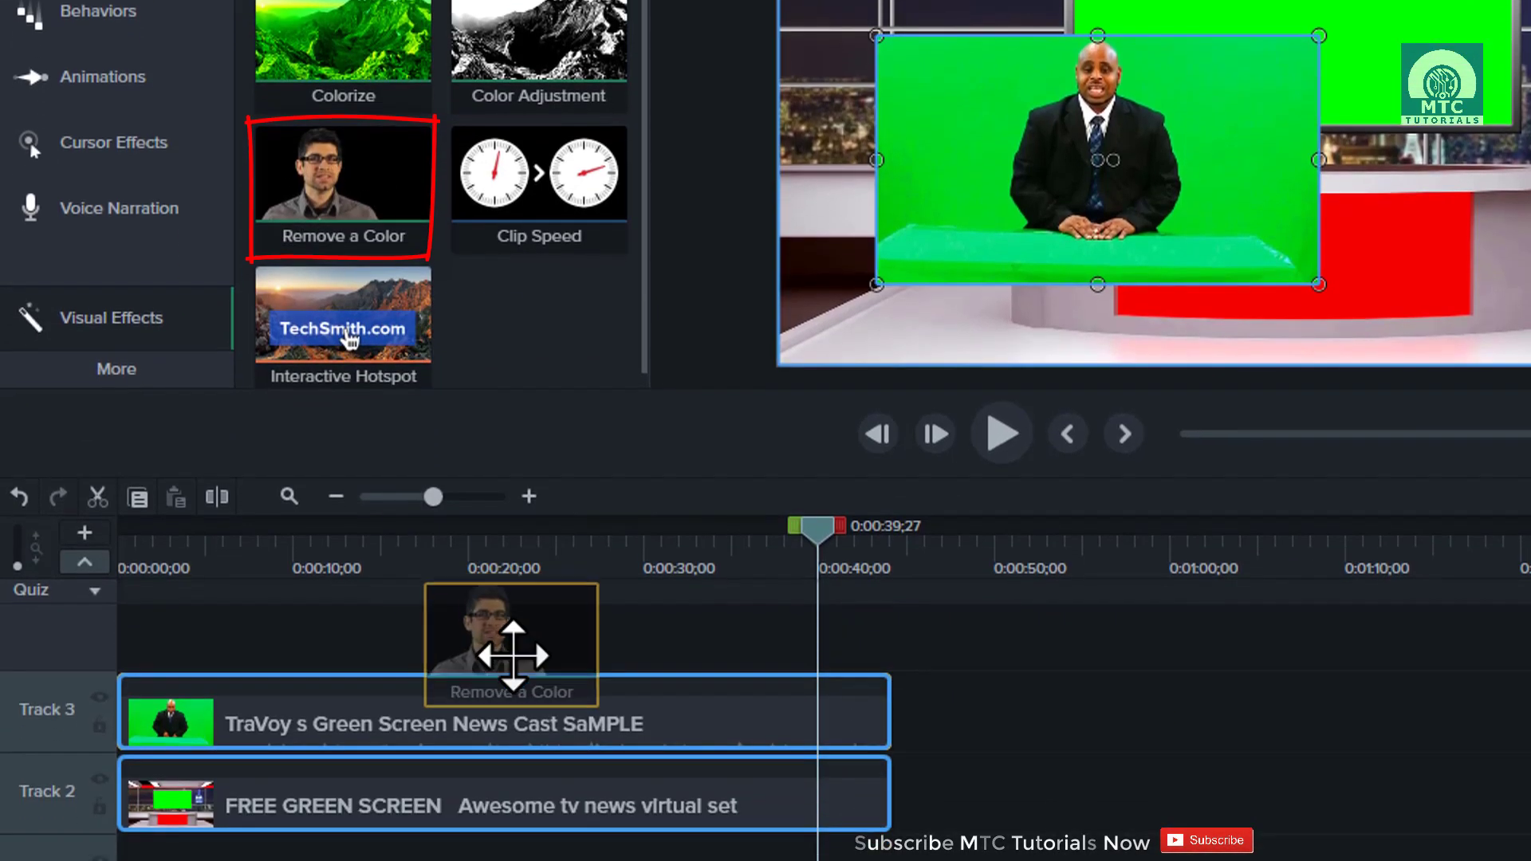
drag(346, 335, 519, 723)
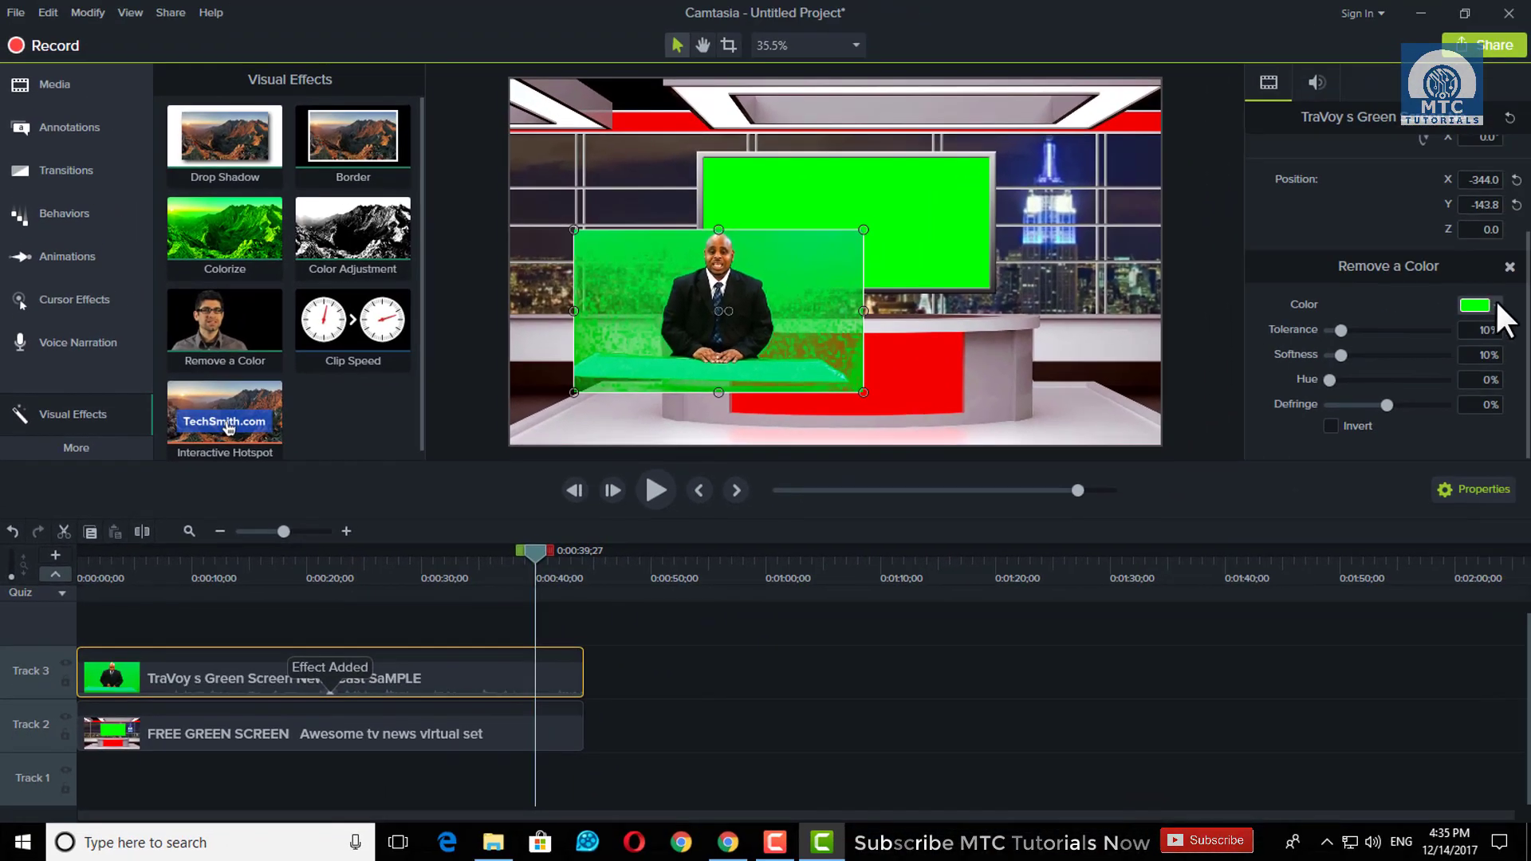
Set Remove a Color to the green sampled from the presenter's backdrop
click(1496, 305)
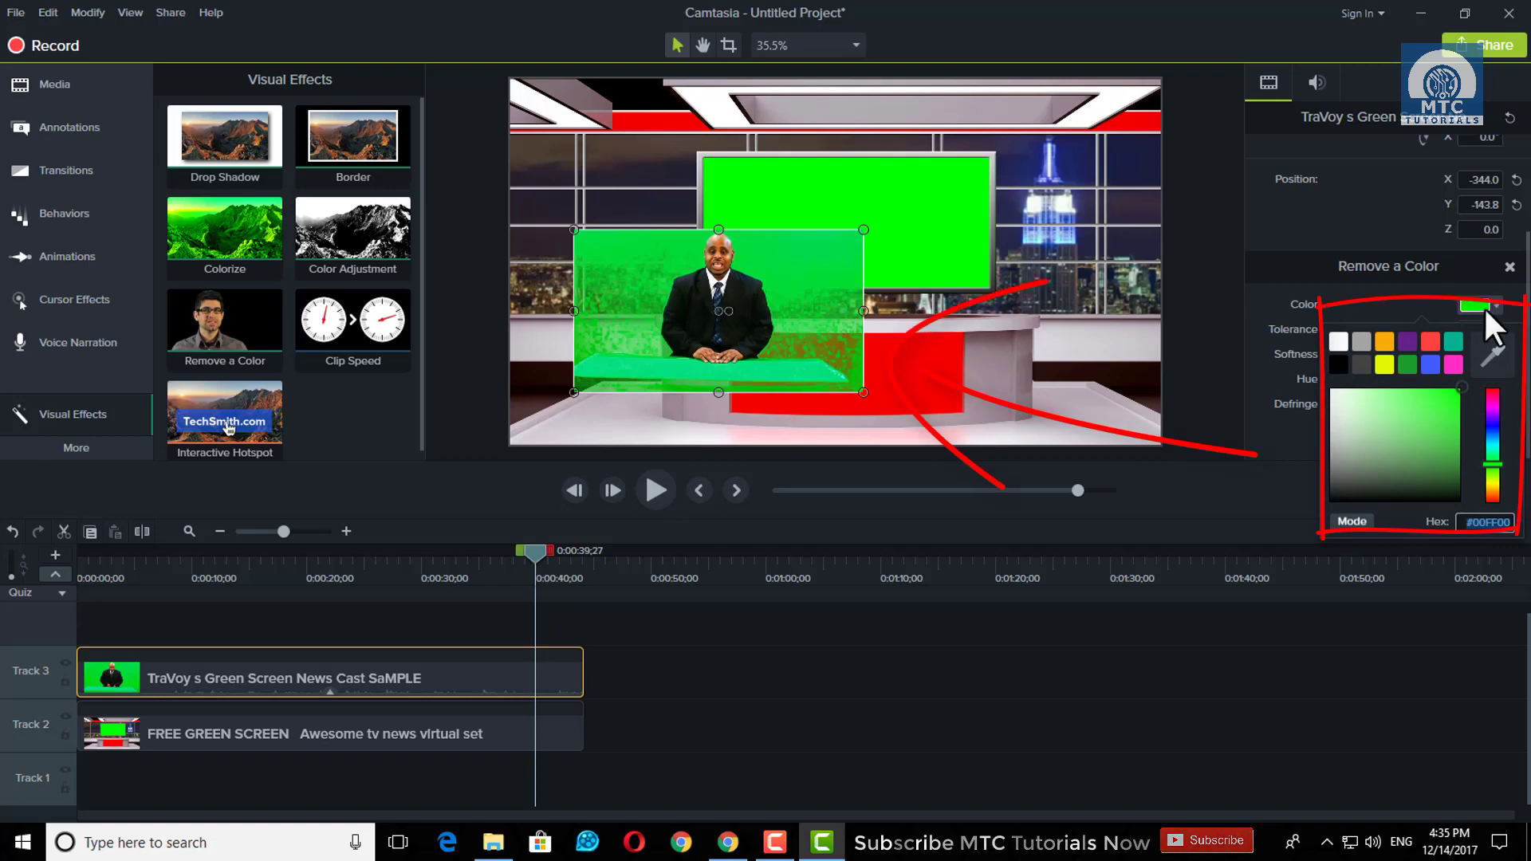
click(1490, 399)
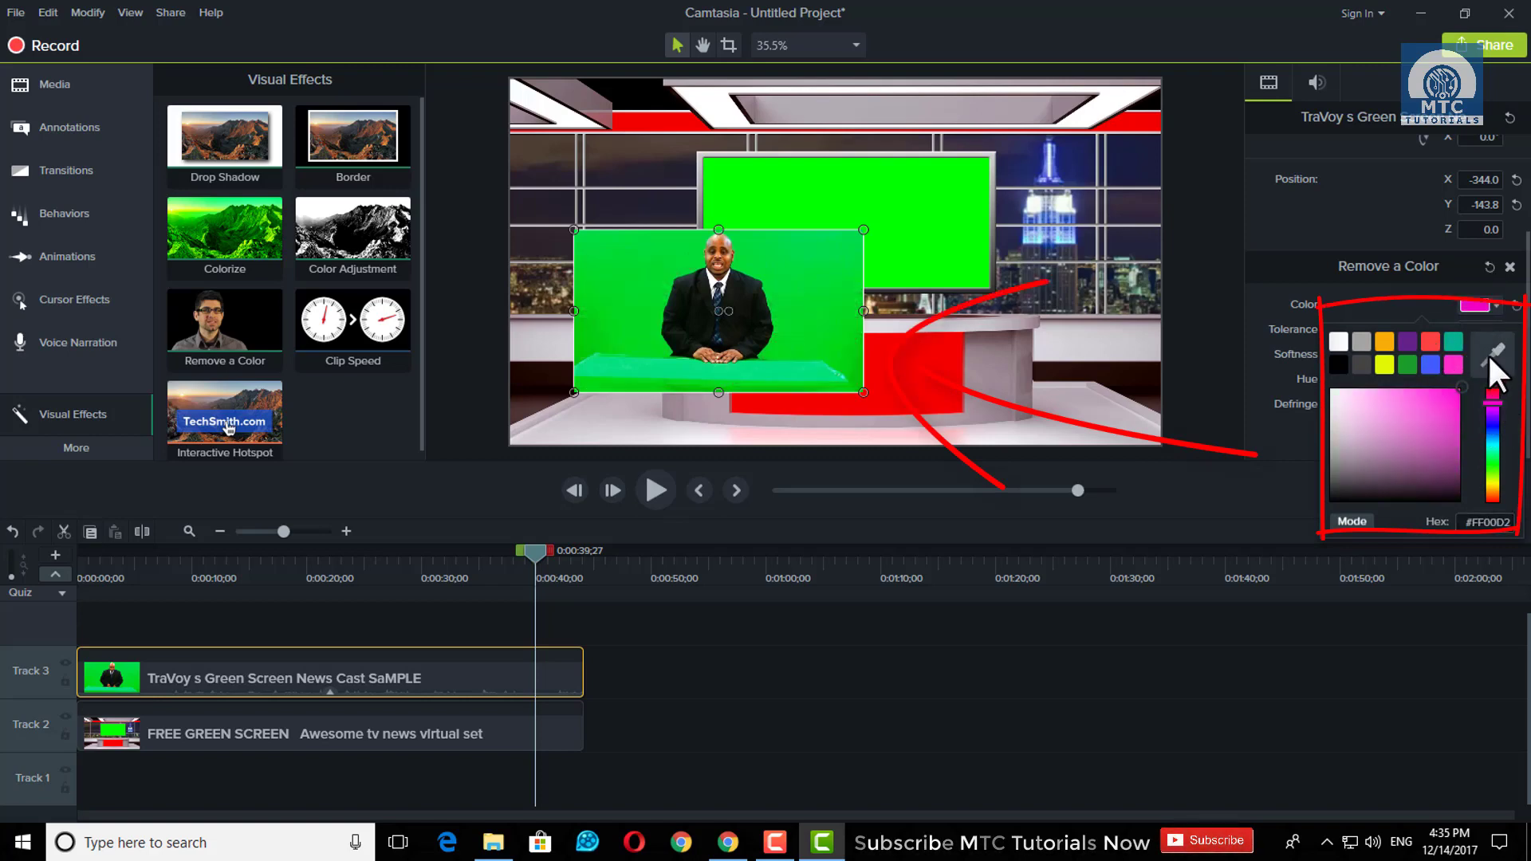
click(1486, 352)
click(809, 297)
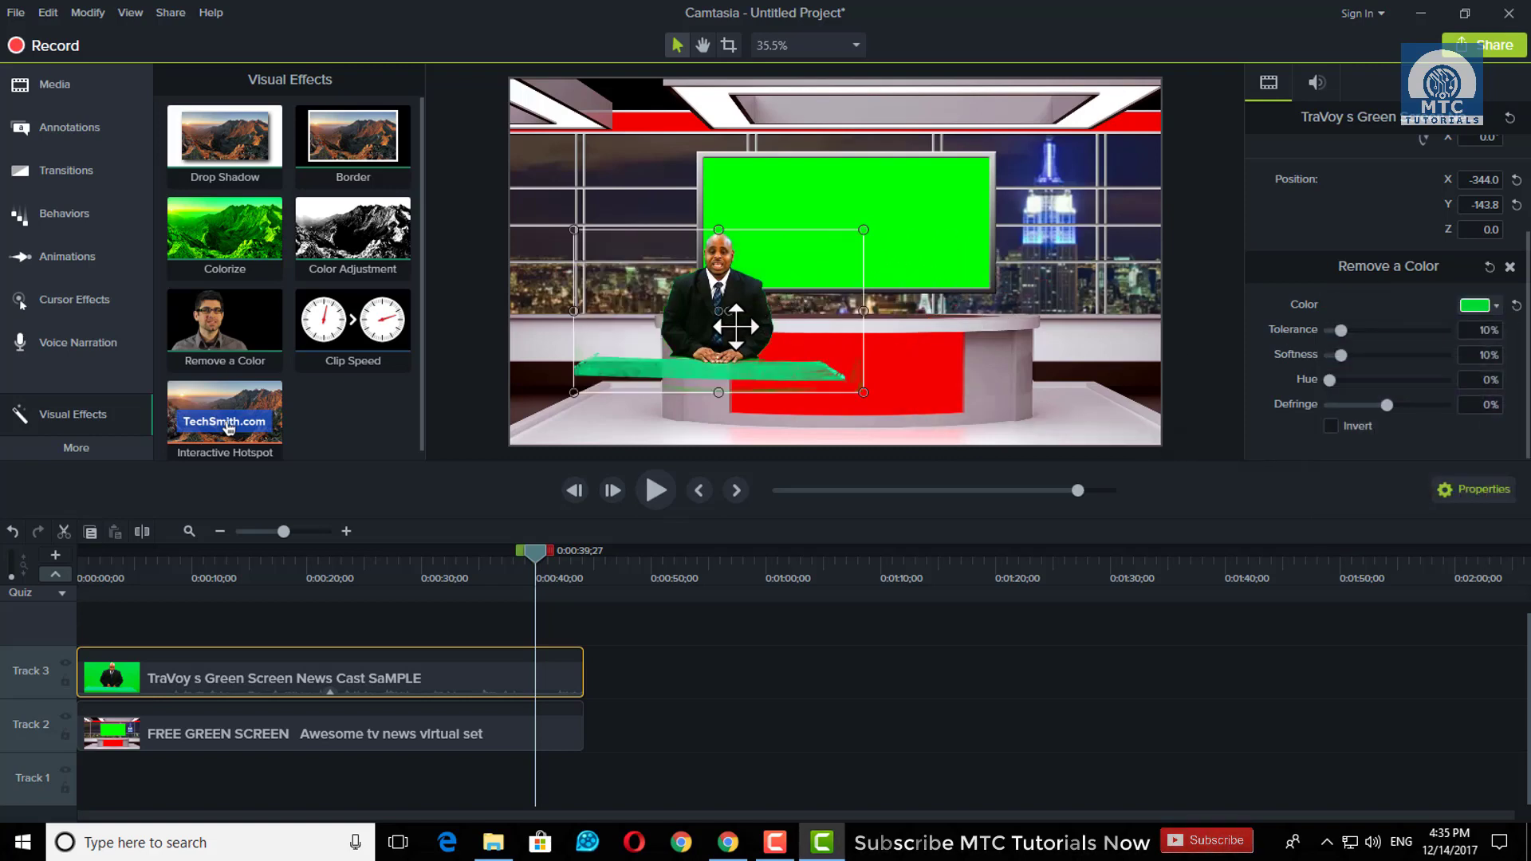
Raise the Remove a Color tolerance to clear the leftover green around the presenter
drag(808, 293, 690, 372)
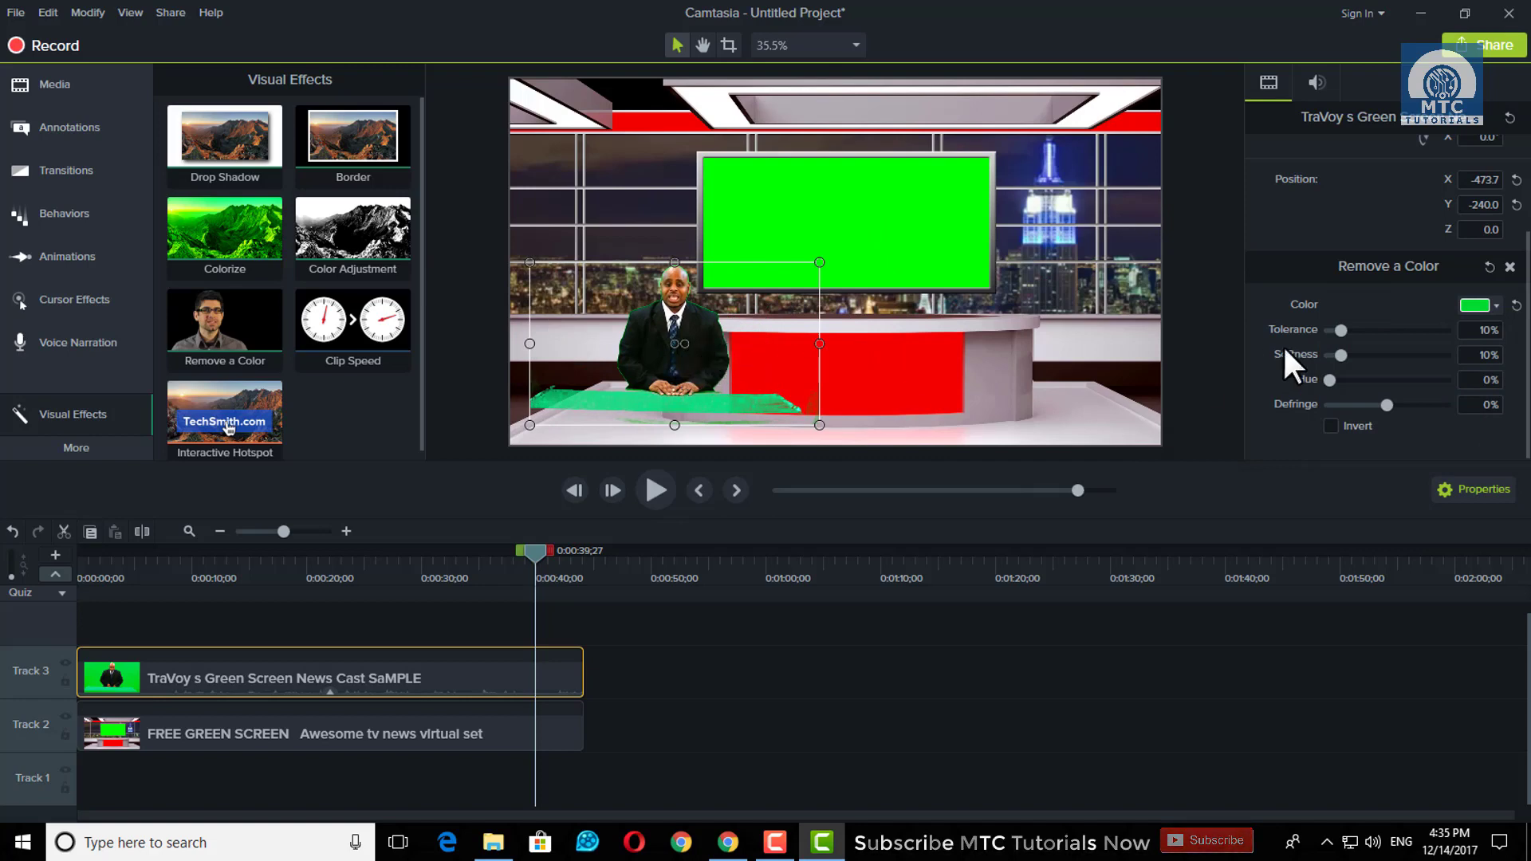
drag(1341, 333, 1347, 328)
drag(1360, 329, 1391, 332)
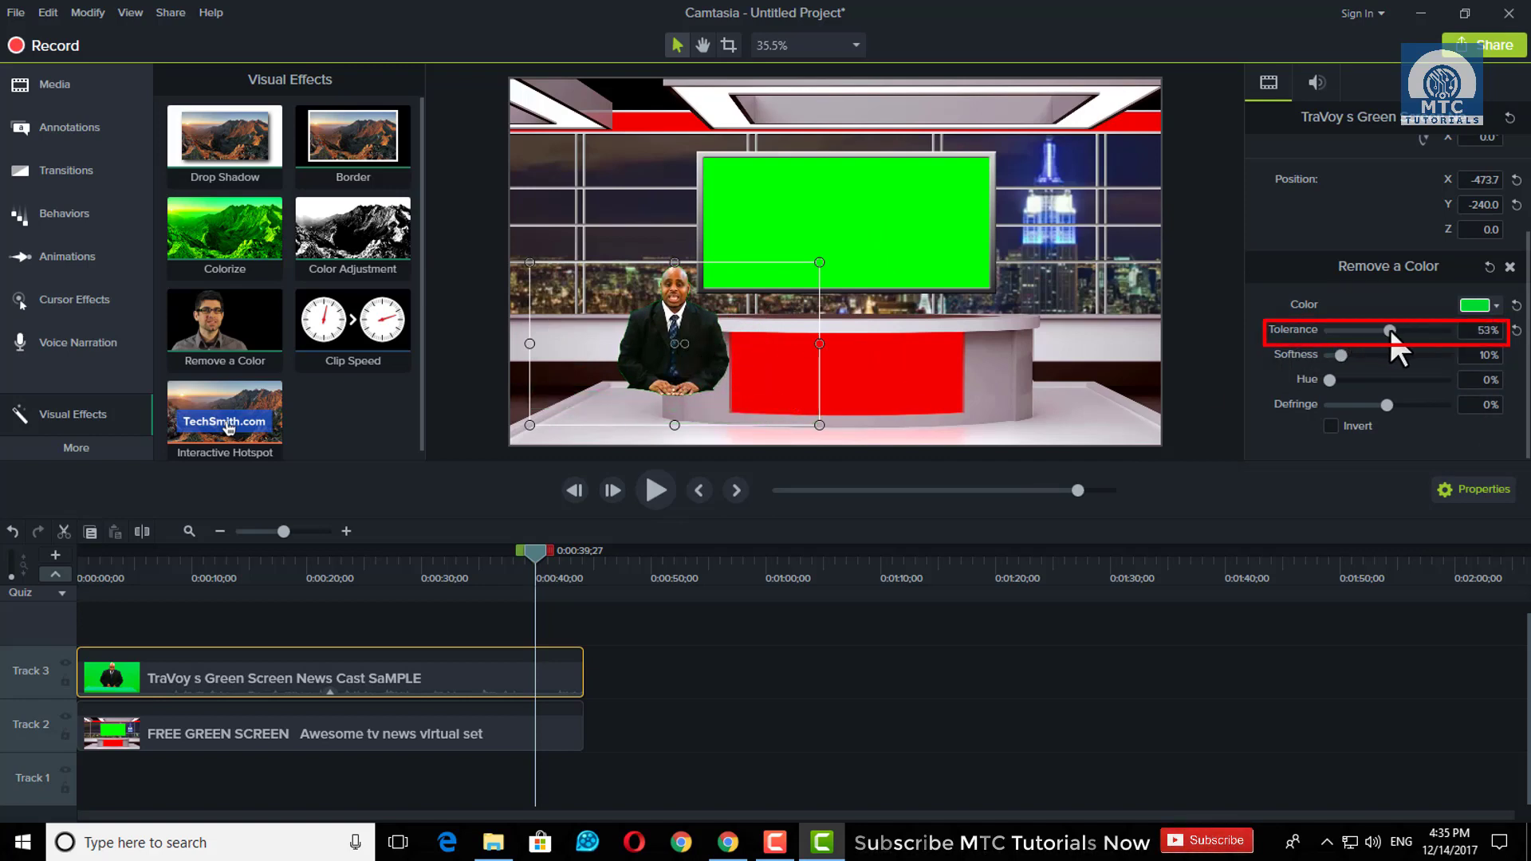
Shrink the presenter and centre him just behind the studio desk
drag(716, 359, 793, 338)
drag(896, 402, 742, 315)
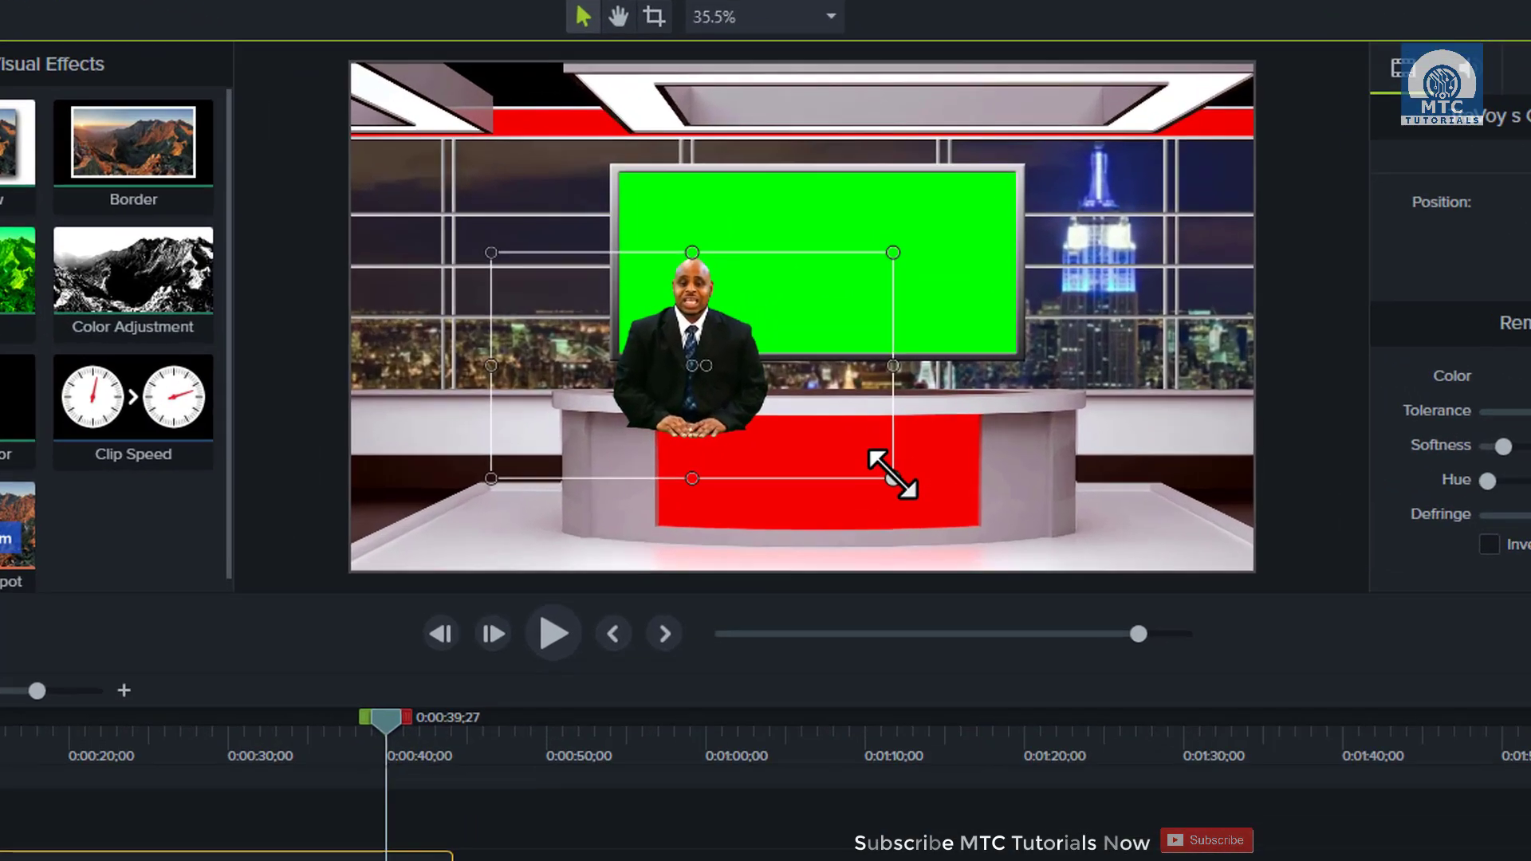
drag(559, 515, 542, 505)
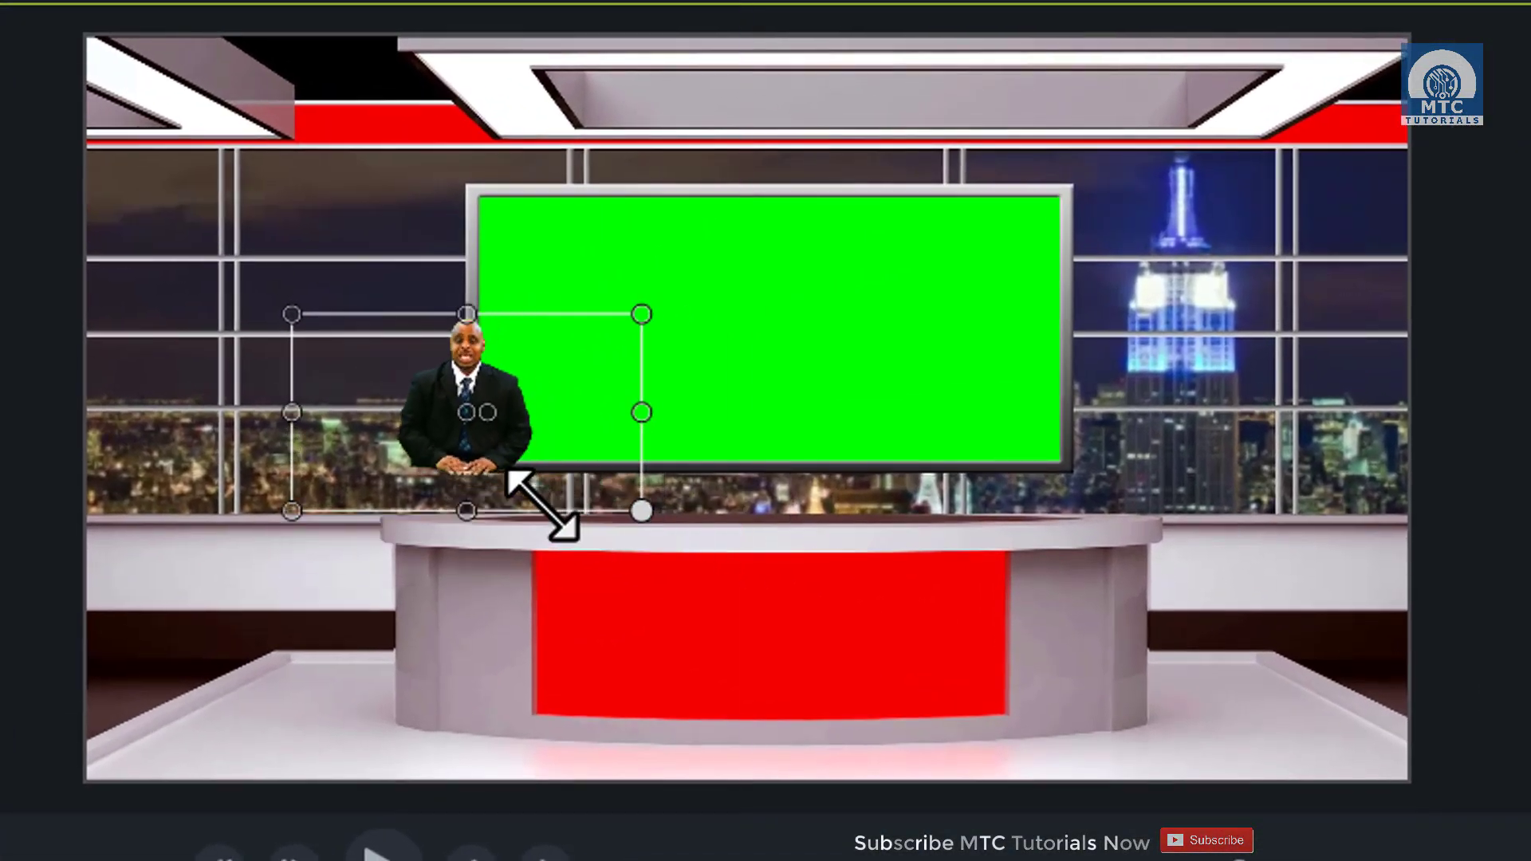
drag(457, 454, 699, 499)
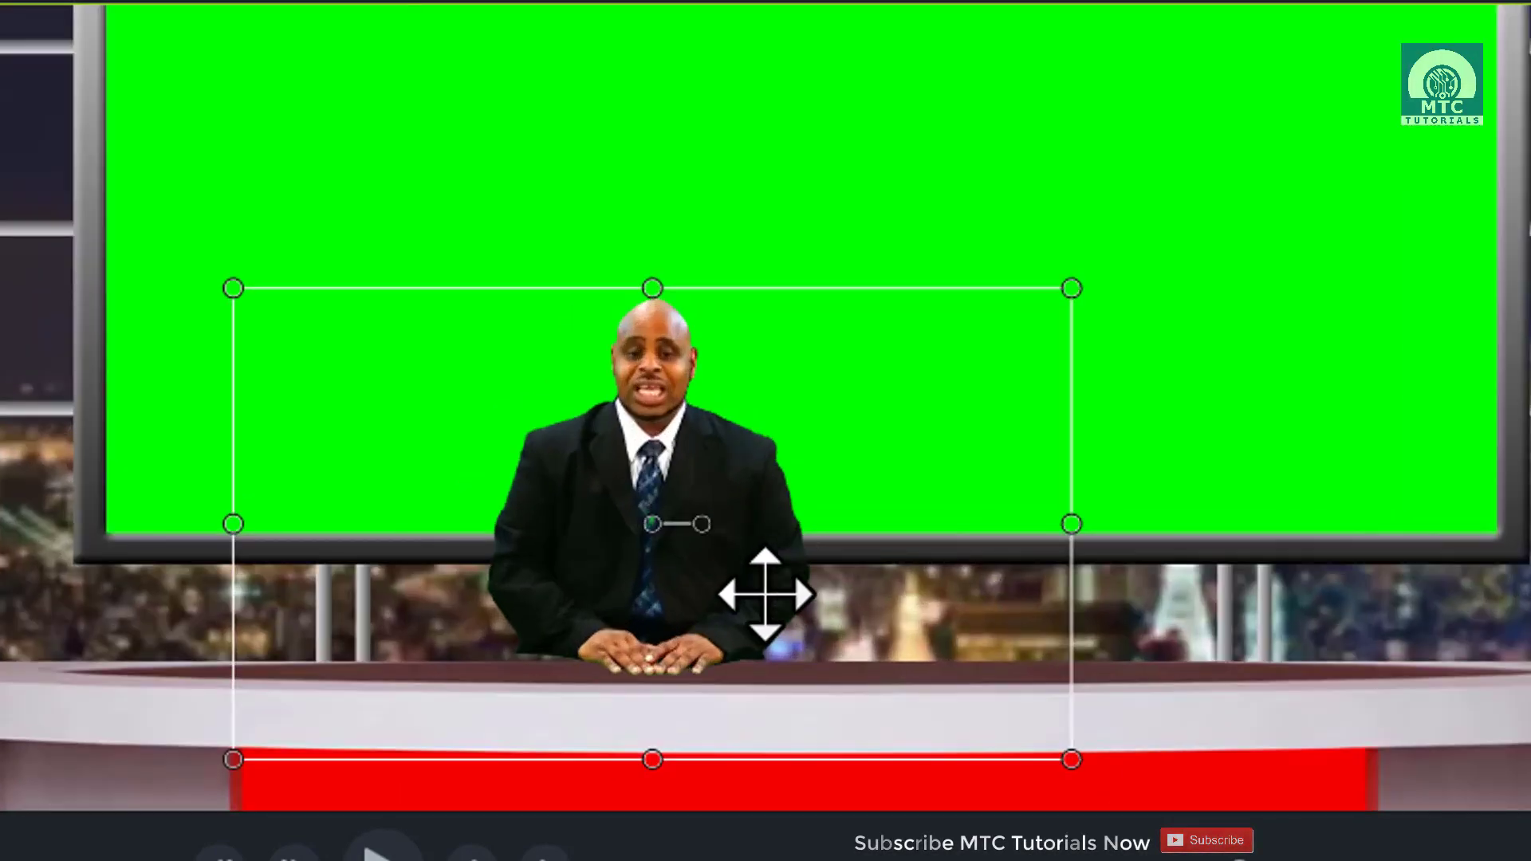
drag(728, 609, 726, 616)
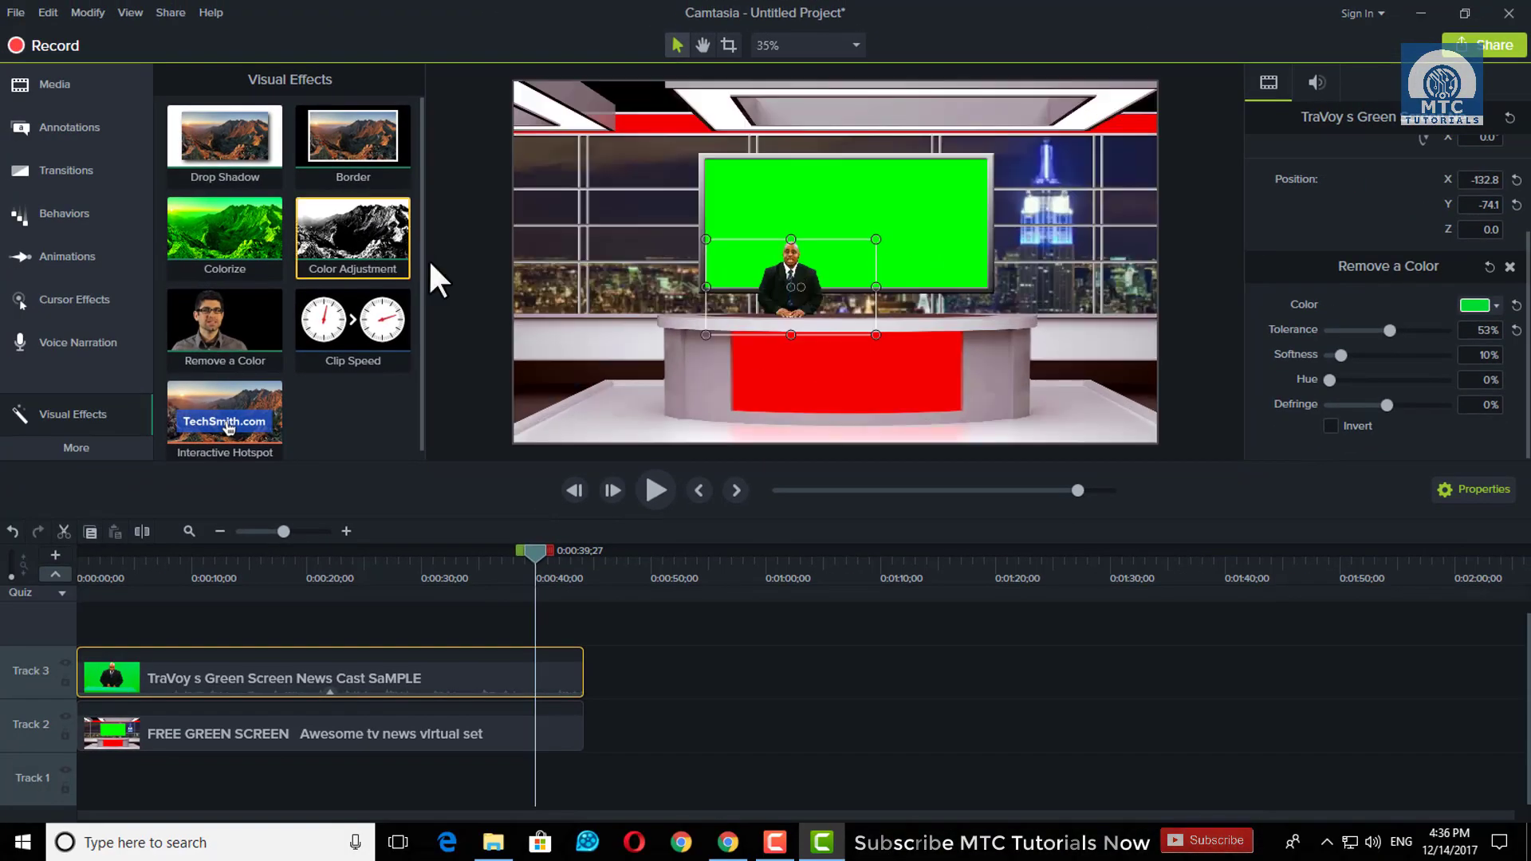
click(446, 279)
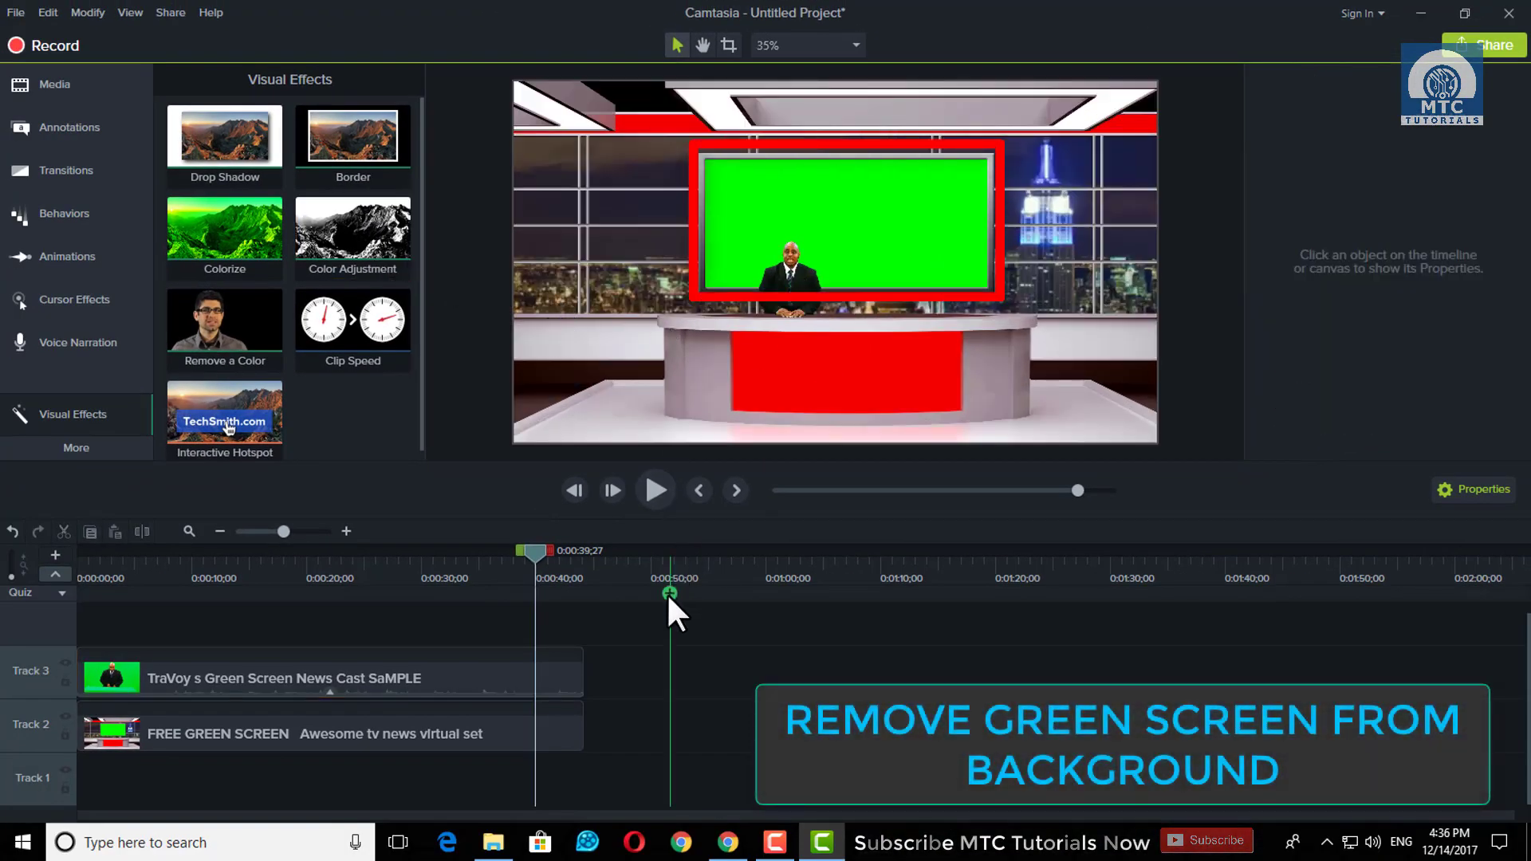
Apply Remove a Color to the Track 2 news set clip to key out its green TV screen
click(297, 731)
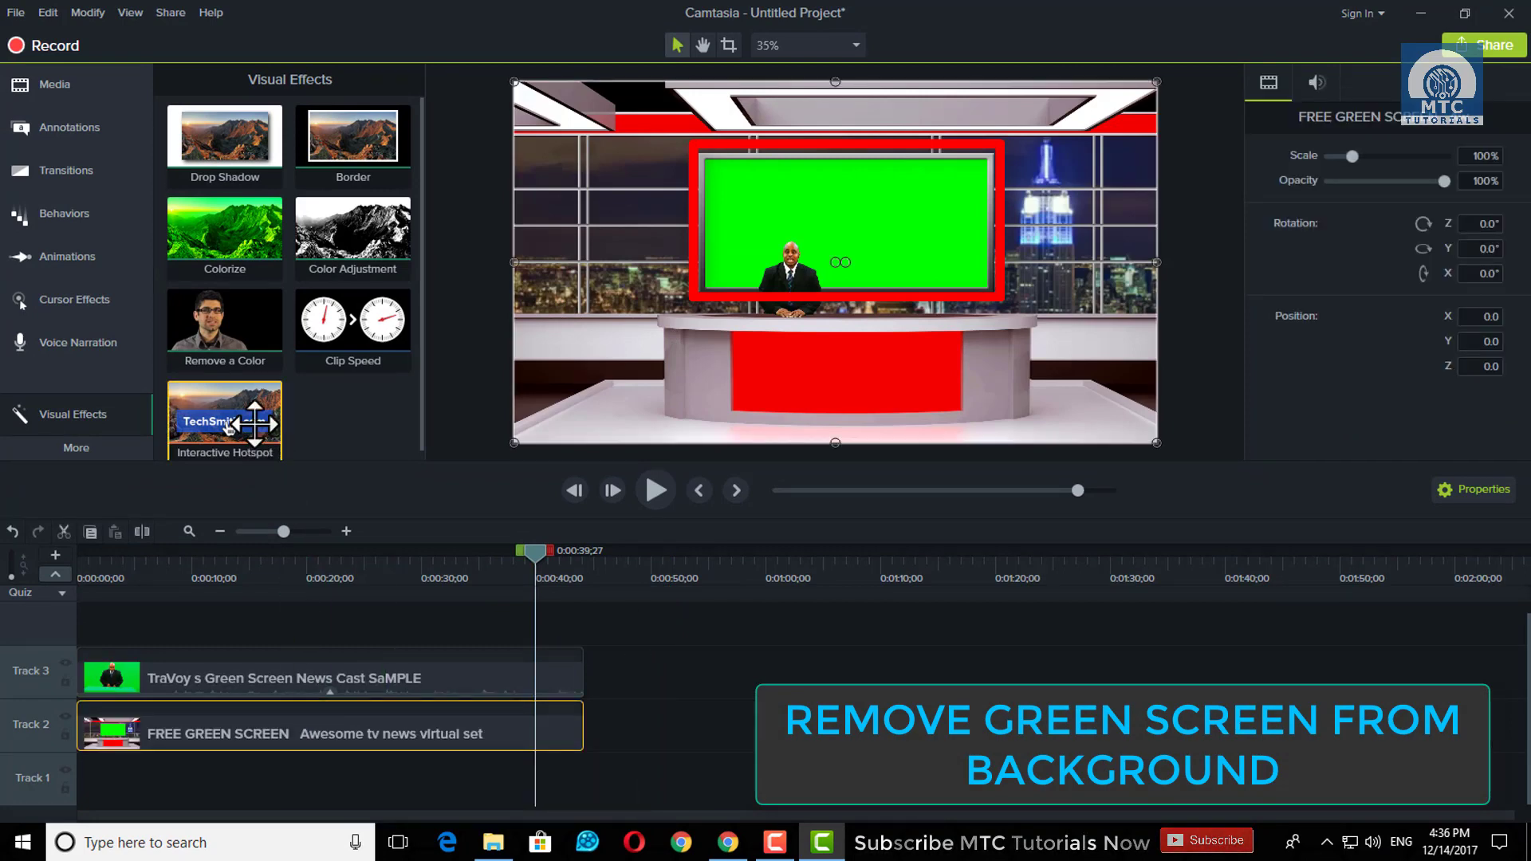
drag(225, 319, 429, 726)
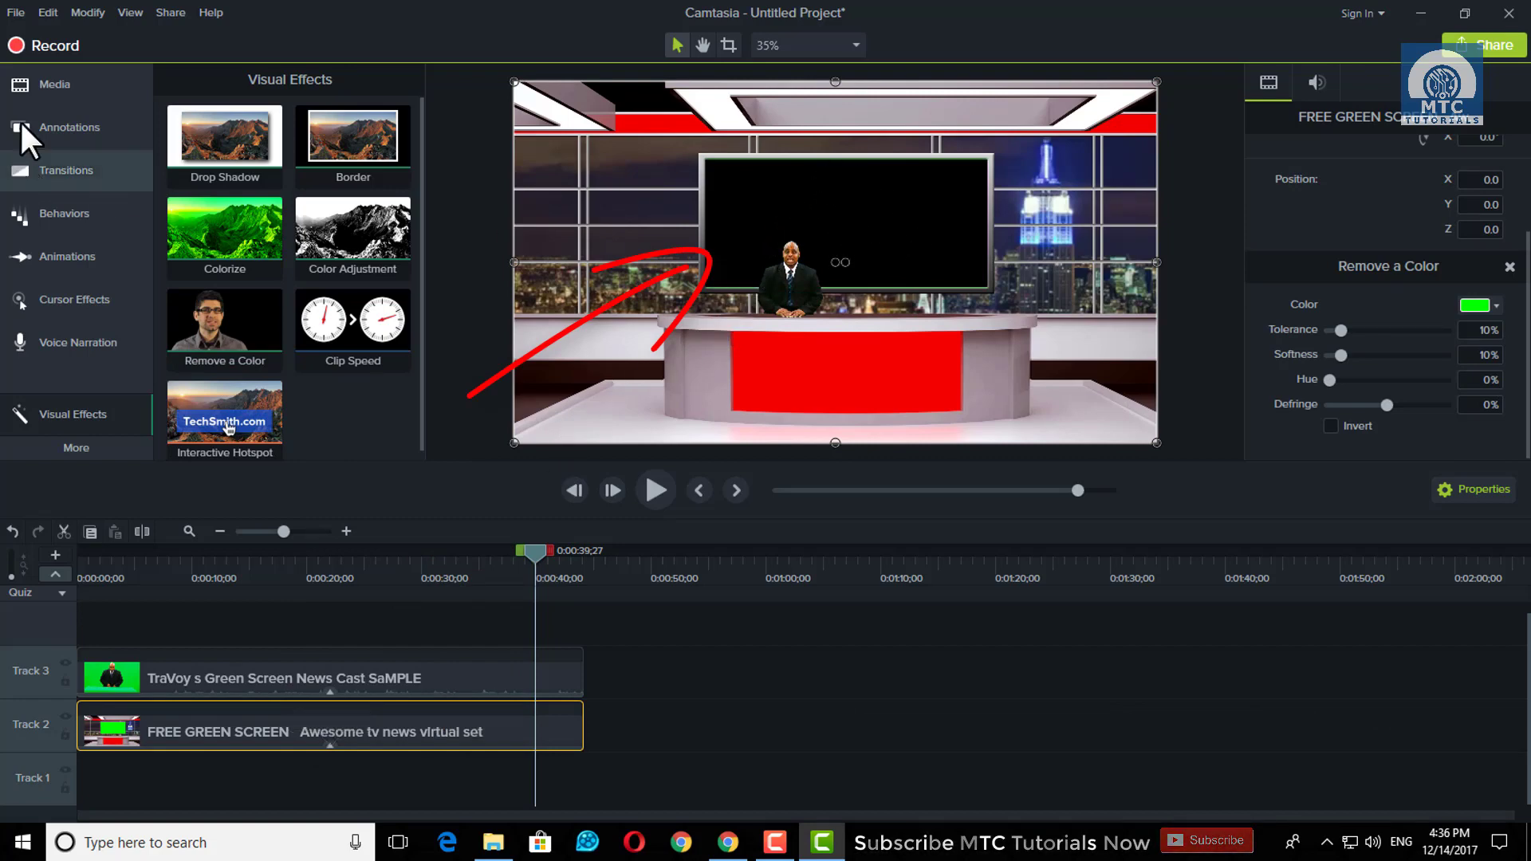
click(51, 85)
Add the MTC Tutorials promo on Track 1, trimmed to match the other clips
mouse_move(356, 328)
mouse_down()
mouse_move(309, 306)
mouse_move(80, 786)
mouse_move(51, 786)
mouse_up()
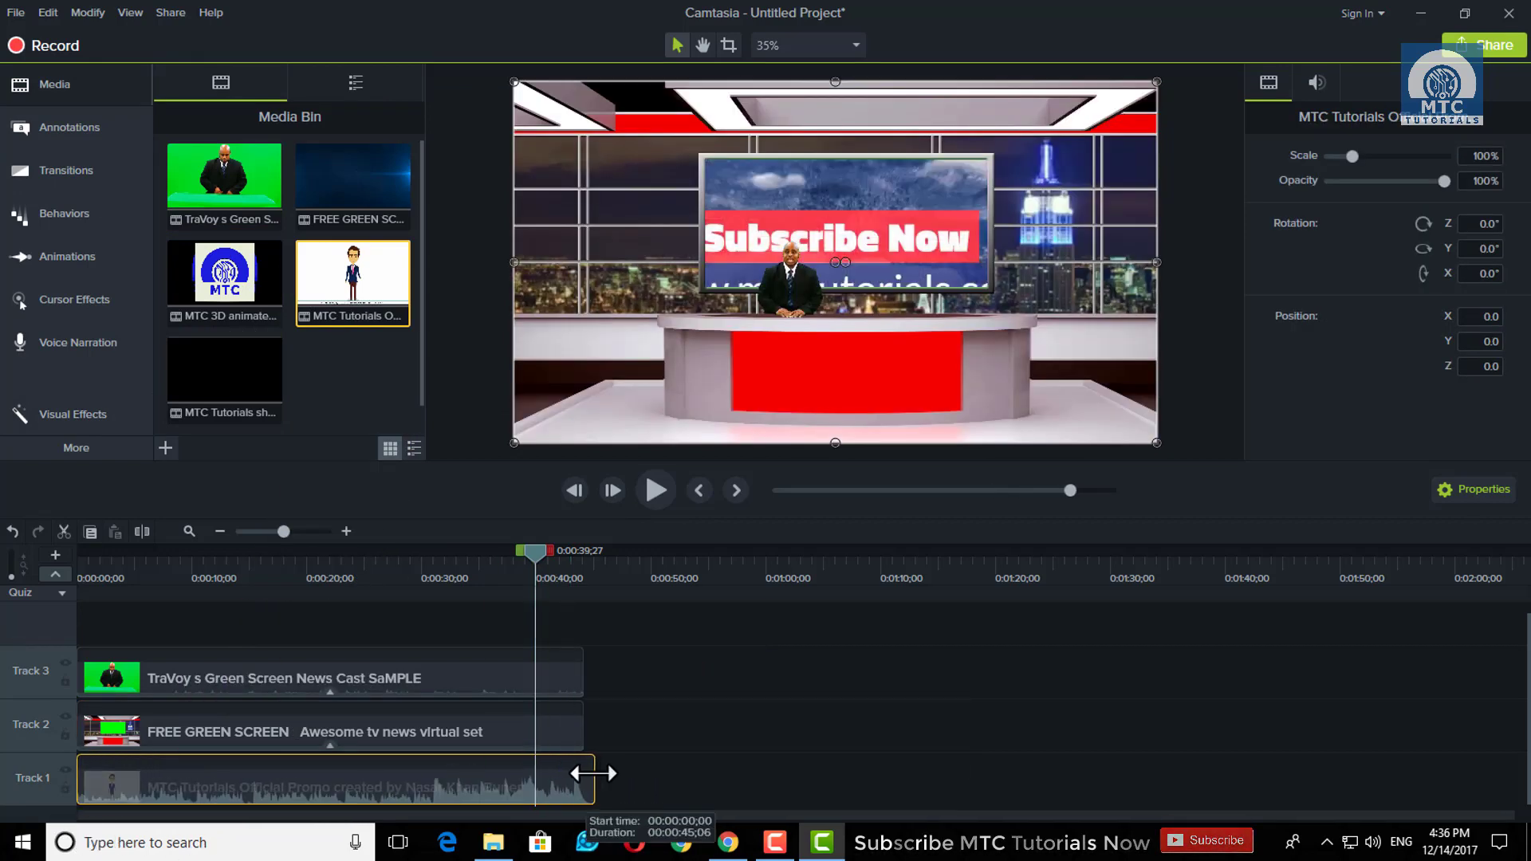
drag(599, 772, 586, 773)
drag(532, 551, 357, 551)
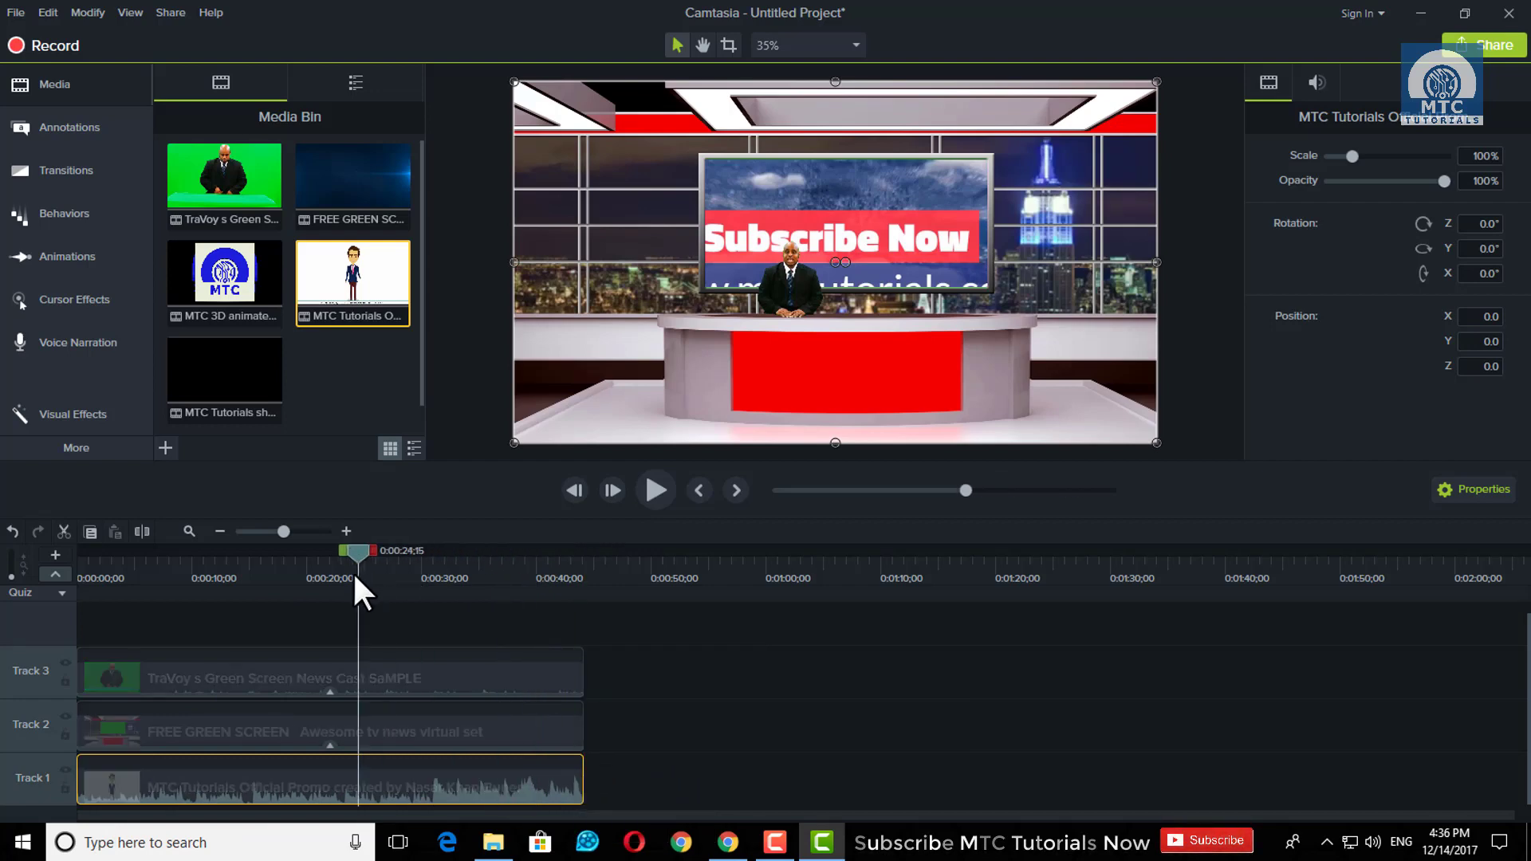
Scale the promo to 44.5% and fit it inside the studio TV screen
drag(514, 443, 977, 147)
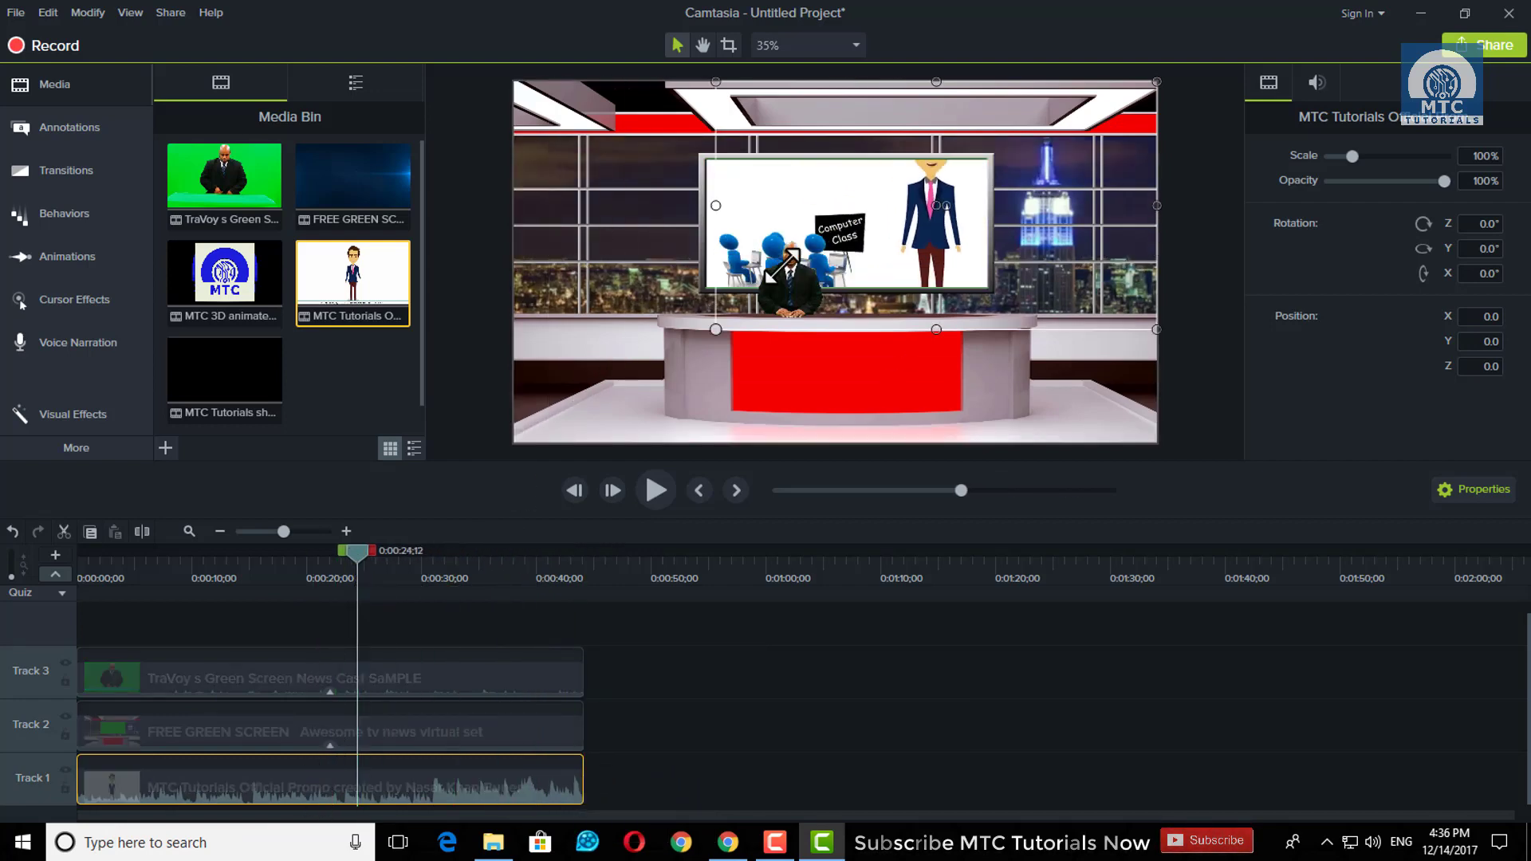
drag(1064, 128, 808, 231)
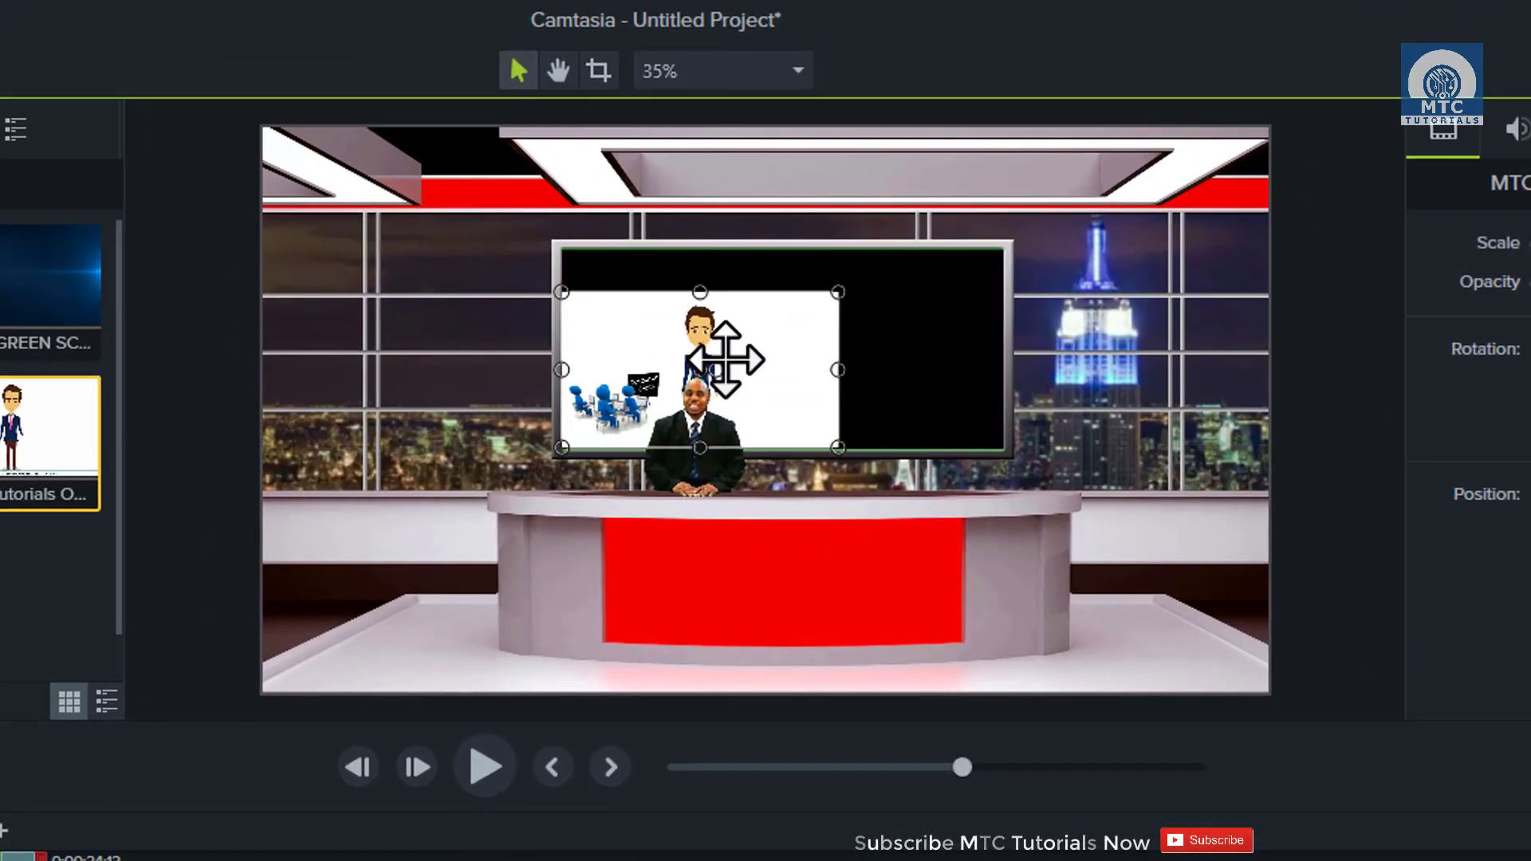
drag(724, 360, 724, 319)
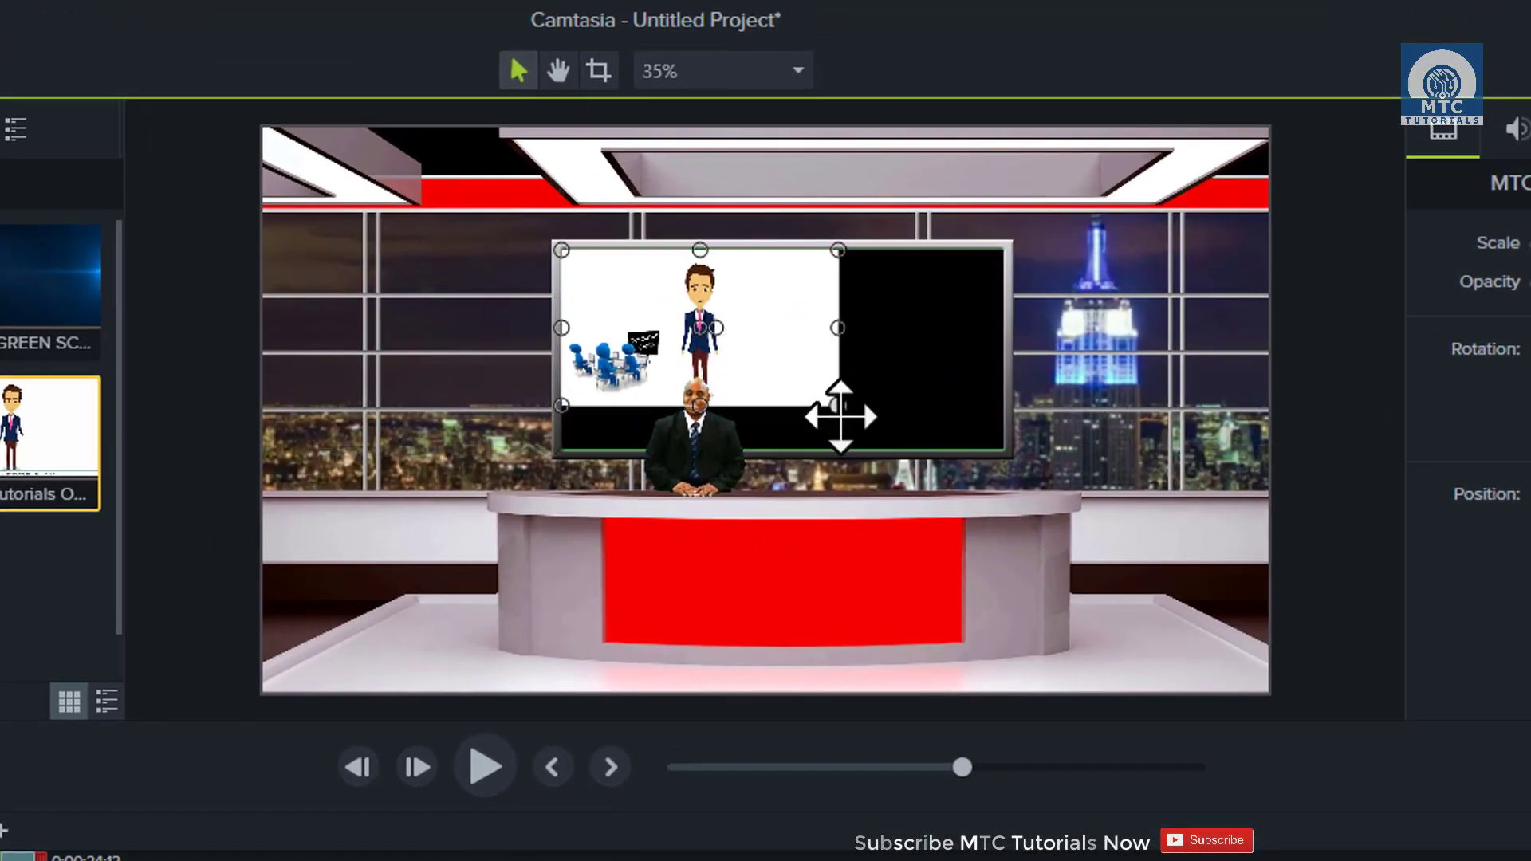
drag(838, 405, 1001, 445)
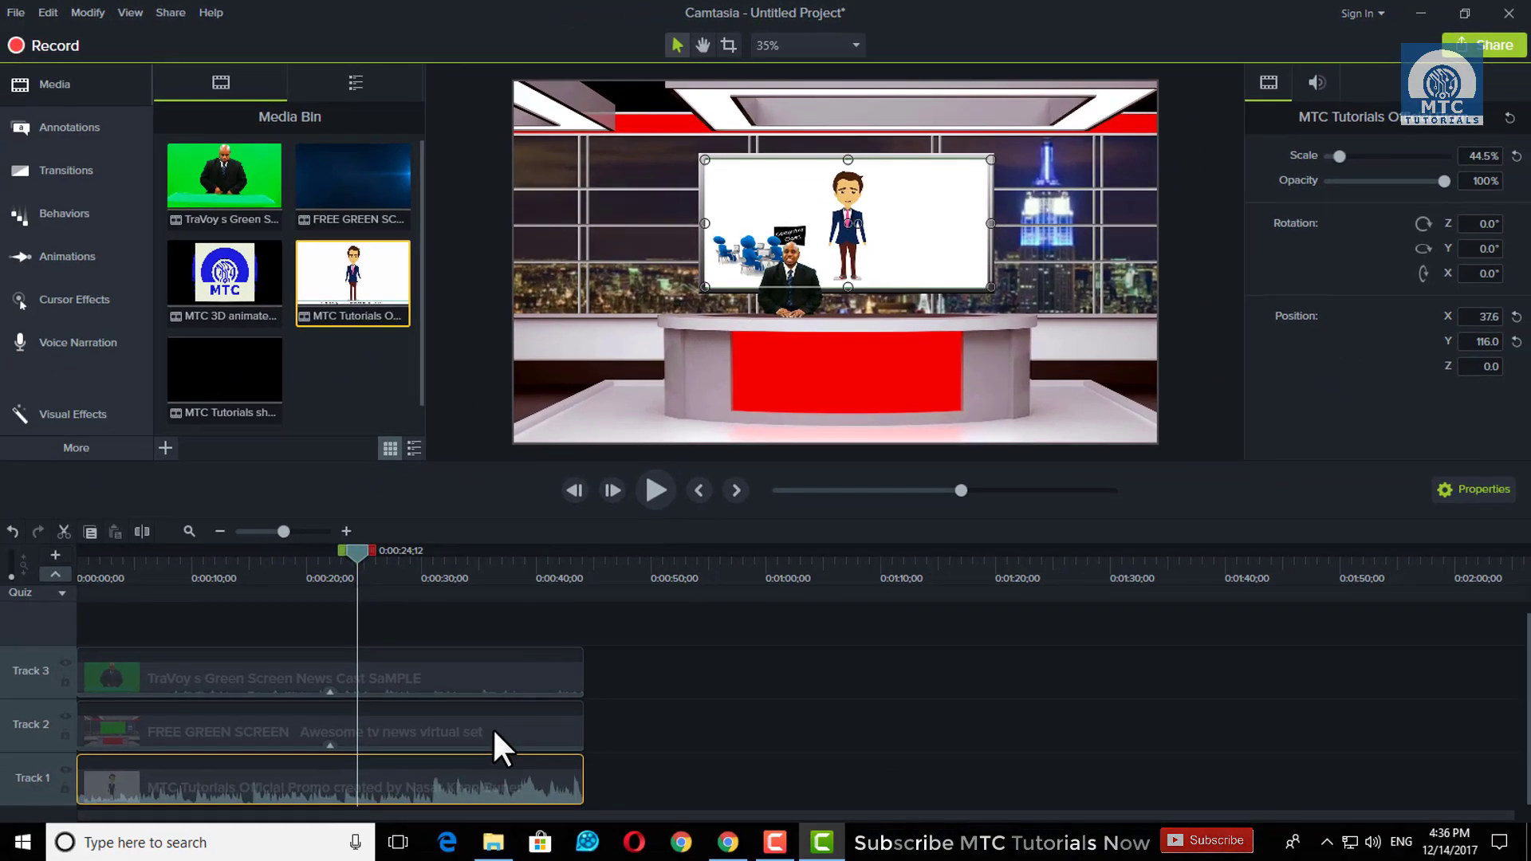
Raise the news set clip's colour removal tolerance to 25%
click(491, 727)
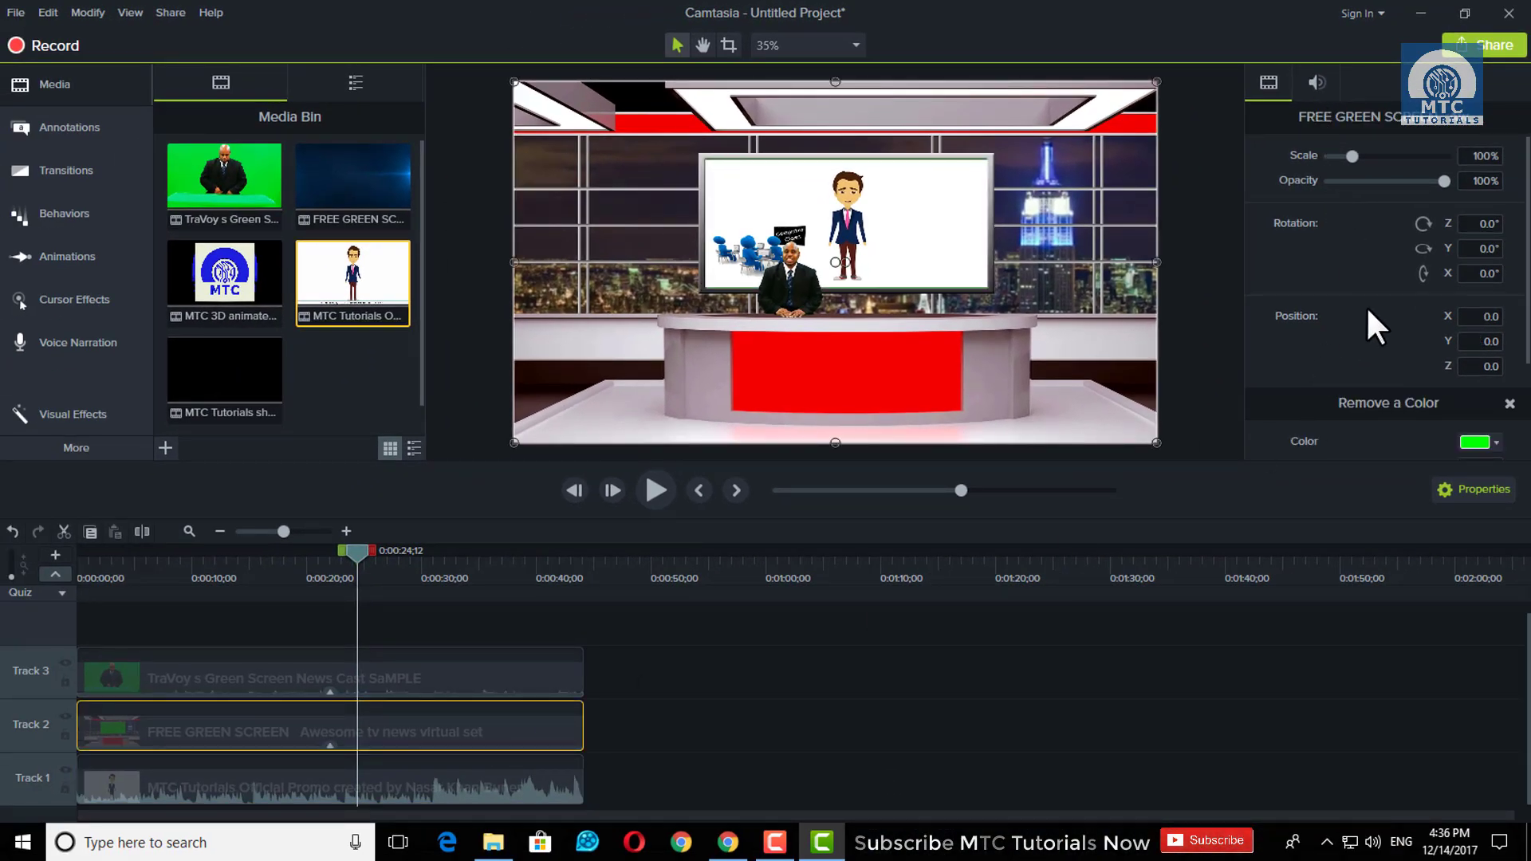
scroll(1367, 310, down, 3)
drag(1344, 331, 1361, 328)
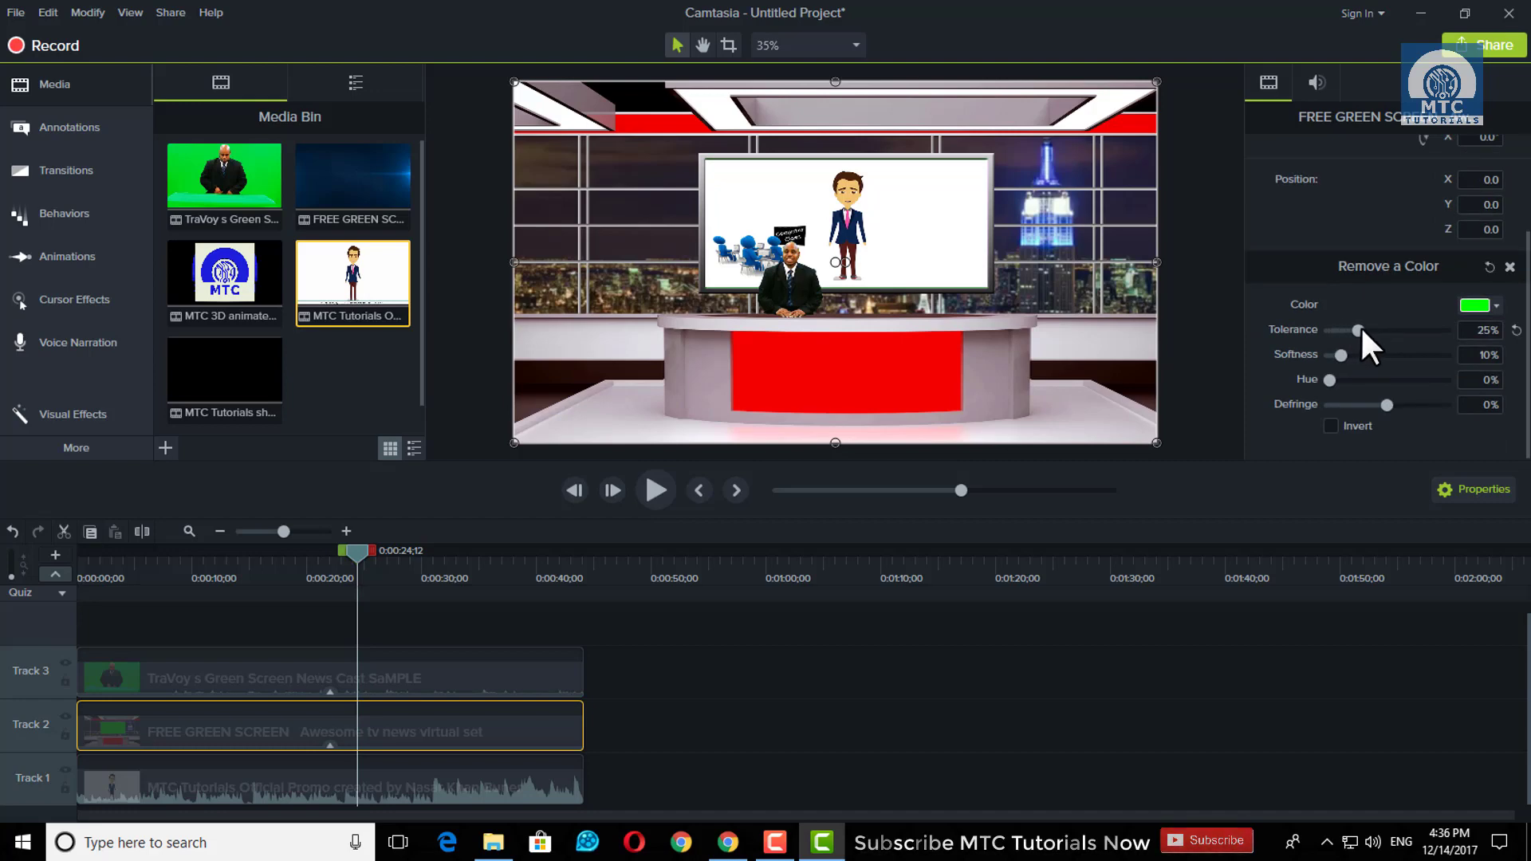
click(380, 599)
drag(356, 550, 78, 613)
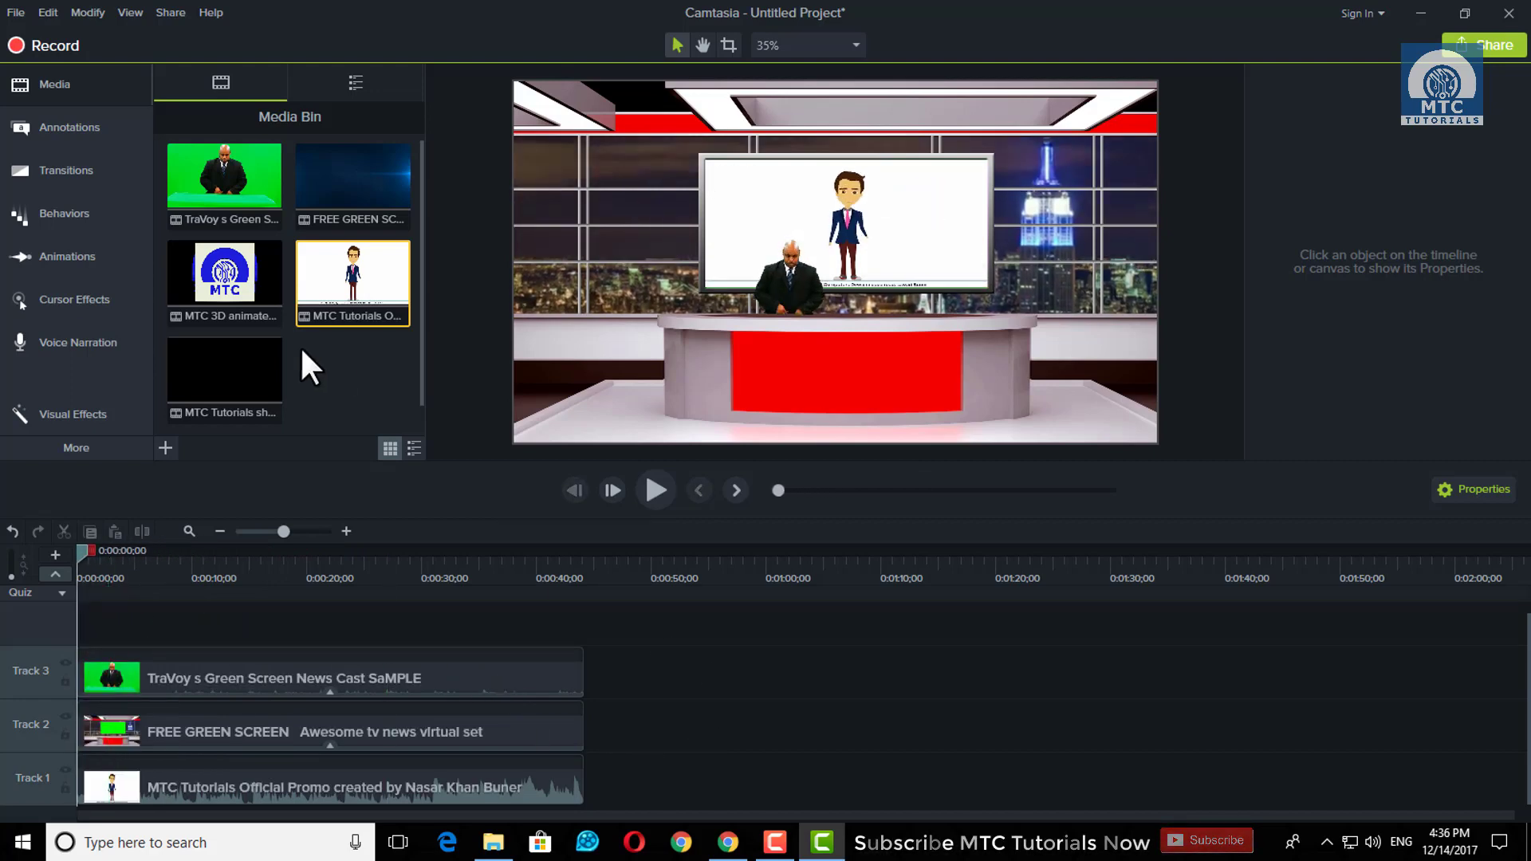
Add a white rectangle shape and place it as a bar along the bottom of the scene
click(64, 127)
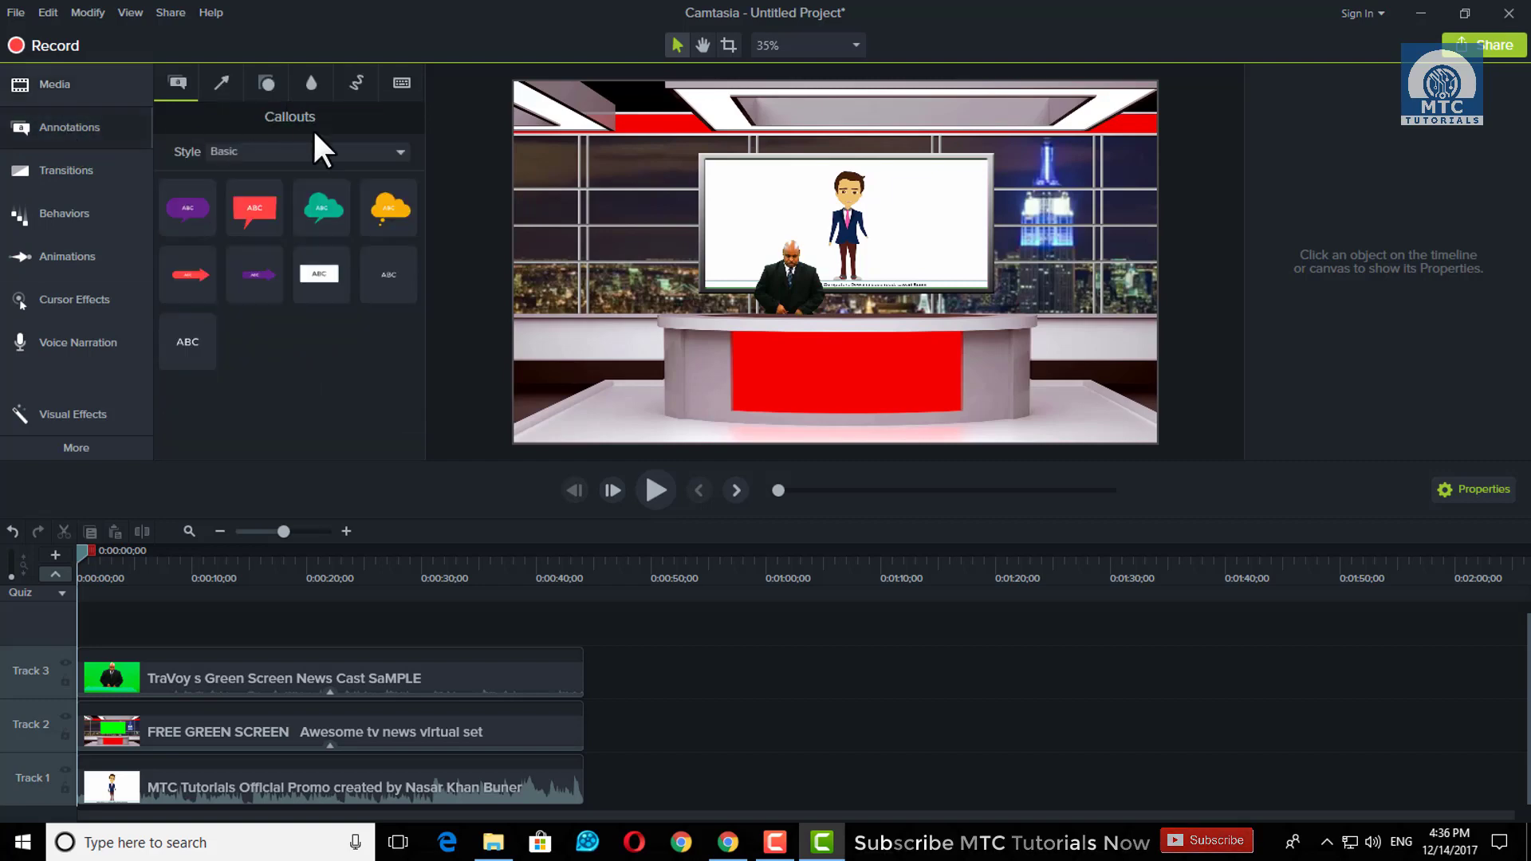
click(265, 84)
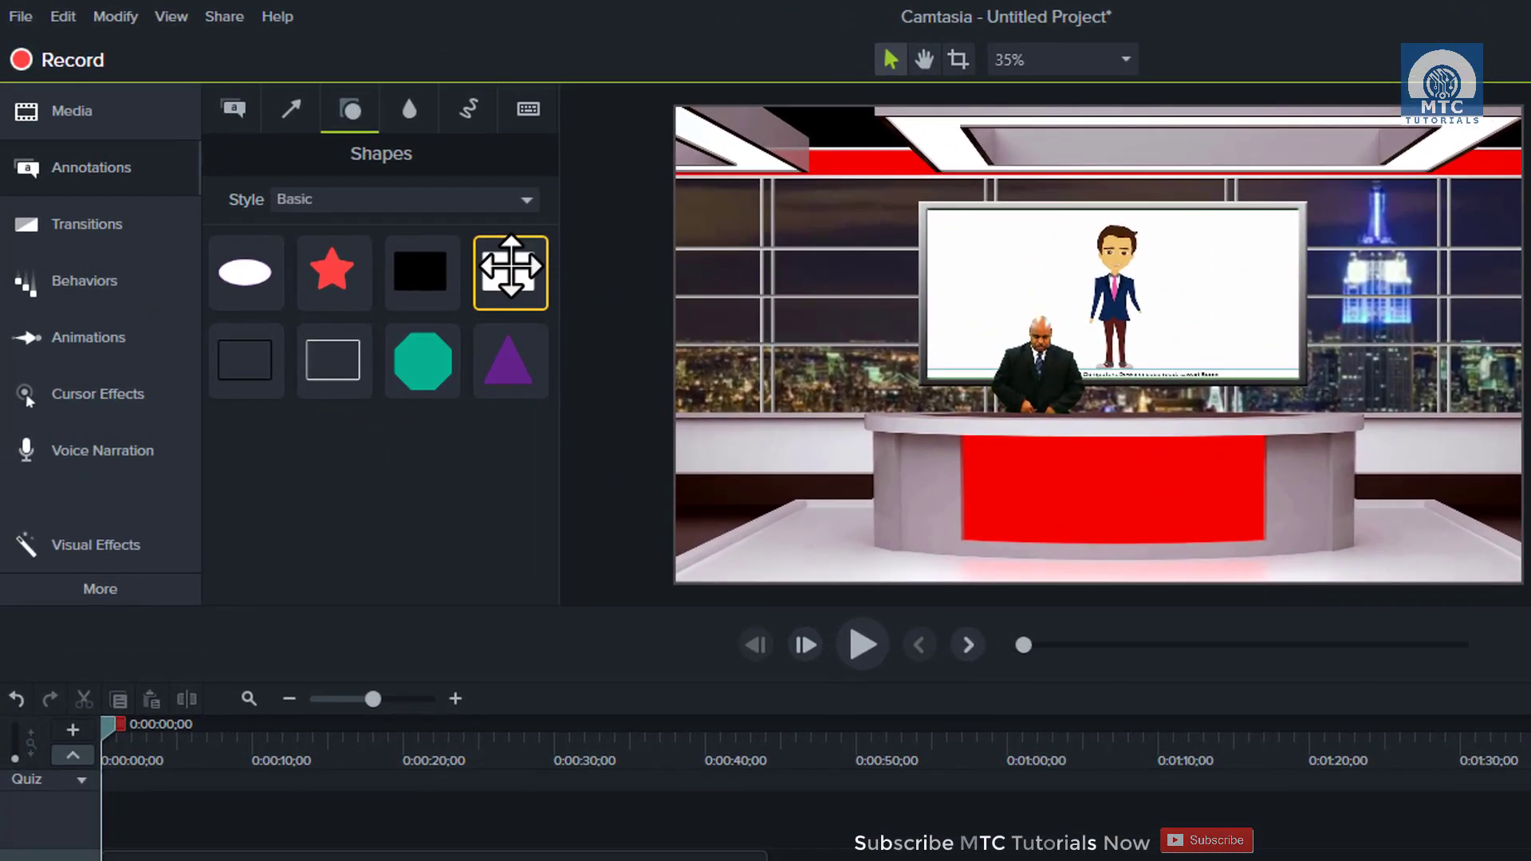
drag(511, 271, 106, 835)
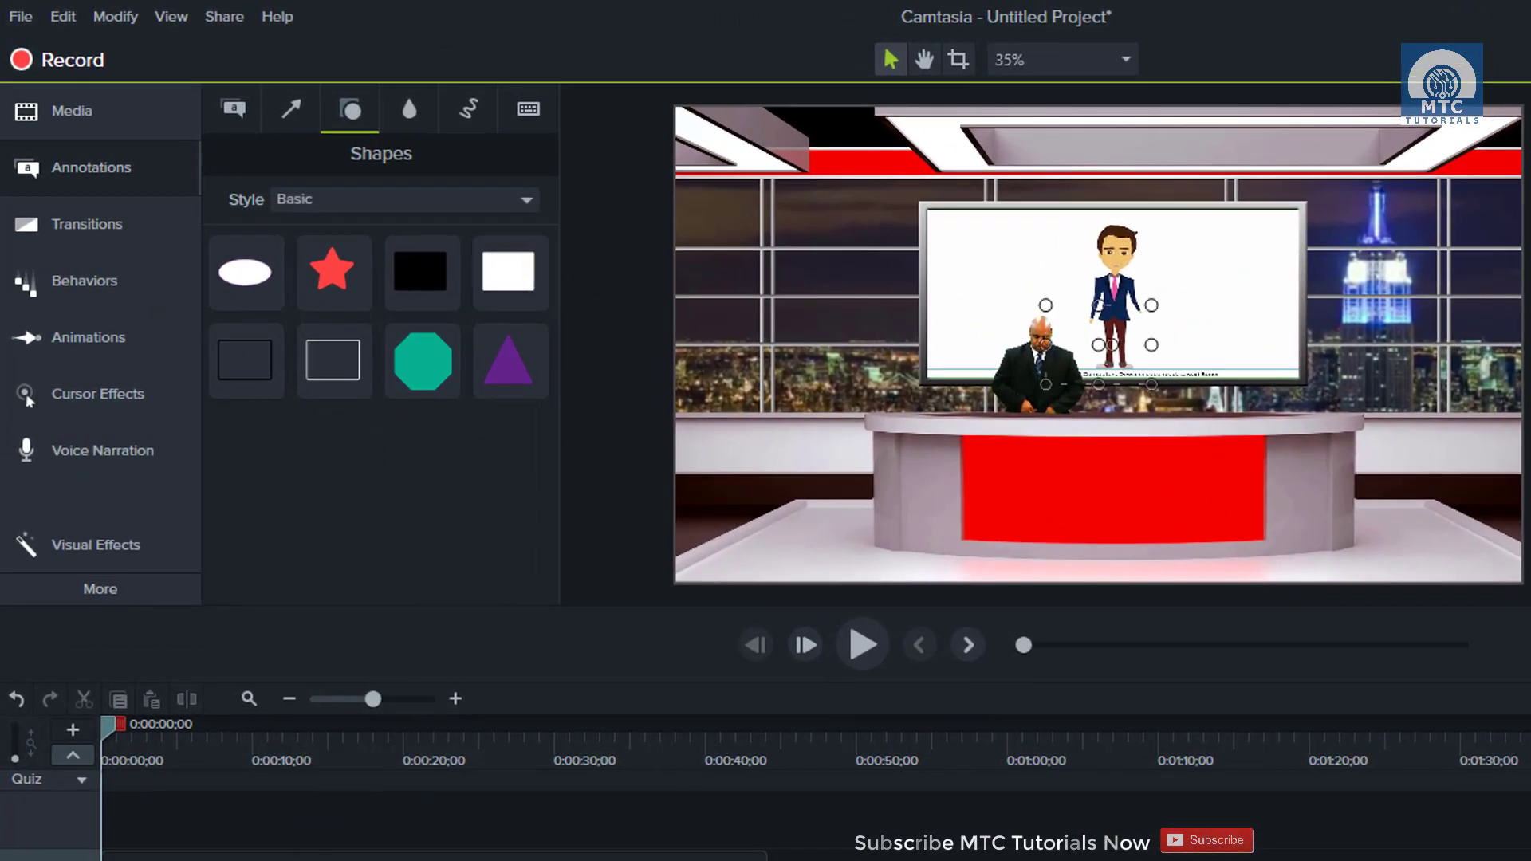
click(140, 758)
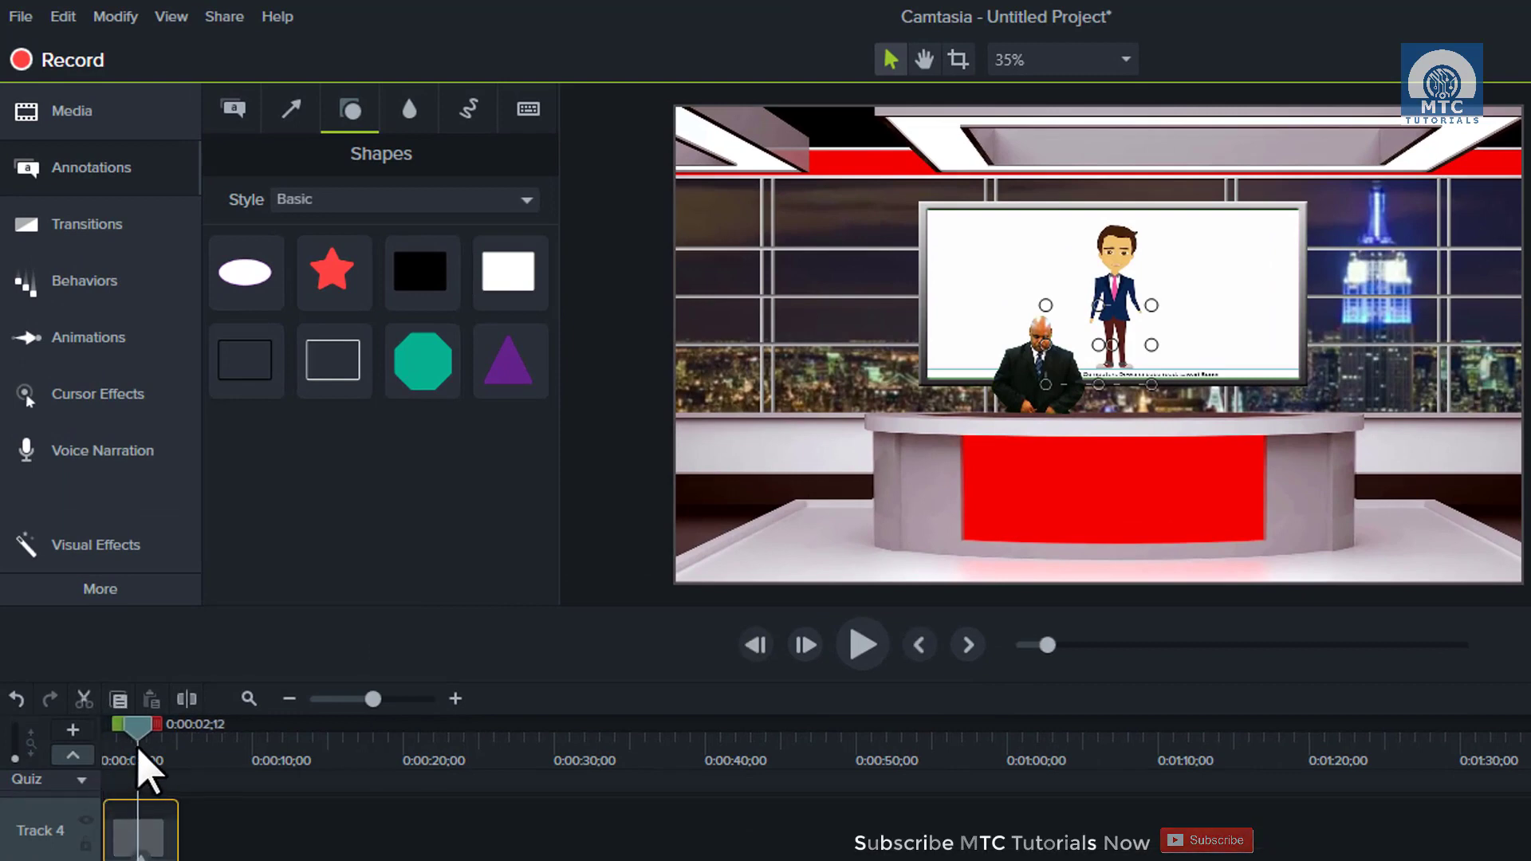
mouse_move(1126, 325)
mouse_down()
mouse_move(737, 550)
mouse_move(1519, 566)
mouse_up()
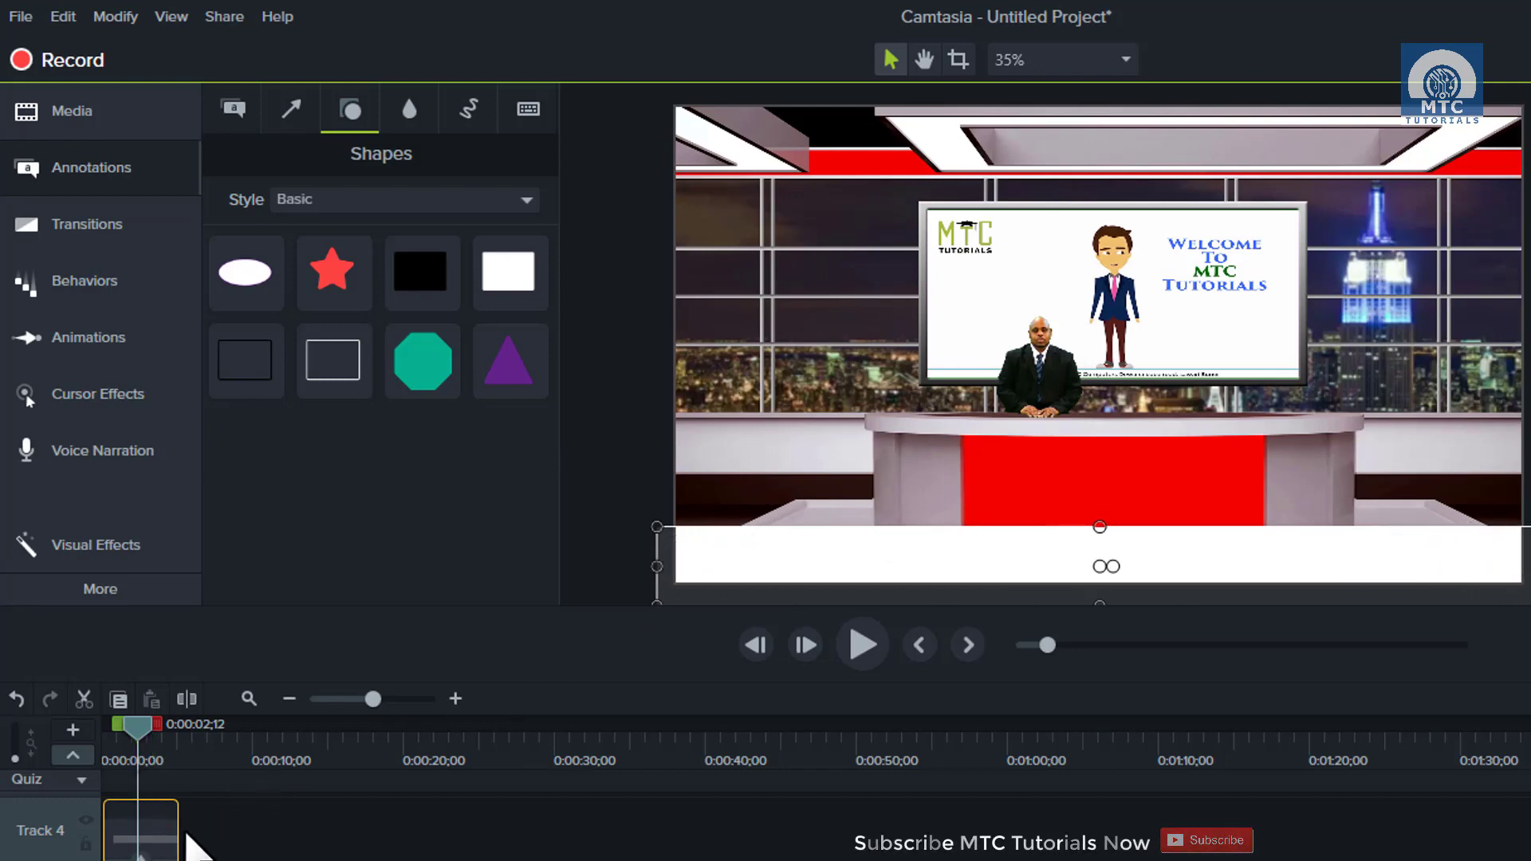
Paste a copy of the white bar onto a new track from the start and narrow it
right_click(158, 845)
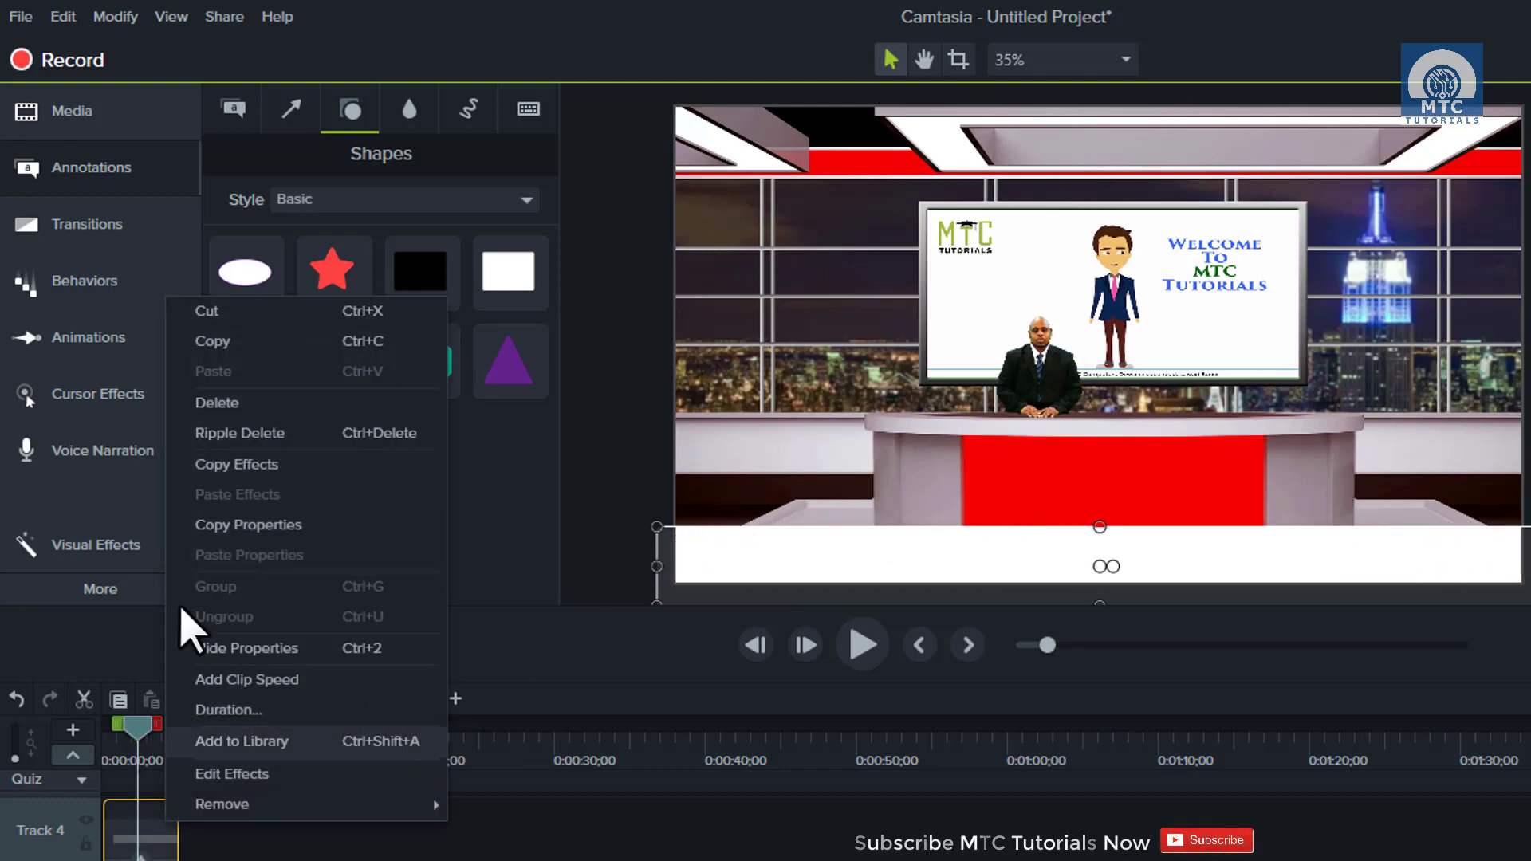
click(237, 347)
click(68, 16)
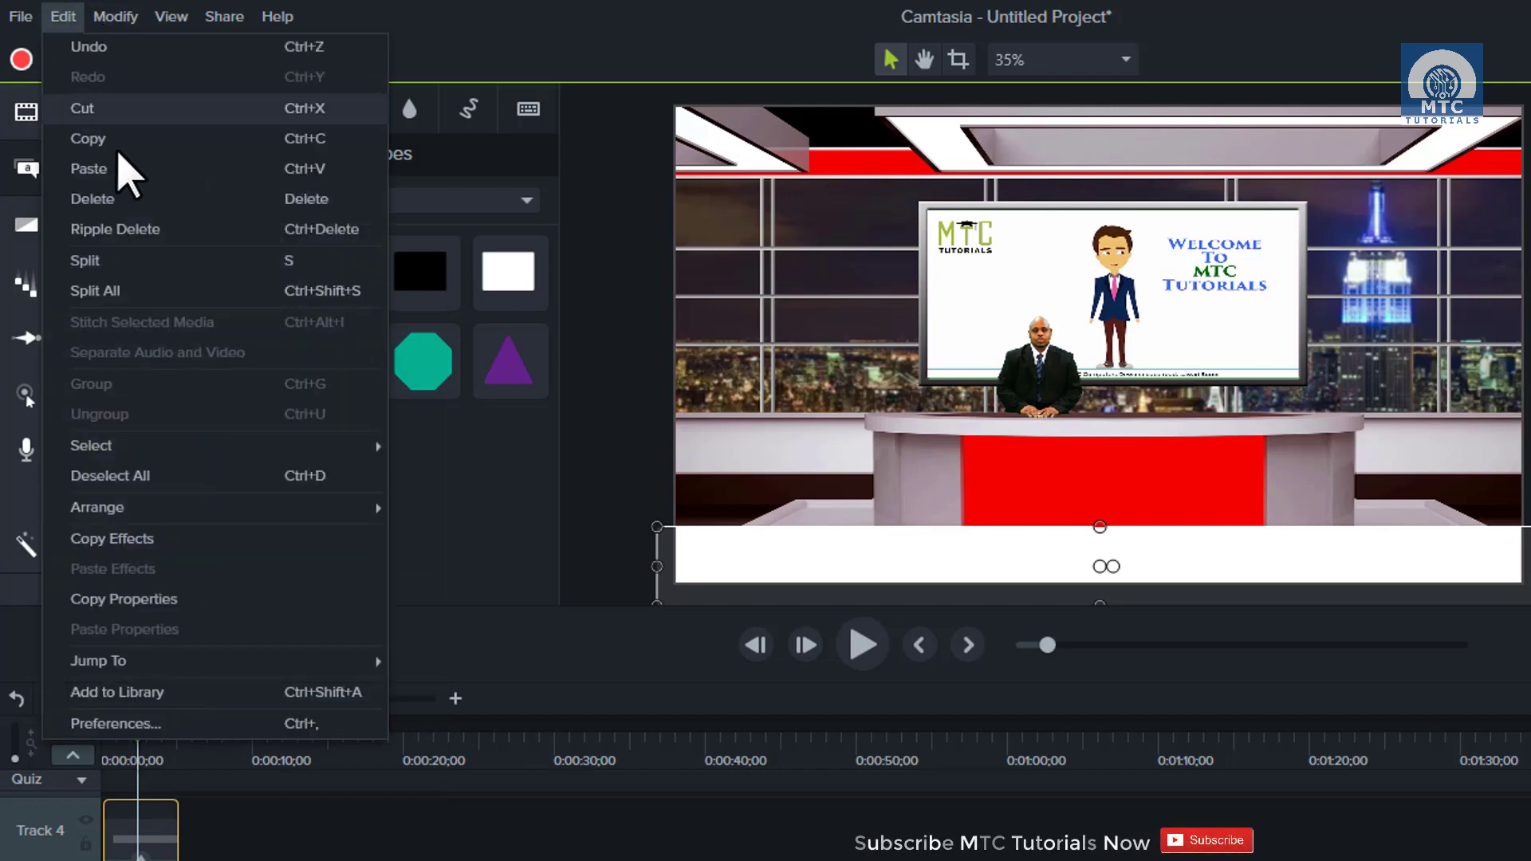
click(120, 168)
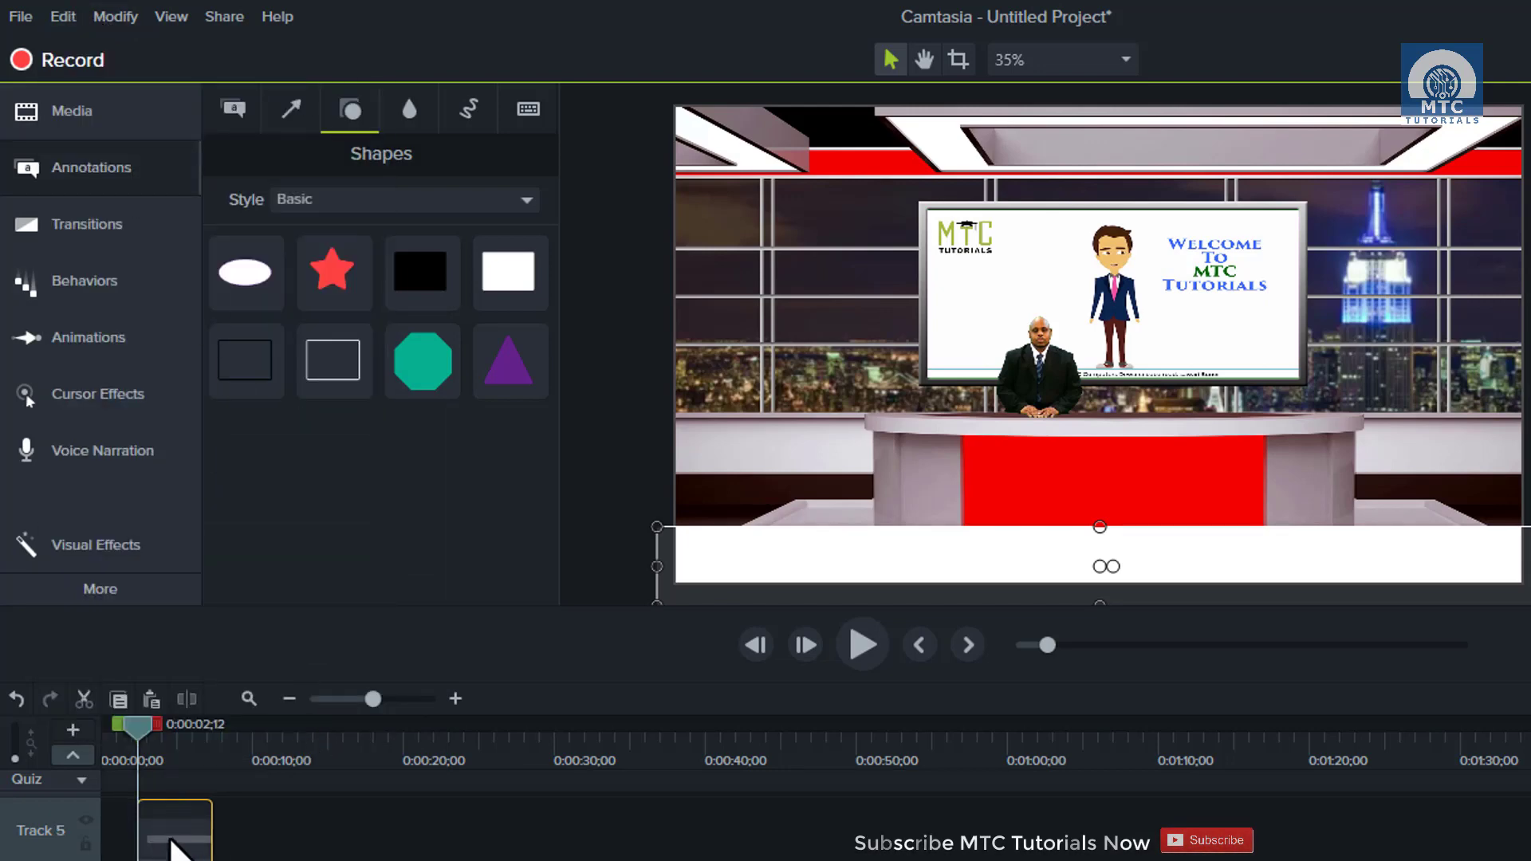
drag(172, 849, 135, 849)
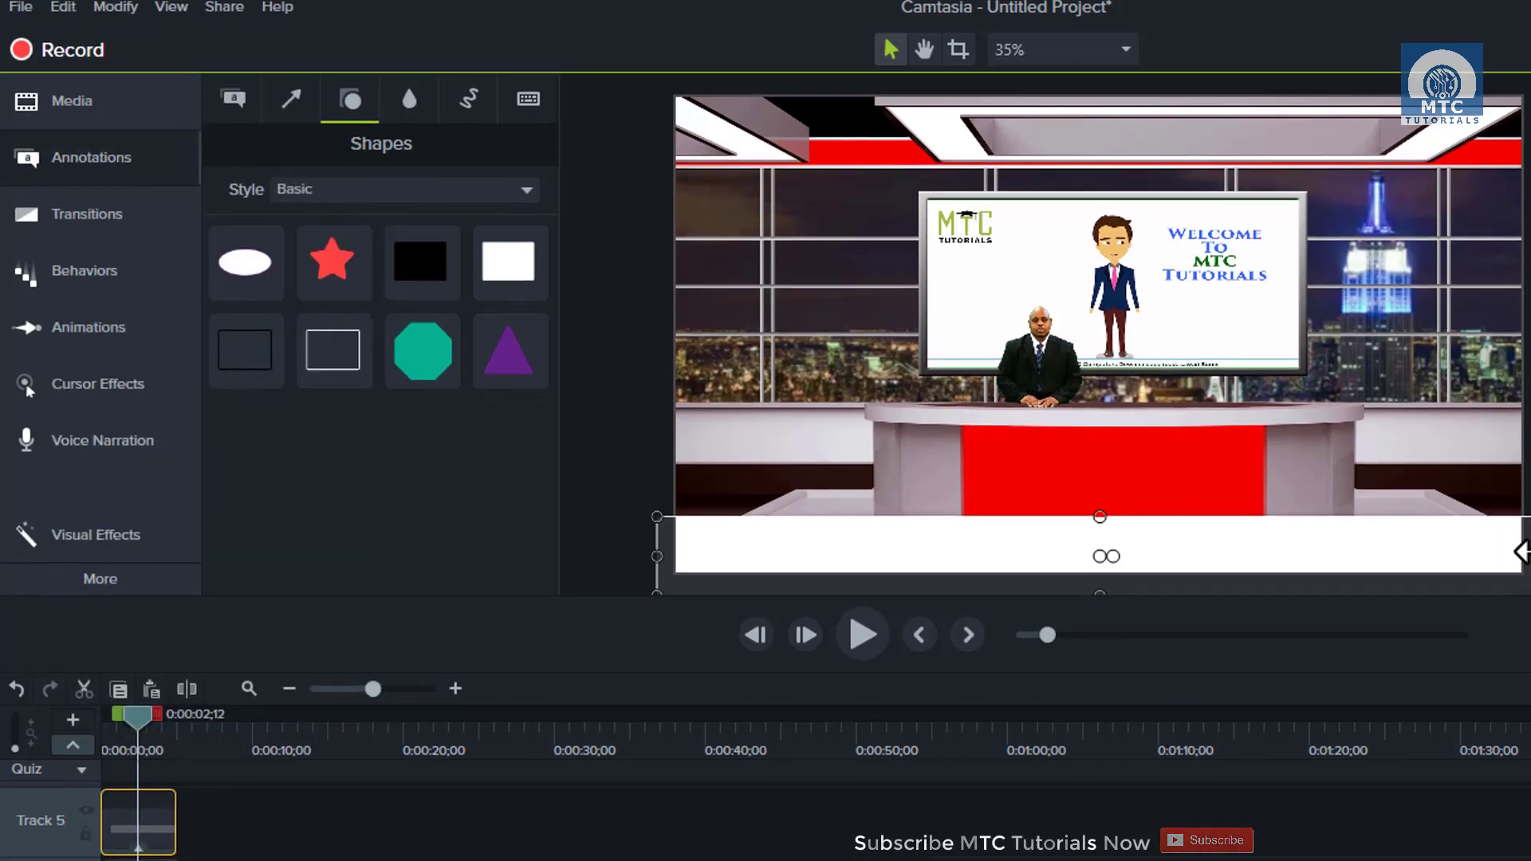
drag(1519, 555, 769, 579)
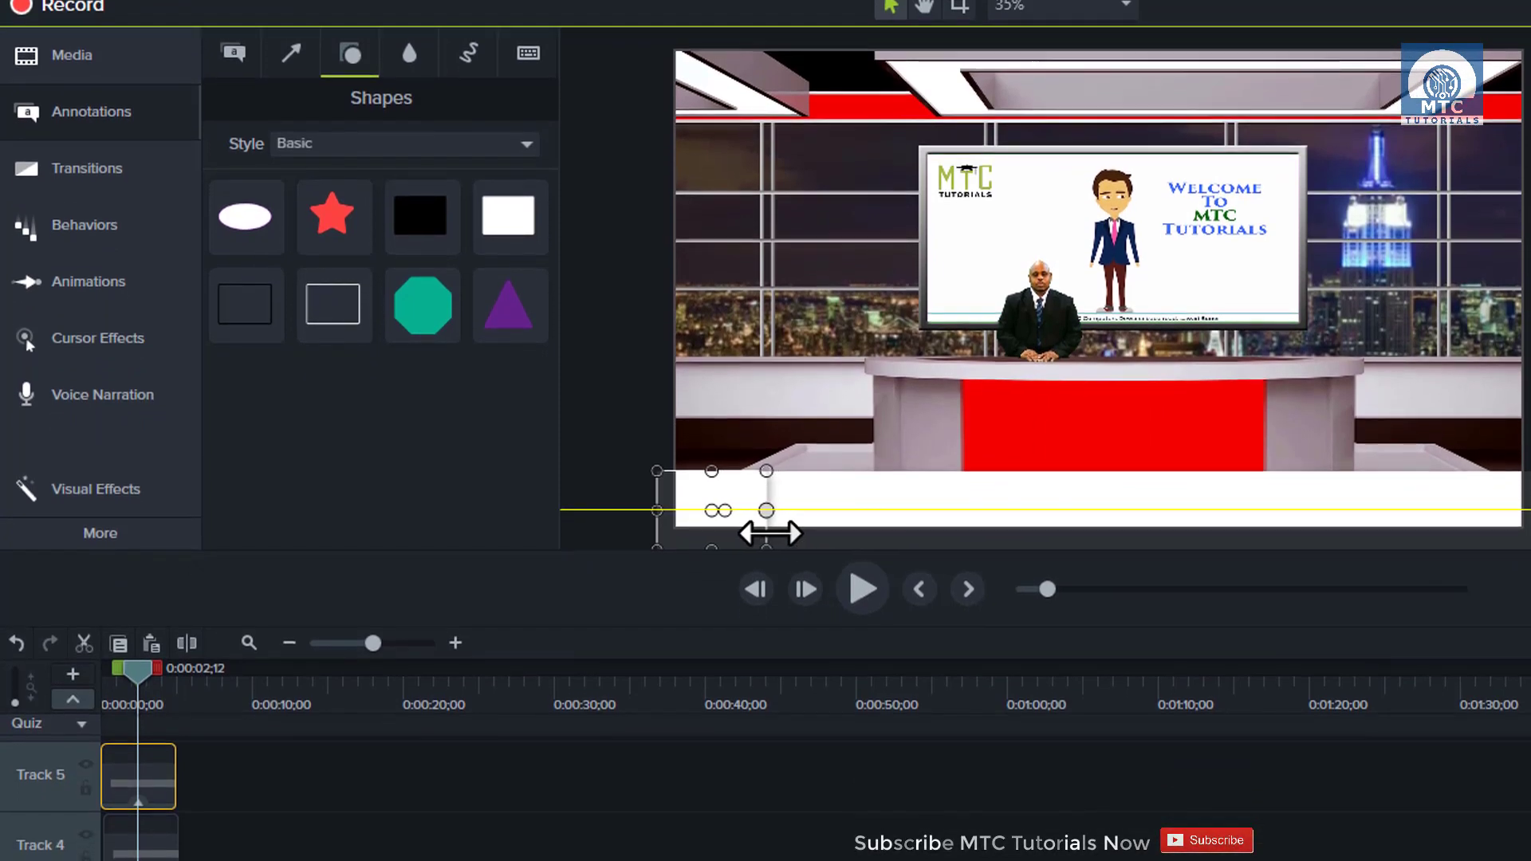
Lower the top edges of both white rectangles to match and widen the narrow one slightly
click(1139, 472)
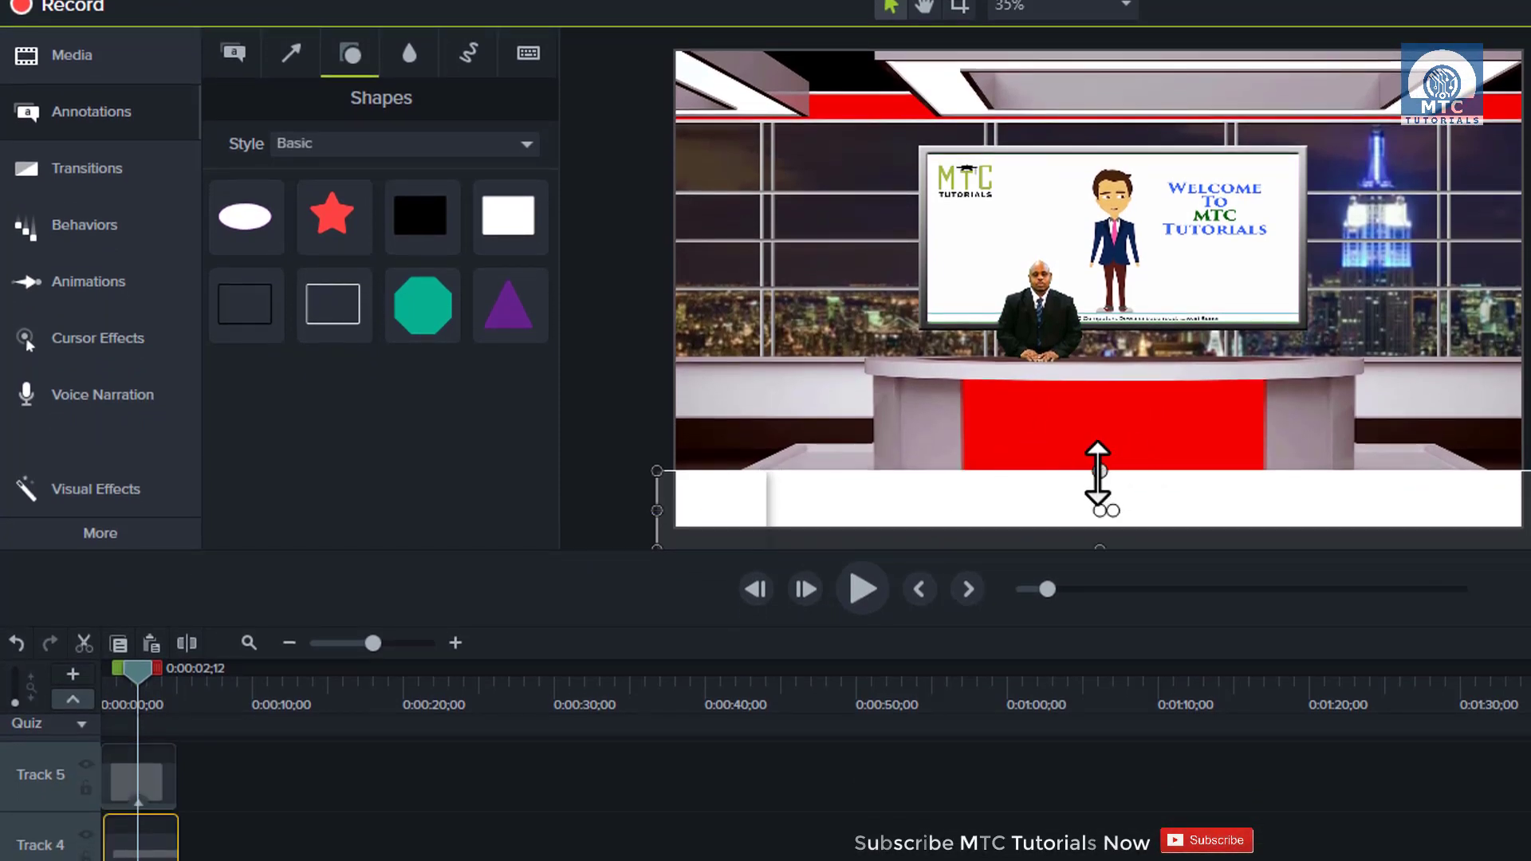
drag(1097, 472, 1117, 490)
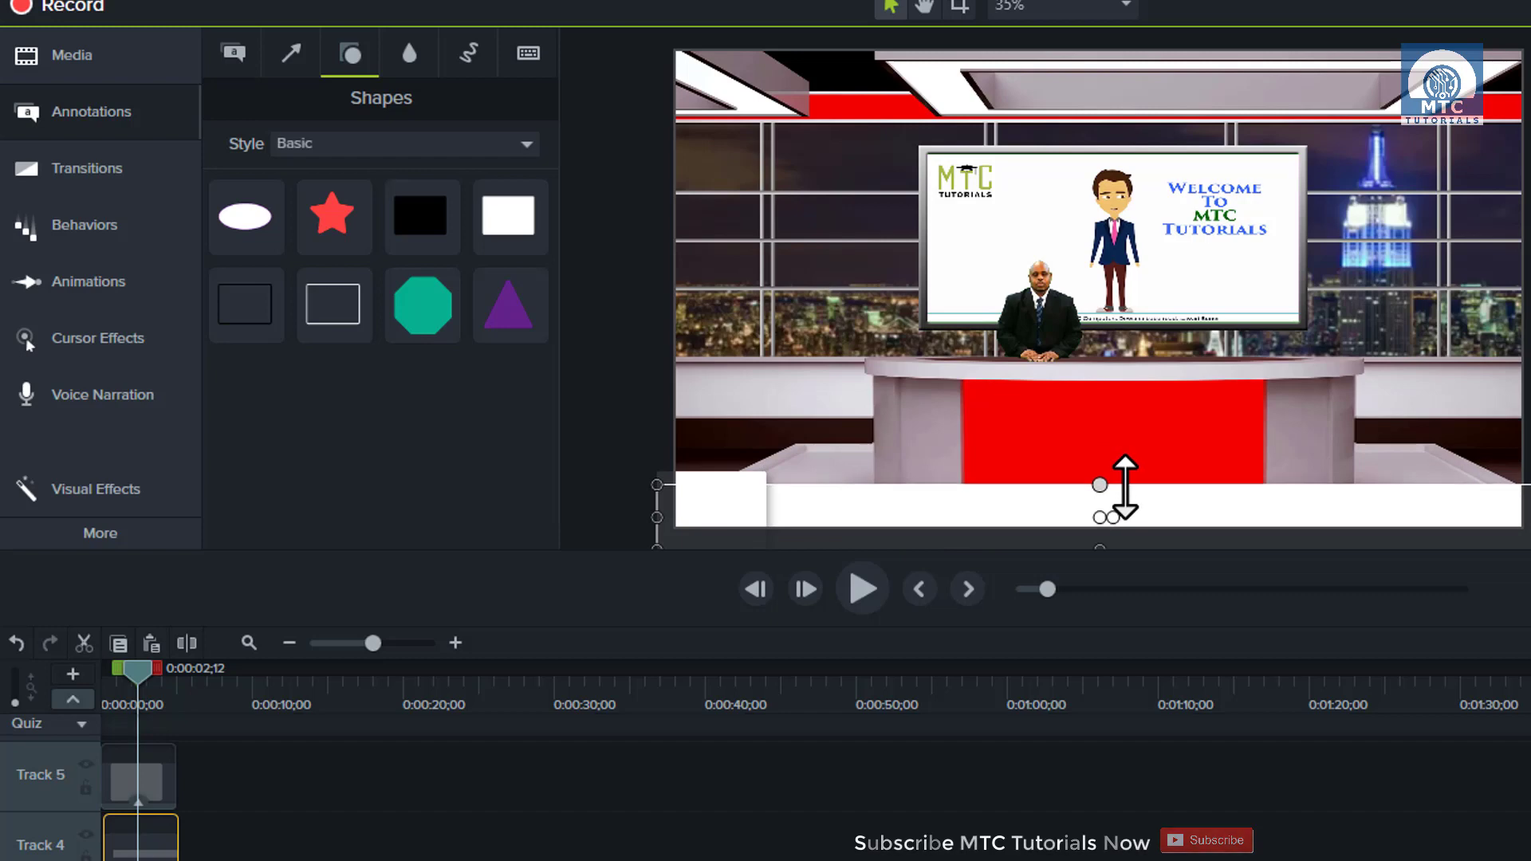
click(728, 486)
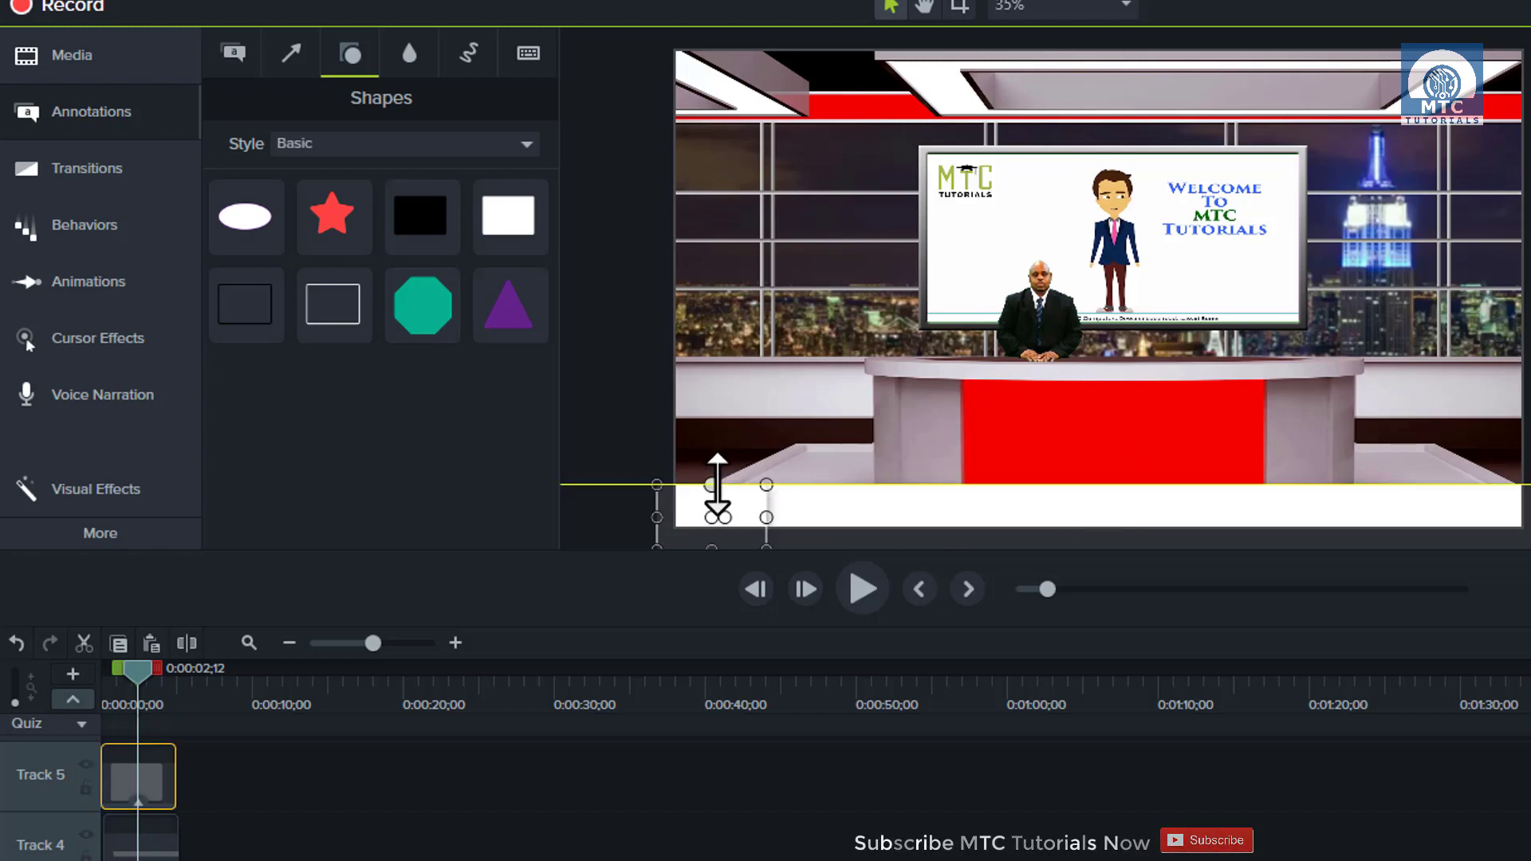
drag(710, 475, 711, 485)
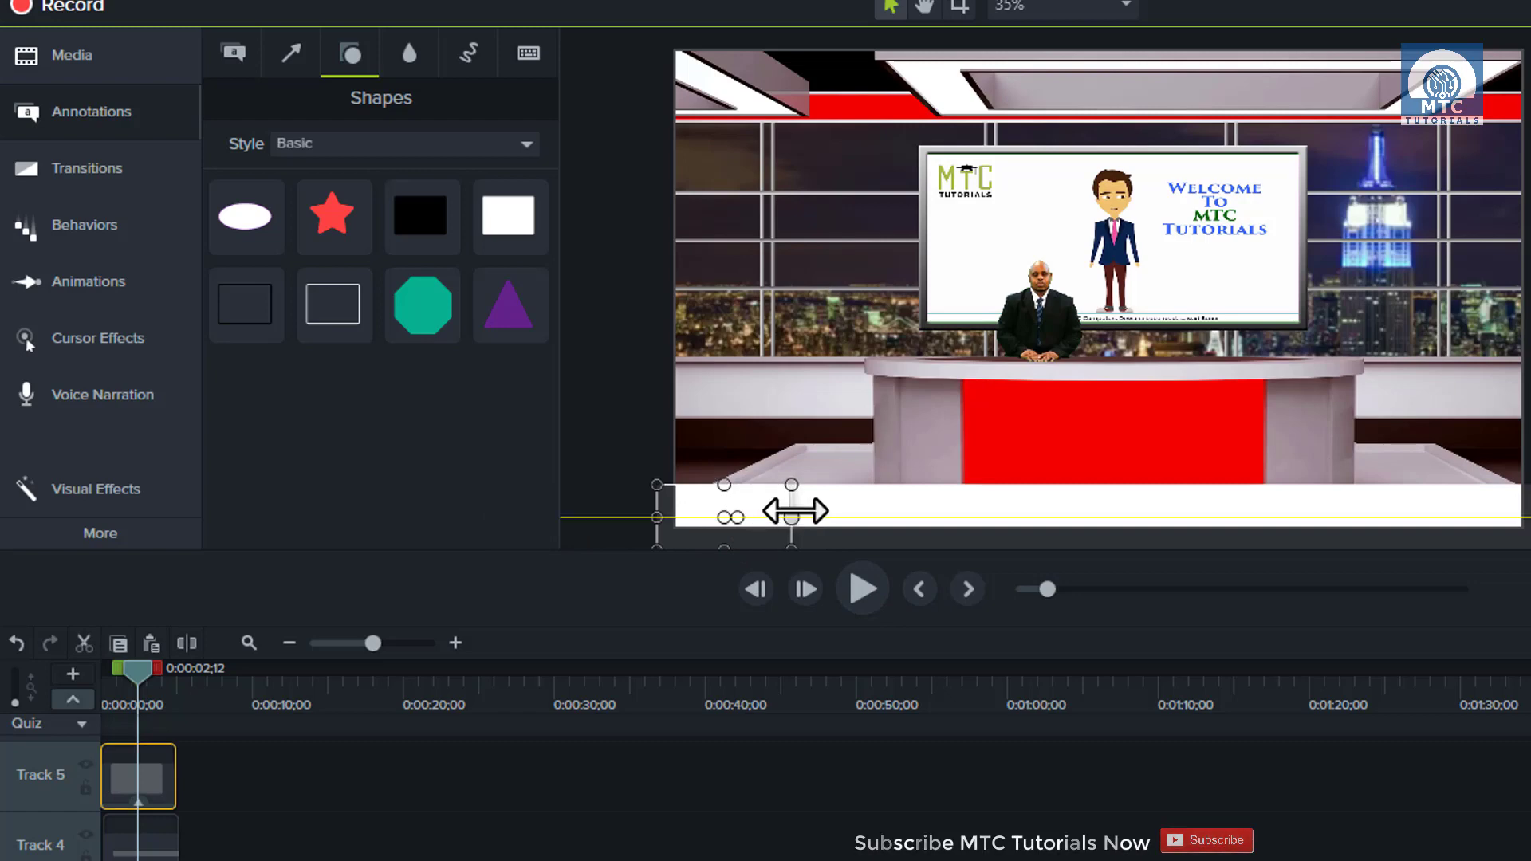
drag(768, 518, 803, 518)
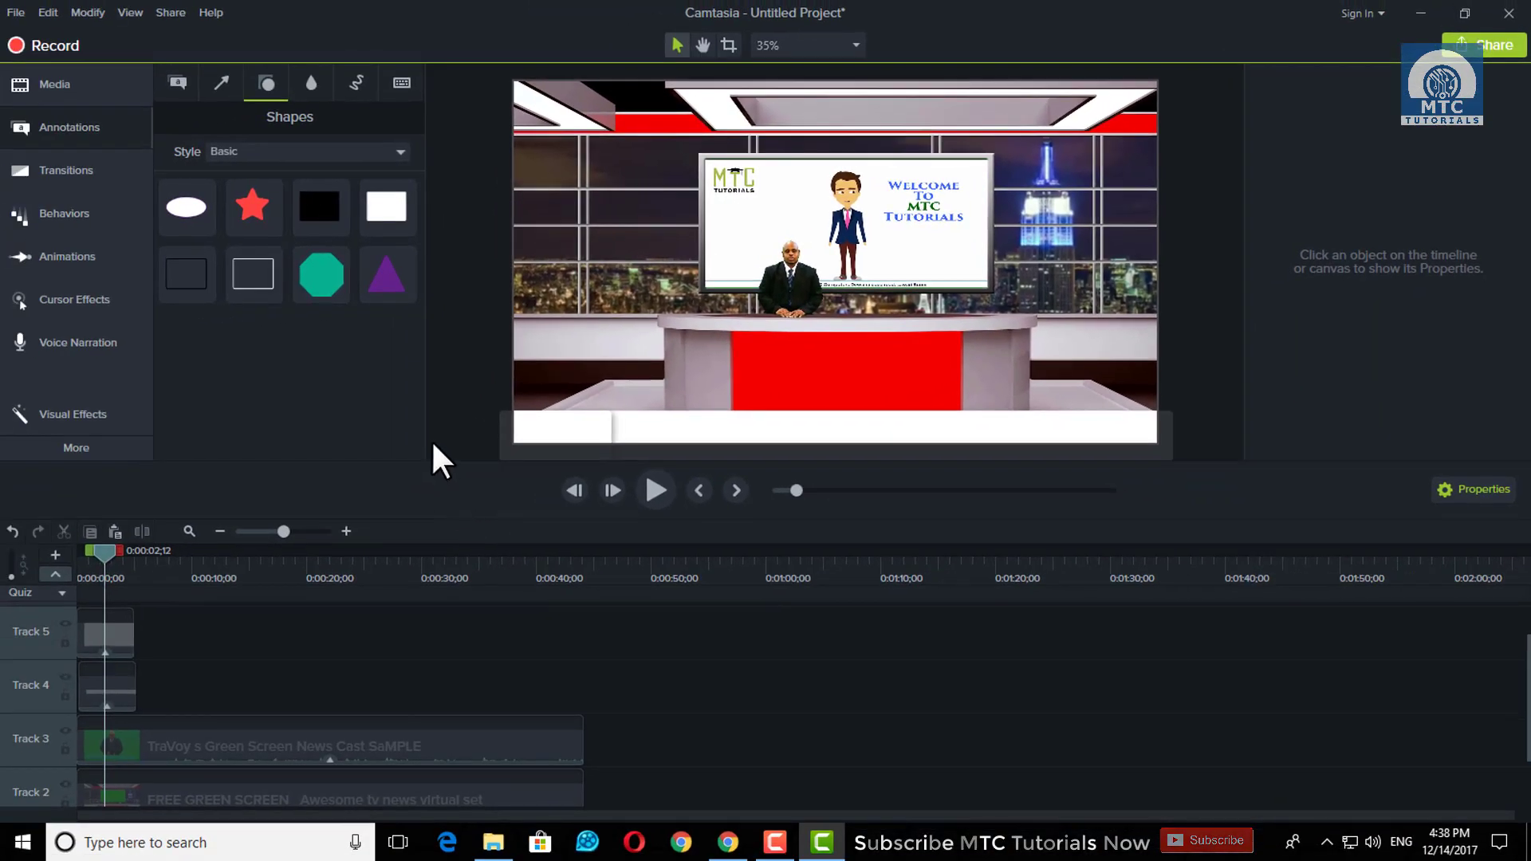
Paste a third rectangle onto a new track and move it above the band, vertical position -518.6
click(120, 633)
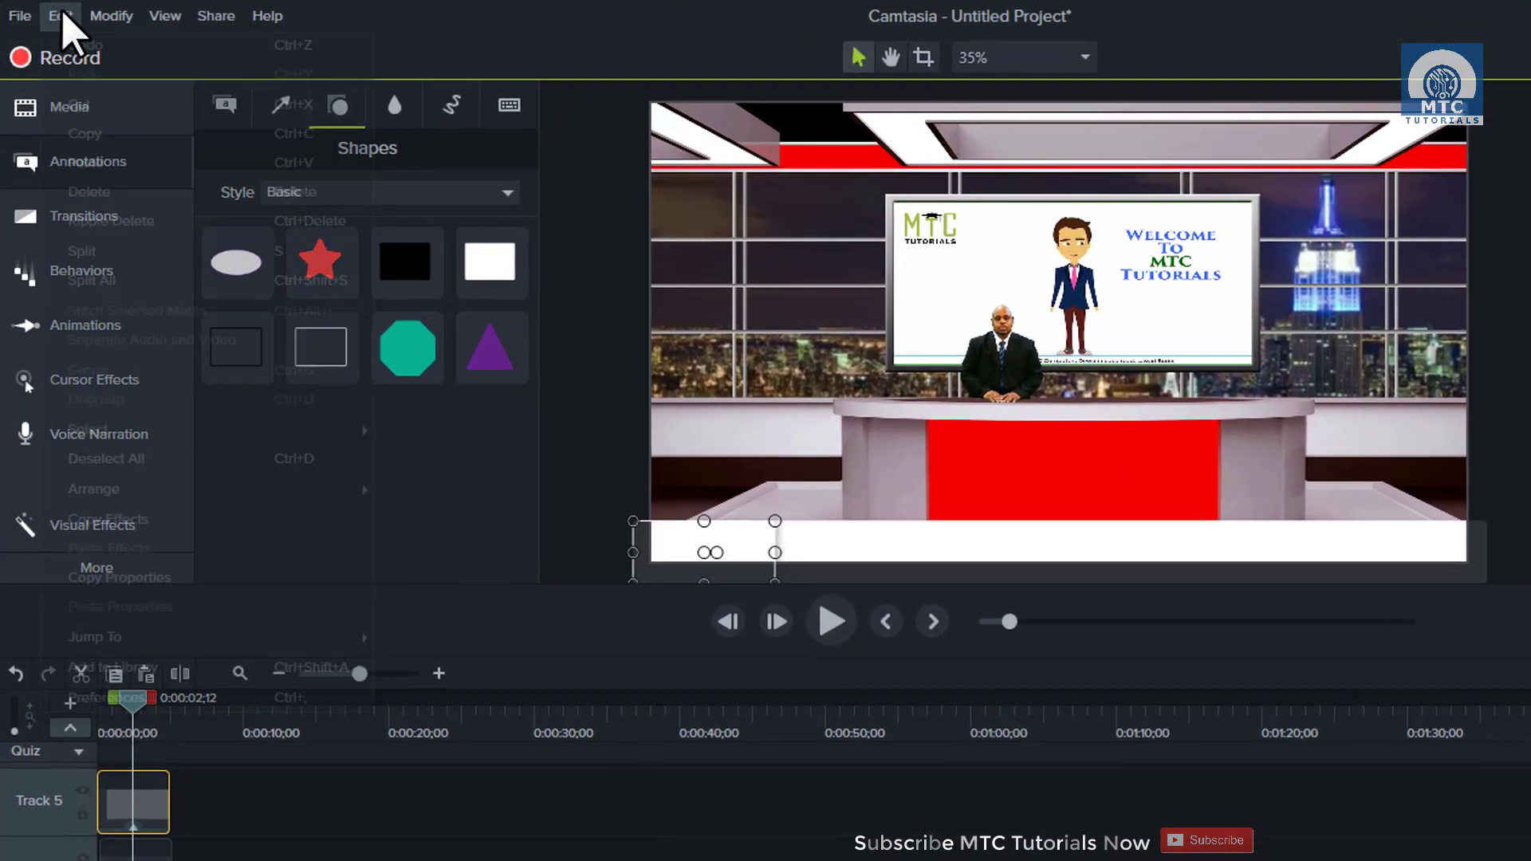
click(48, 13)
click(100, 169)
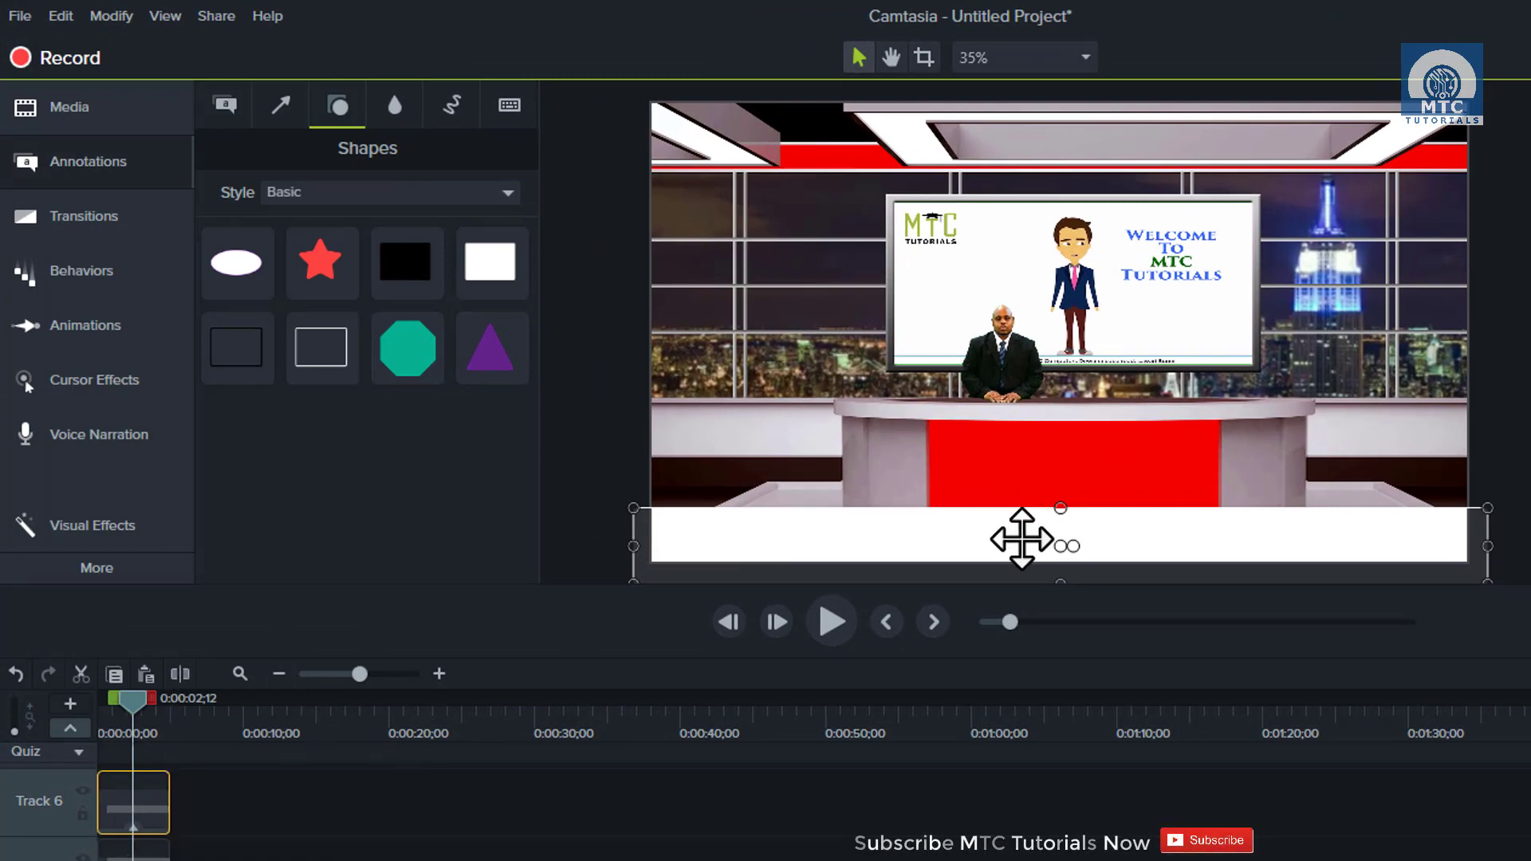
mouse_move(1015, 534)
mouse_down()
mouse_move(1029, 455)
mouse_move(1087, 476)
mouse_up()
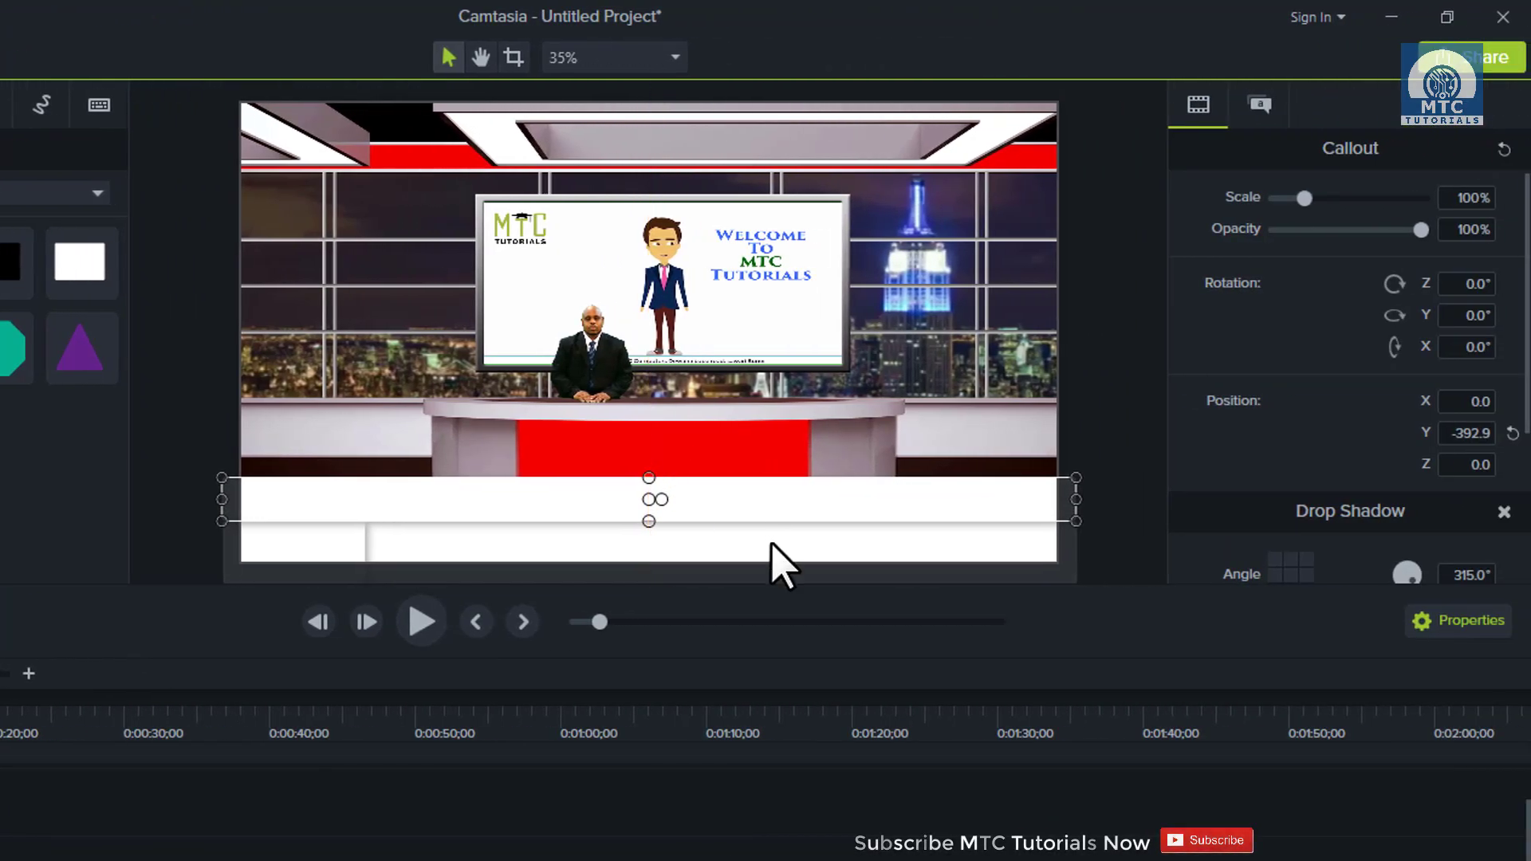
drag(774, 562, 775, 606)
Give the rectangle a pure red fill
click(1266, 111)
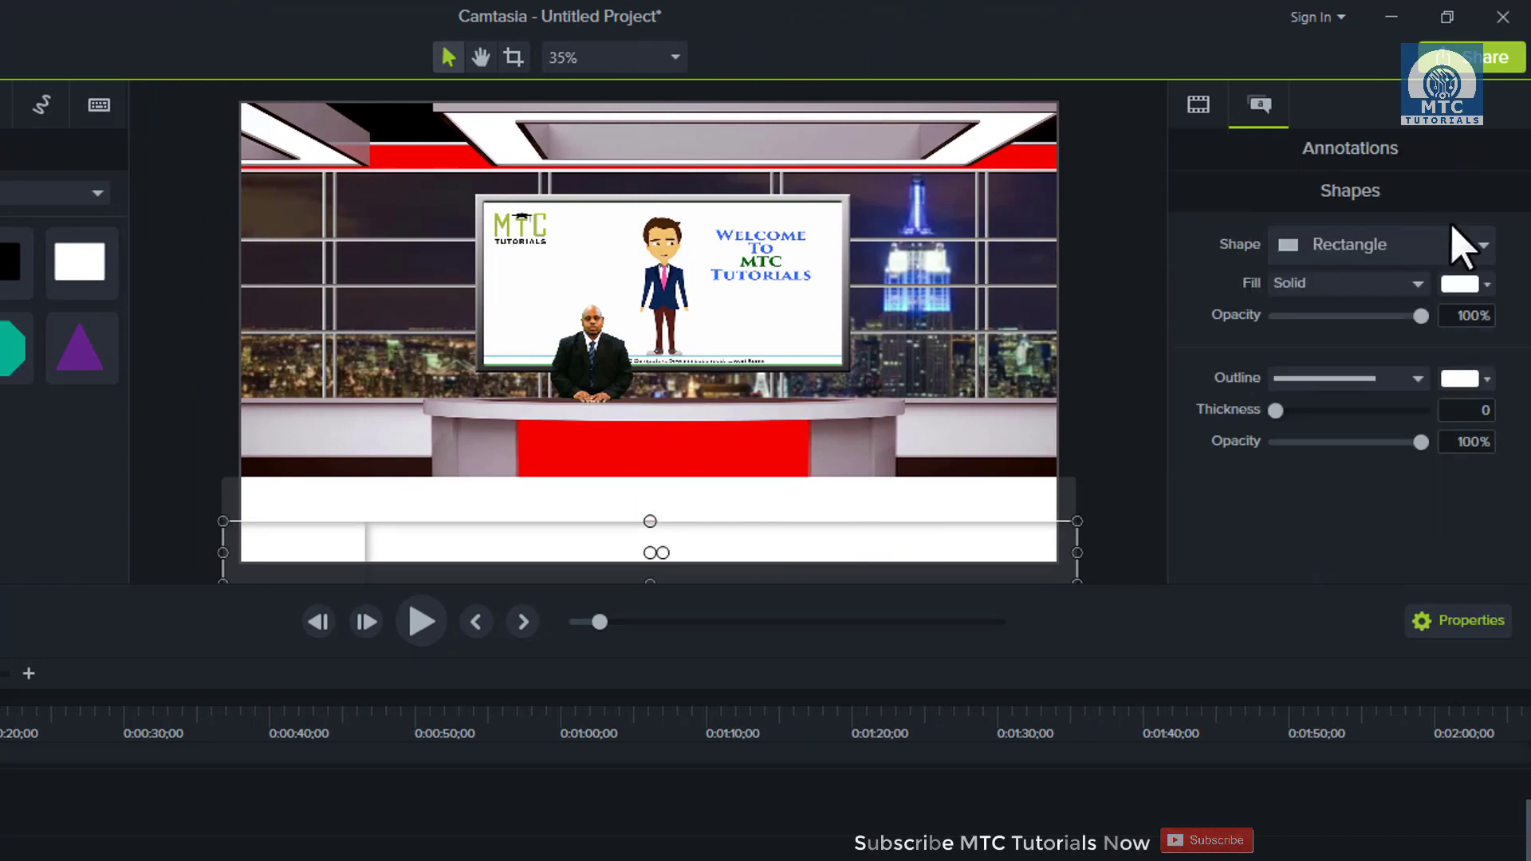
click(1483, 285)
click(1440, 395)
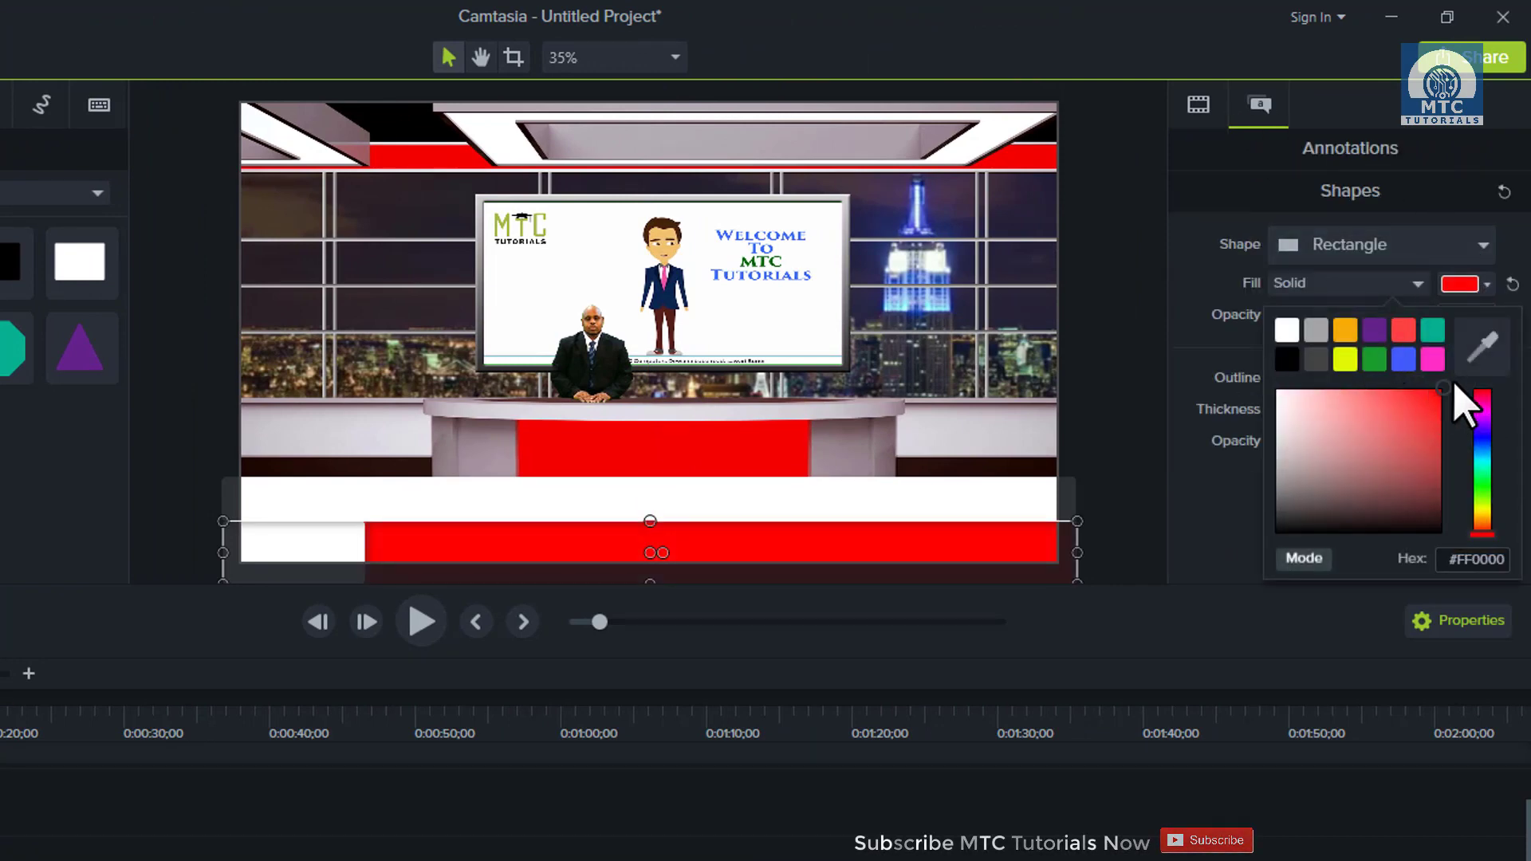
click(1482, 399)
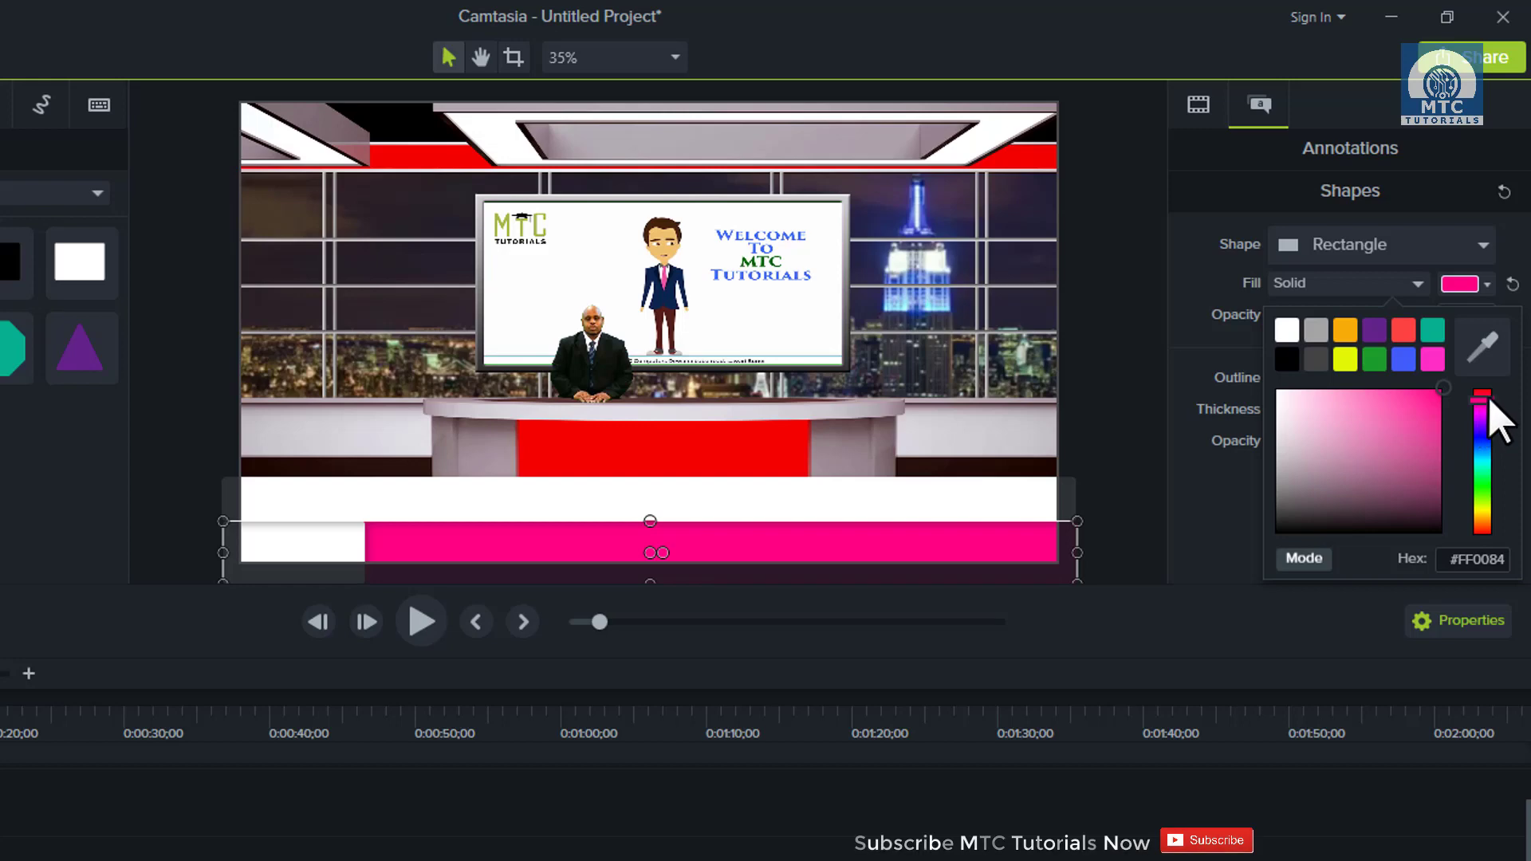
click(1483, 394)
click(1214, 502)
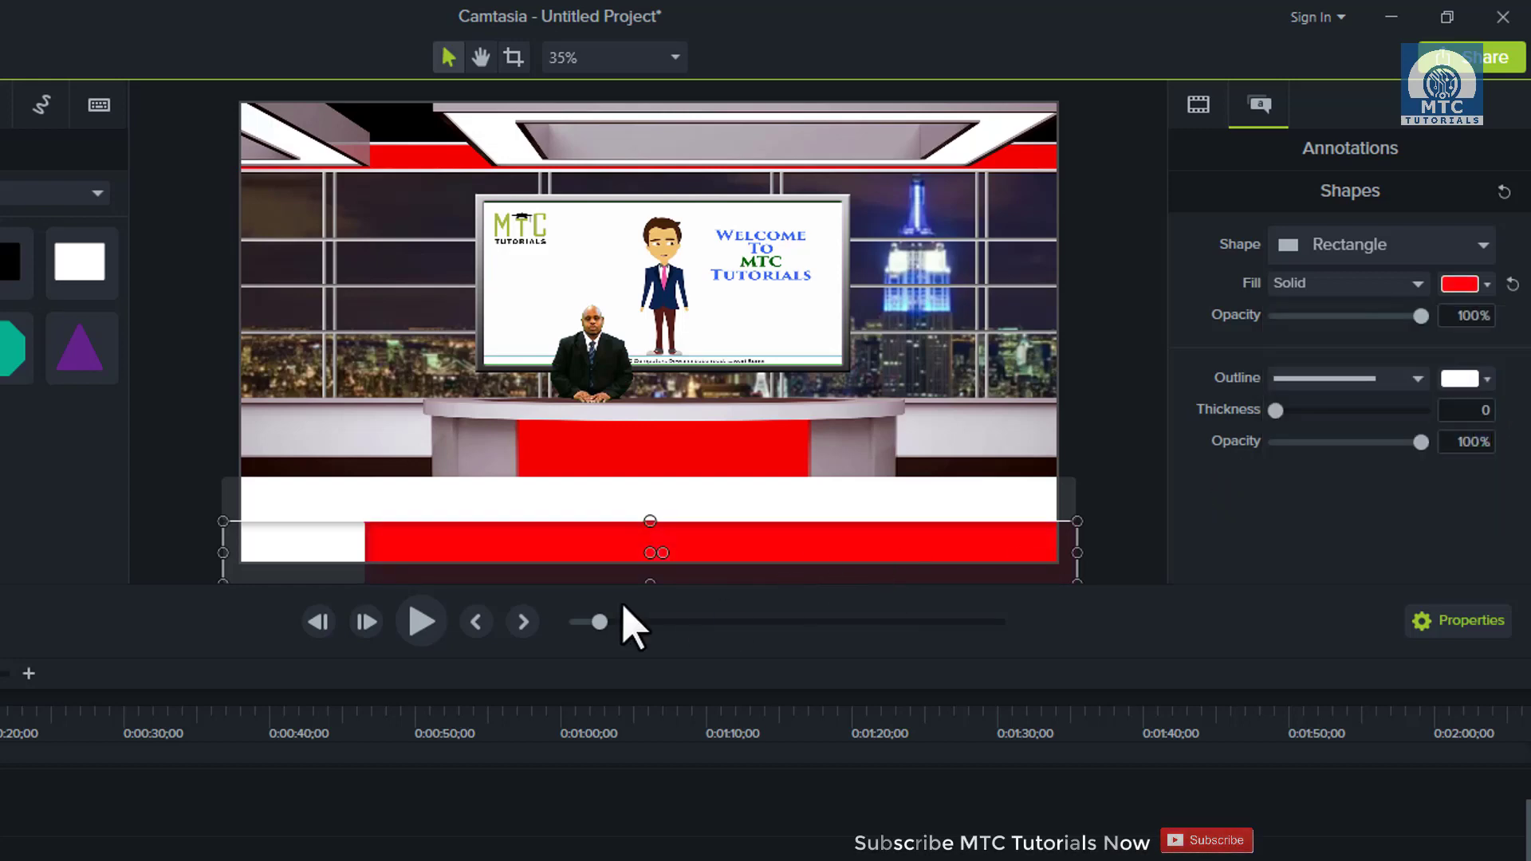
Shorten the white band's left edge to line up with the red bar
click(806, 499)
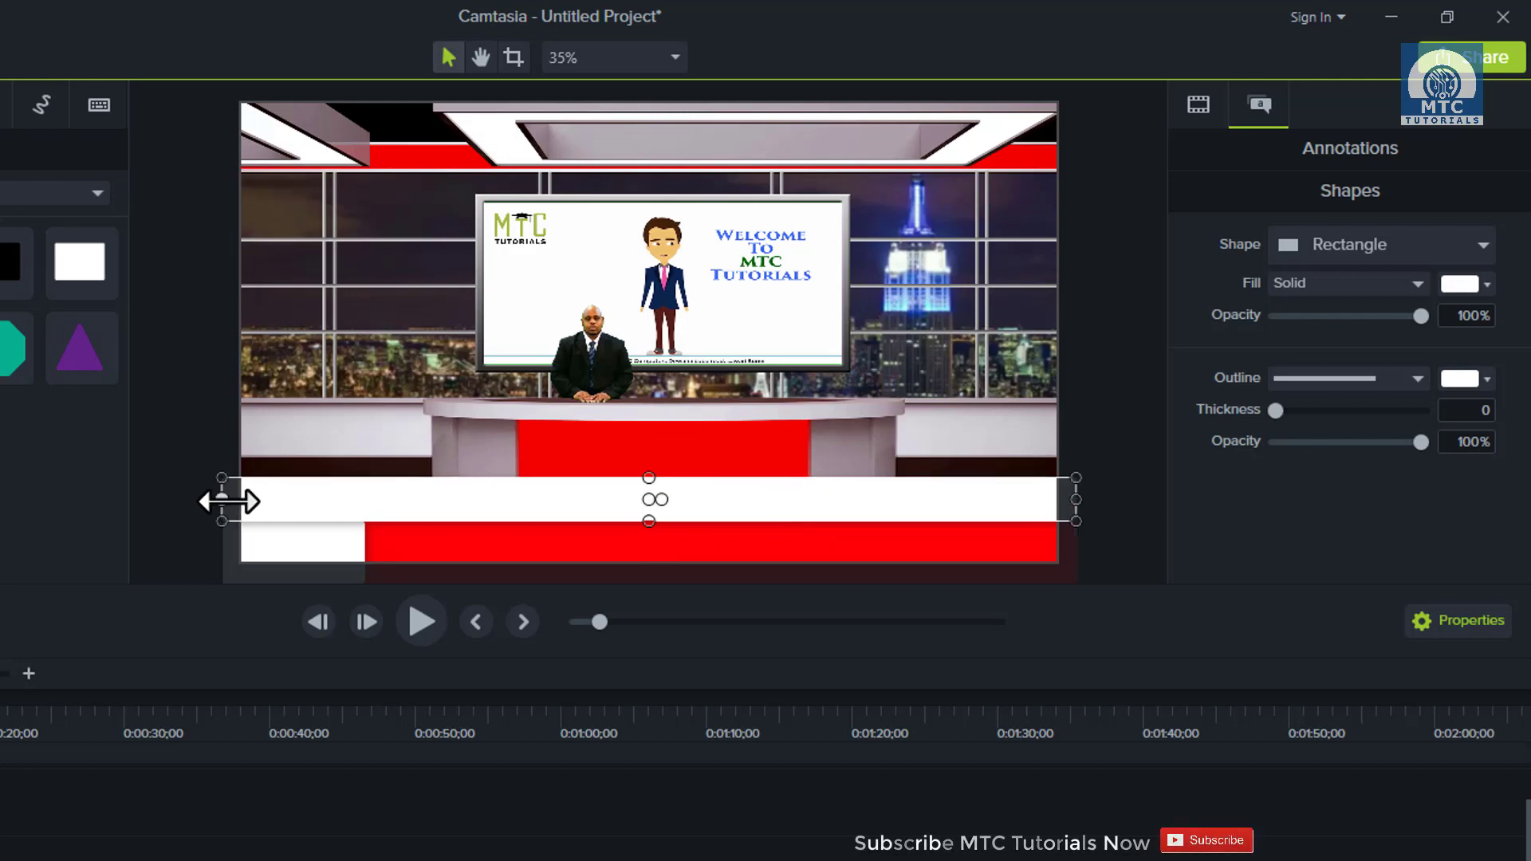
drag(222, 499, 364, 499)
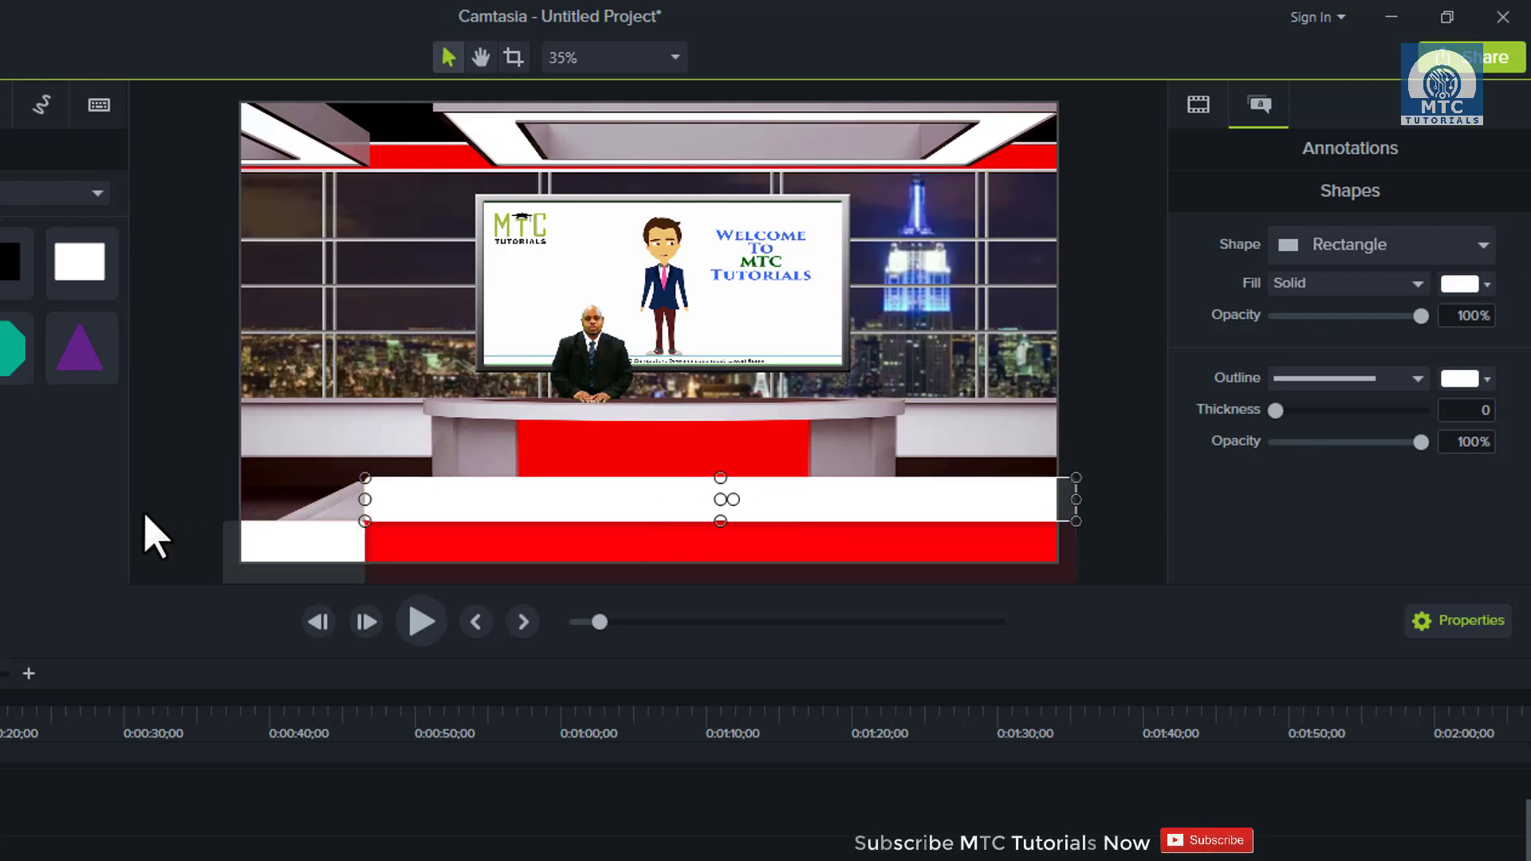
click(179, 539)
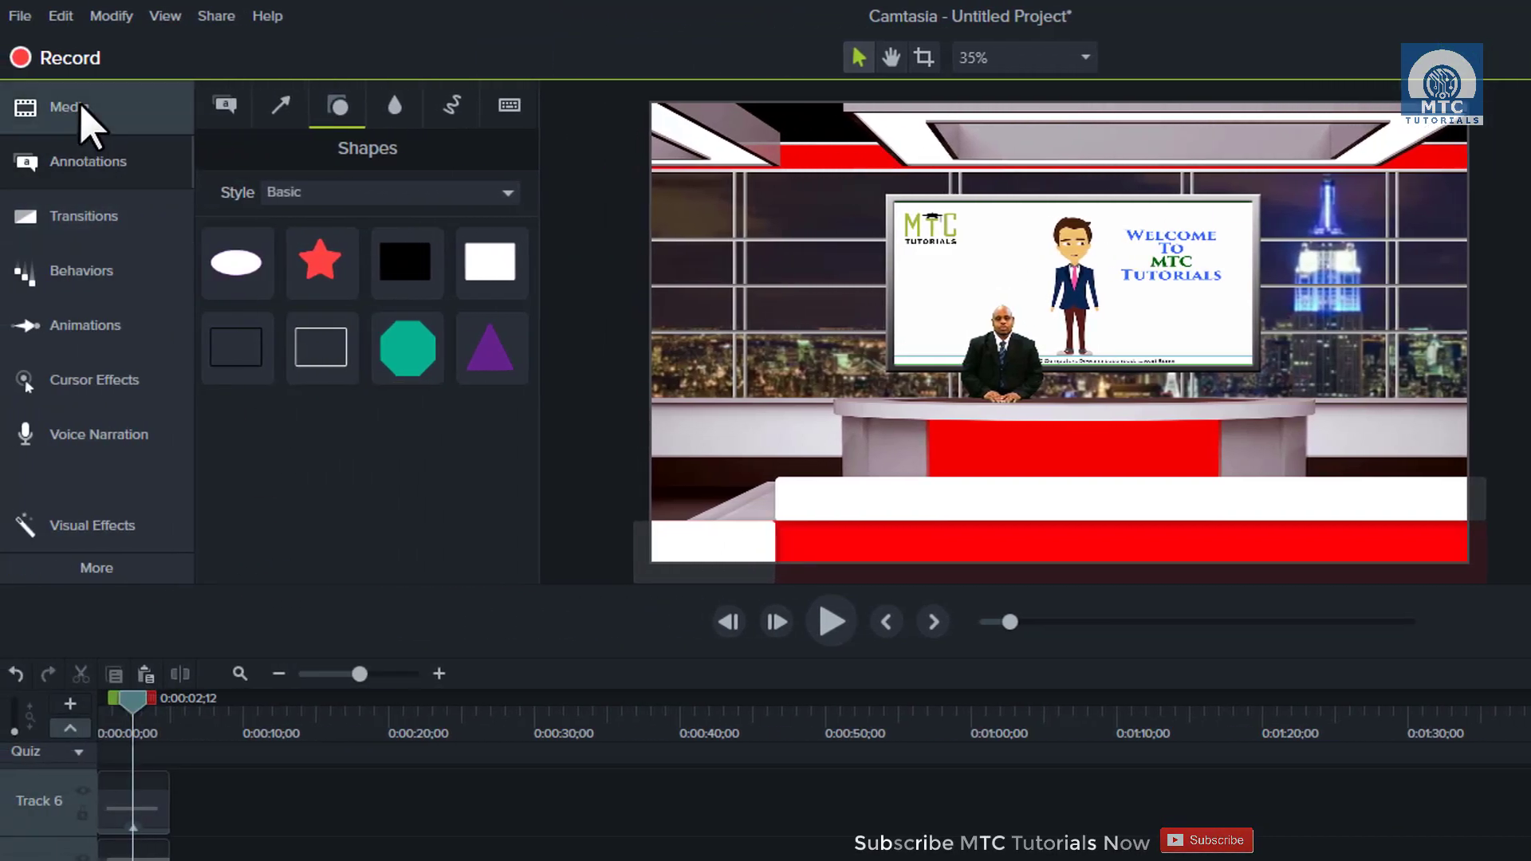
click(79, 104)
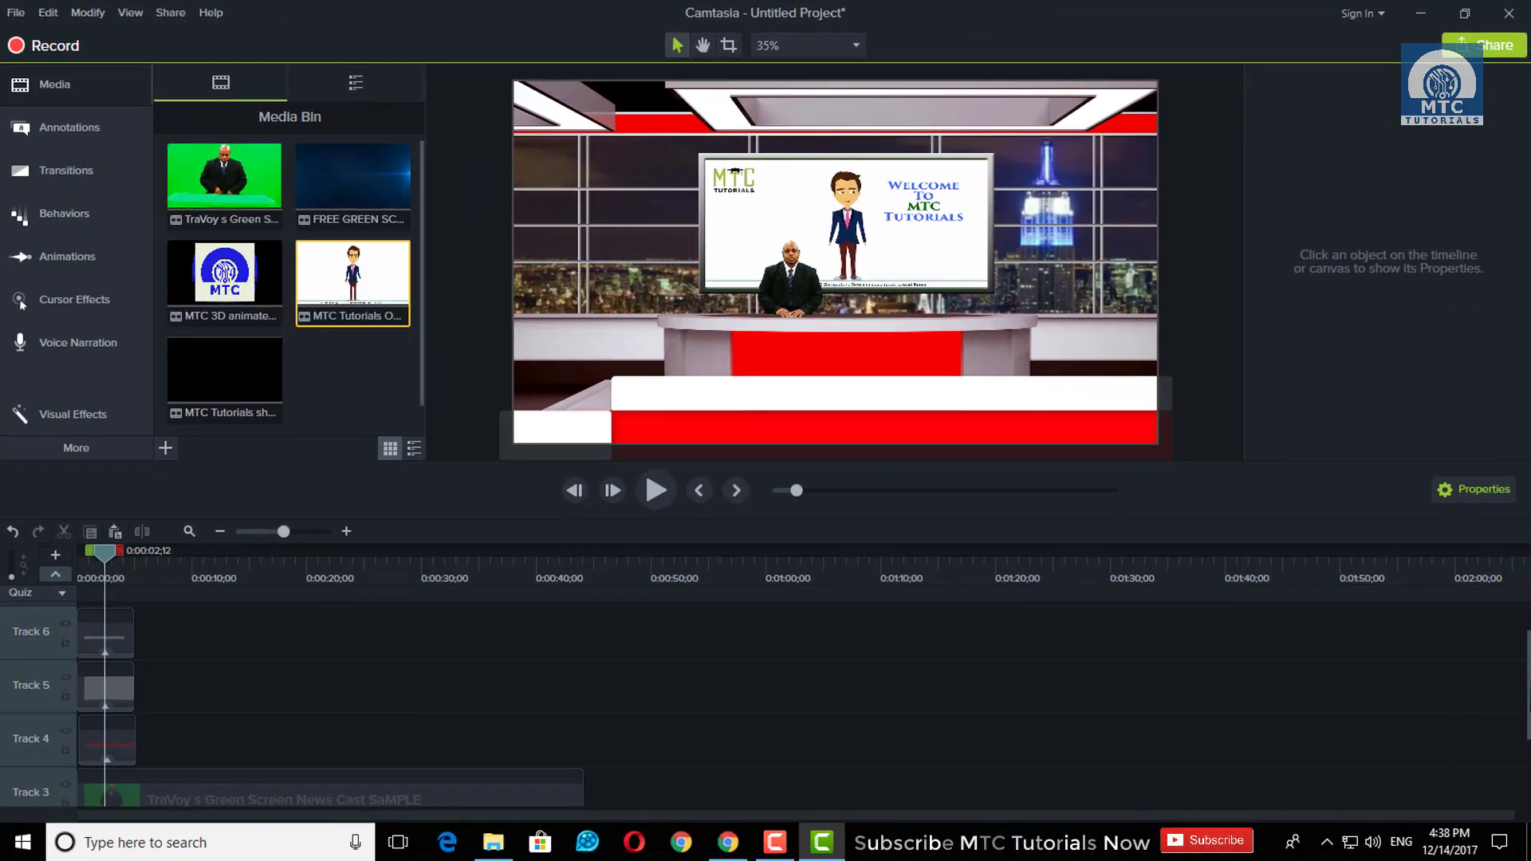
scroll(1526, 689, up, 1)
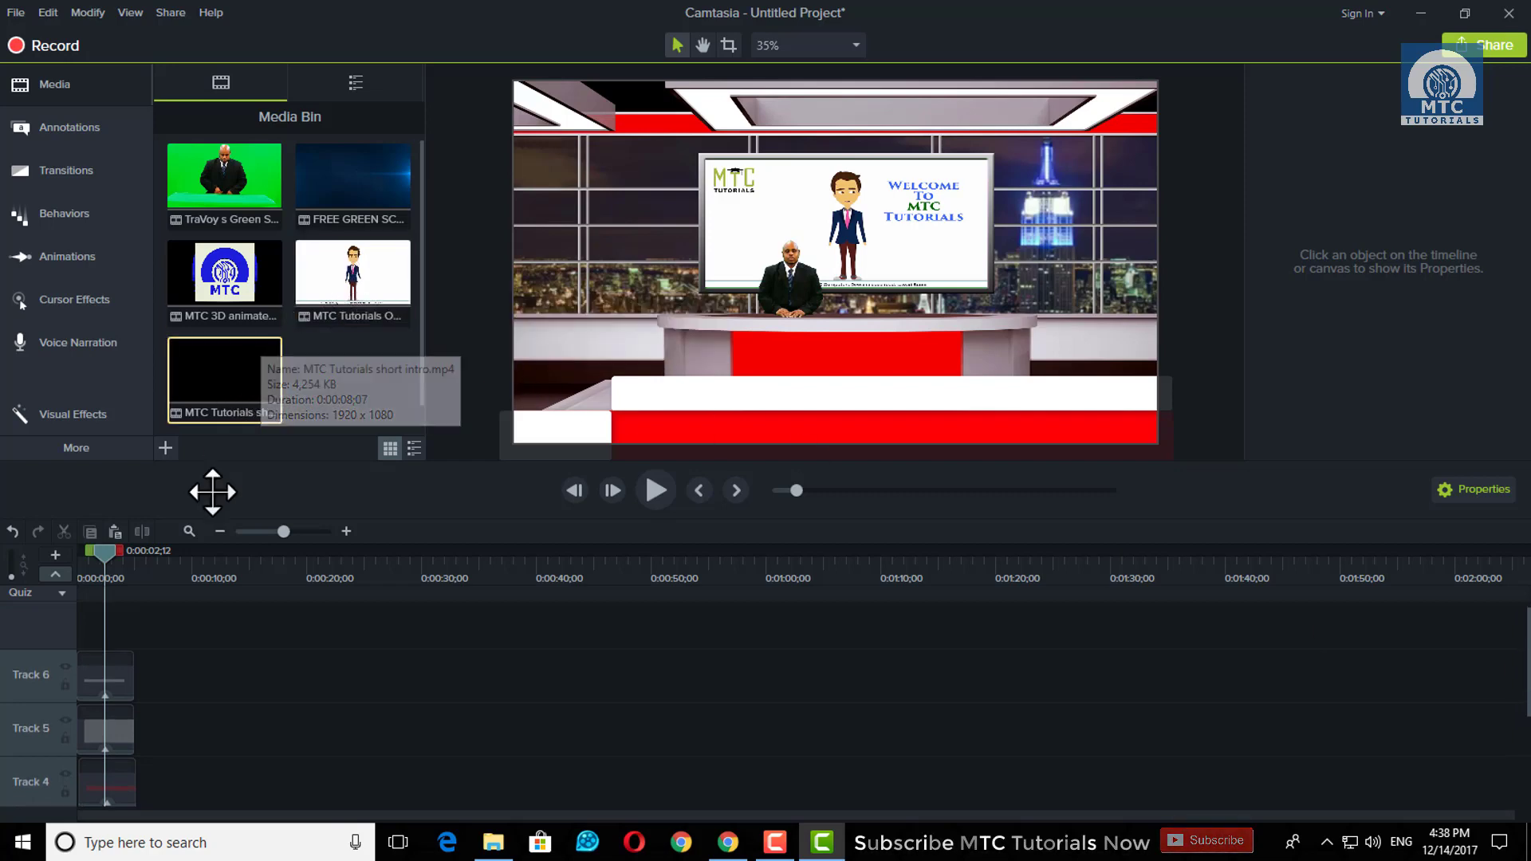
Add the MTC logo intro on a new track, shrunk and nudged into the lower-left corner
mouse_move(227, 375)
mouse_down()
mouse_move(85, 634)
mouse_move(100, 623)
mouse_up()
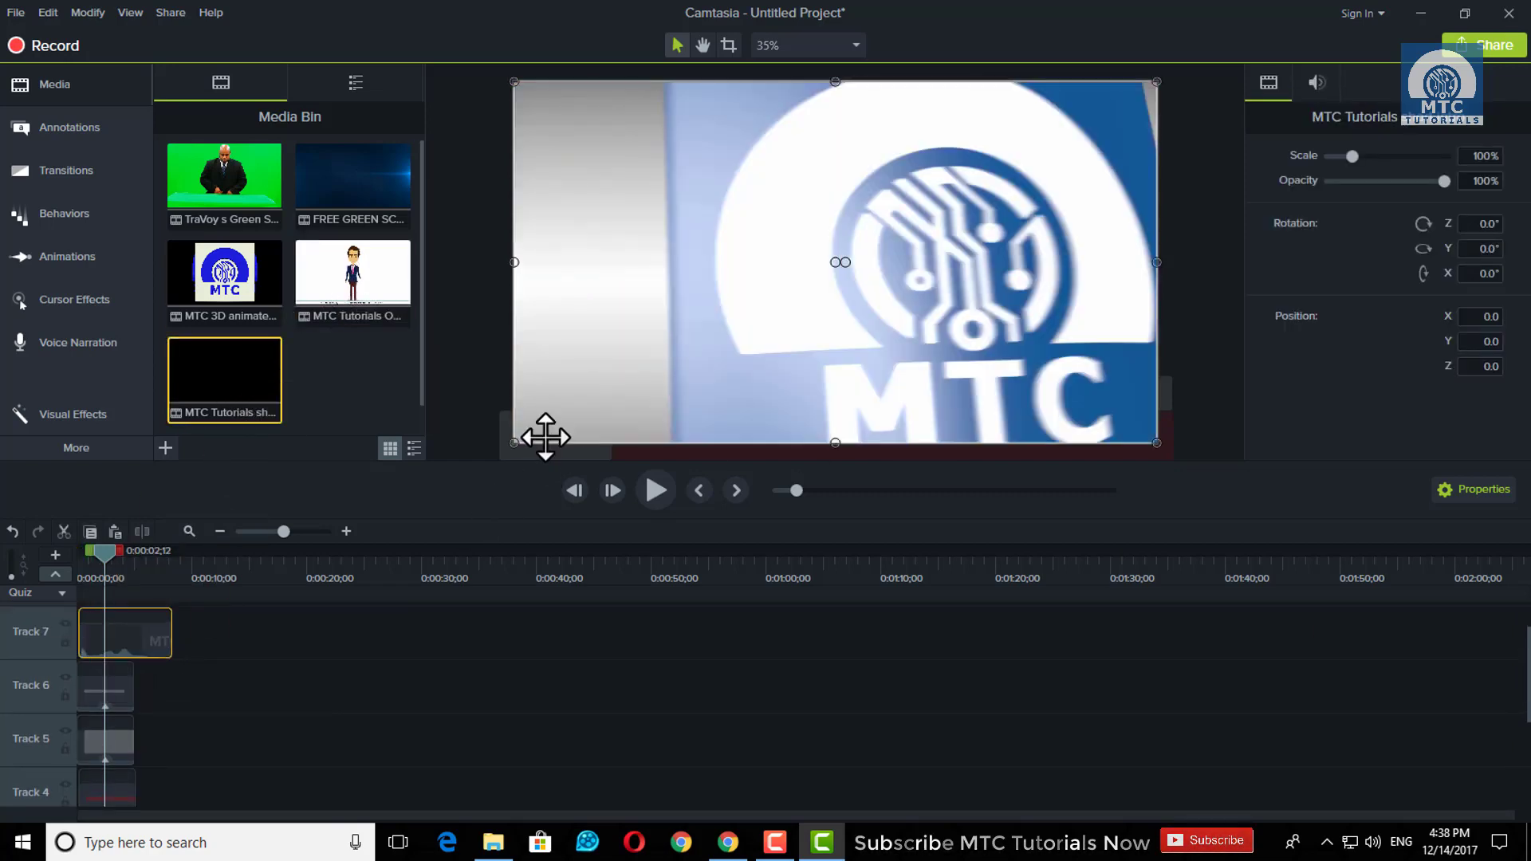
mouse_move(519, 441)
mouse_down()
mouse_move(1045, 198)
mouse_move(473, 393)
mouse_move(532, 384)
mouse_up()
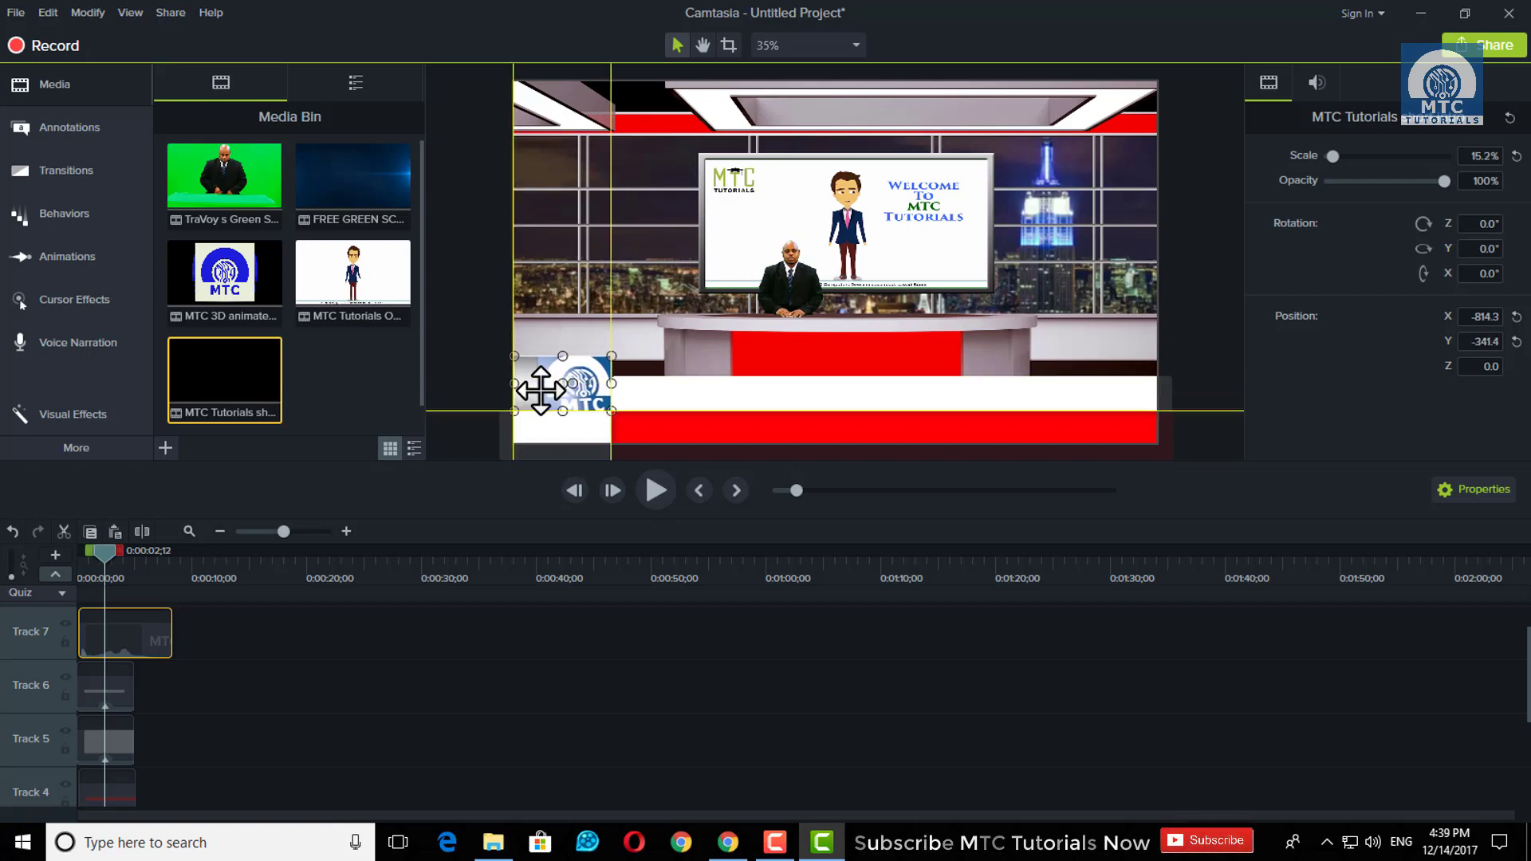
mouse_move(539, 365)
mouse_down()
mouse_move(541, 387)
mouse_move(586, 424)
mouse_up()
click(572, 384)
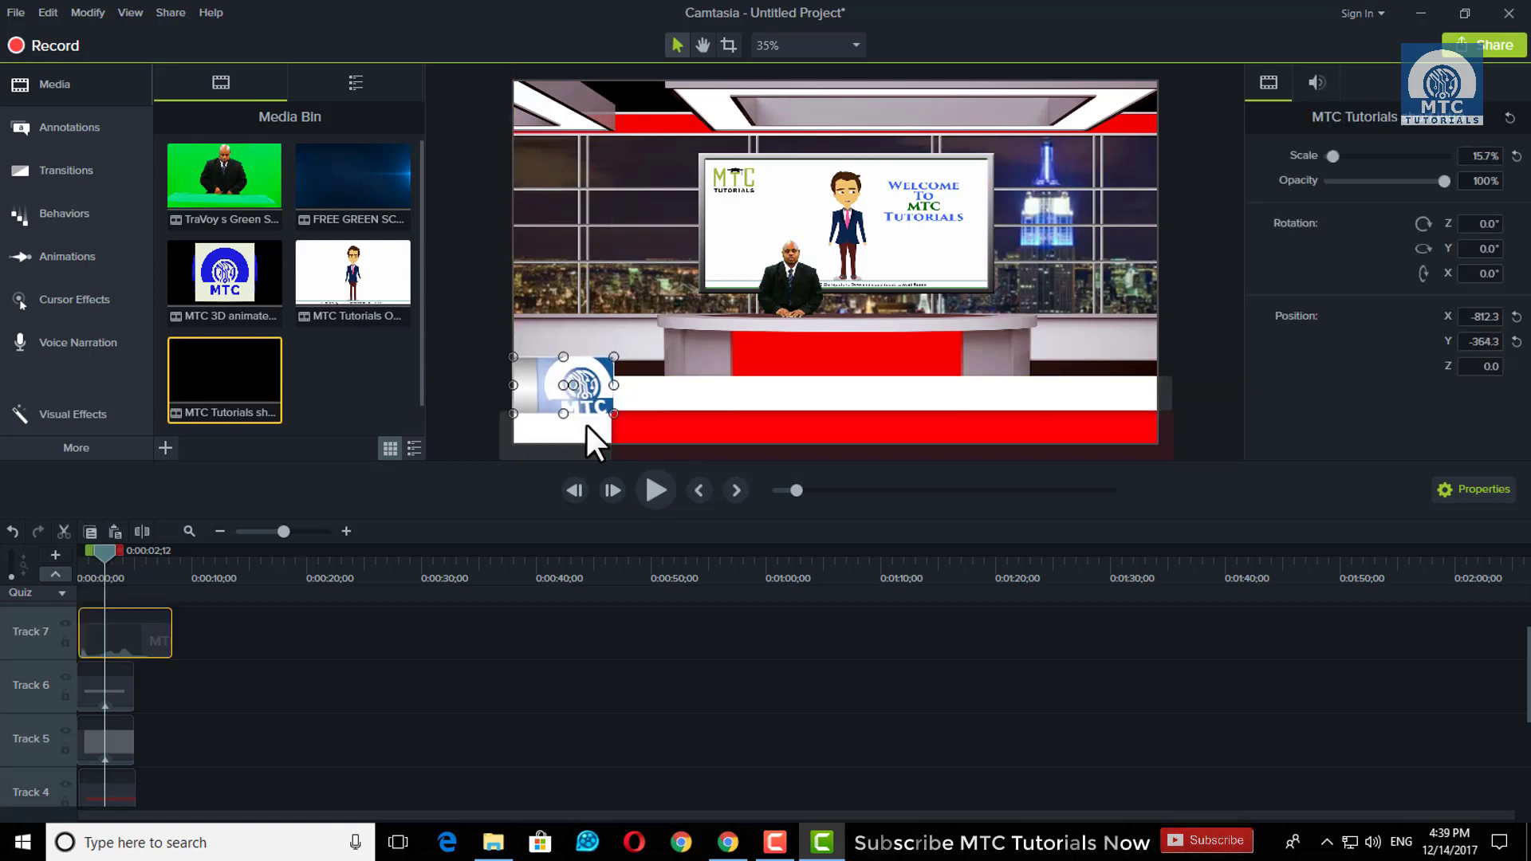
click(462, 387)
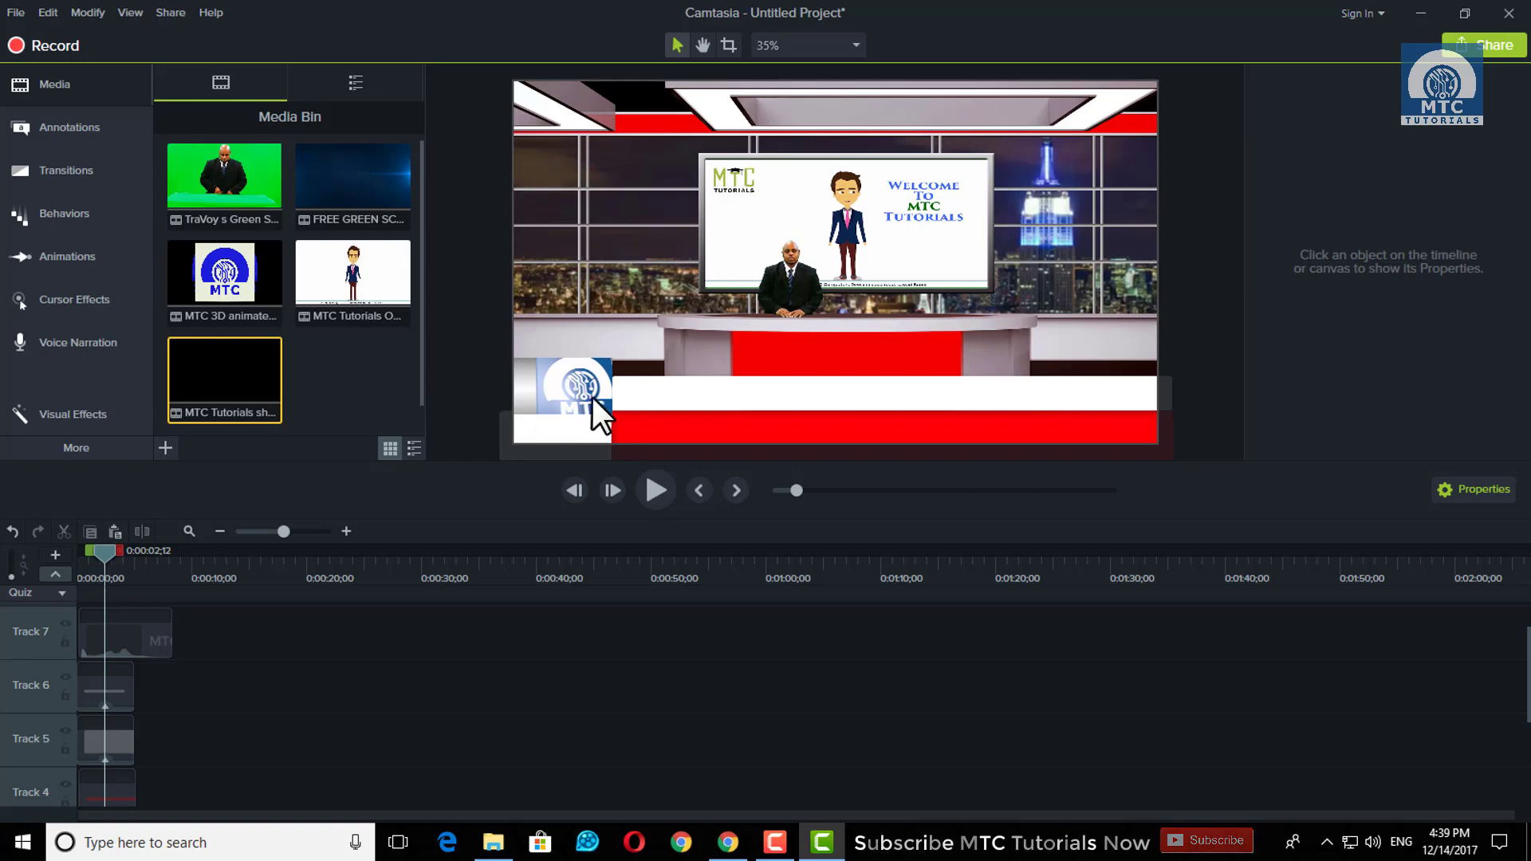
drag(591, 396, 594, 396)
click(445, 413)
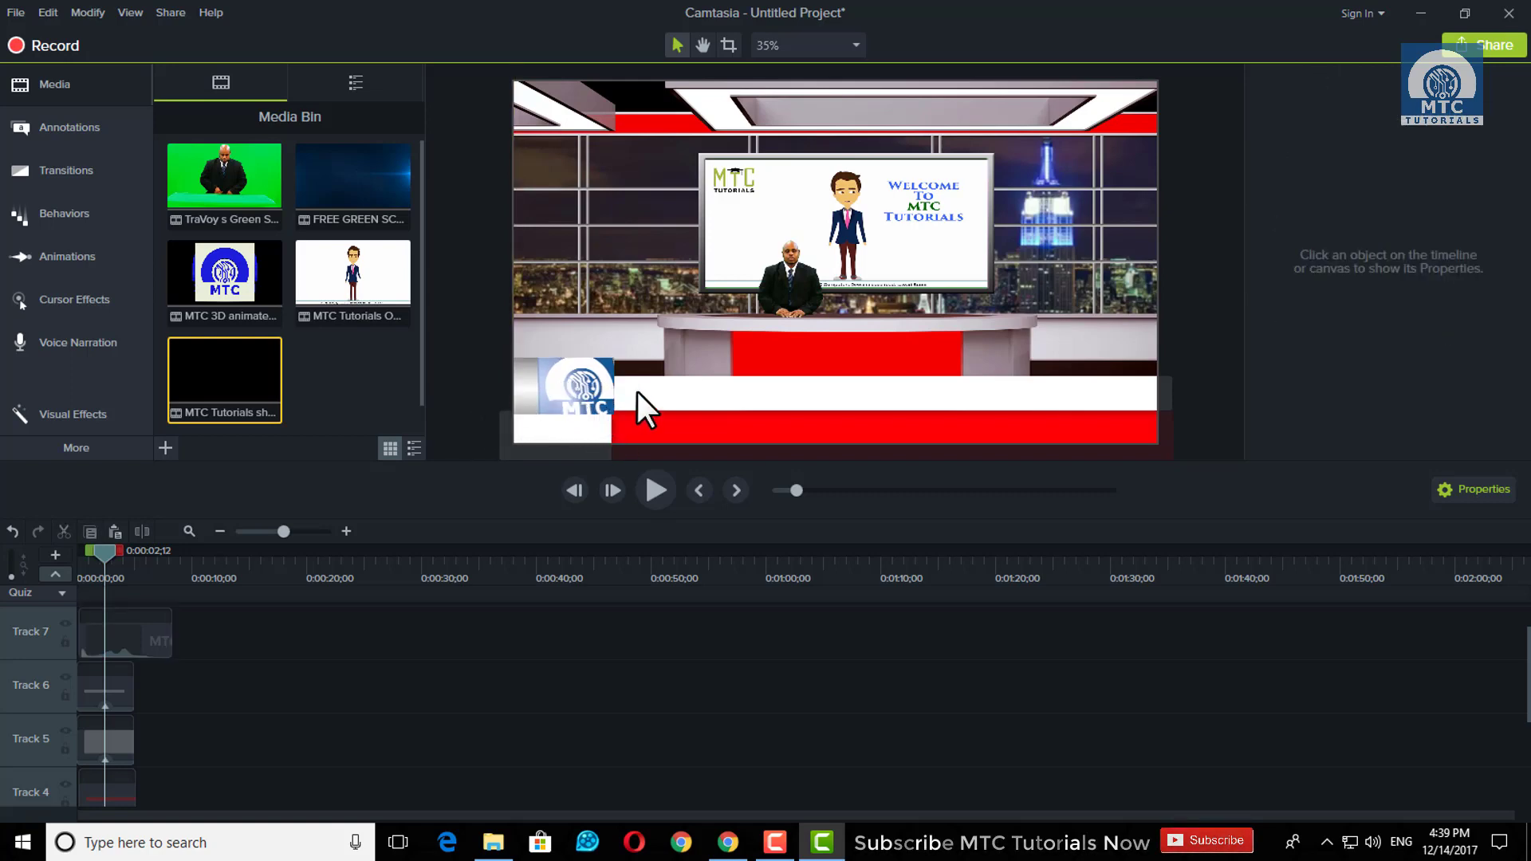
Lower the red bar's top edge, shift the white bar down, and select the clips on Tracks 1–3
click(664, 429)
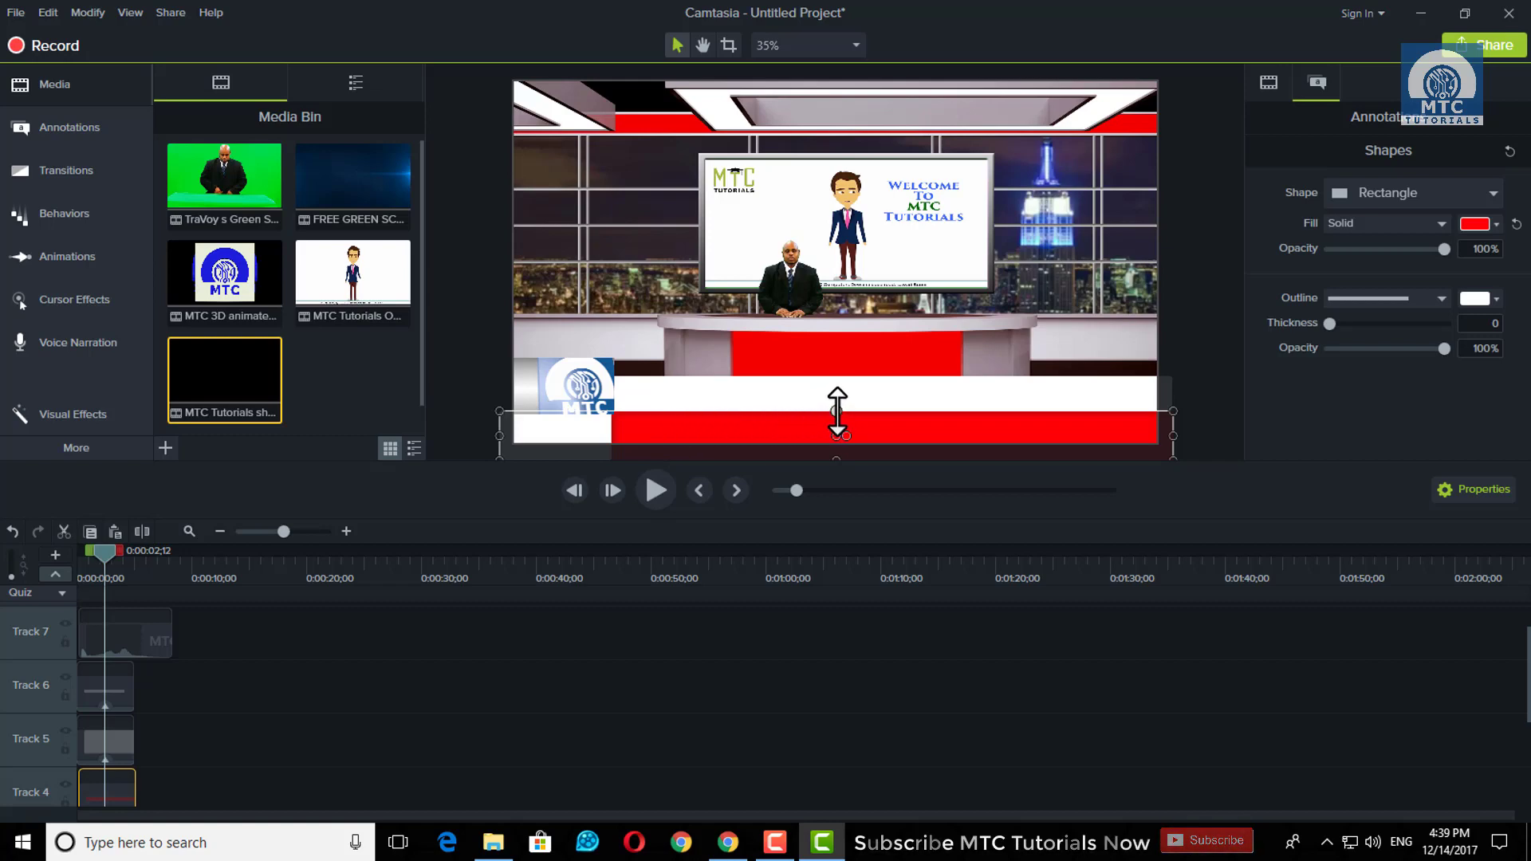
drag(837, 410, 804, 395)
click(454, 357)
click(461, 401)
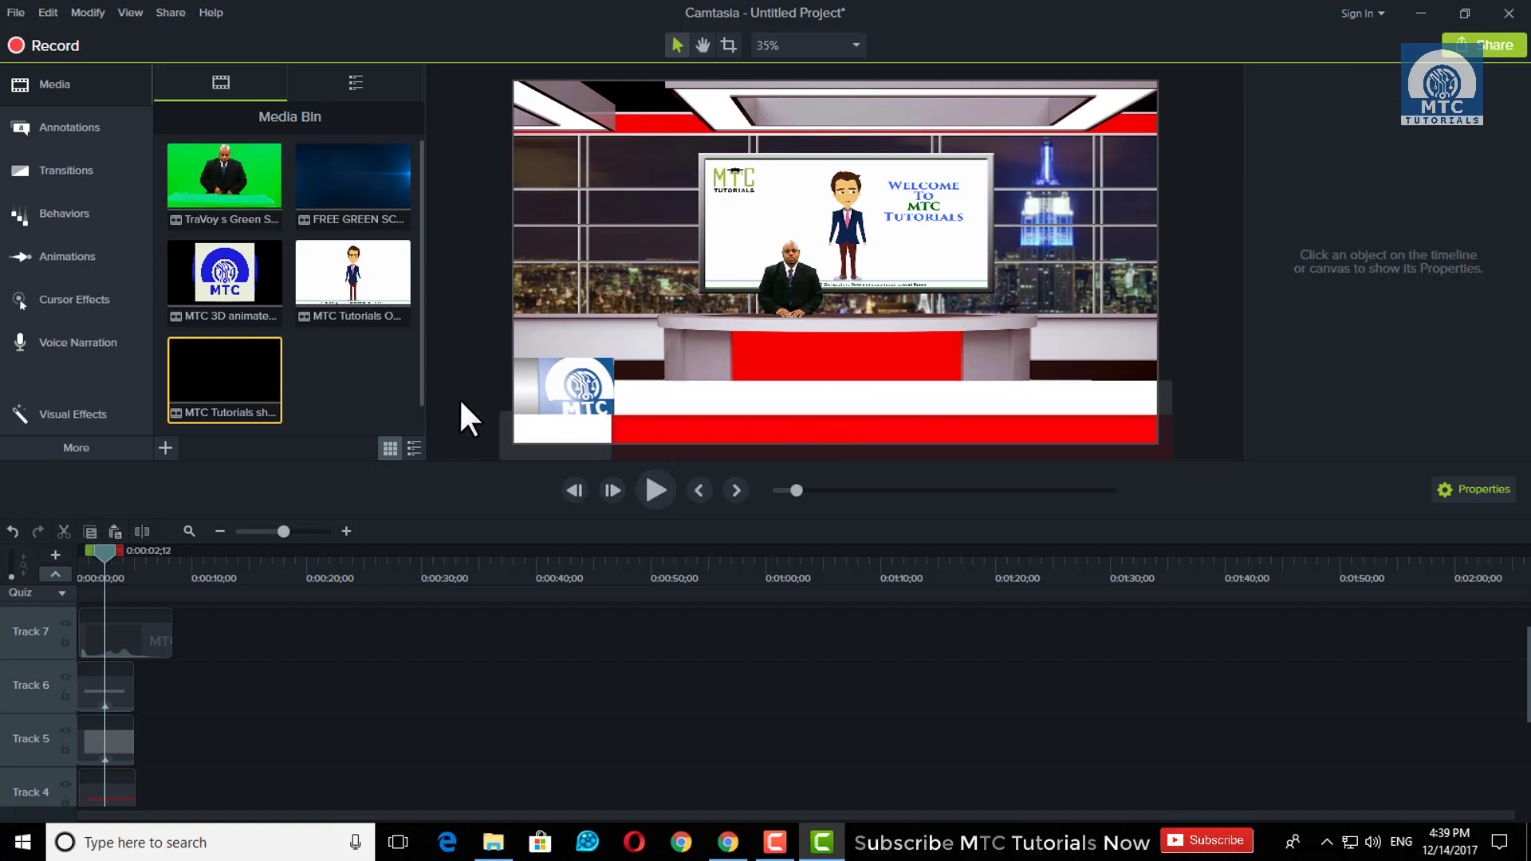
click(676, 399)
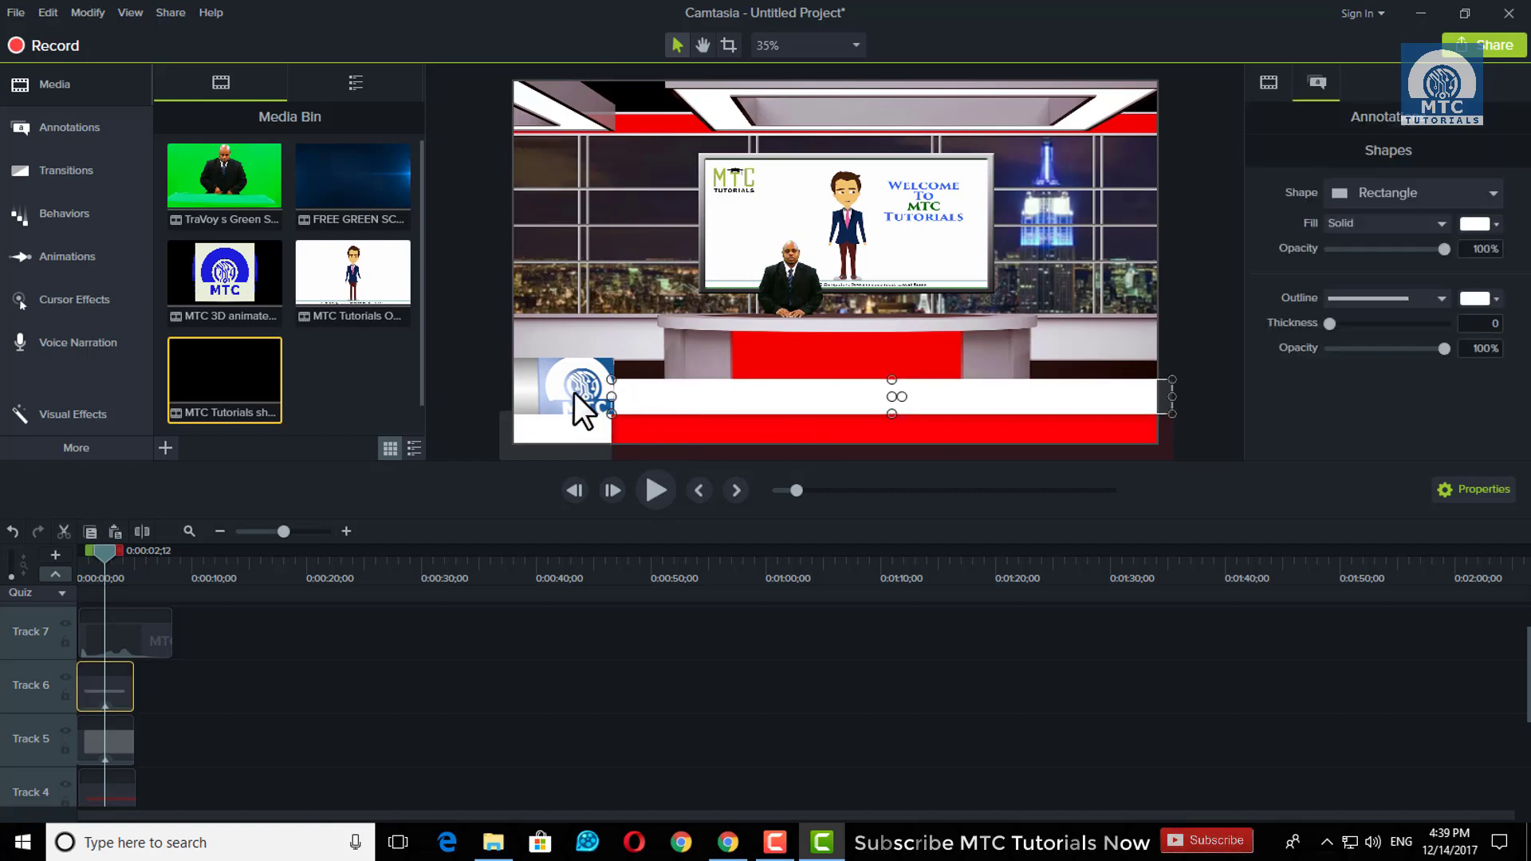
click(574, 392)
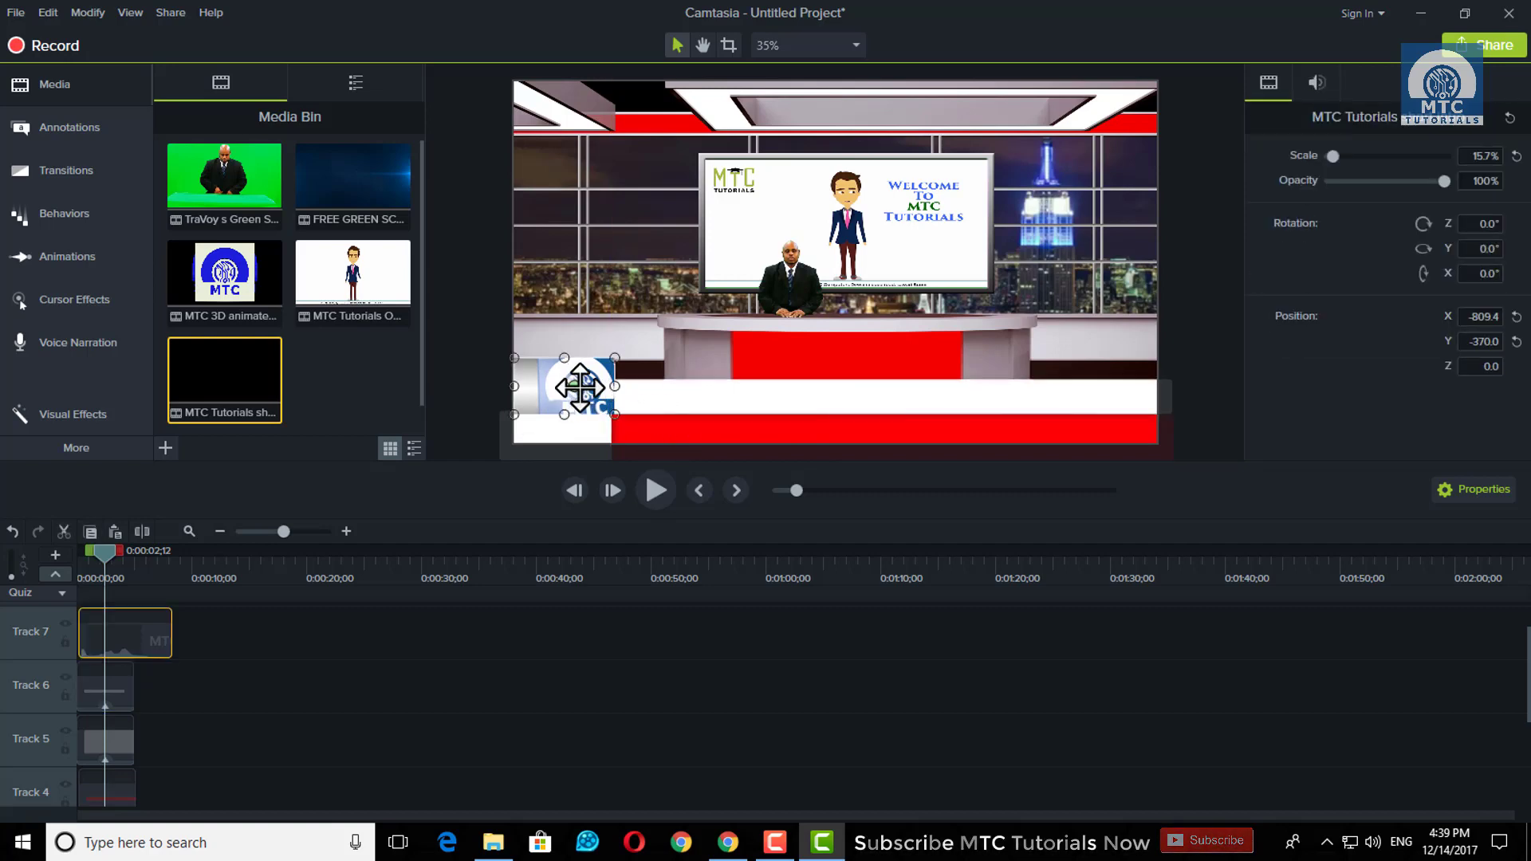
click(672, 399)
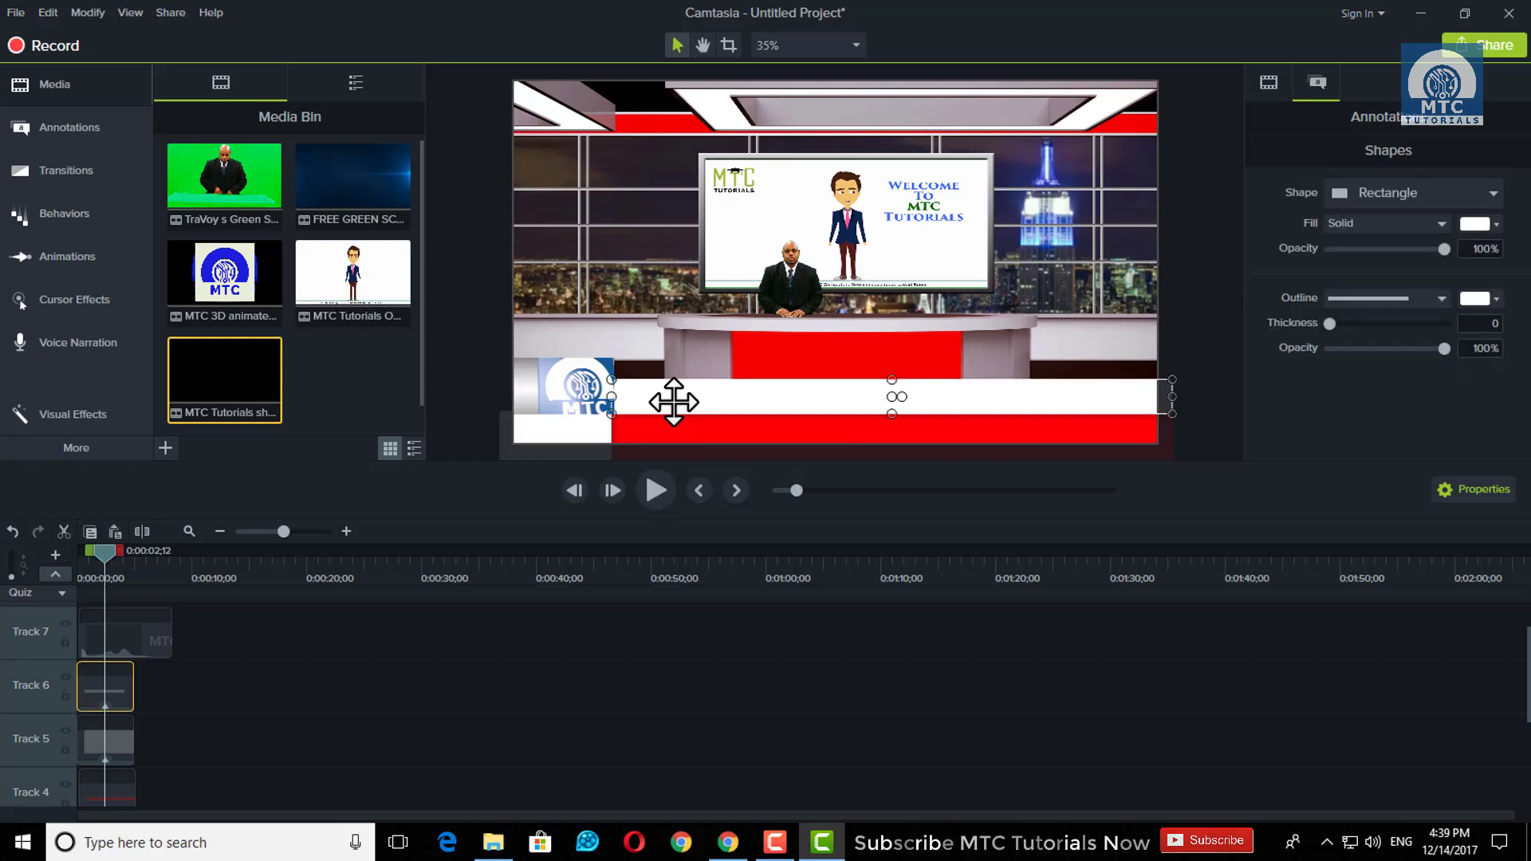
click(500, 387)
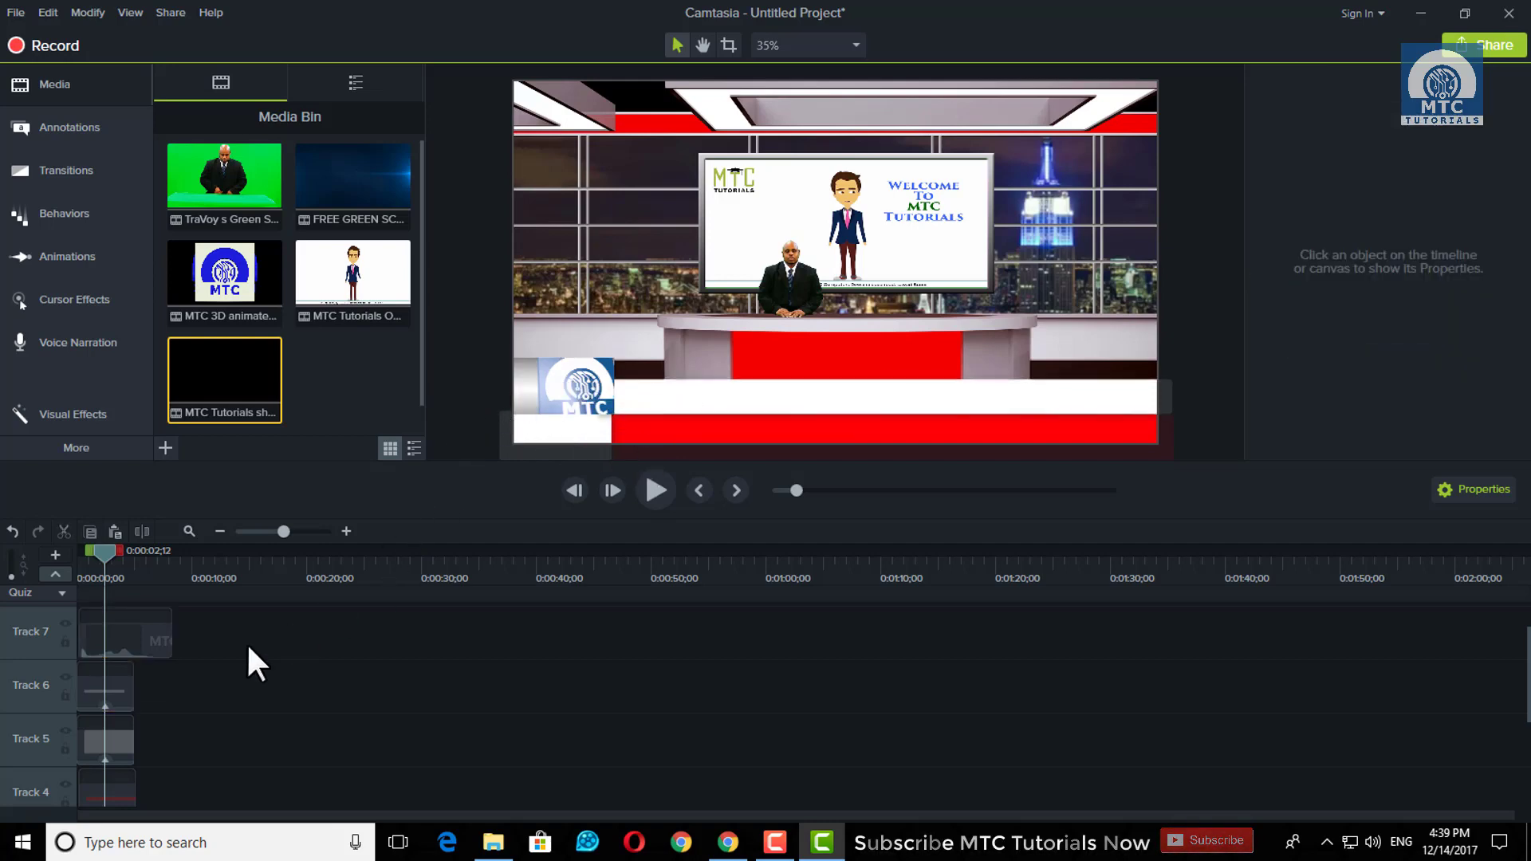
click(220, 531)
mouse_move(148, 679)
mouse_down()
mouse_move(89, 811)
mouse_move(103, 619)
mouse_move(289, 621)
mouse_up()
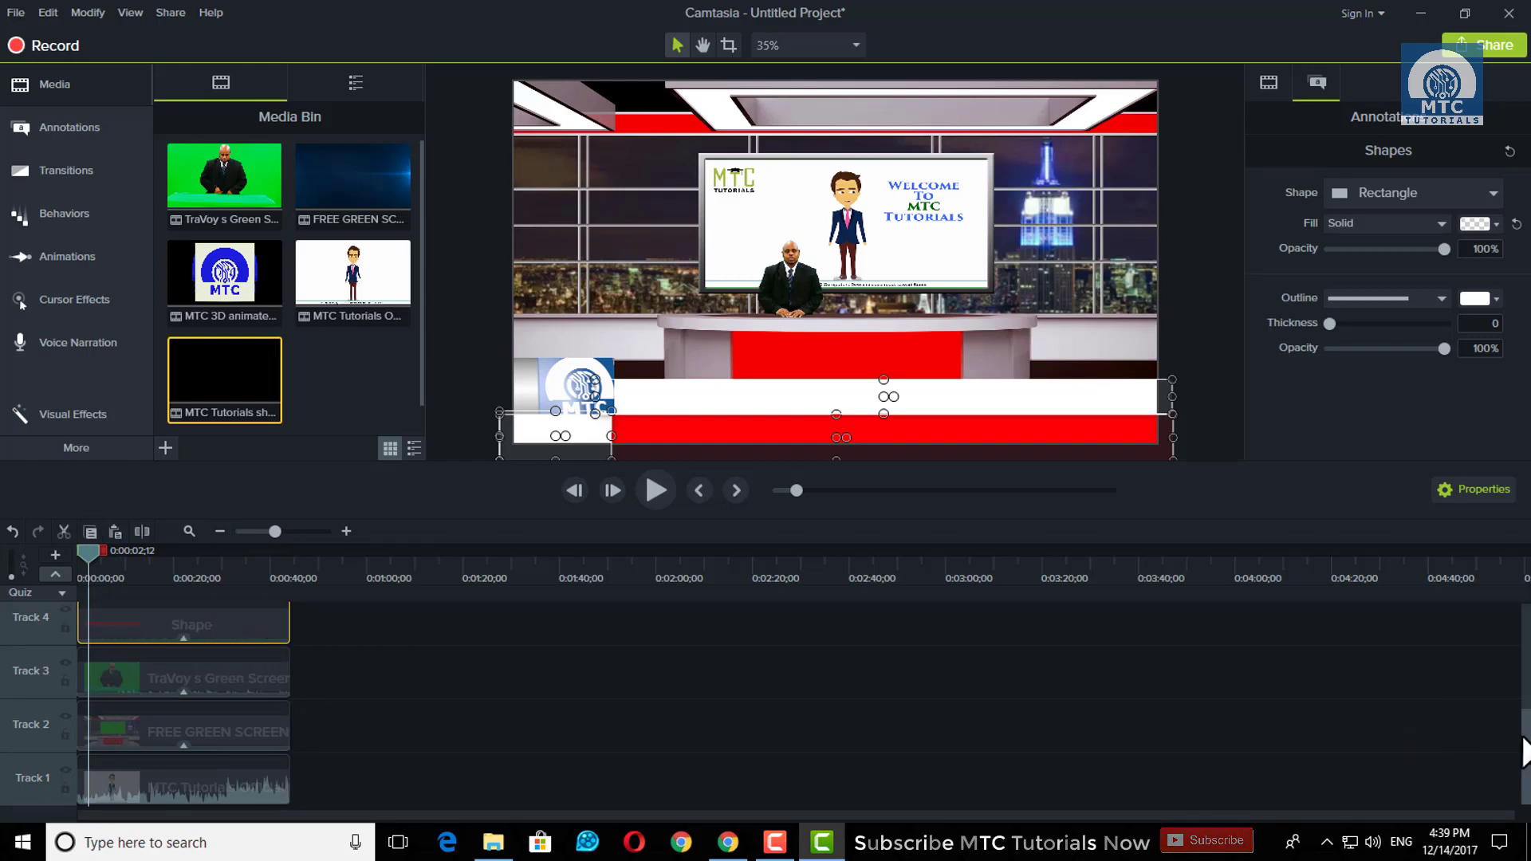
Separate the Track 7 logo clip's audio and delete the separated audio clip
drag(1522, 749, 1503, 642)
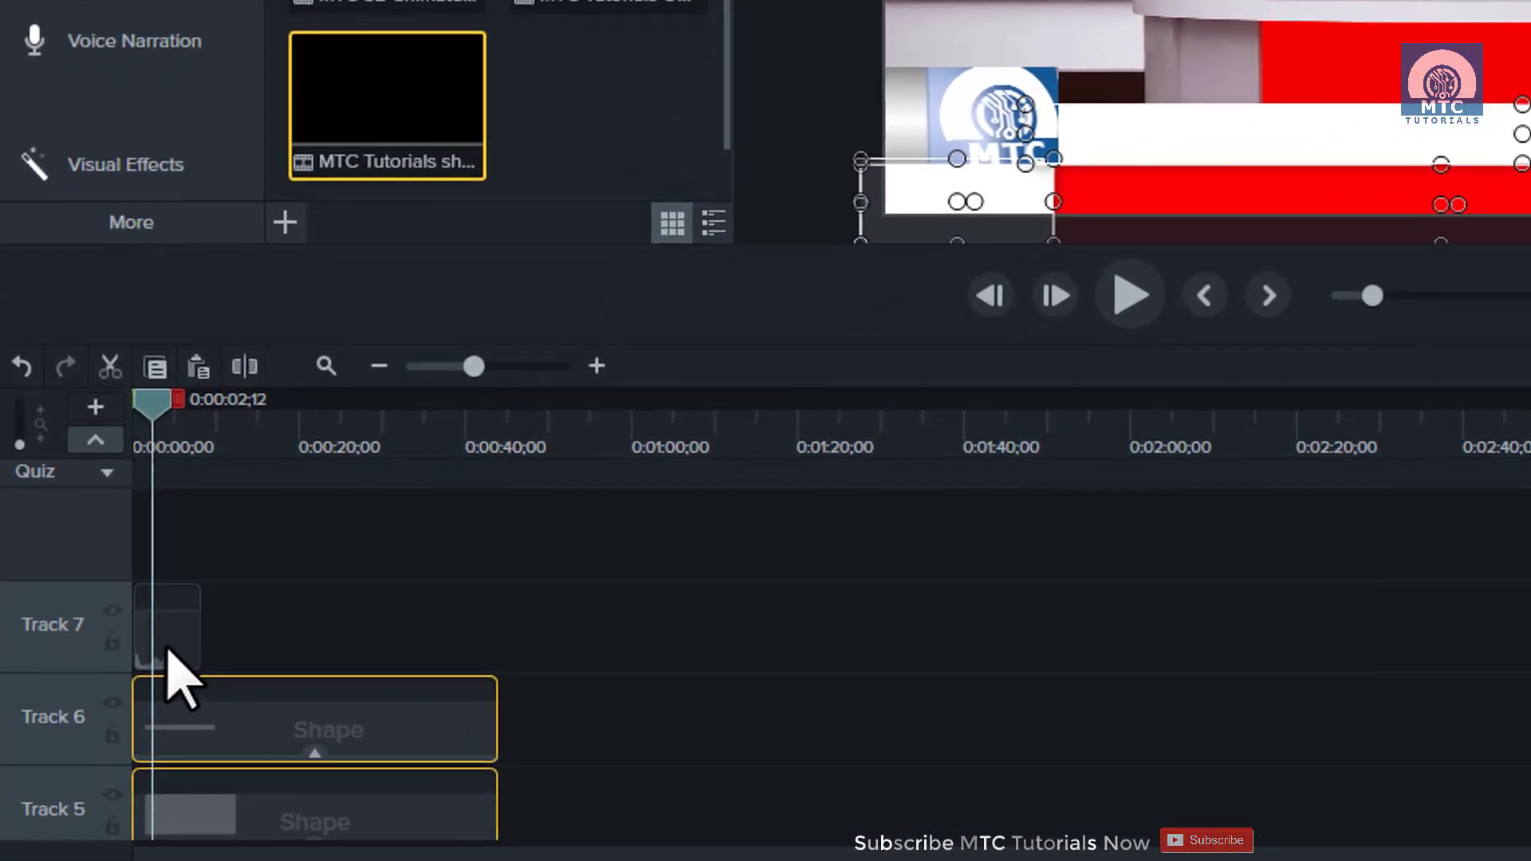
right_click(135, 654)
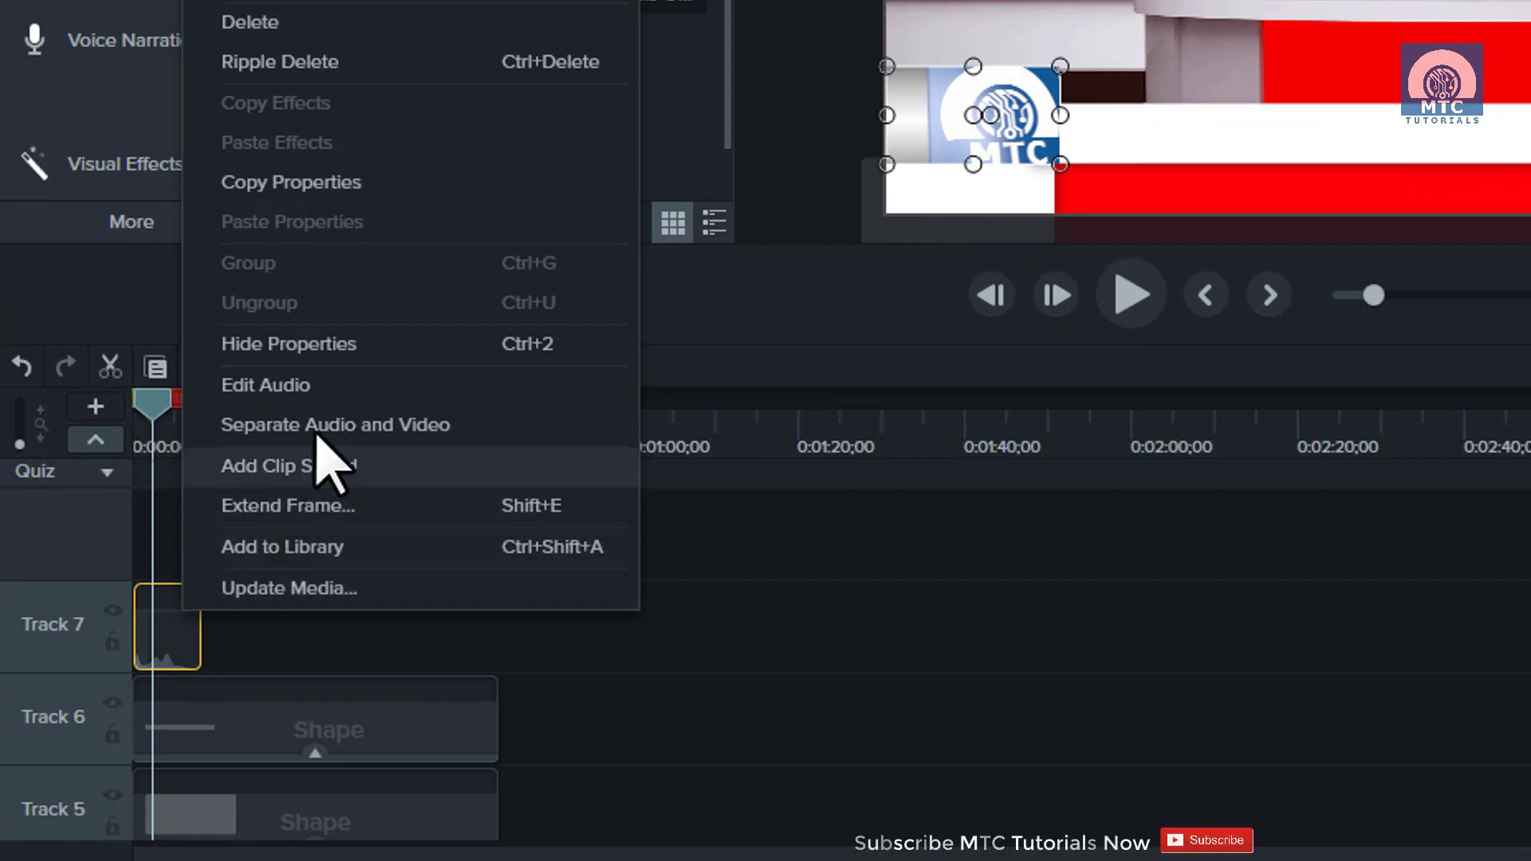
click(355, 428)
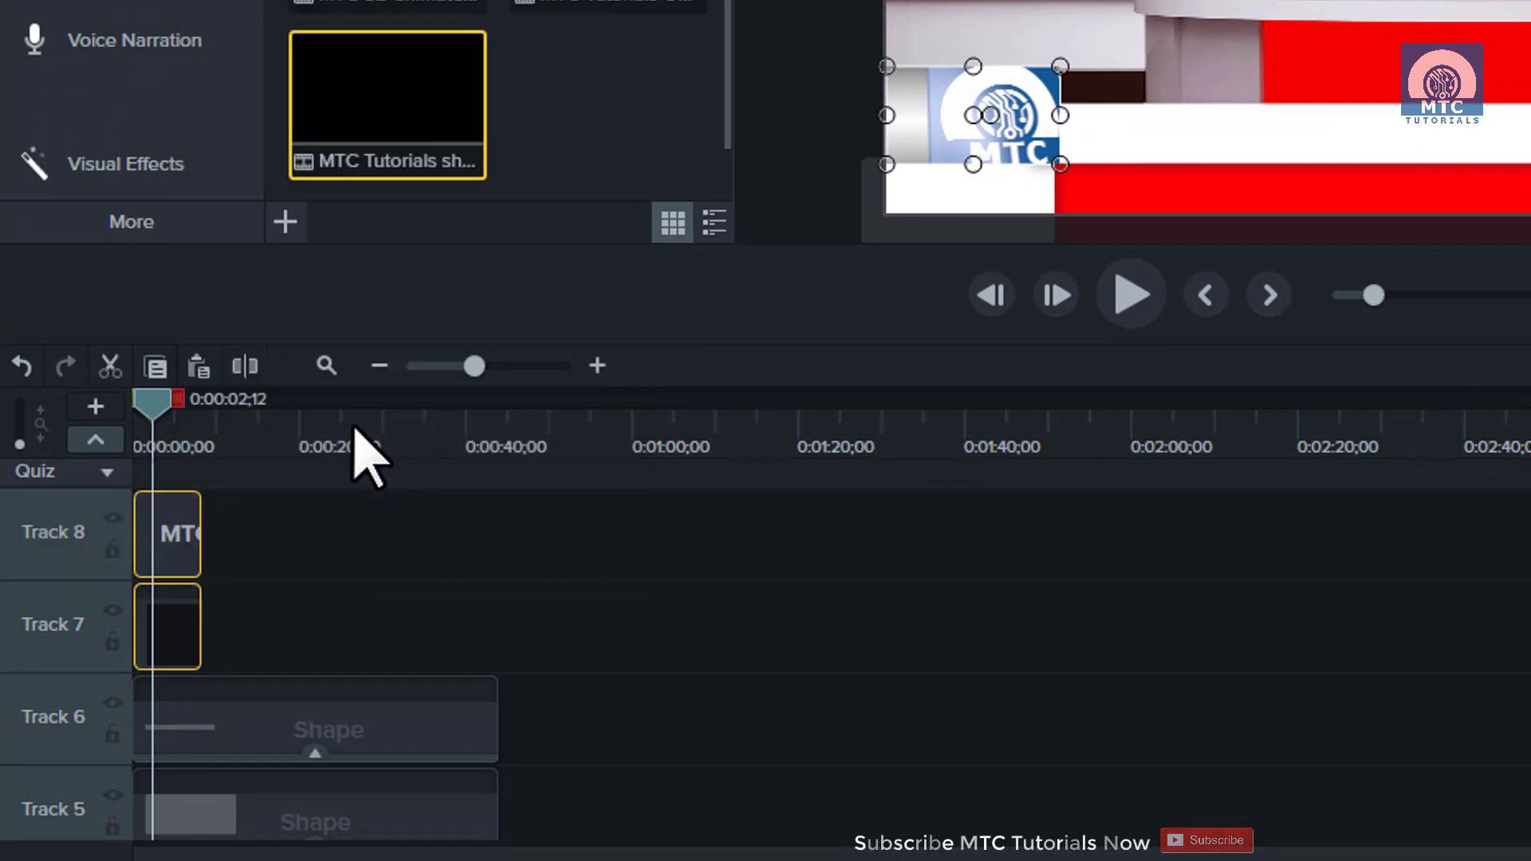
click(178, 558)
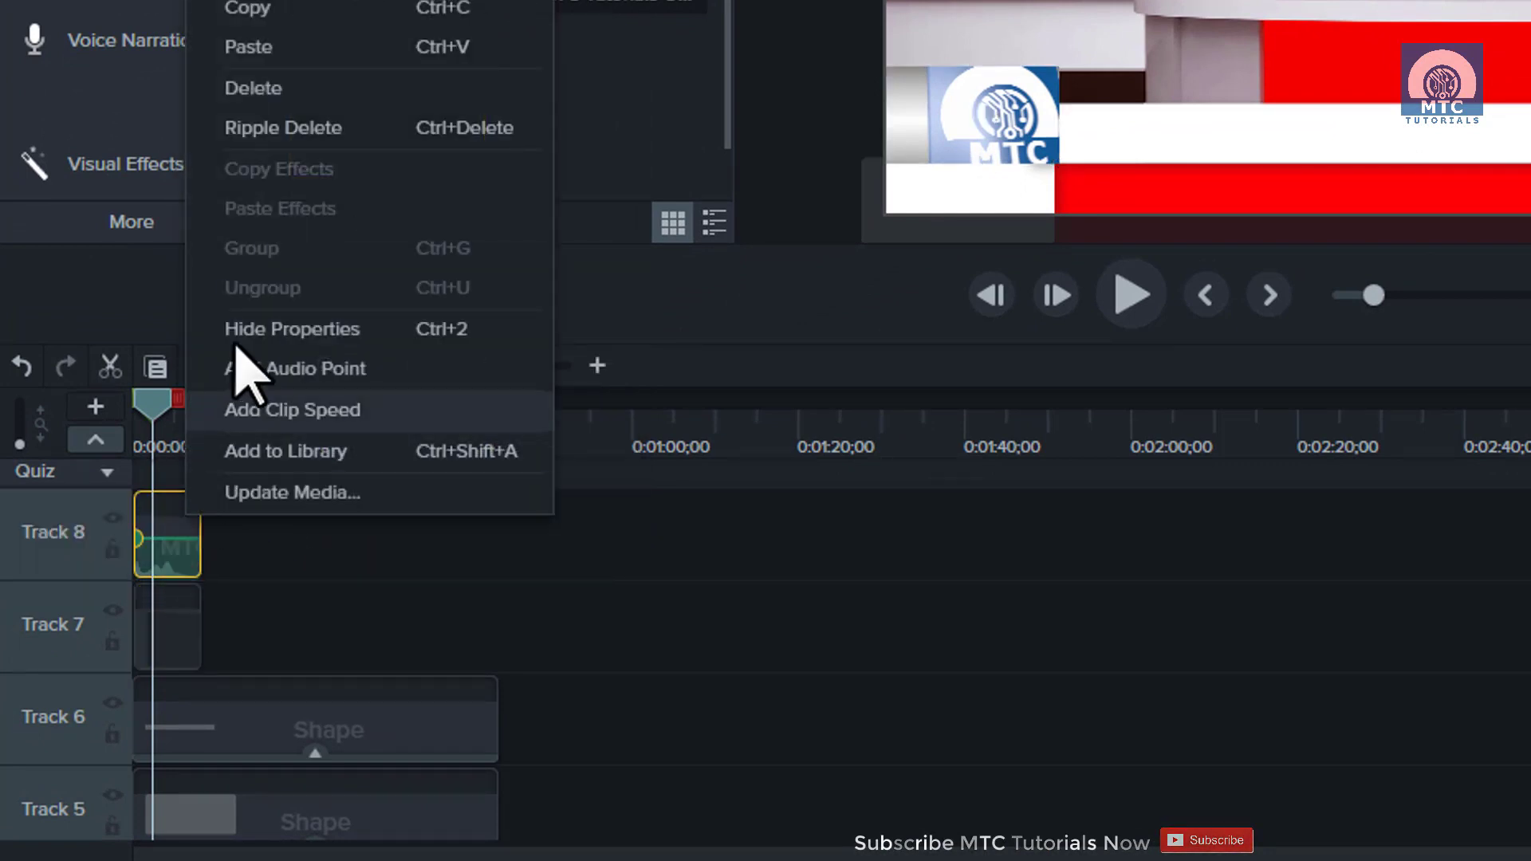
click(246, 615)
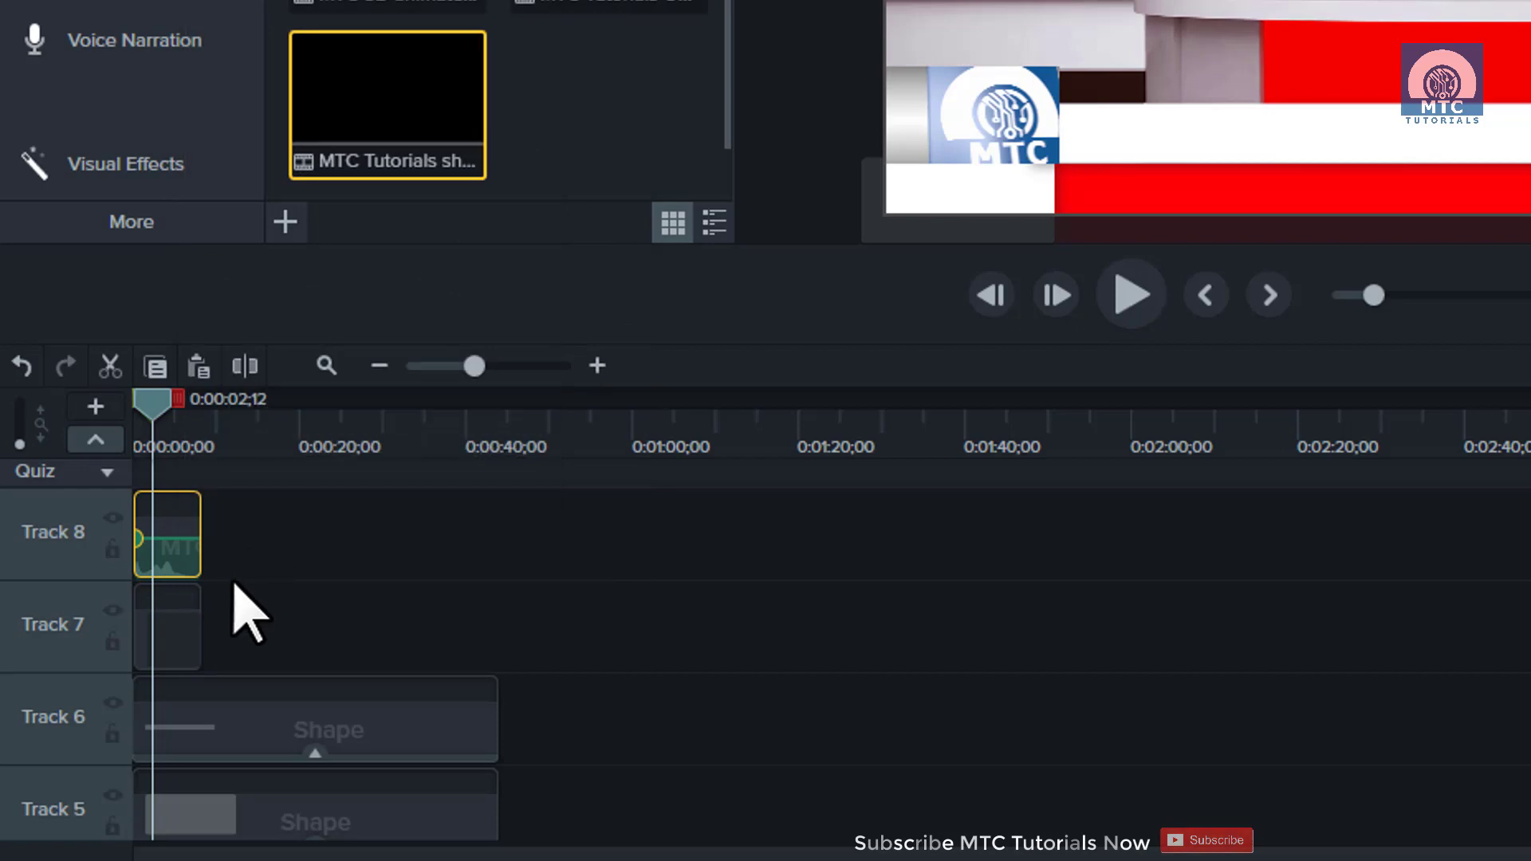
right_click(167, 550)
click(277, 100)
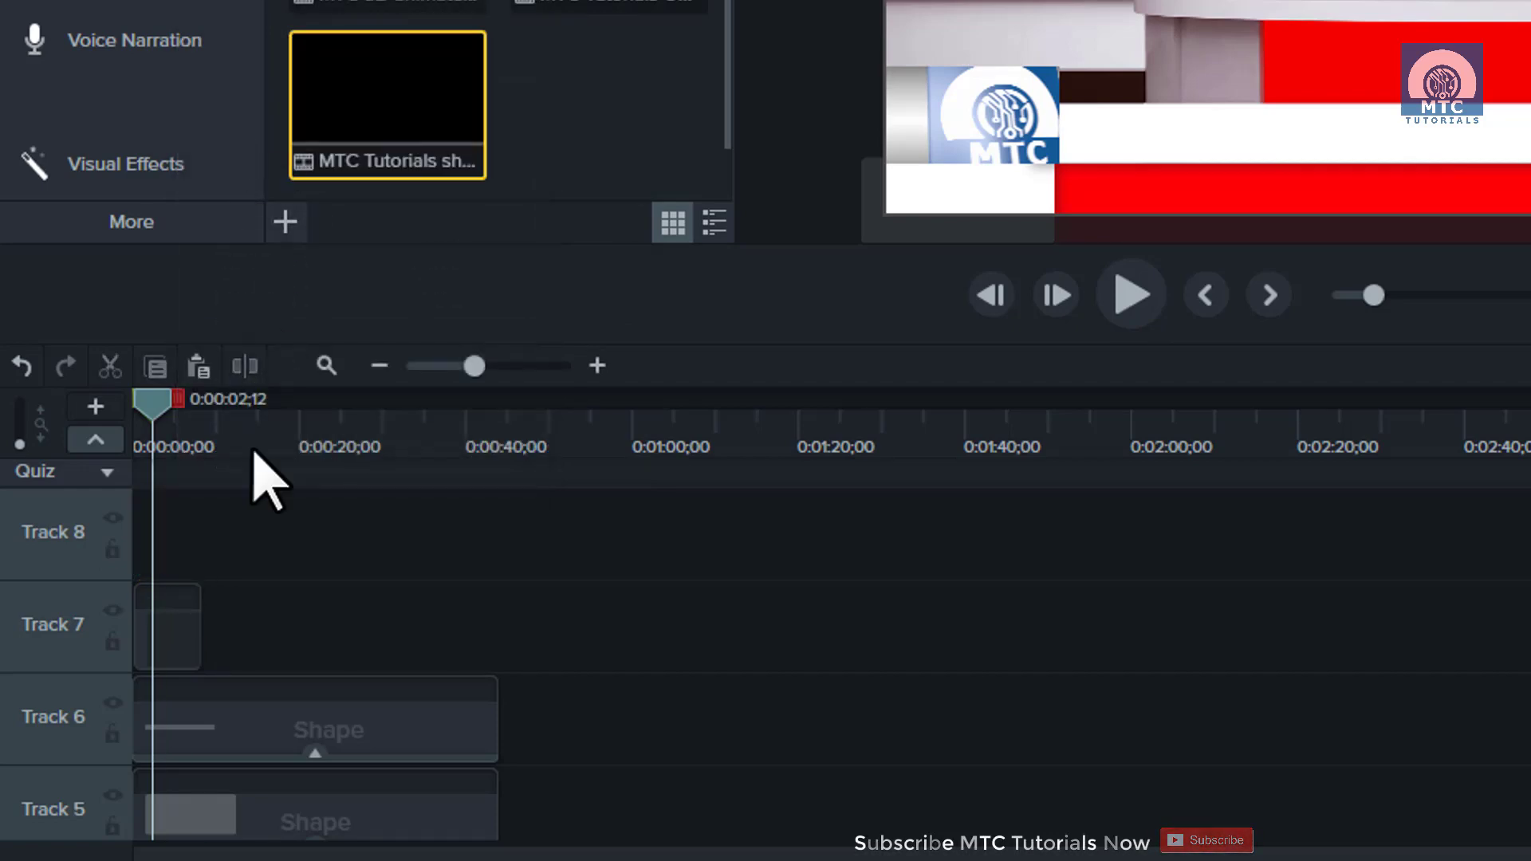
Copy the silent logo clip on Track 7
click(177, 642)
right_click(143, 819)
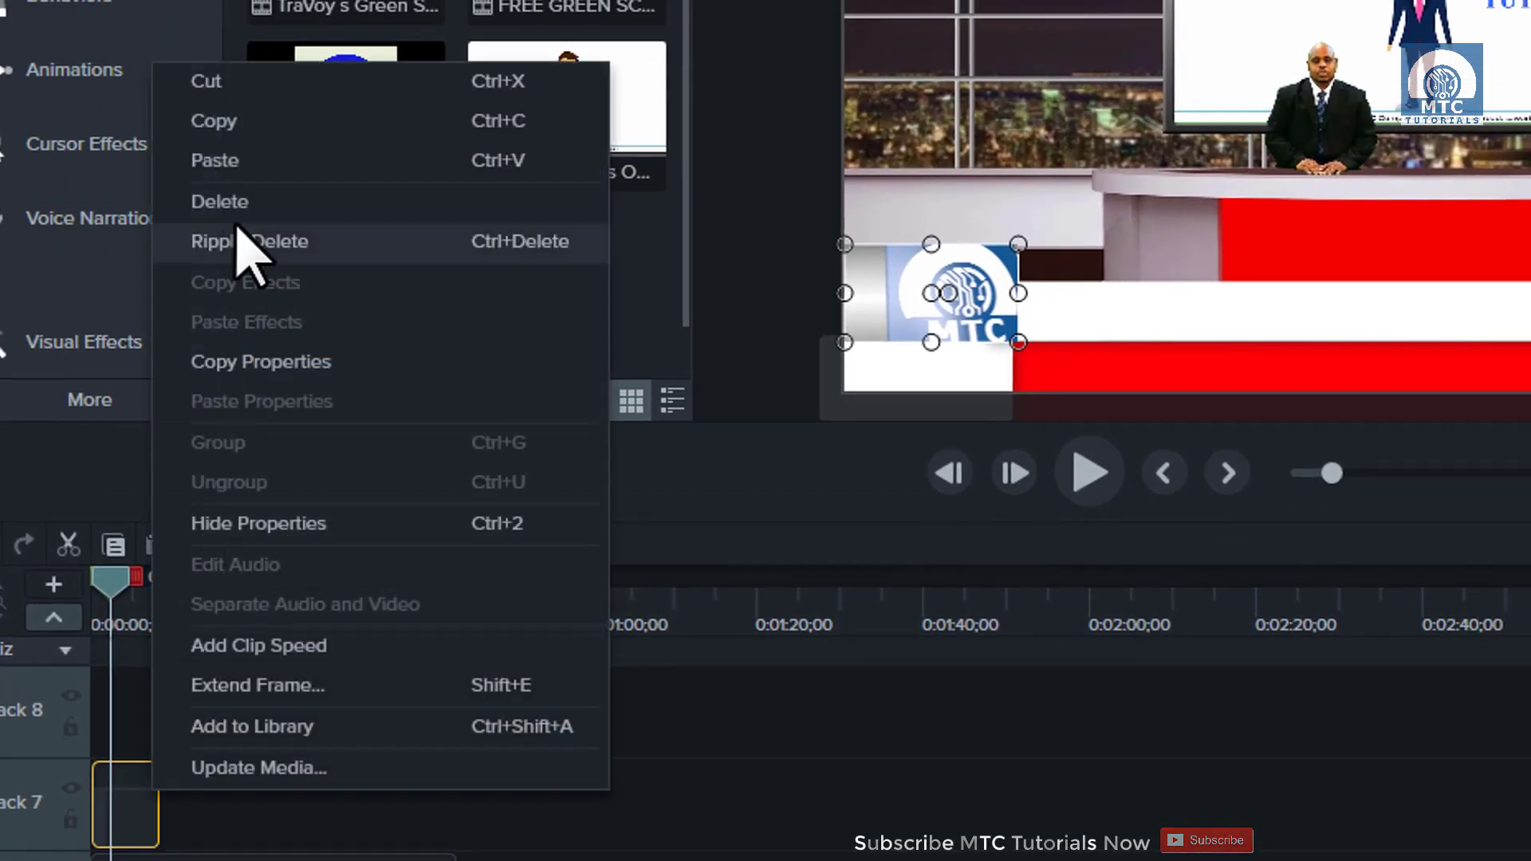
click(335, 126)
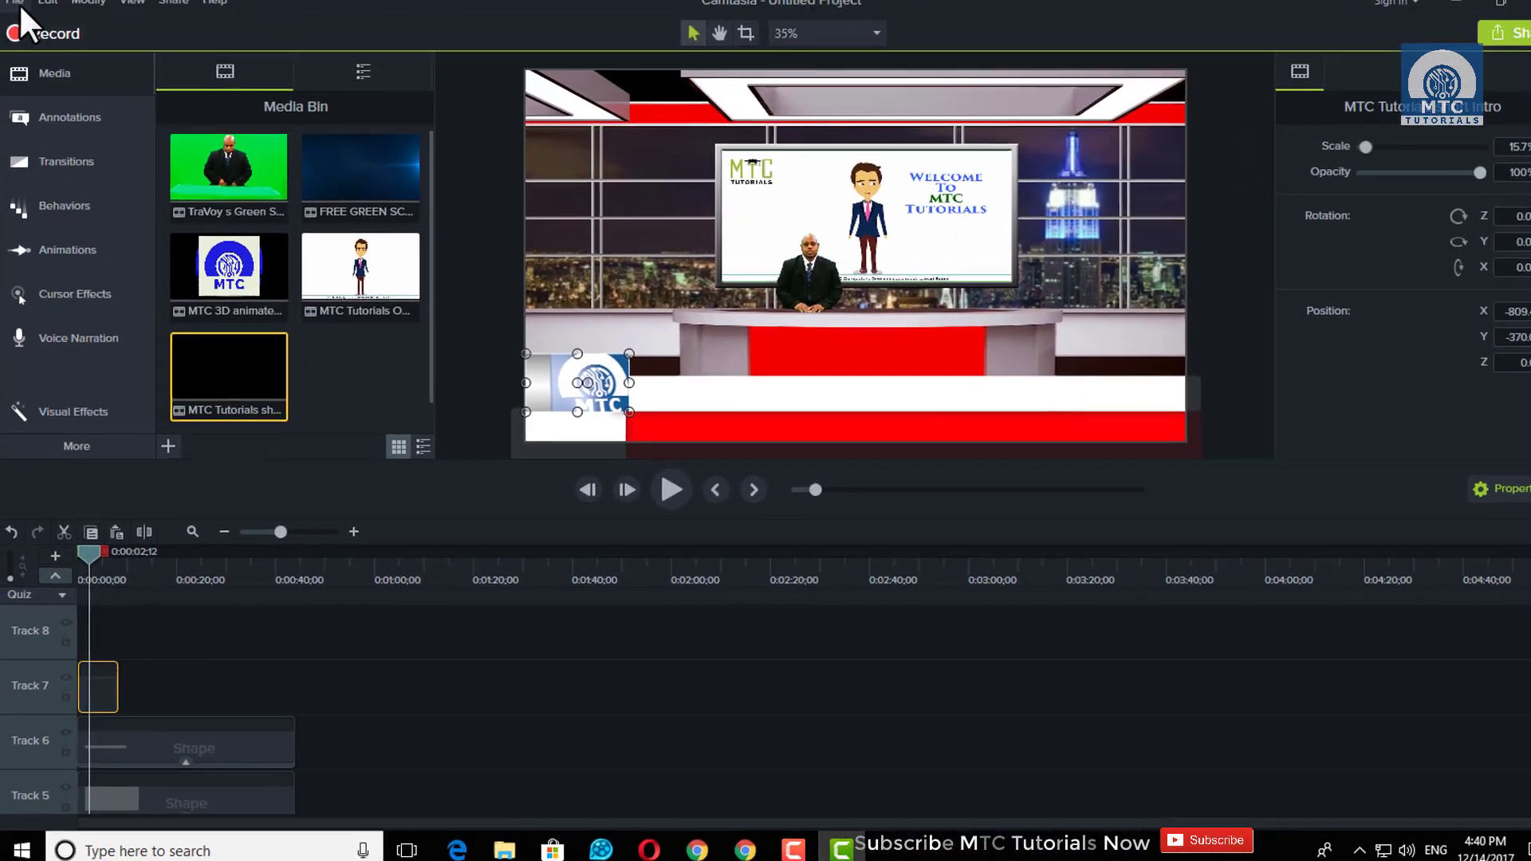
Paste three copies of the logo clip end to end on Track 7 after the original
click(20, 6)
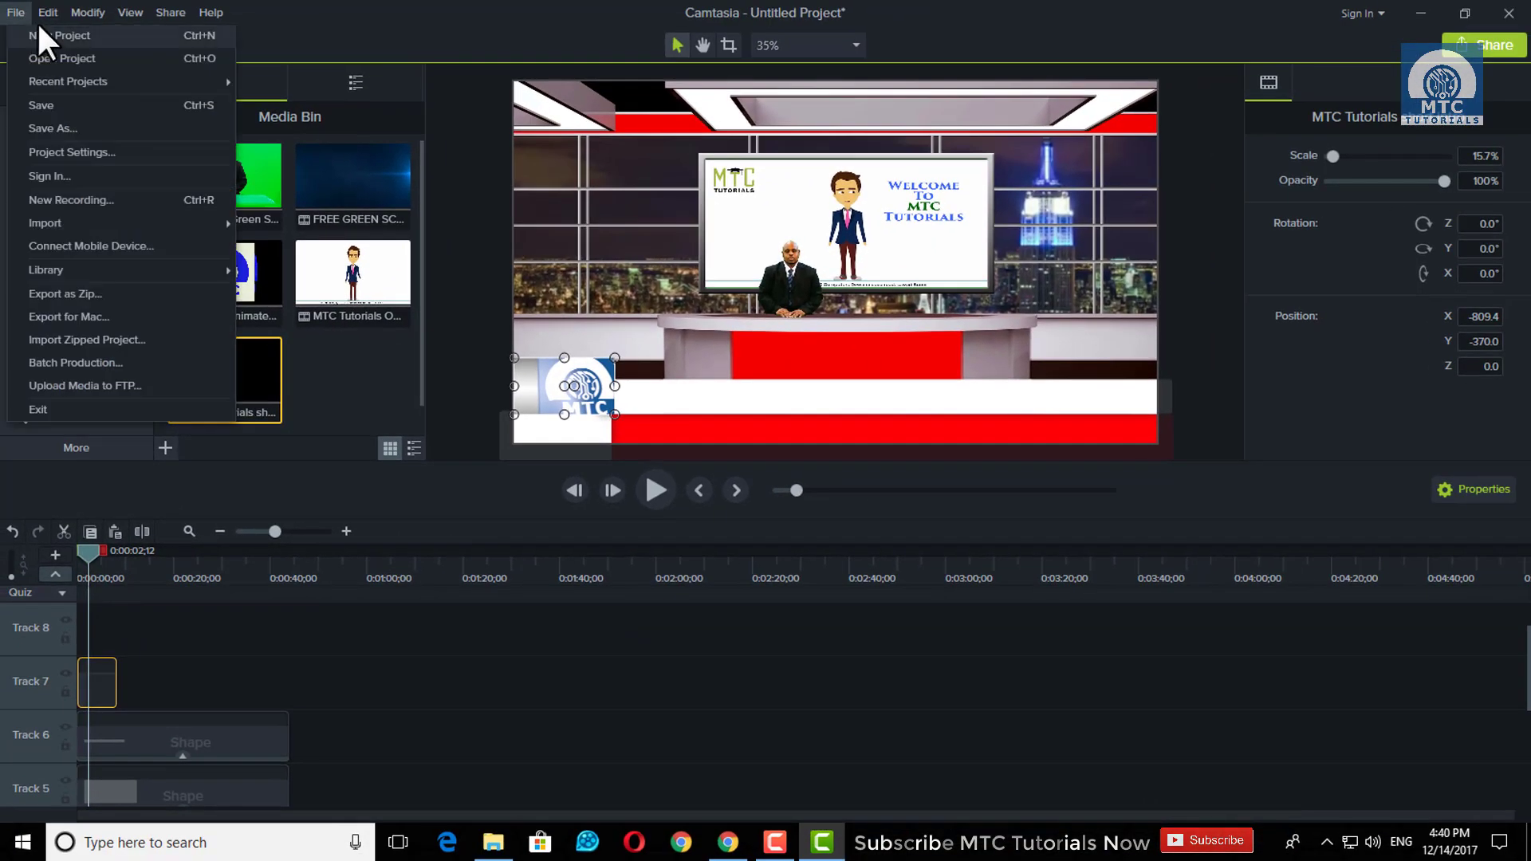
mouse_move(50, 9)
click(104, 129)
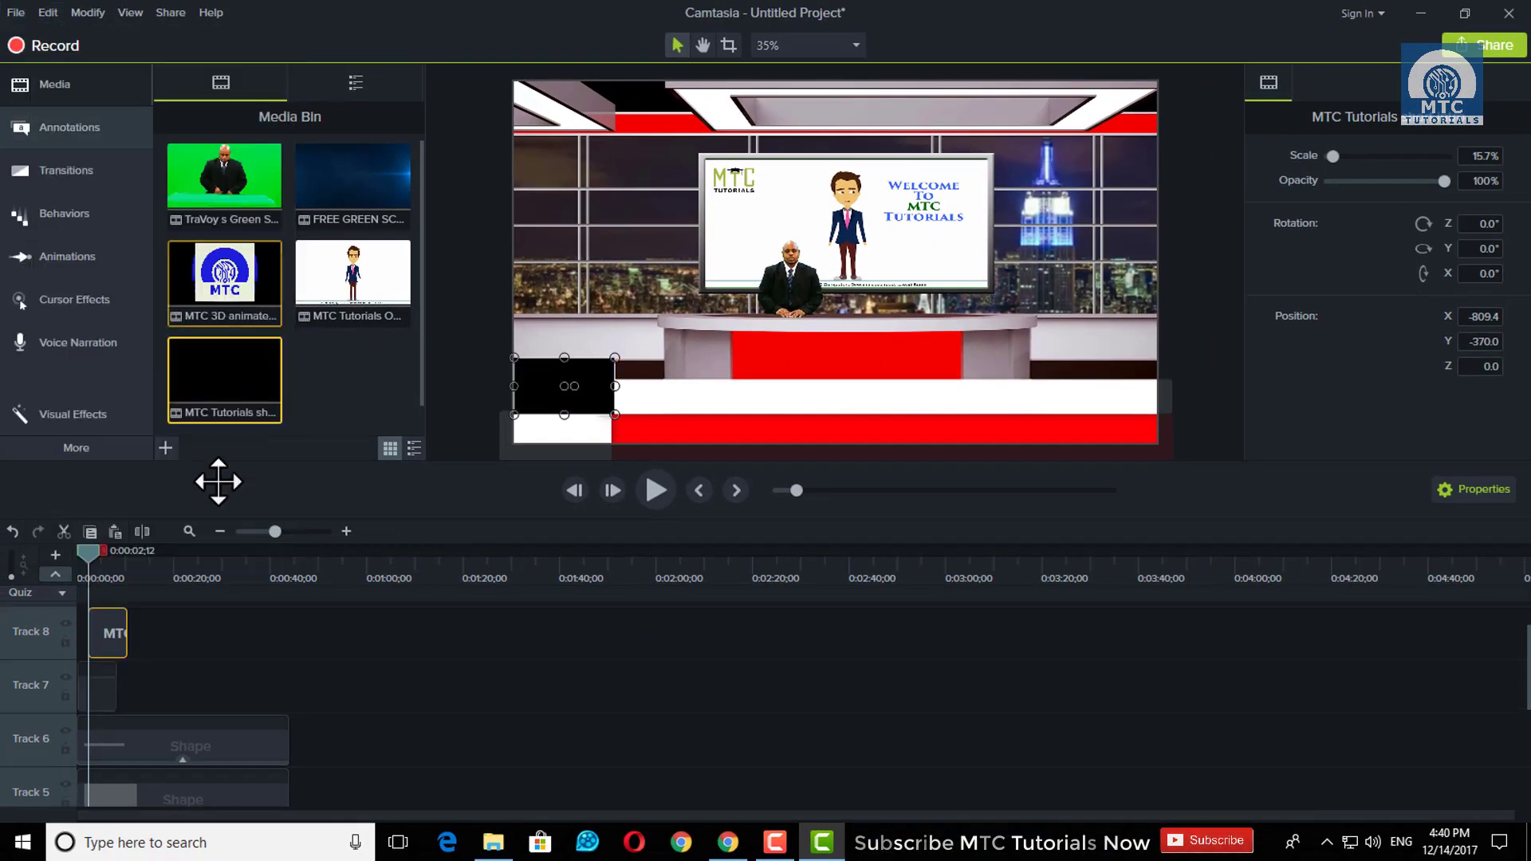
drag(132, 695, 131, 695)
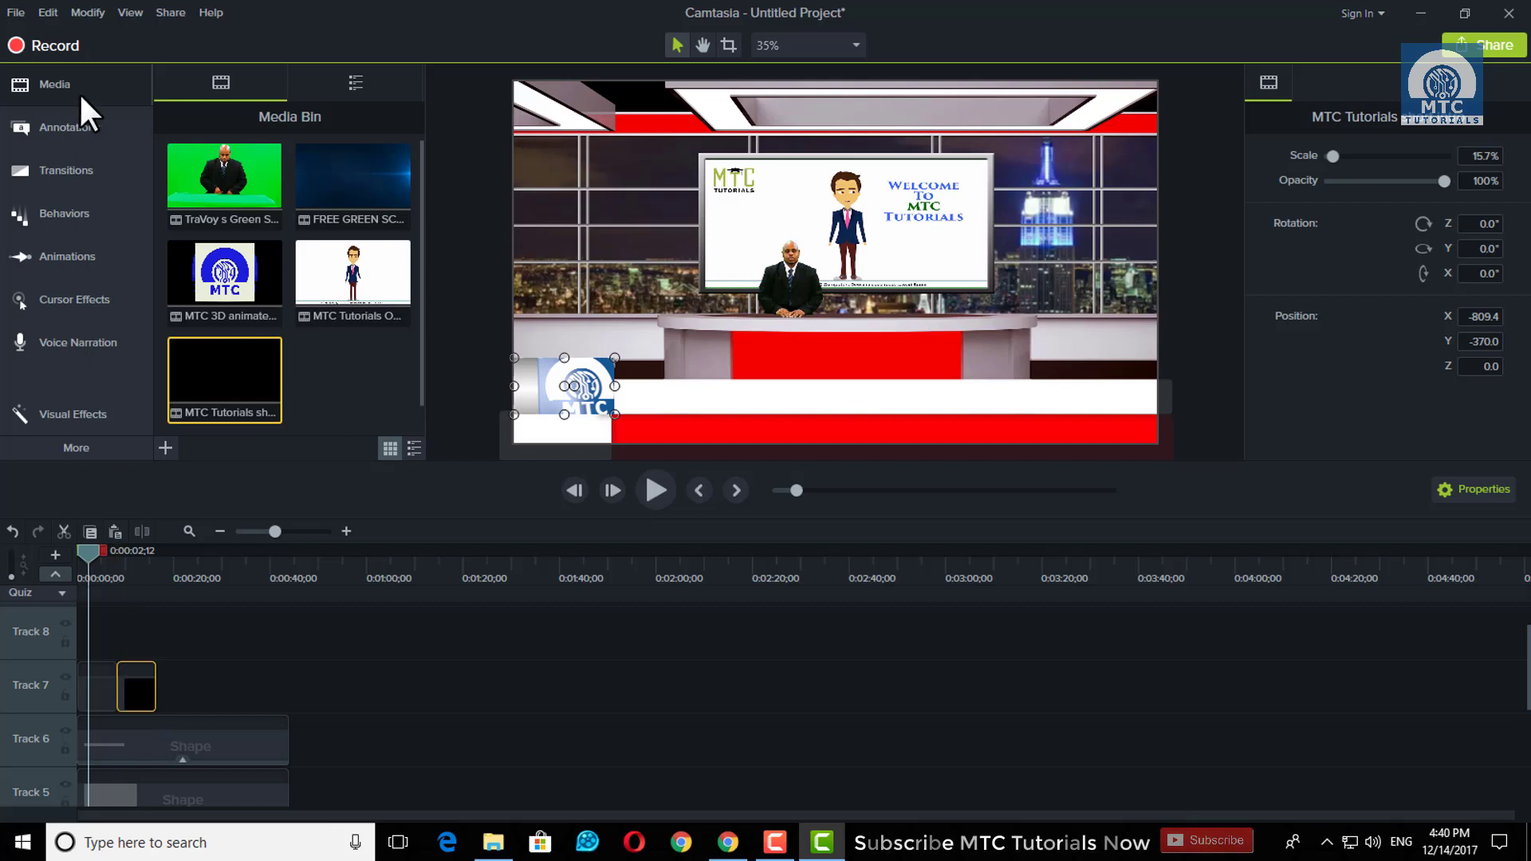
click(55, 9)
click(97, 128)
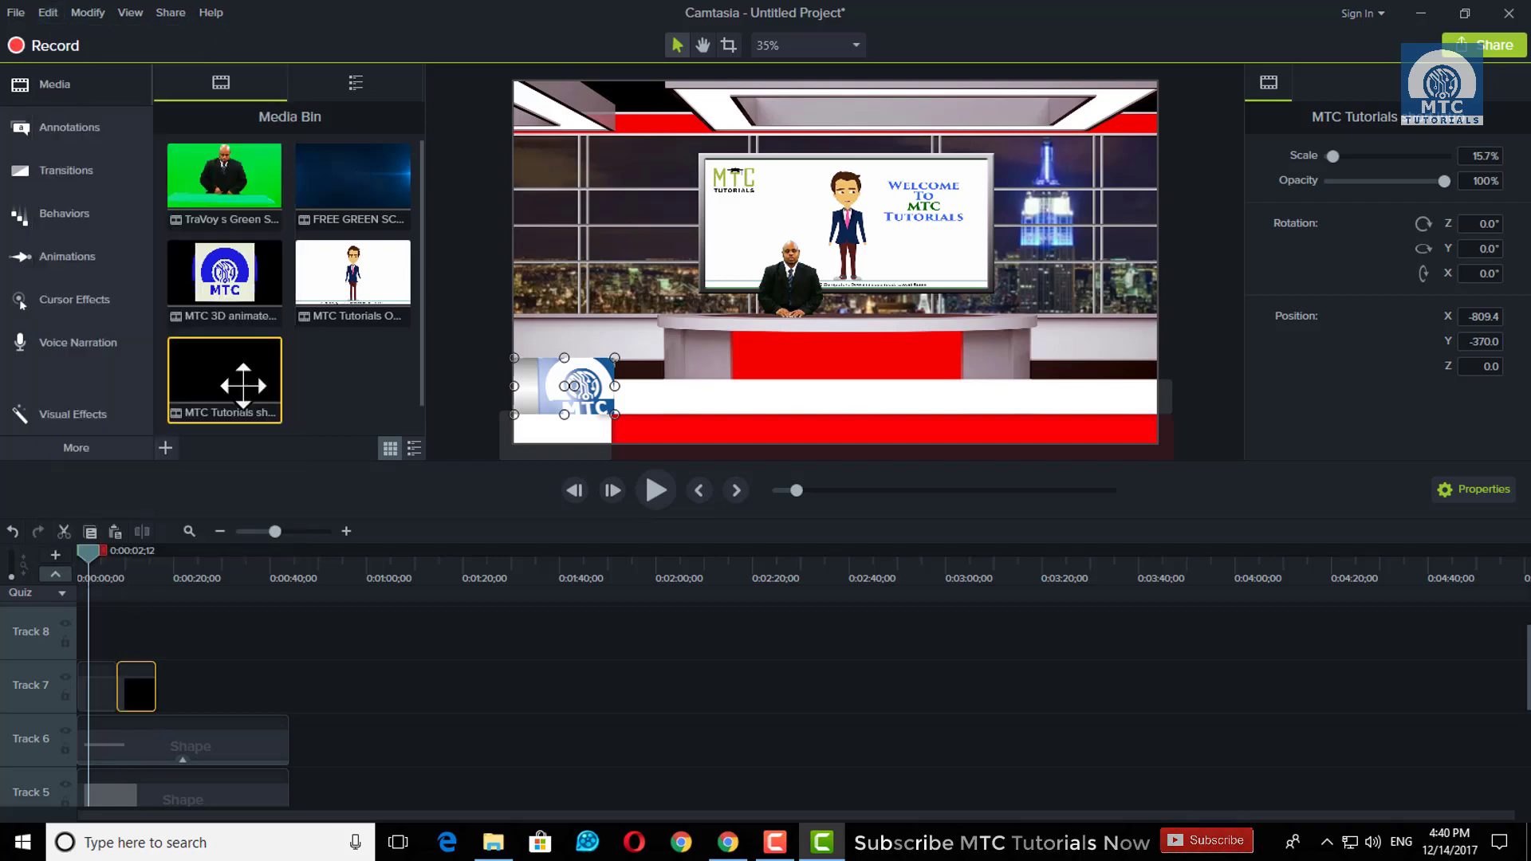
drag(99, 653, 175, 690)
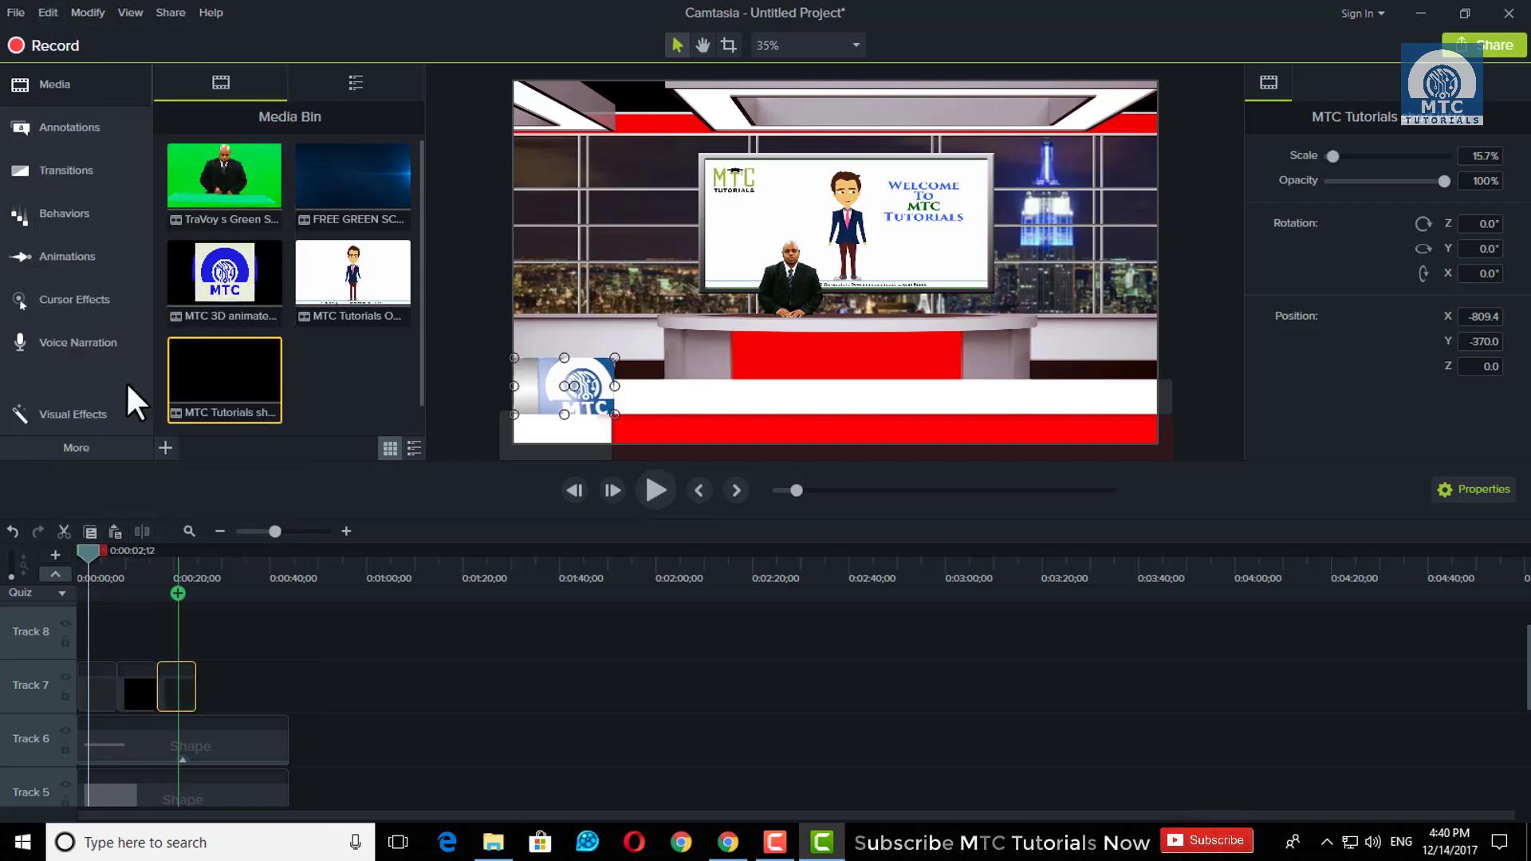
click(49, 13)
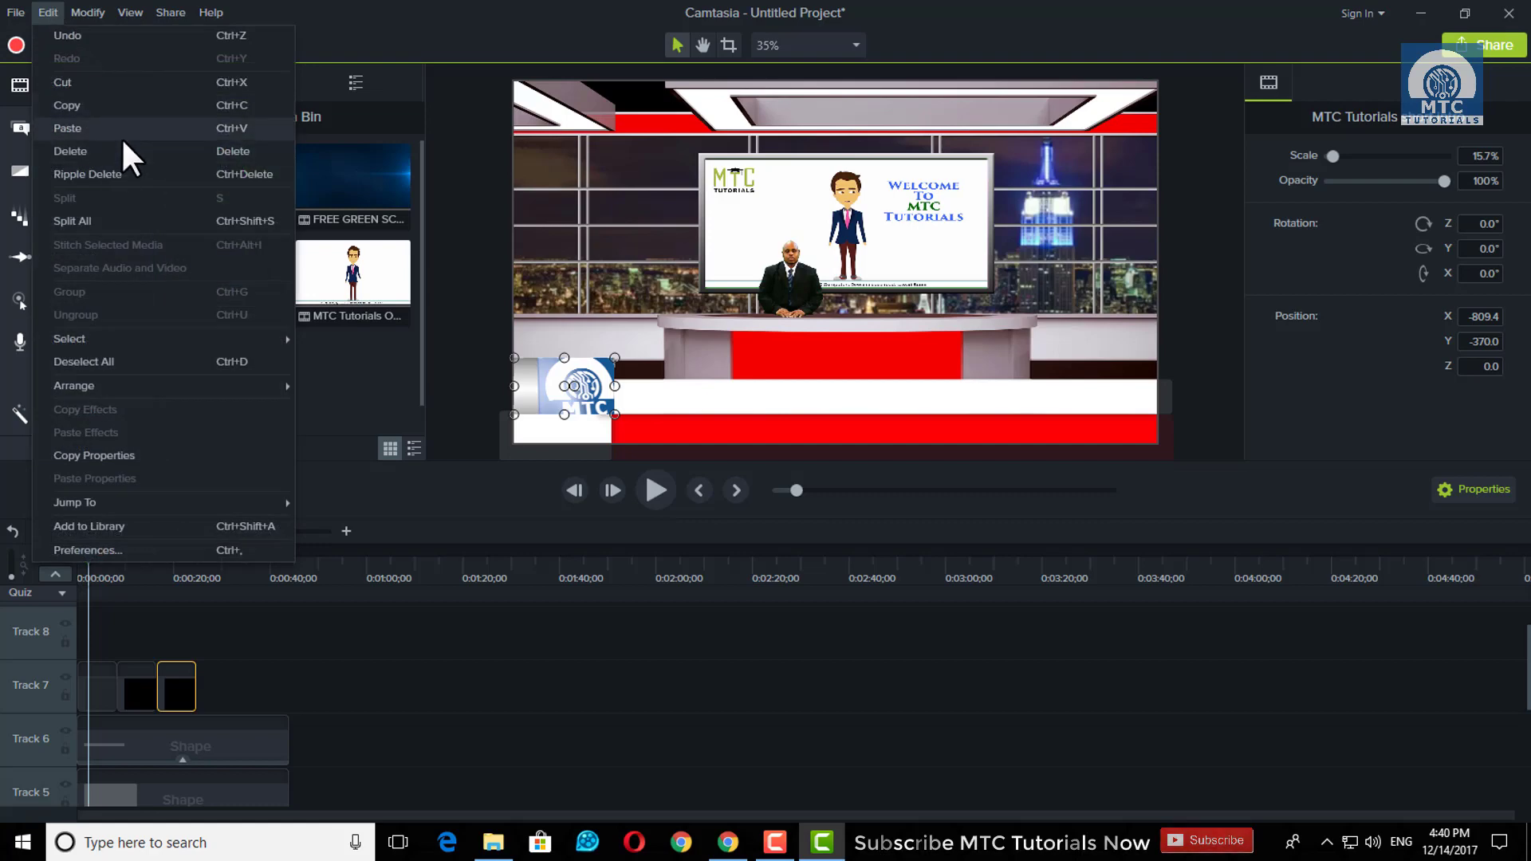
click(120, 132)
drag(112, 638, 233, 680)
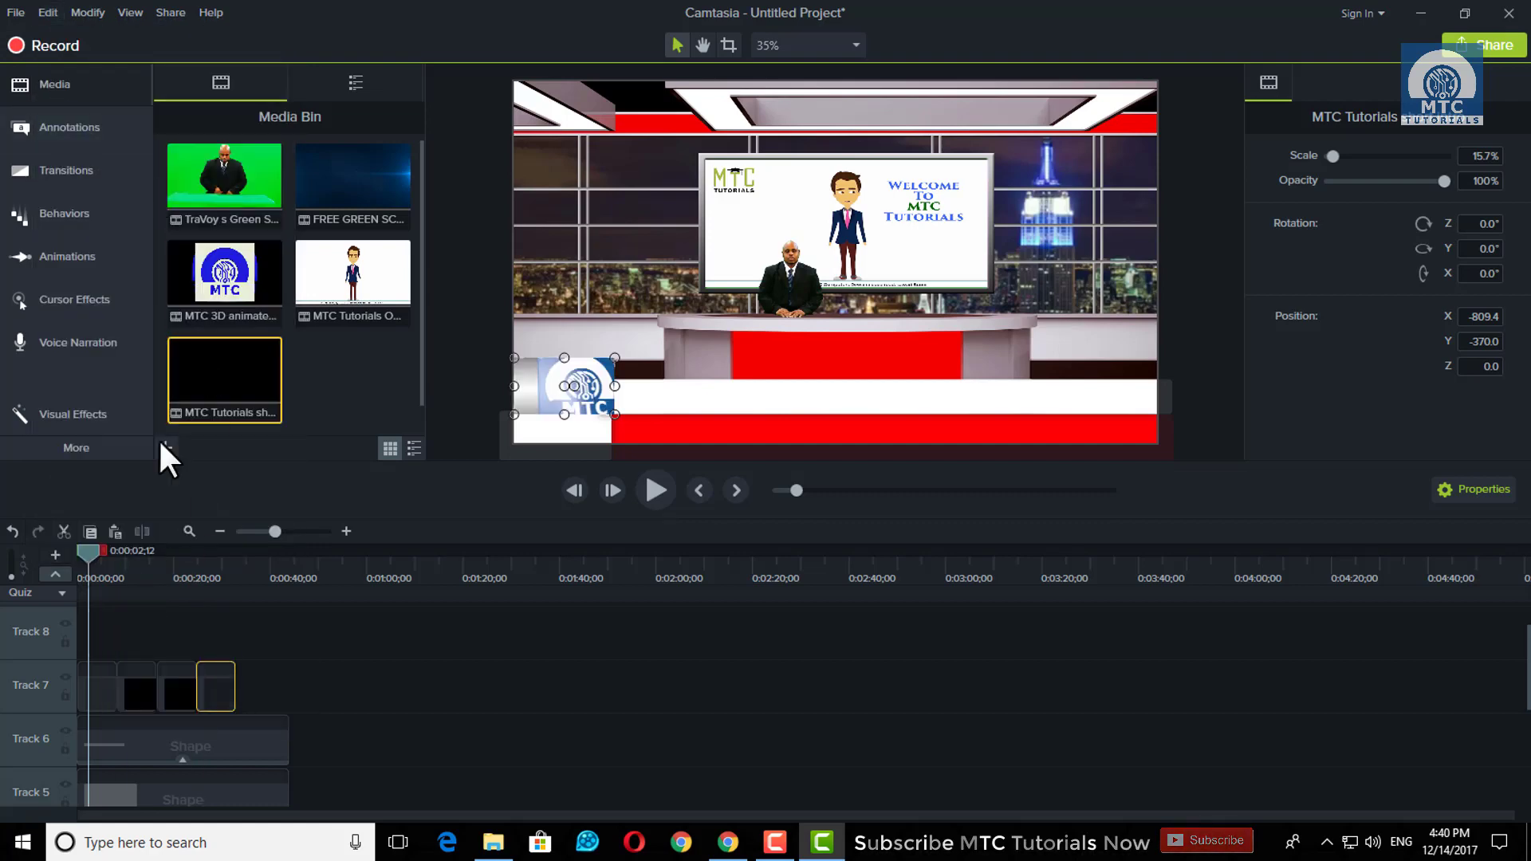
Append two more pasted logo copies to the end of the Track 7 chain
click(50, 13)
click(87, 127)
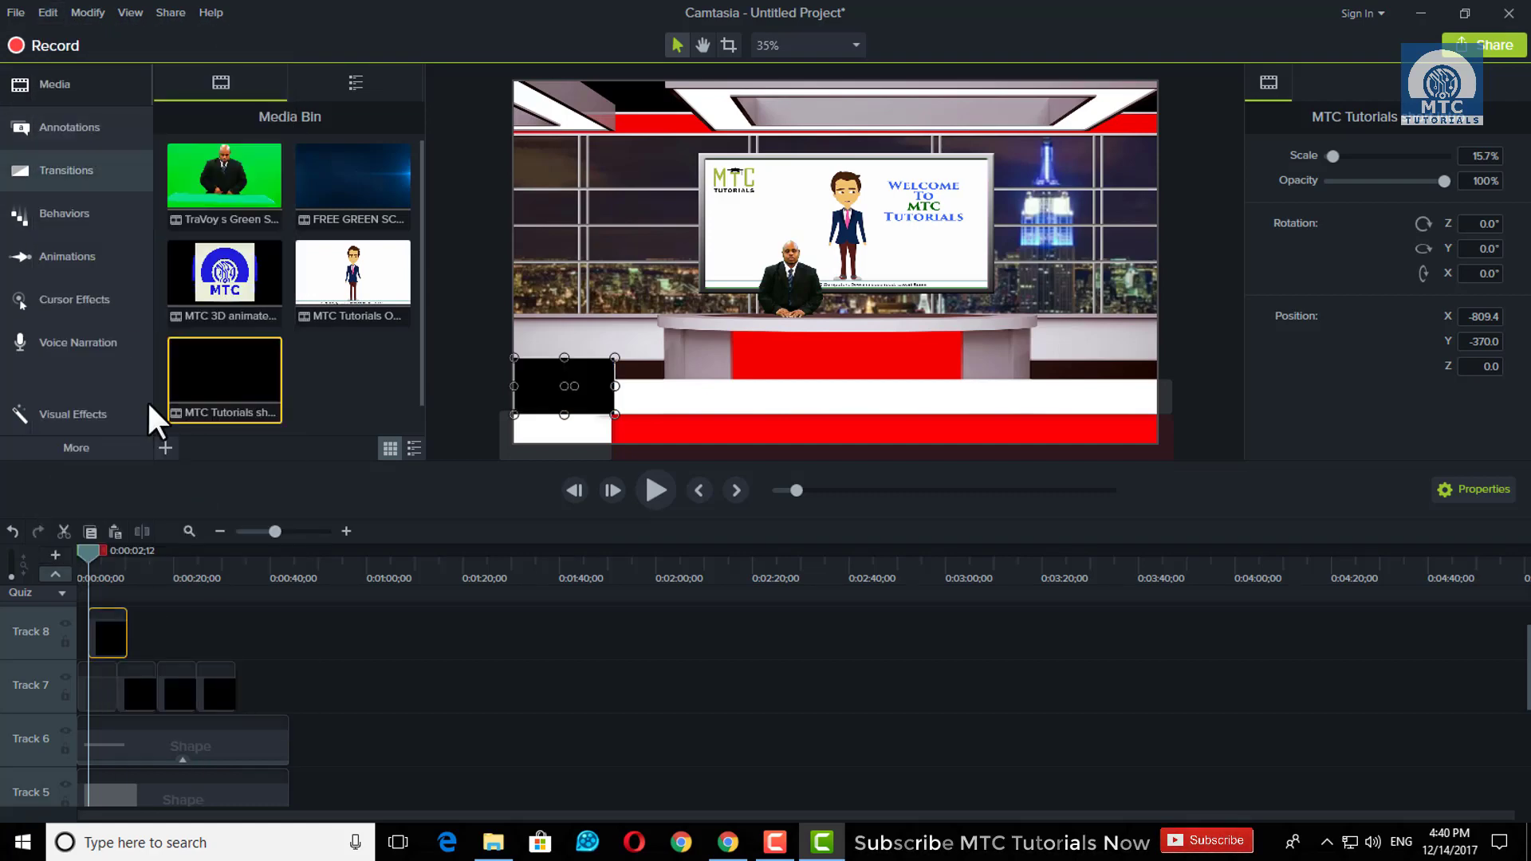
drag(103, 642, 255, 688)
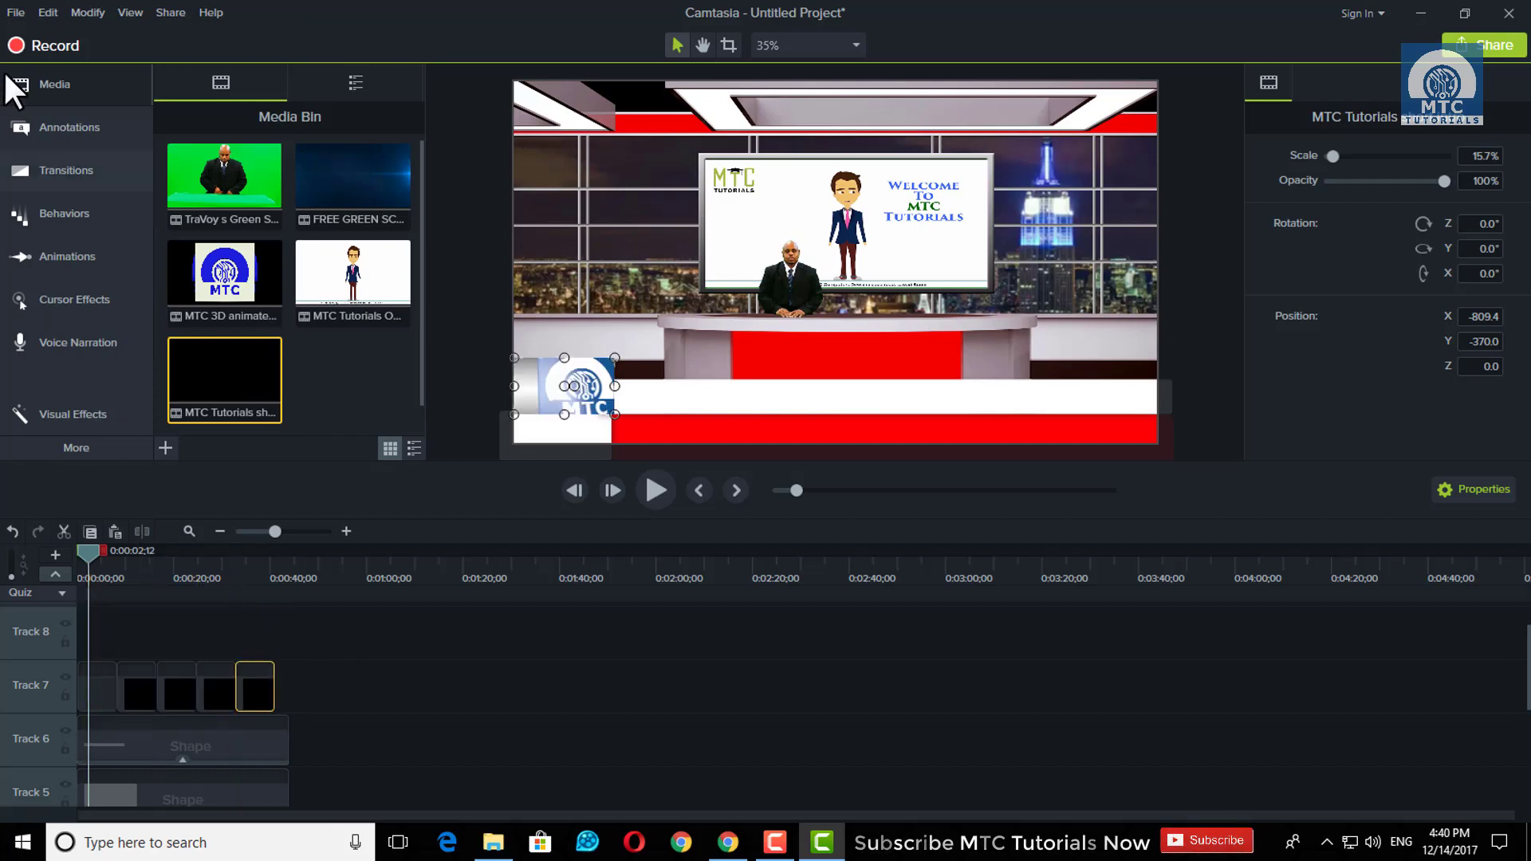
click(48, 12)
click(80, 128)
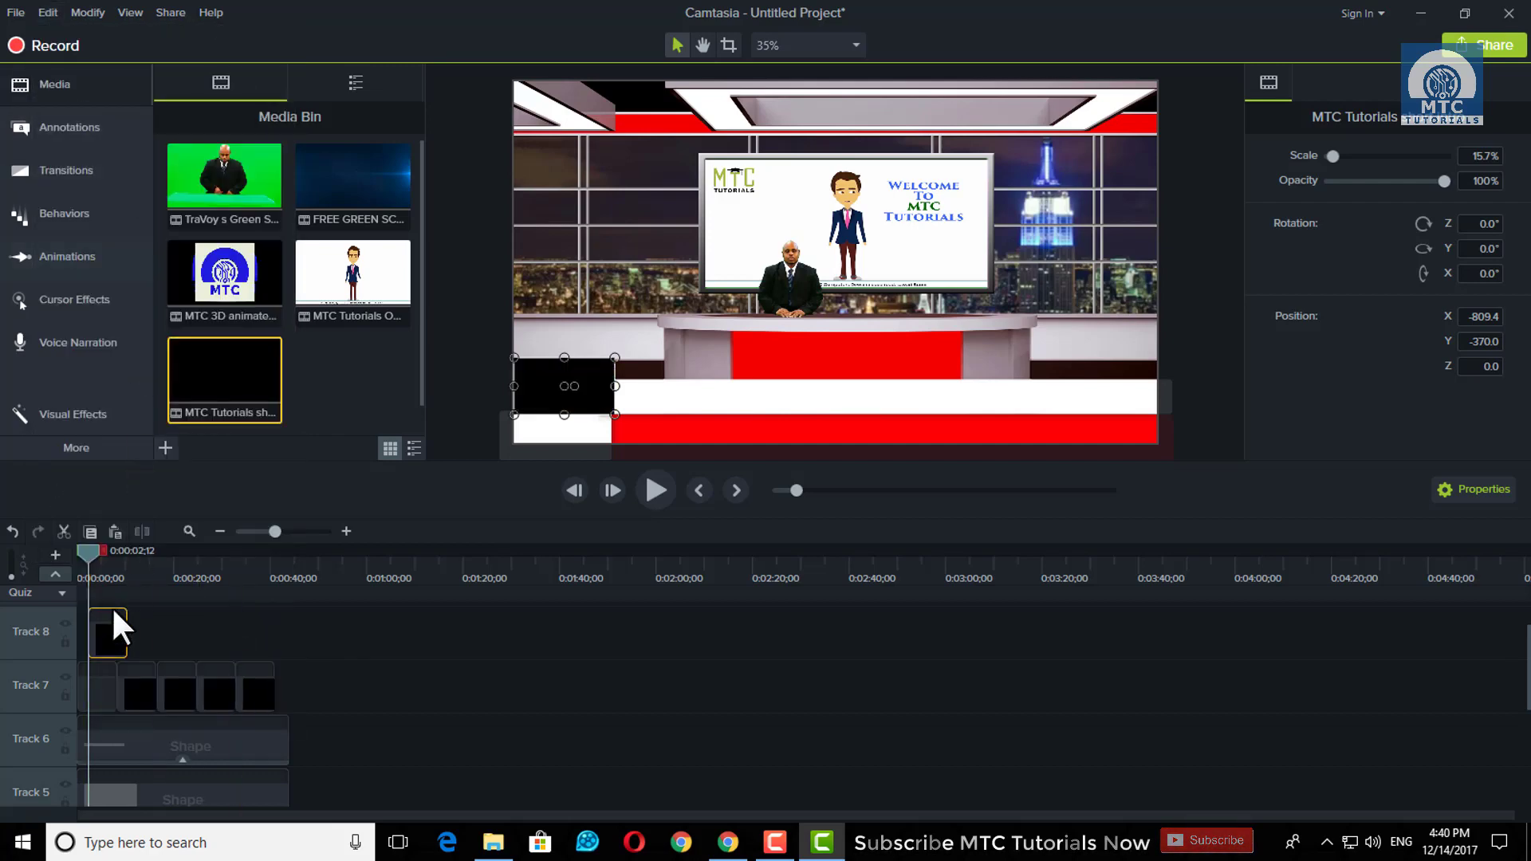
mouse_move(102, 640)
mouse_down()
mouse_move(310, 706)
mouse_move(288, 688)
mouse_up()
click(367, 682)
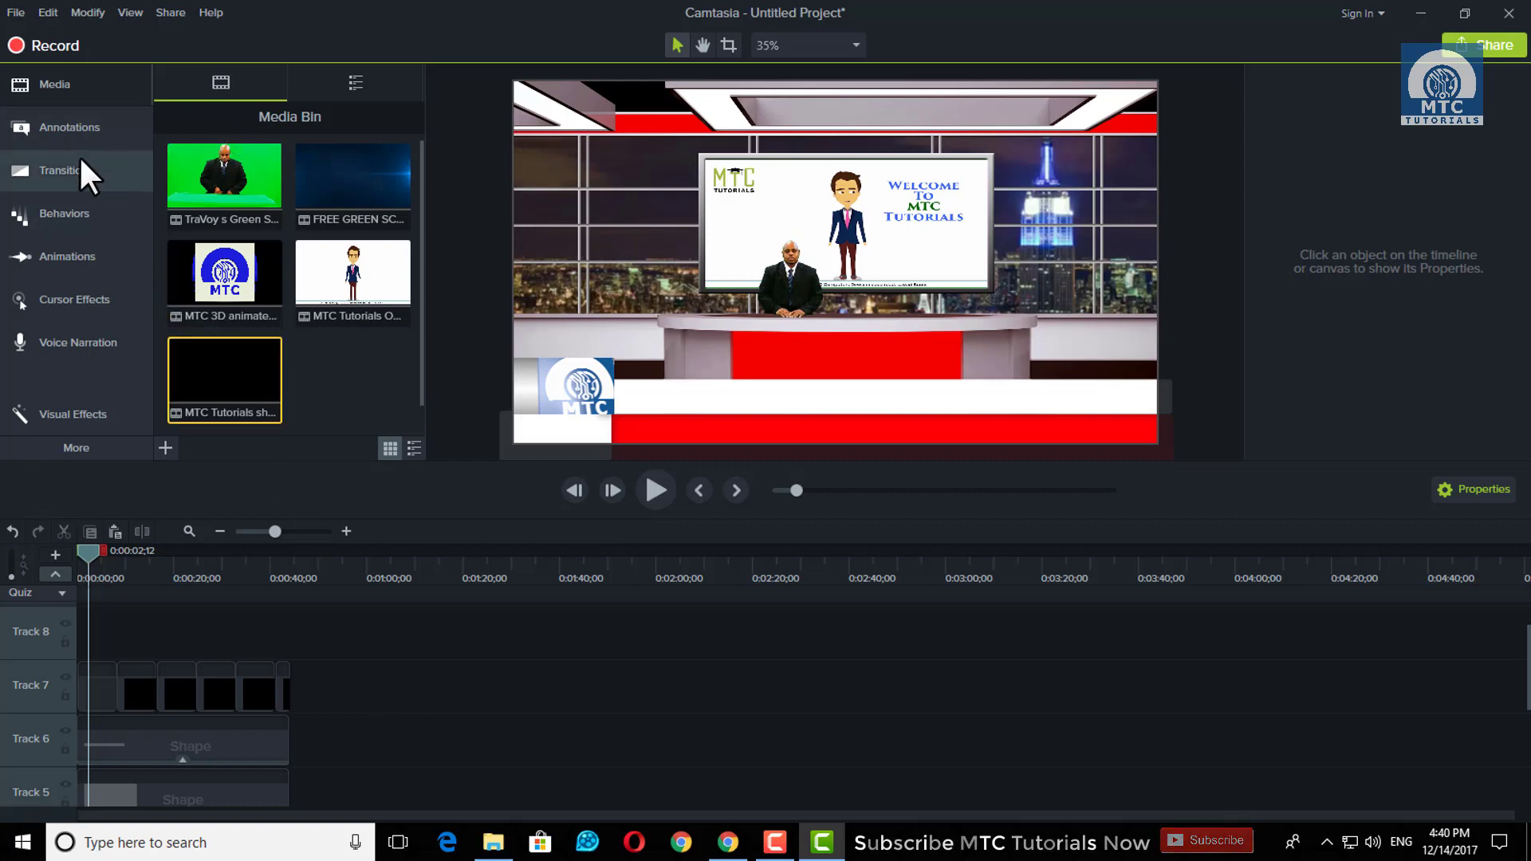
Add a basic ABC text callout on Track 8 and move it down onto the banner
click(75, 128)
click(171, 74)
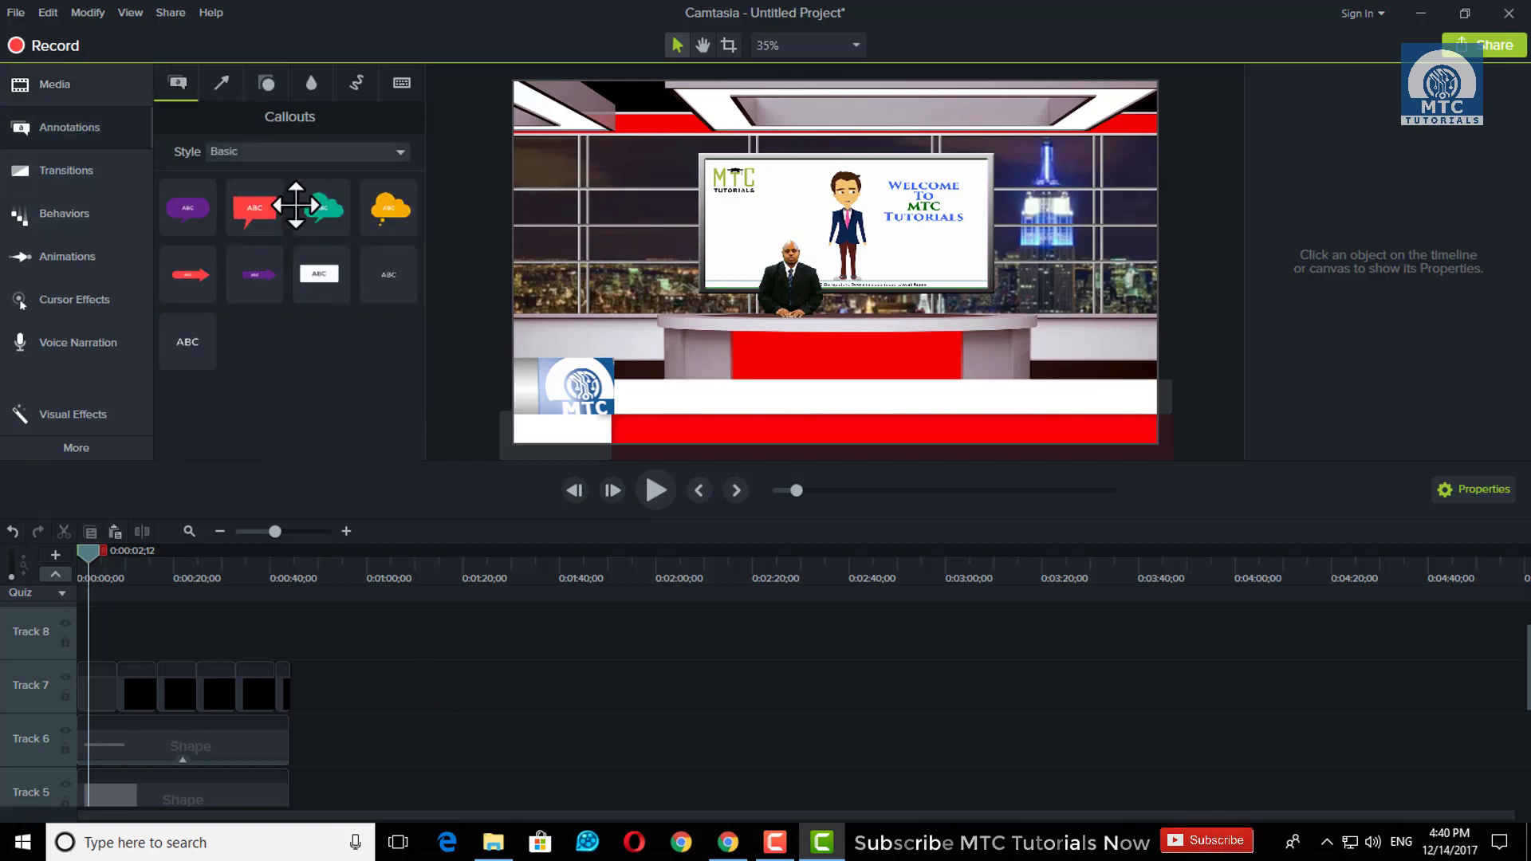
mouse_move(190, 339)
mouse_down()
mouse_move(74, 643)
mouse_move(88, 616)
mouse_up()
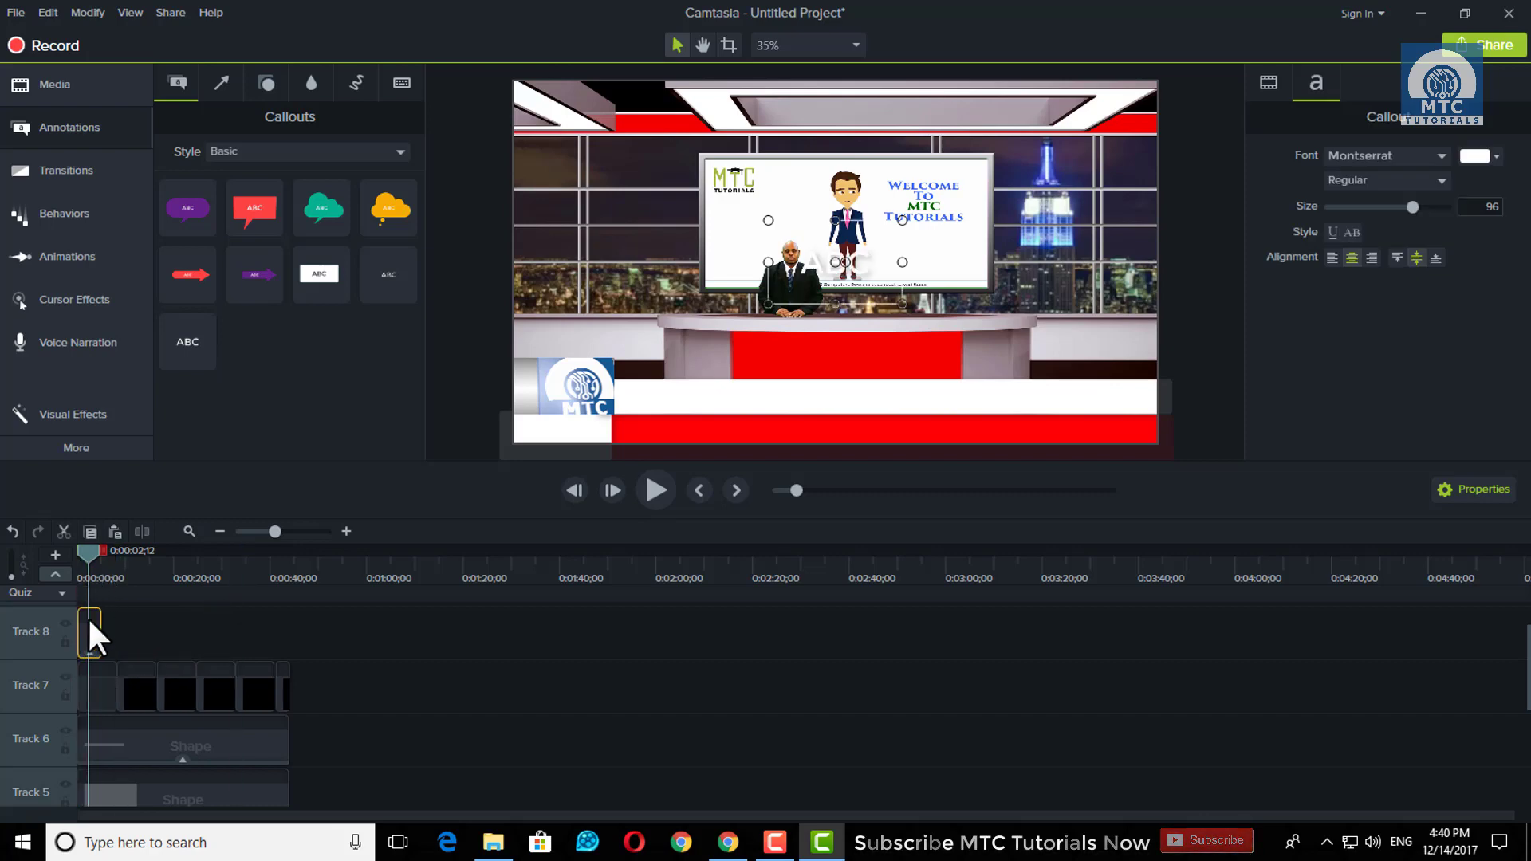
drag(822, 259, 768, 397)
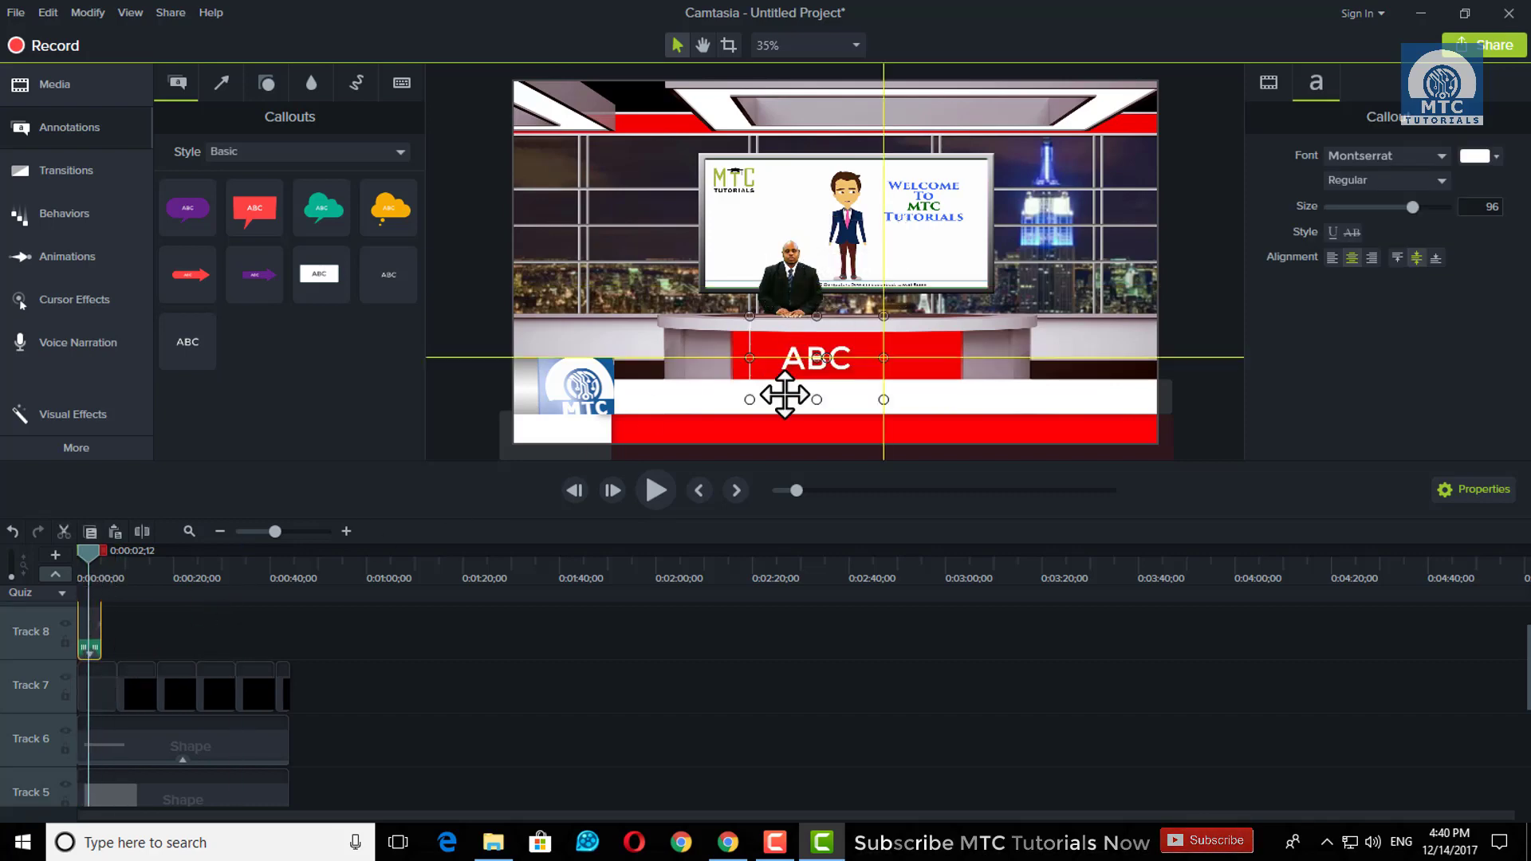
Remove the callout's drop shadow and set its font colour to dark grey #3E3E3E
click(1276, 84)
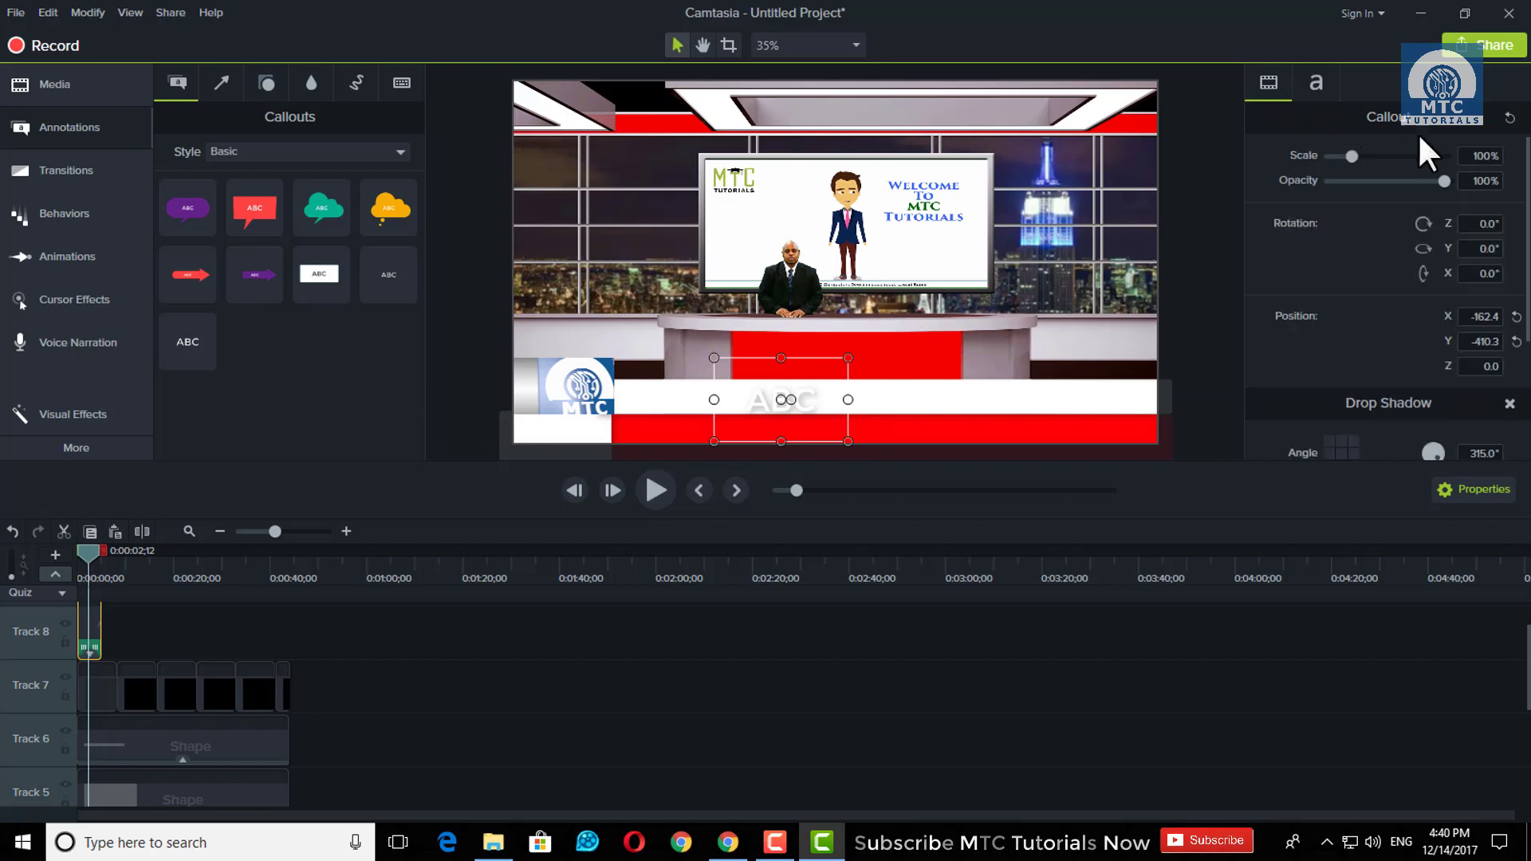
click(1509, 404)
click(1316, 83)
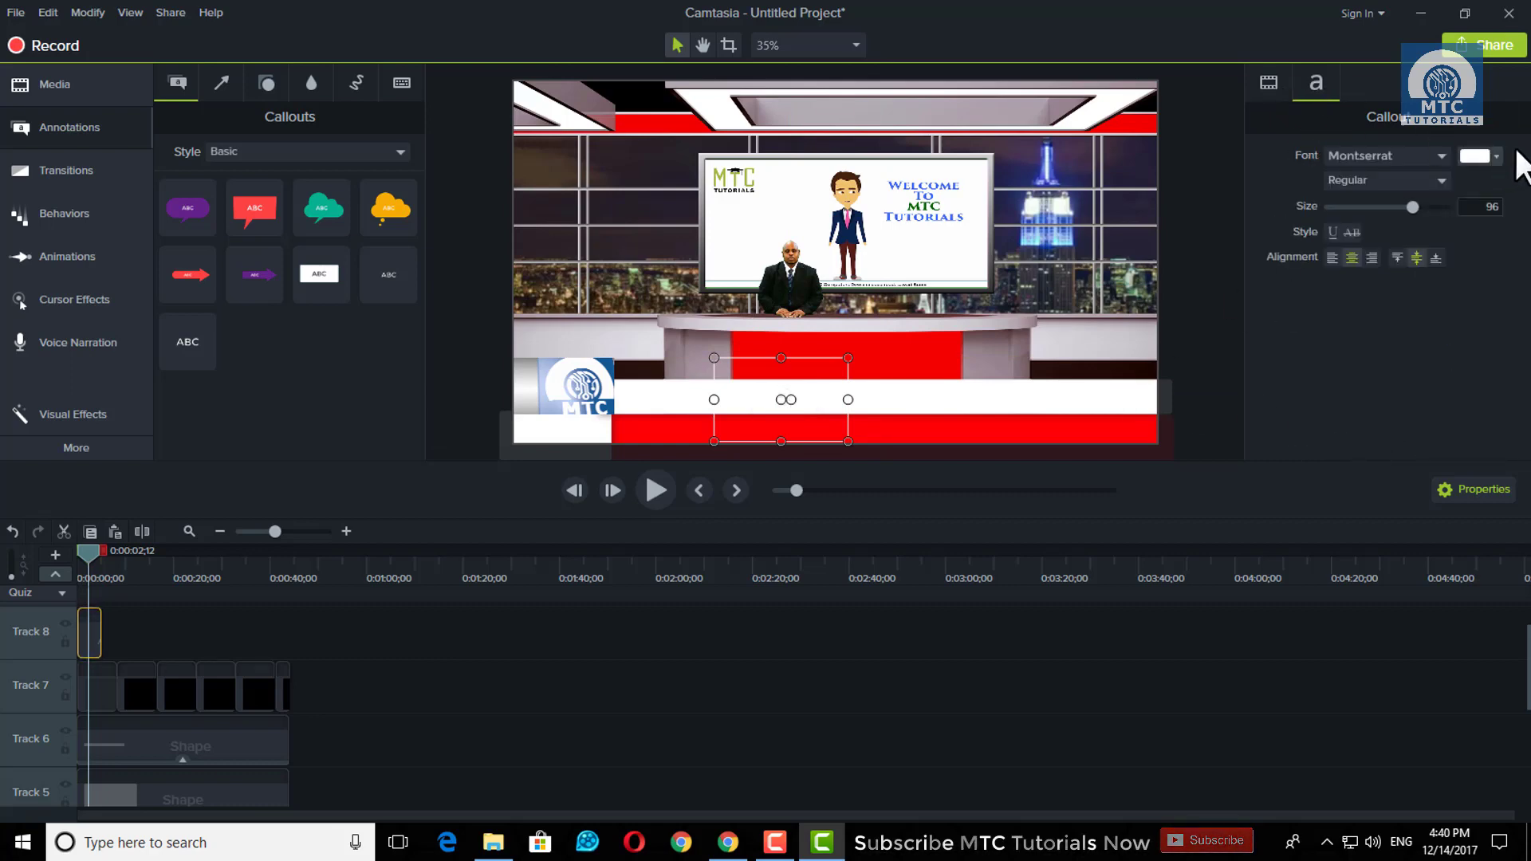
click(1500, 153)
click(1336, 330)
drag(1332, 332, 1323, 322)
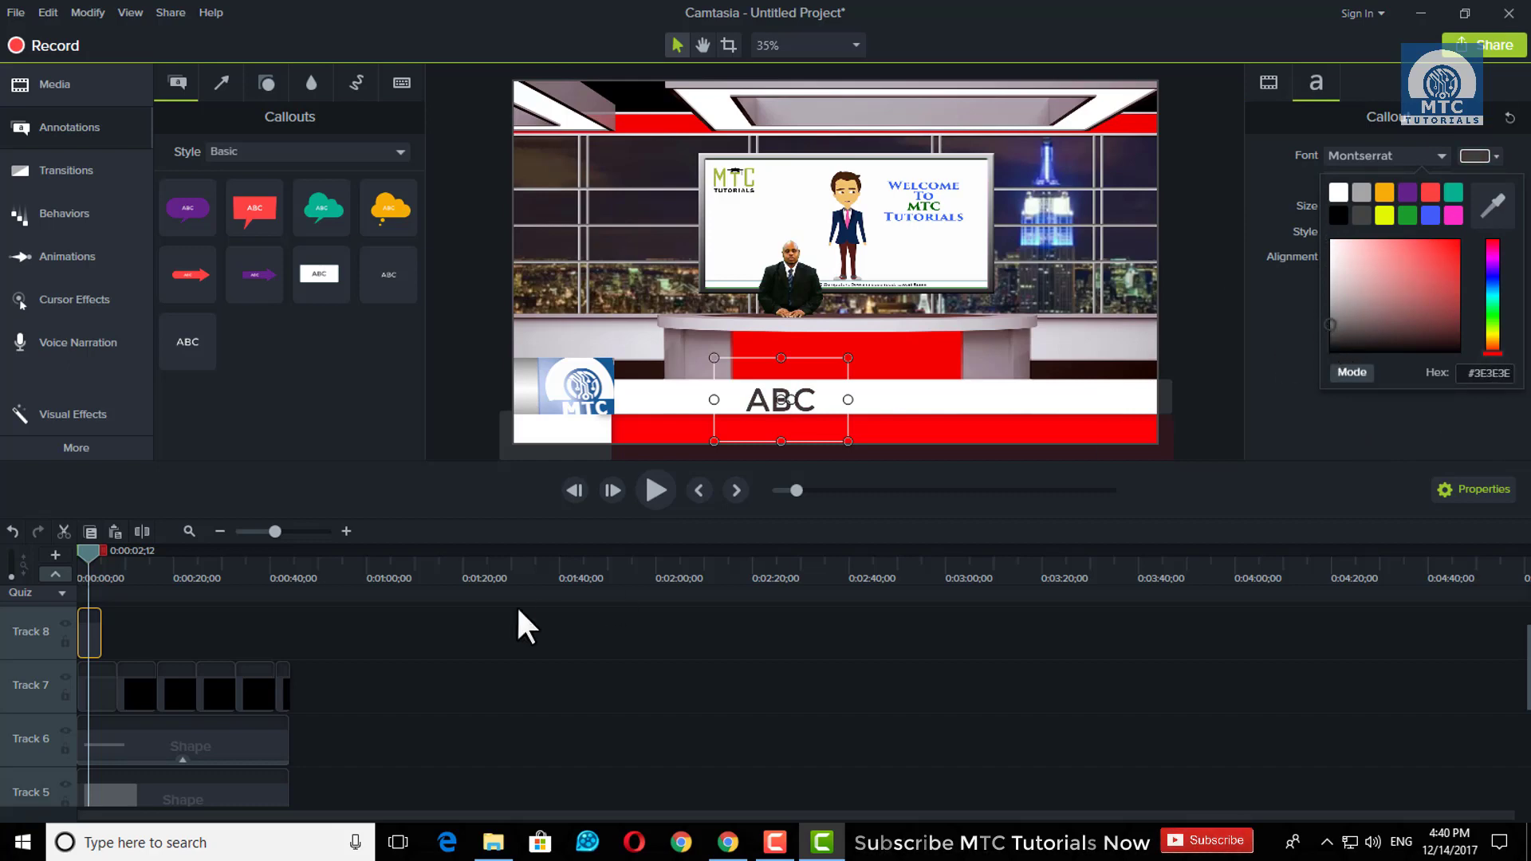
click(390, 625)
Set text size 72, type 'Please Subscribe This Channel for more videos', and fit it on the white bar
click(94, 647)
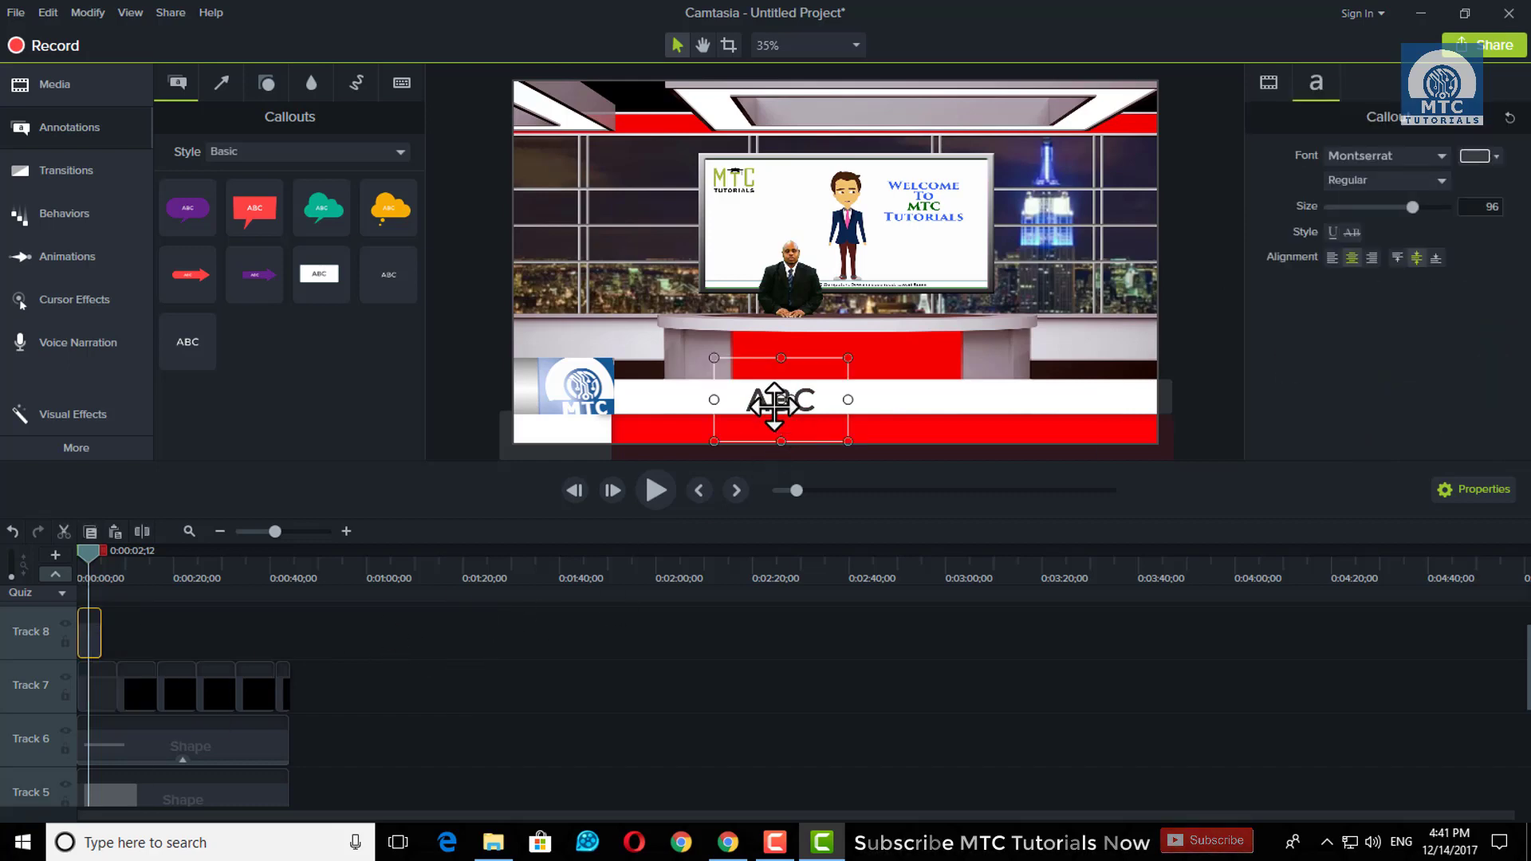
drag(777, 402, 703, 390)
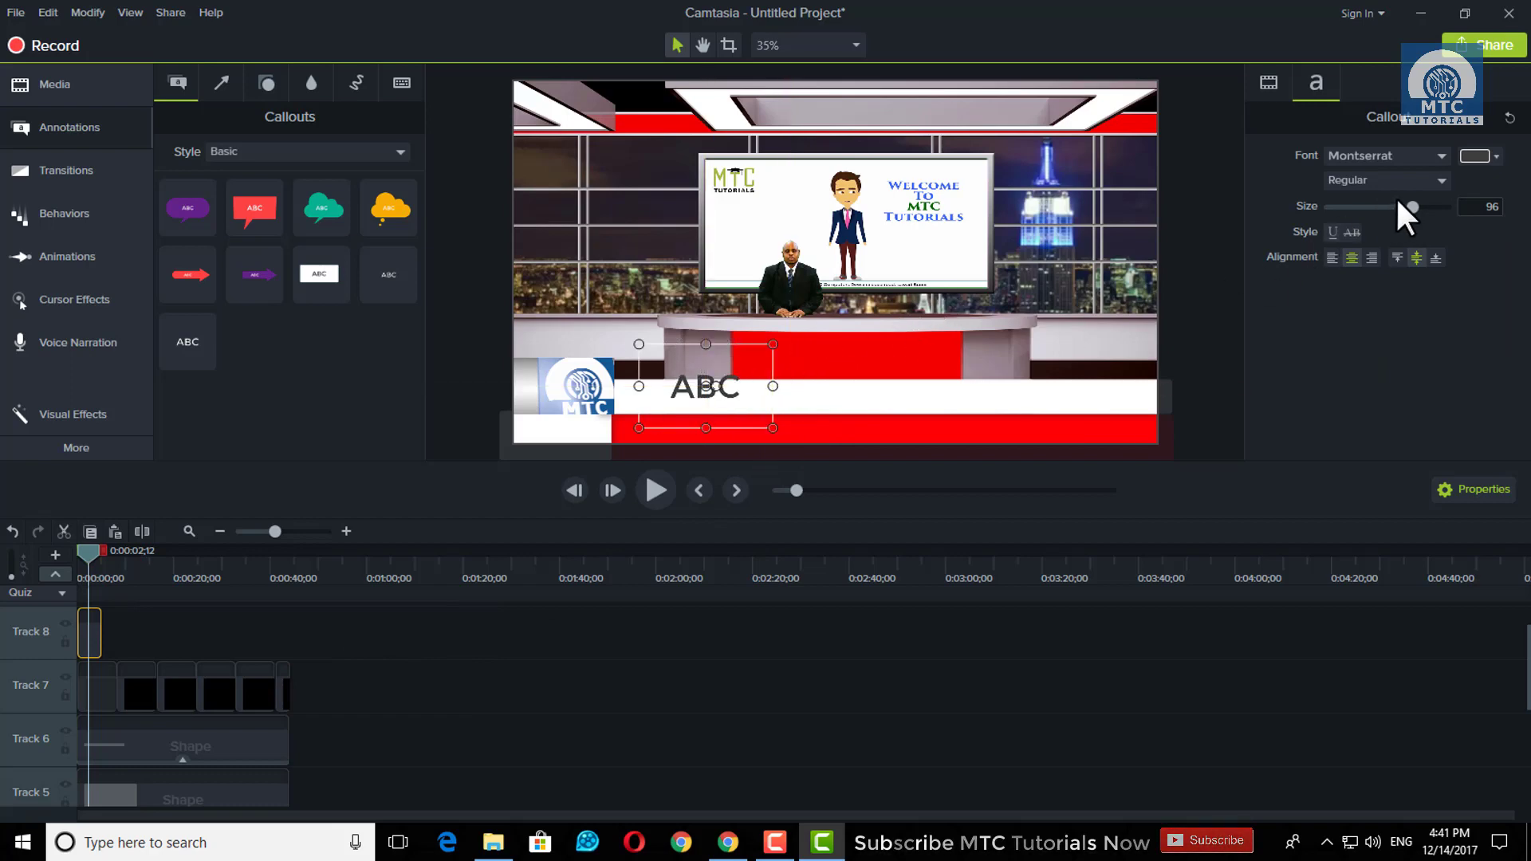
drag(1403, 205, 1388, 207)
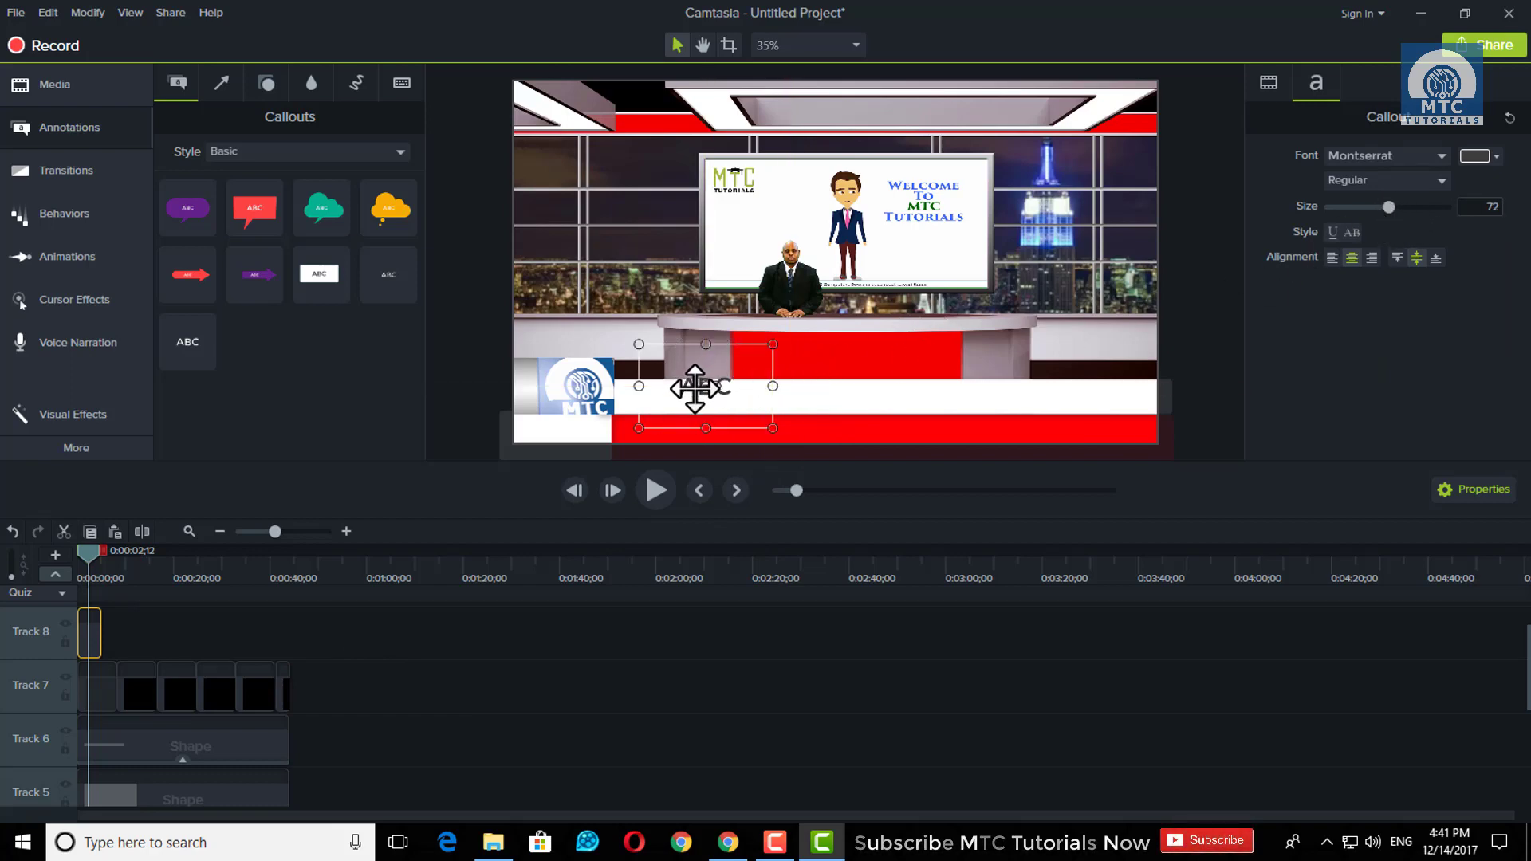
drag(695, 390, 648, 403)
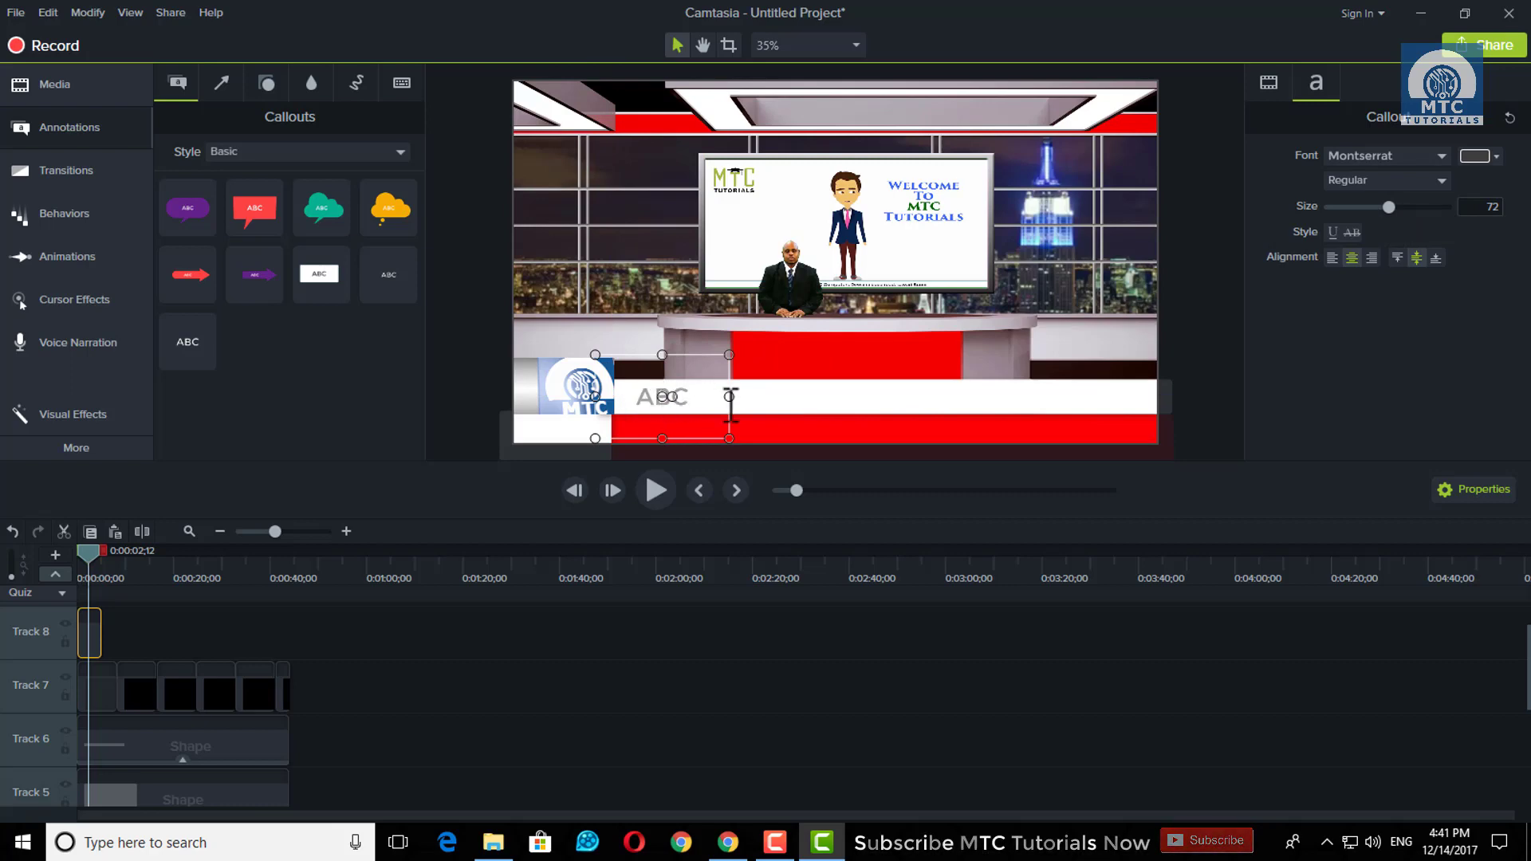
text(Please Subscribe Thi)
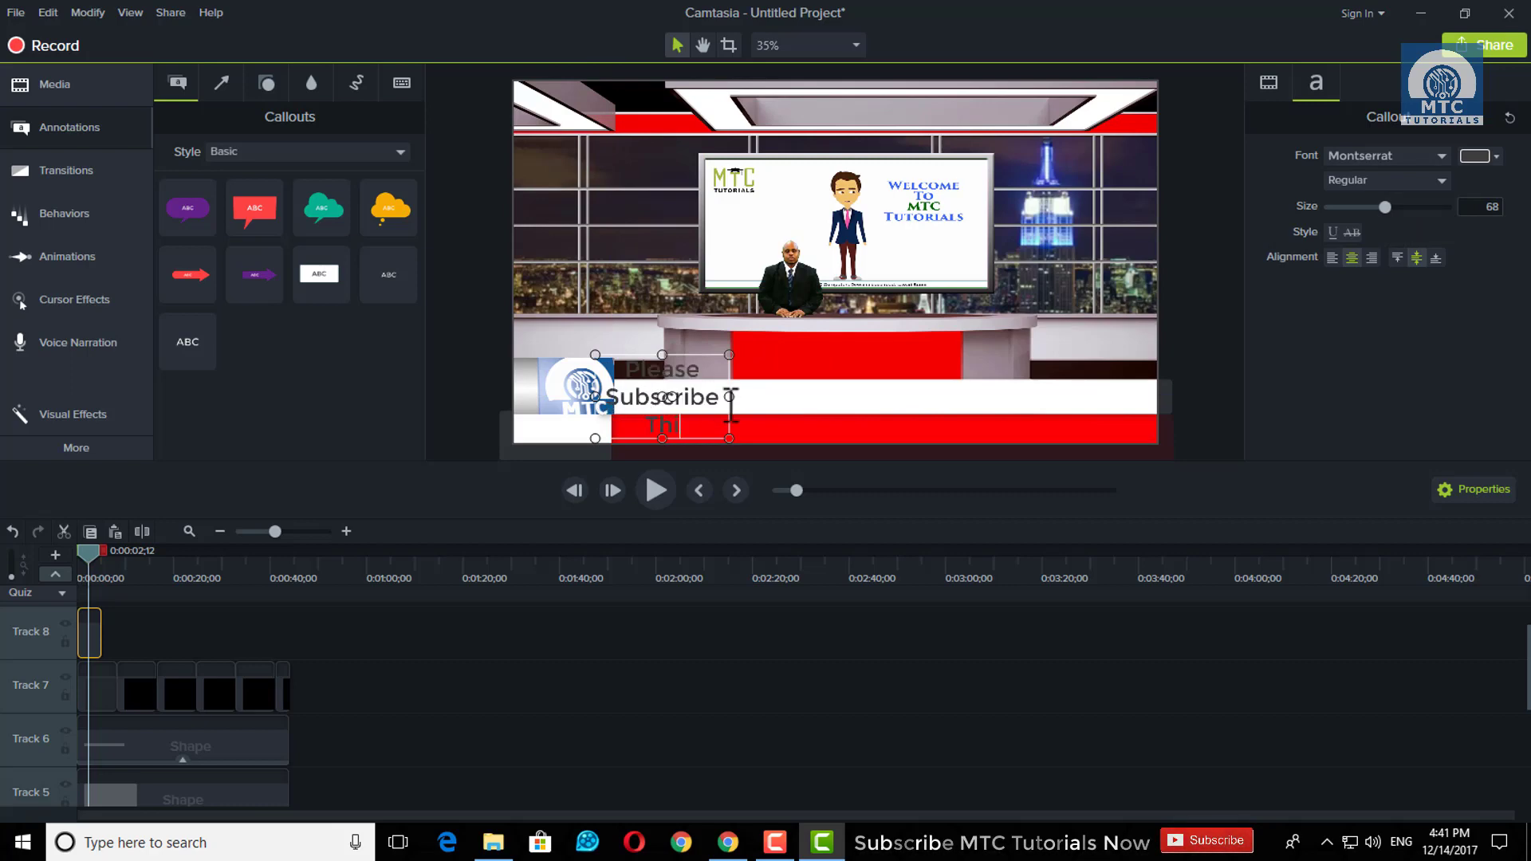
text(s Channel for more videos)
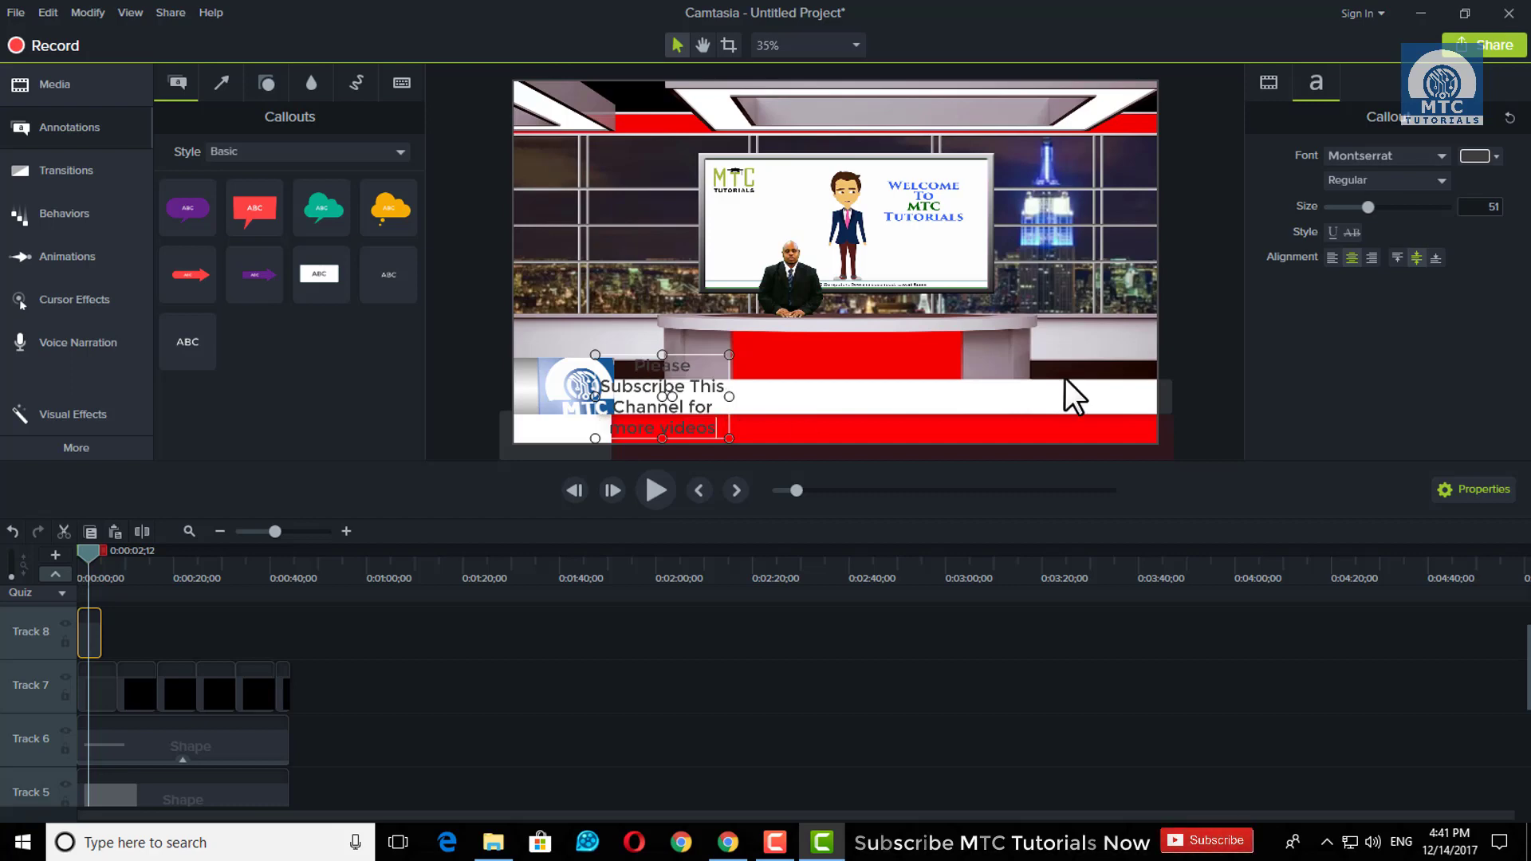
drag(728, 437, 1047, 386)
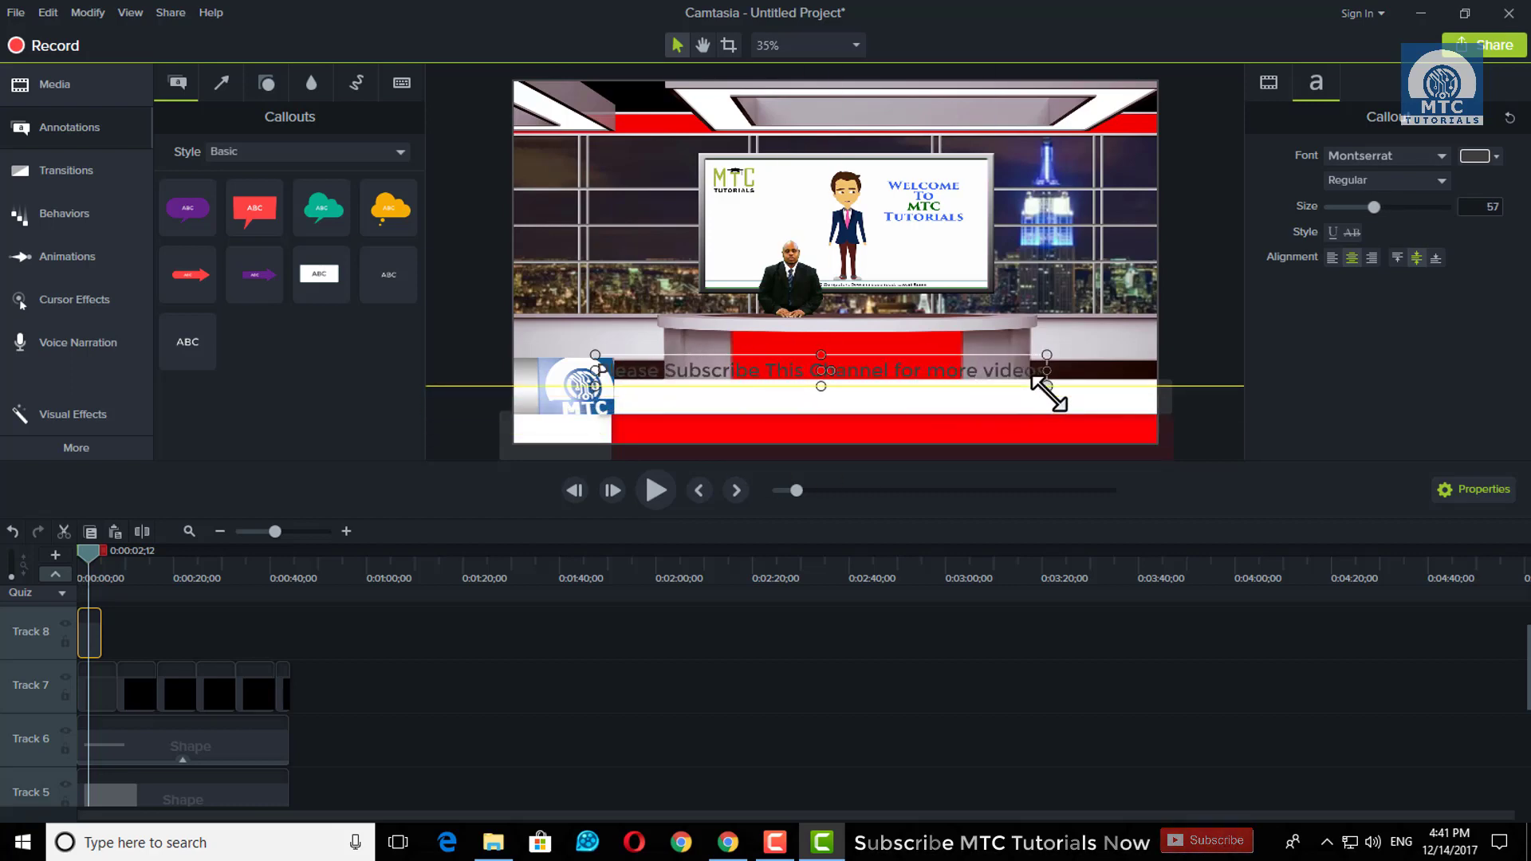
drag(952, 369, 984, 392)
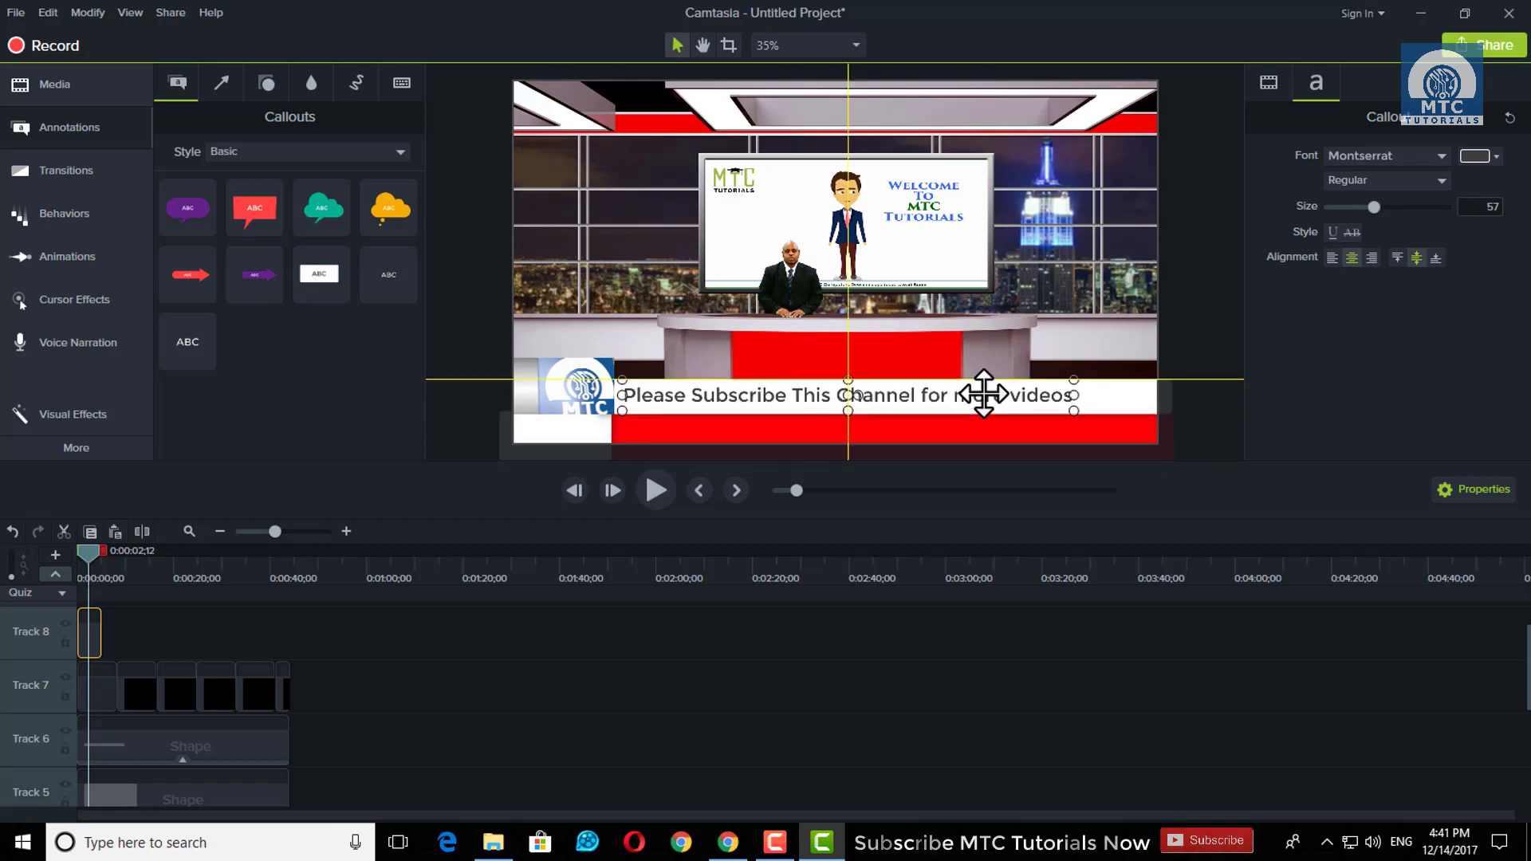
click(1217, 430)
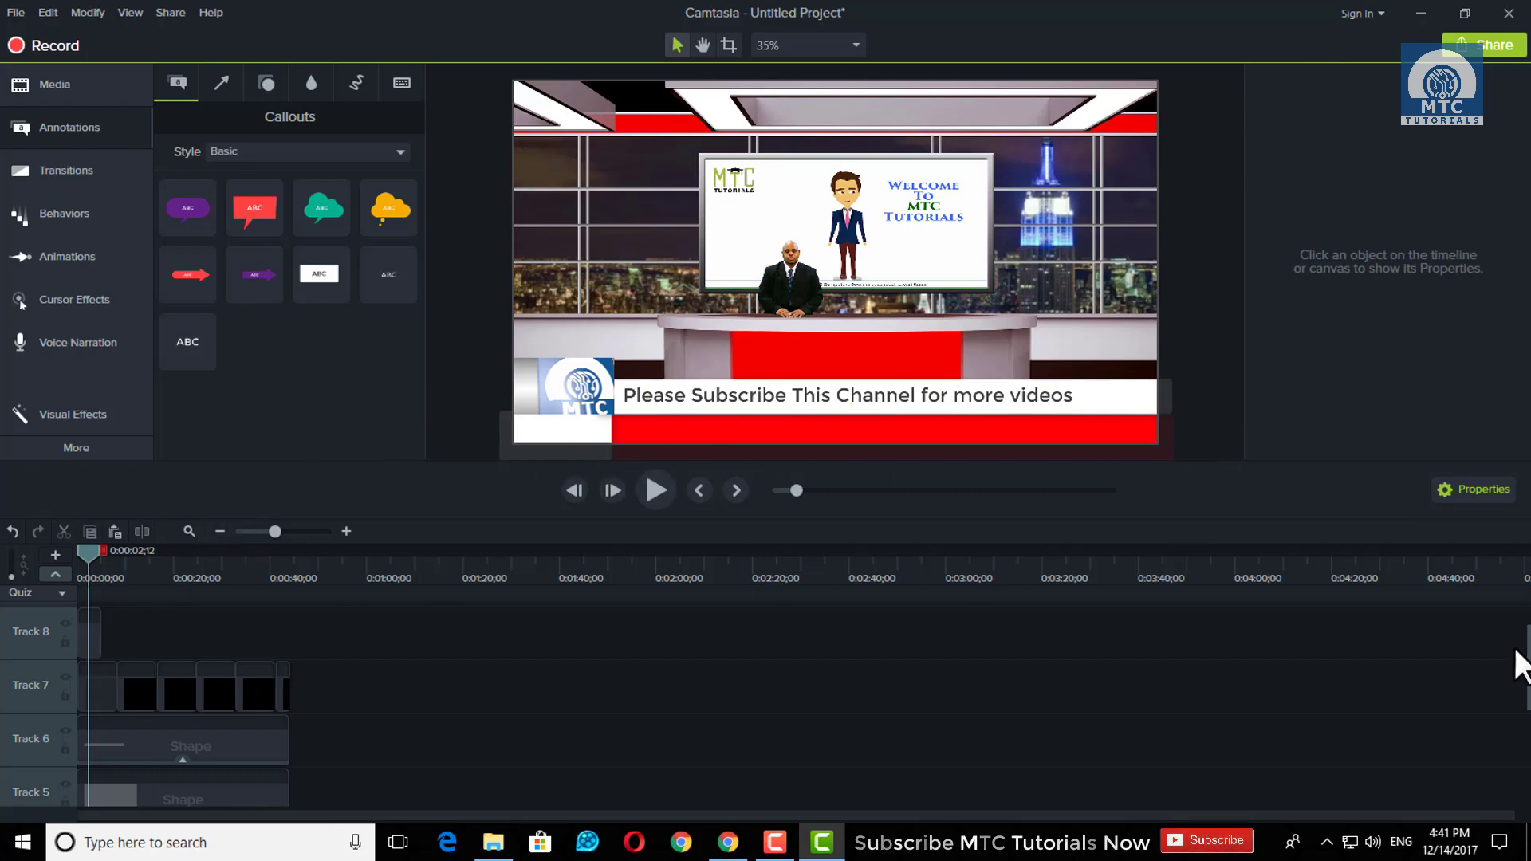
Duplicate the subscribe callout onto a new track
scroll(1519, 666, up, 1)
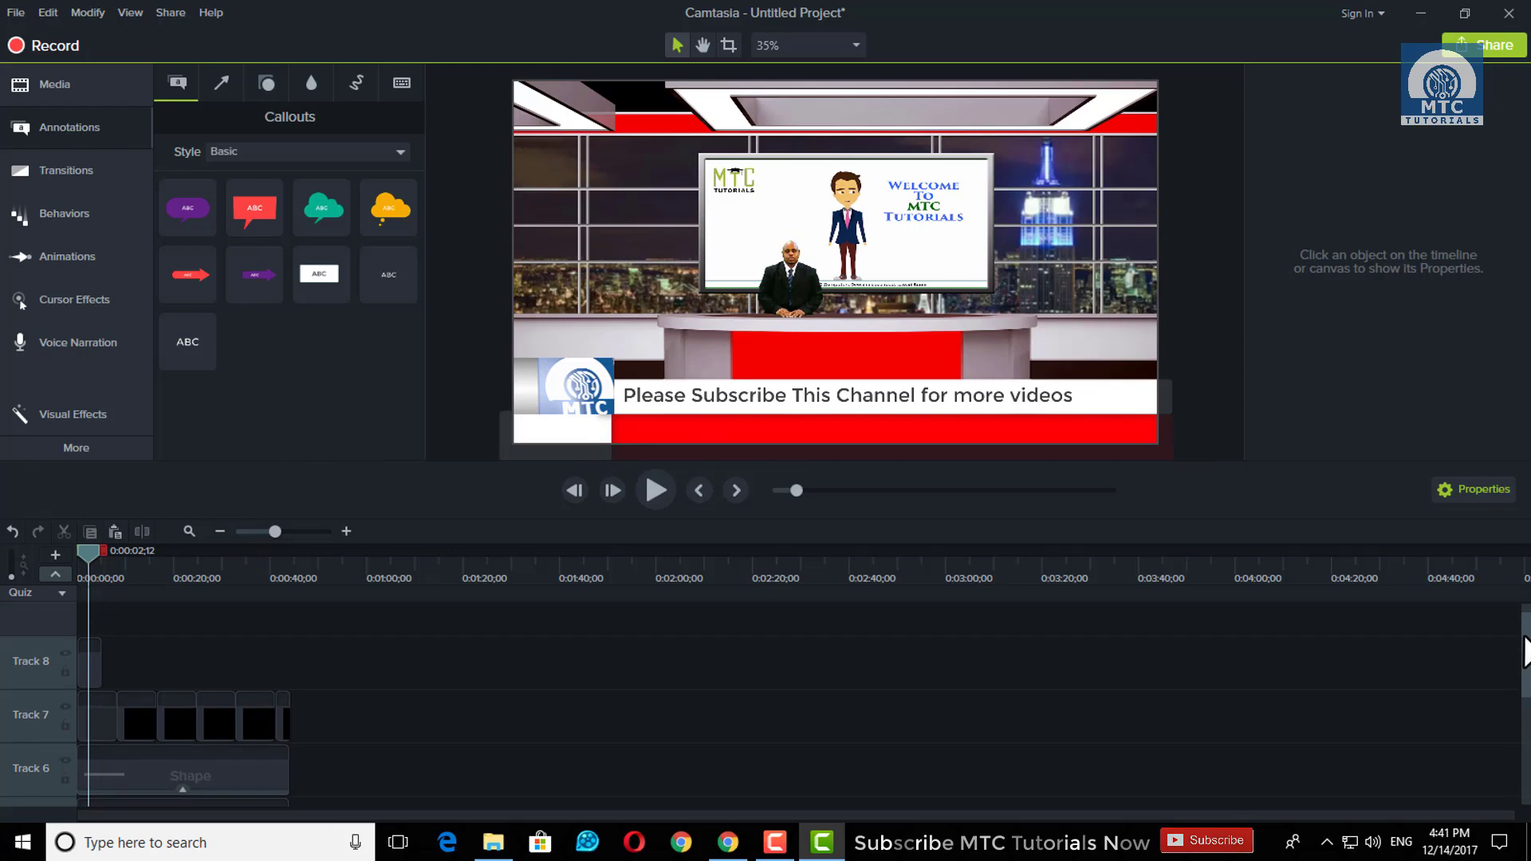
click(90, 664)
right_click(90, 663)
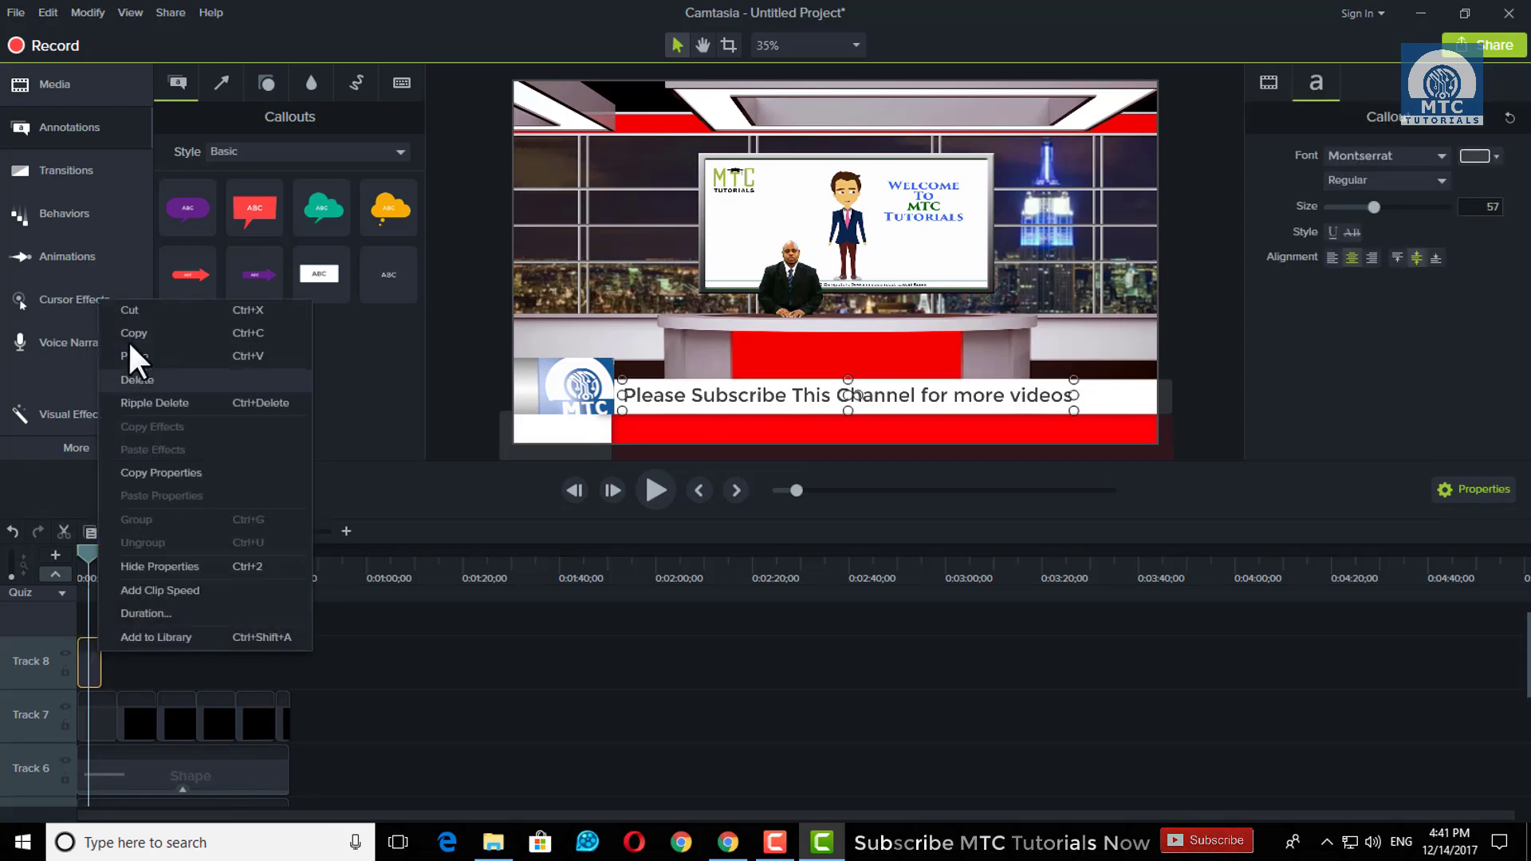
click(48, 13)
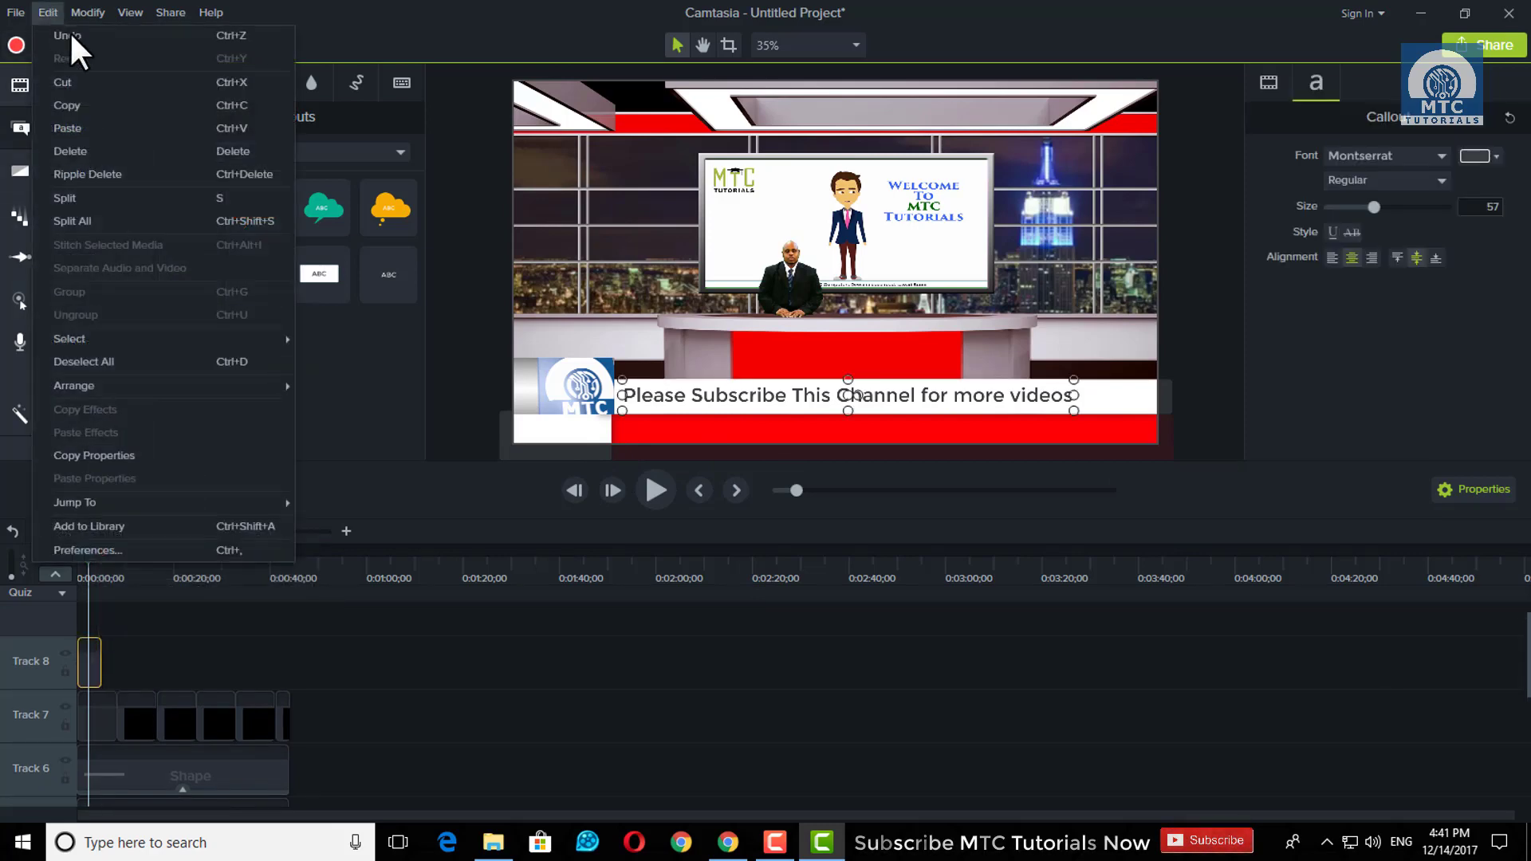
click(80, 128)
click(84, 647)
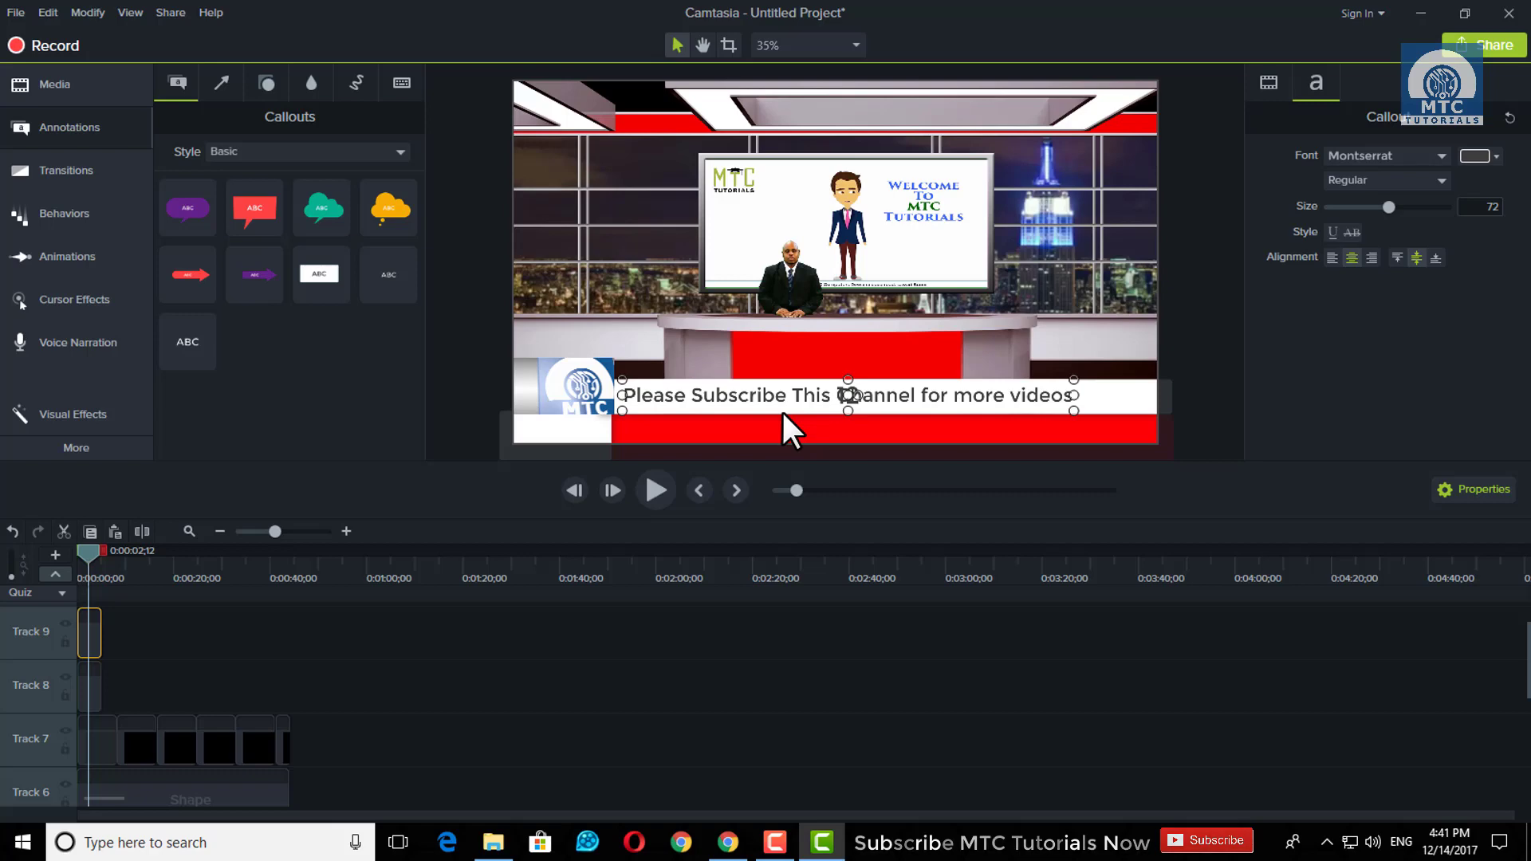
Move the 12:00 callout under the logo and narrow it, text size 57
click(862, 365)
drag(830, 412, 559, 435)
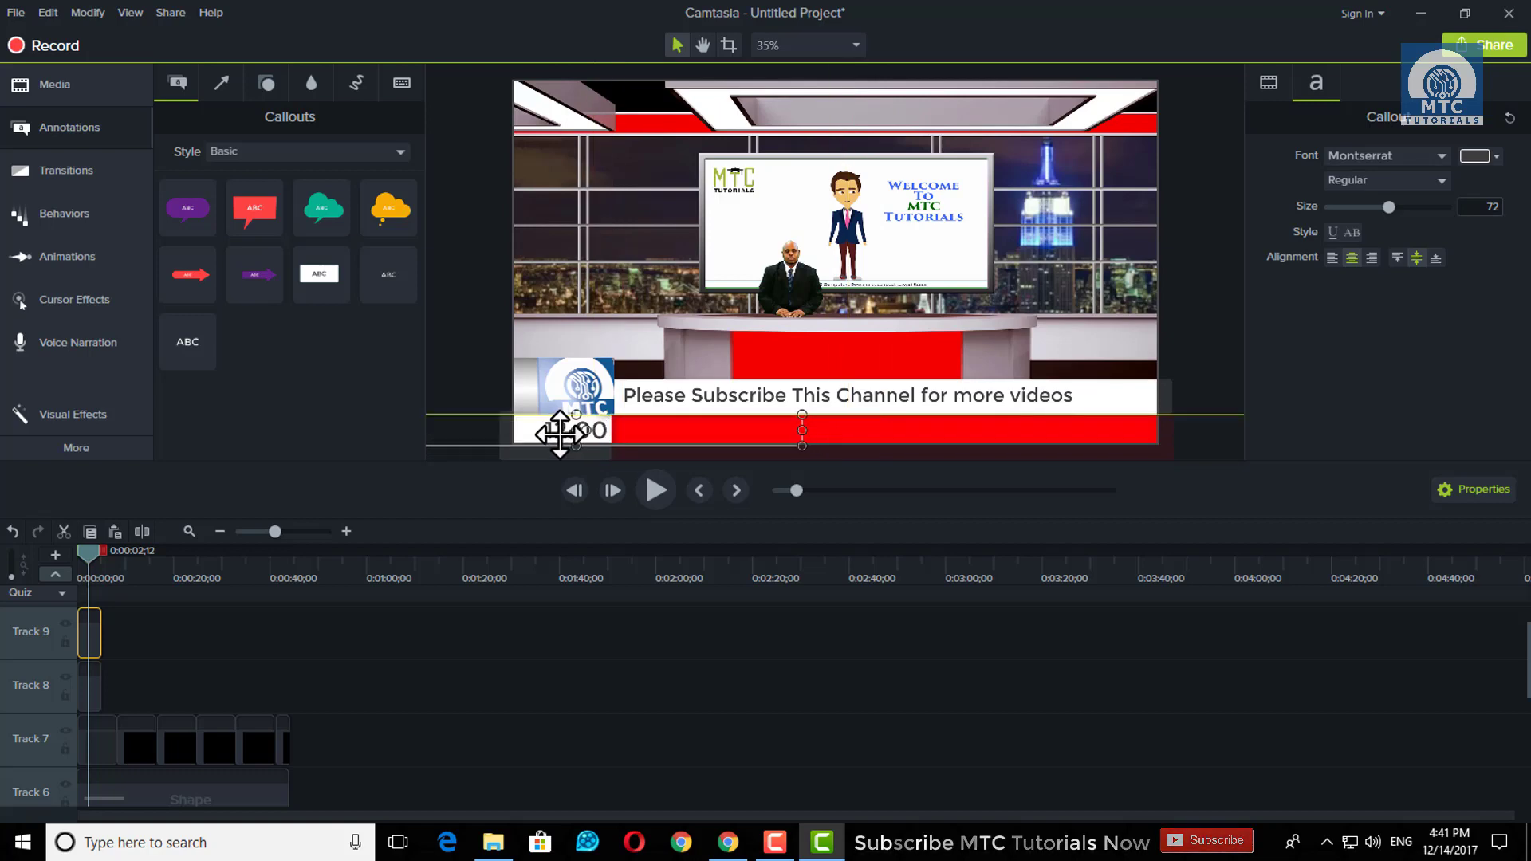
drag(802, 430, 668, 441)
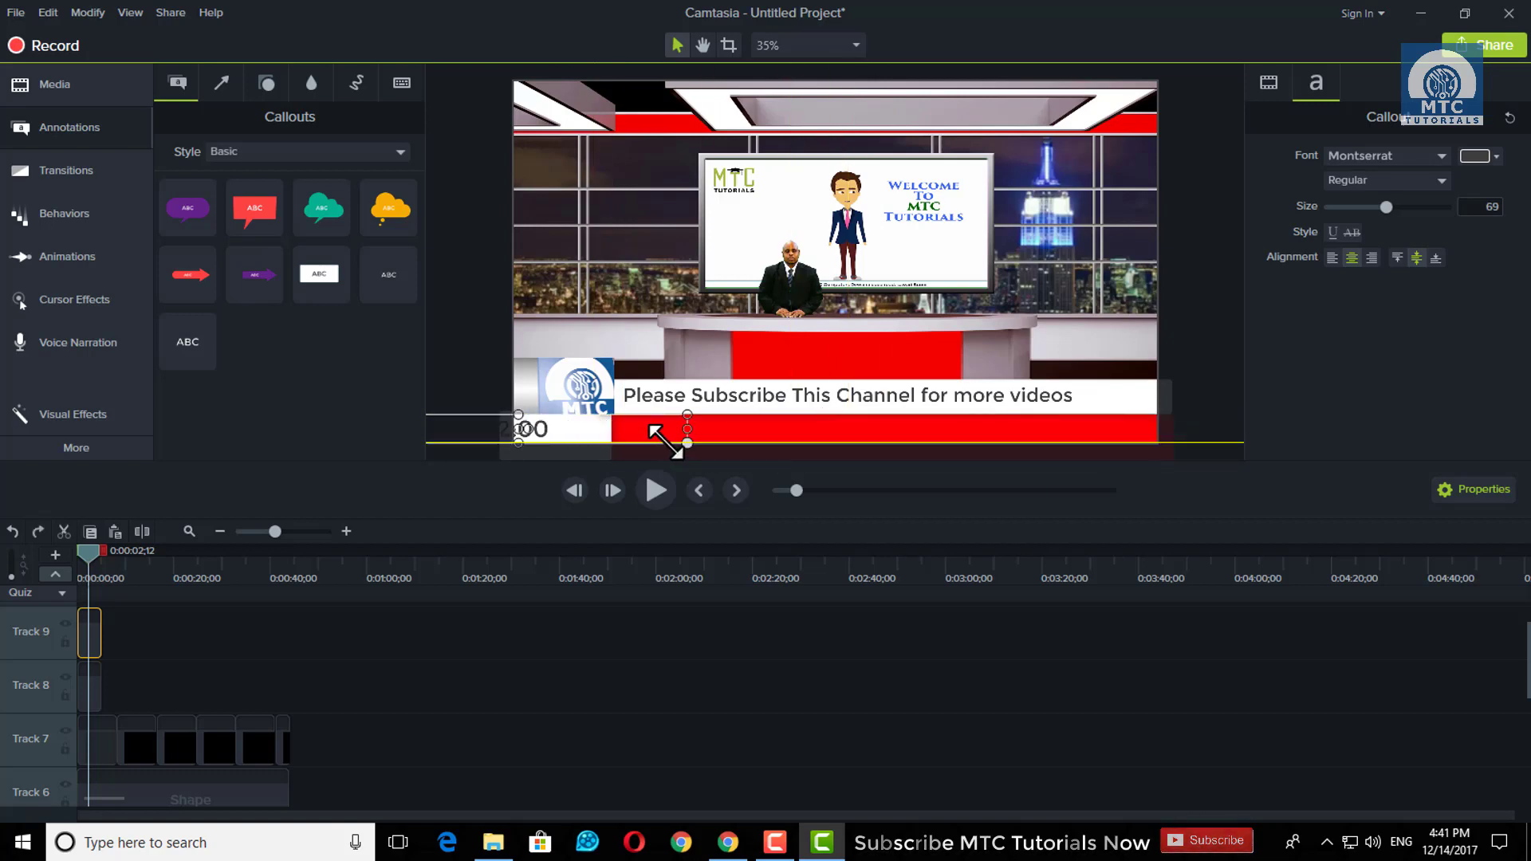
drag(533, 429, 662, 431)
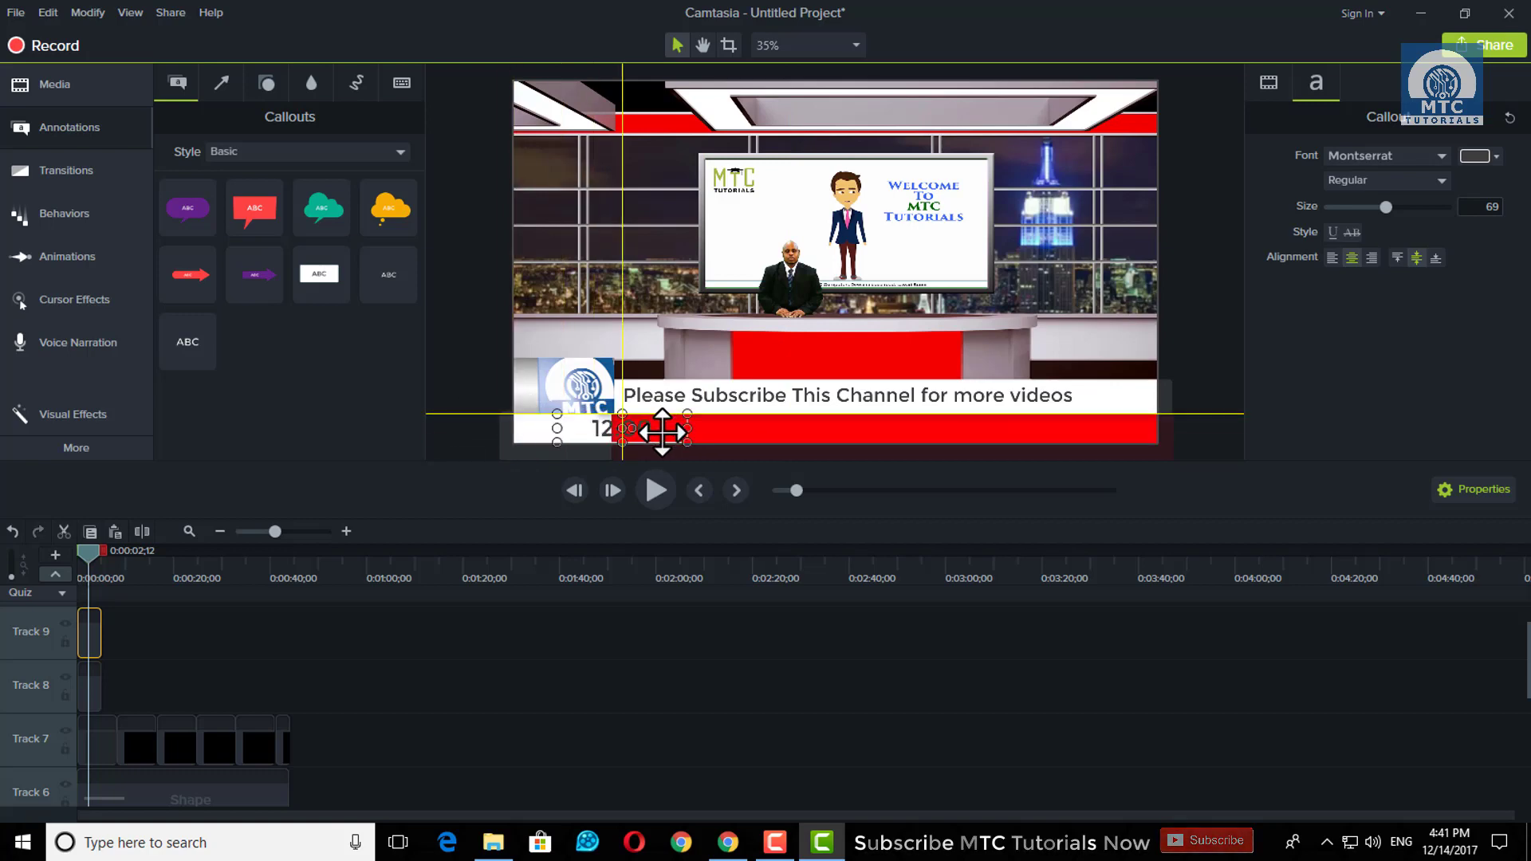
drag(686, 440, 549, 430)
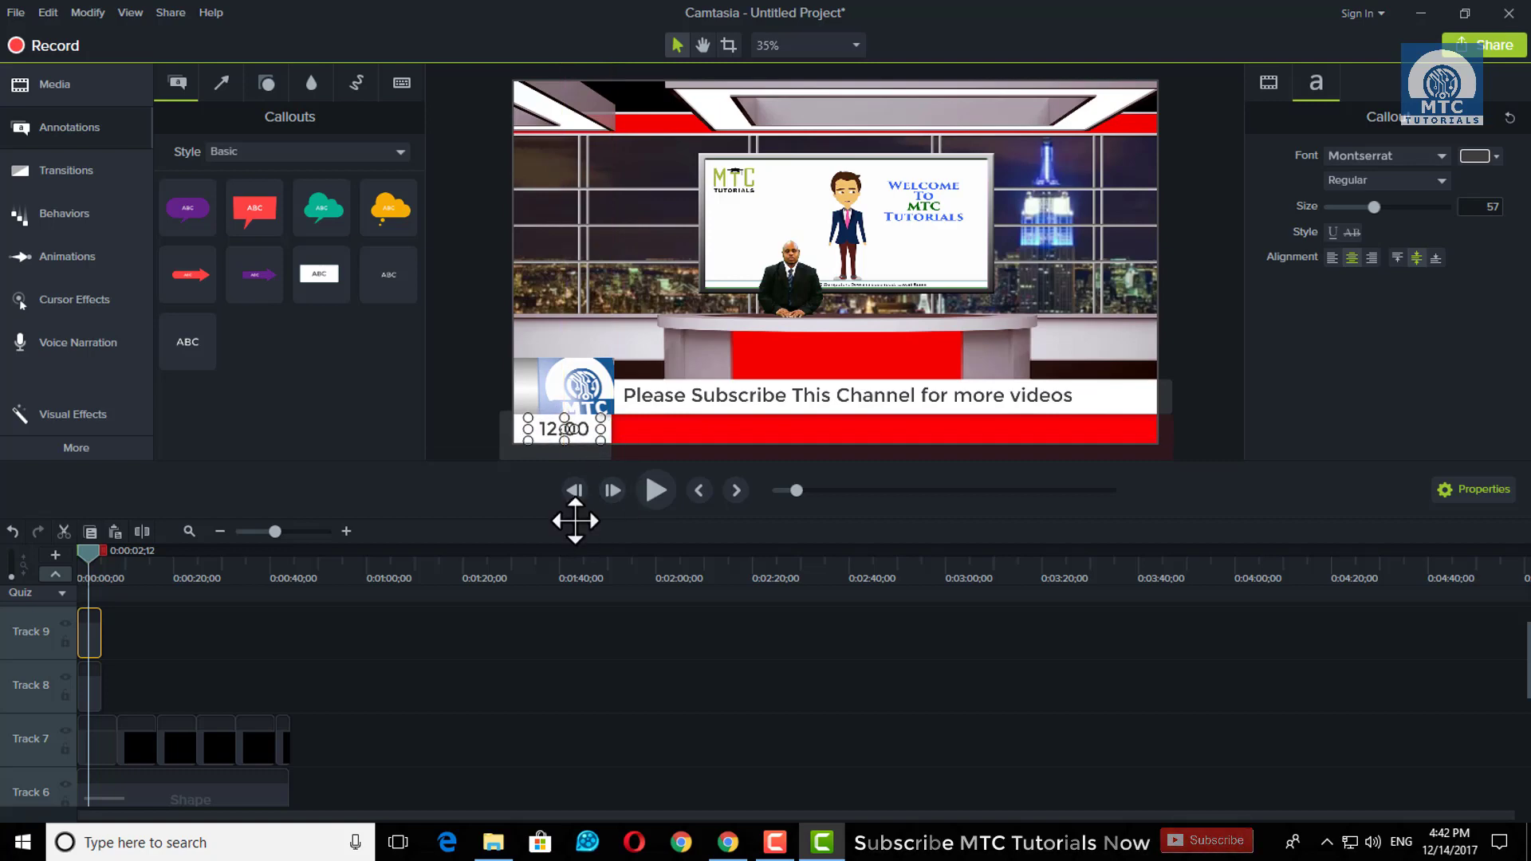
Shrink the 12:00 text to size 37 and check its placement in the corner box
click(434, 402)
click(571, 425)
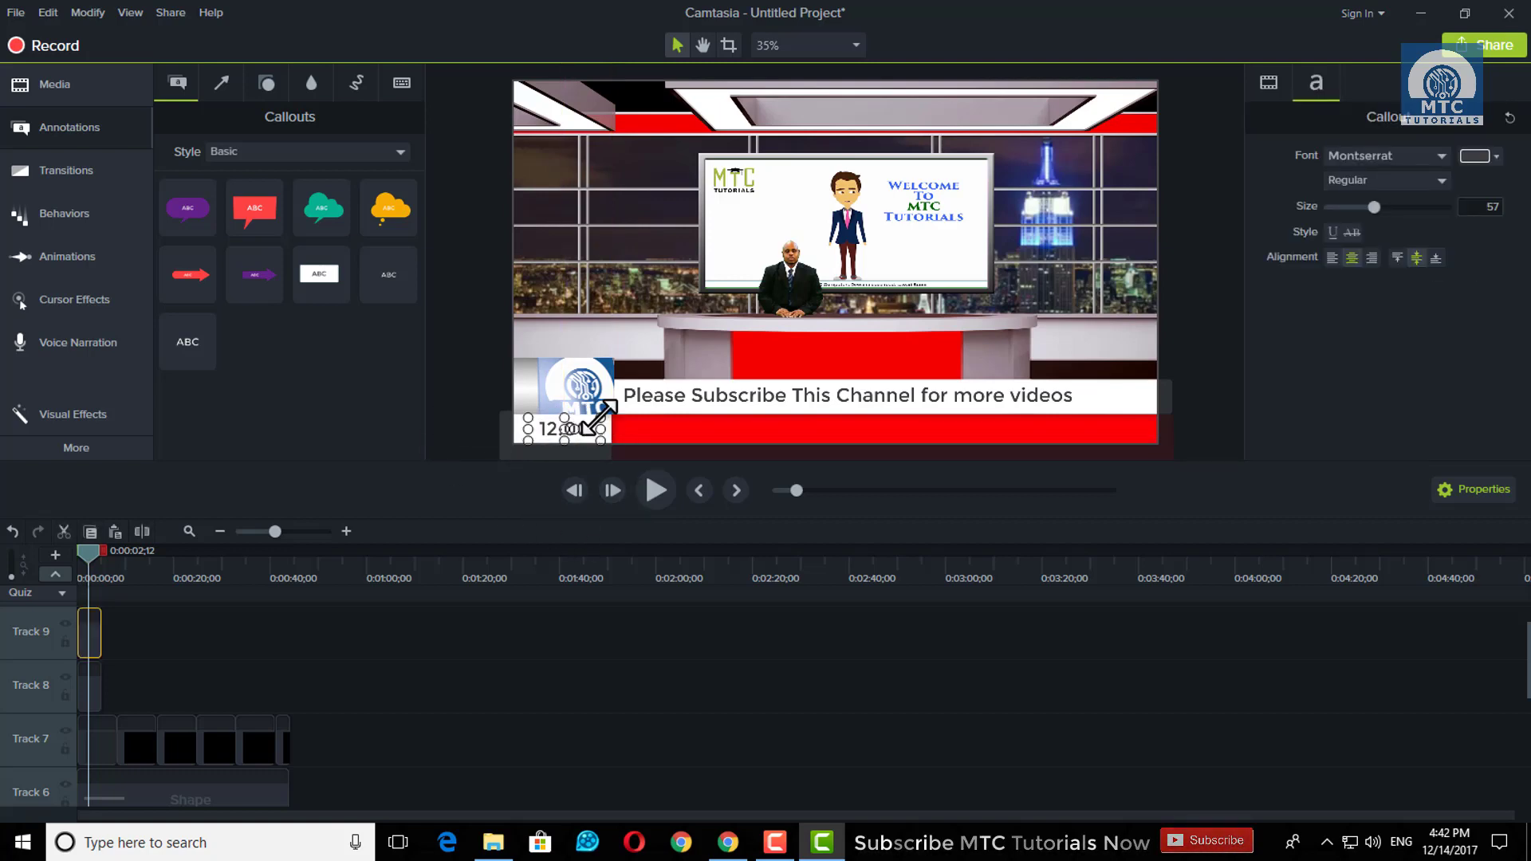
drag(601, 418, 577, 424)
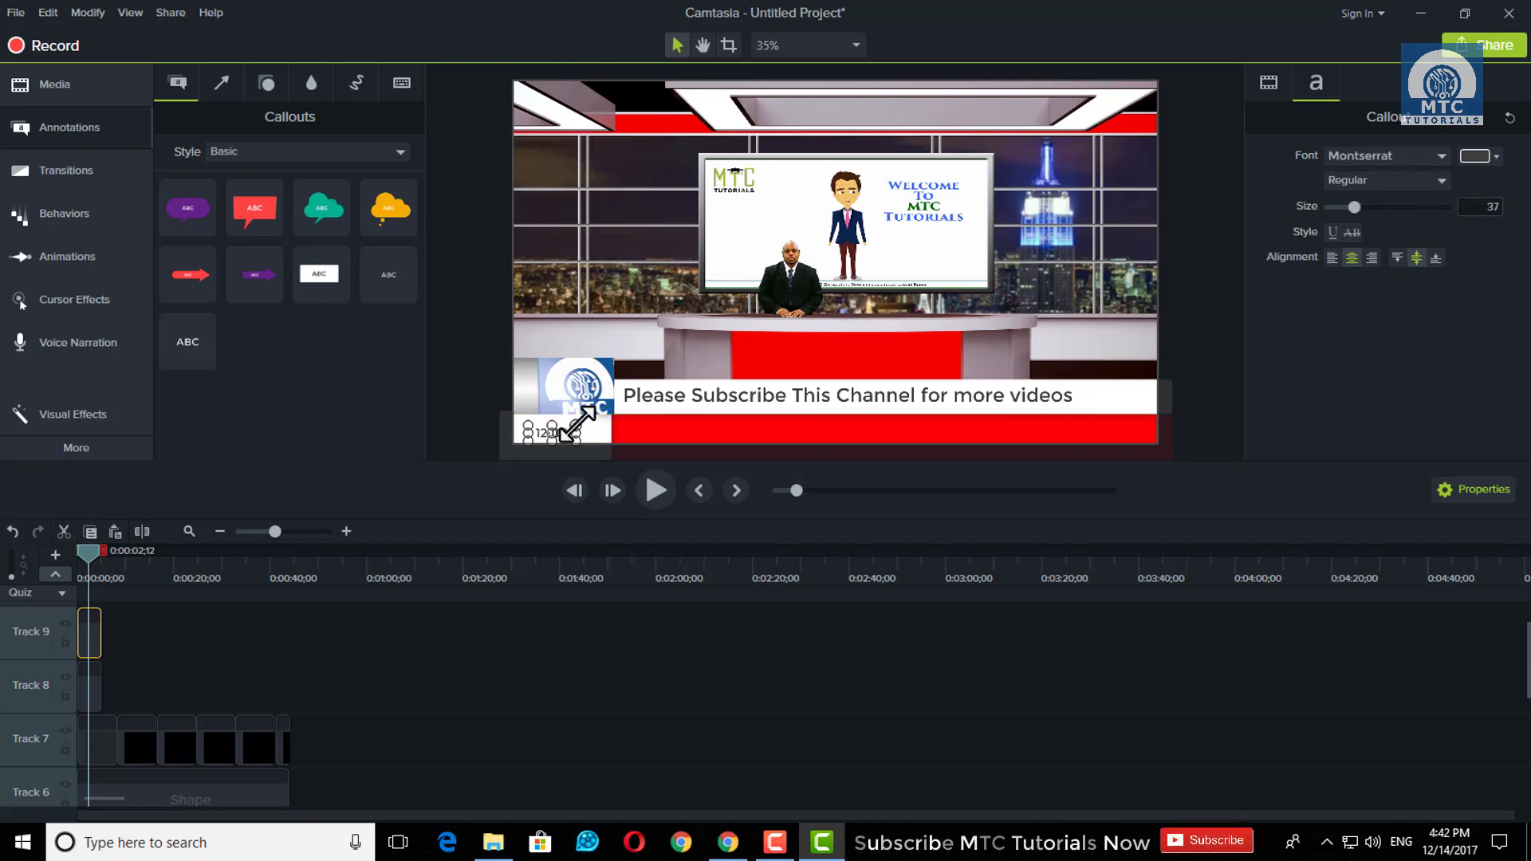
click(445, 403)
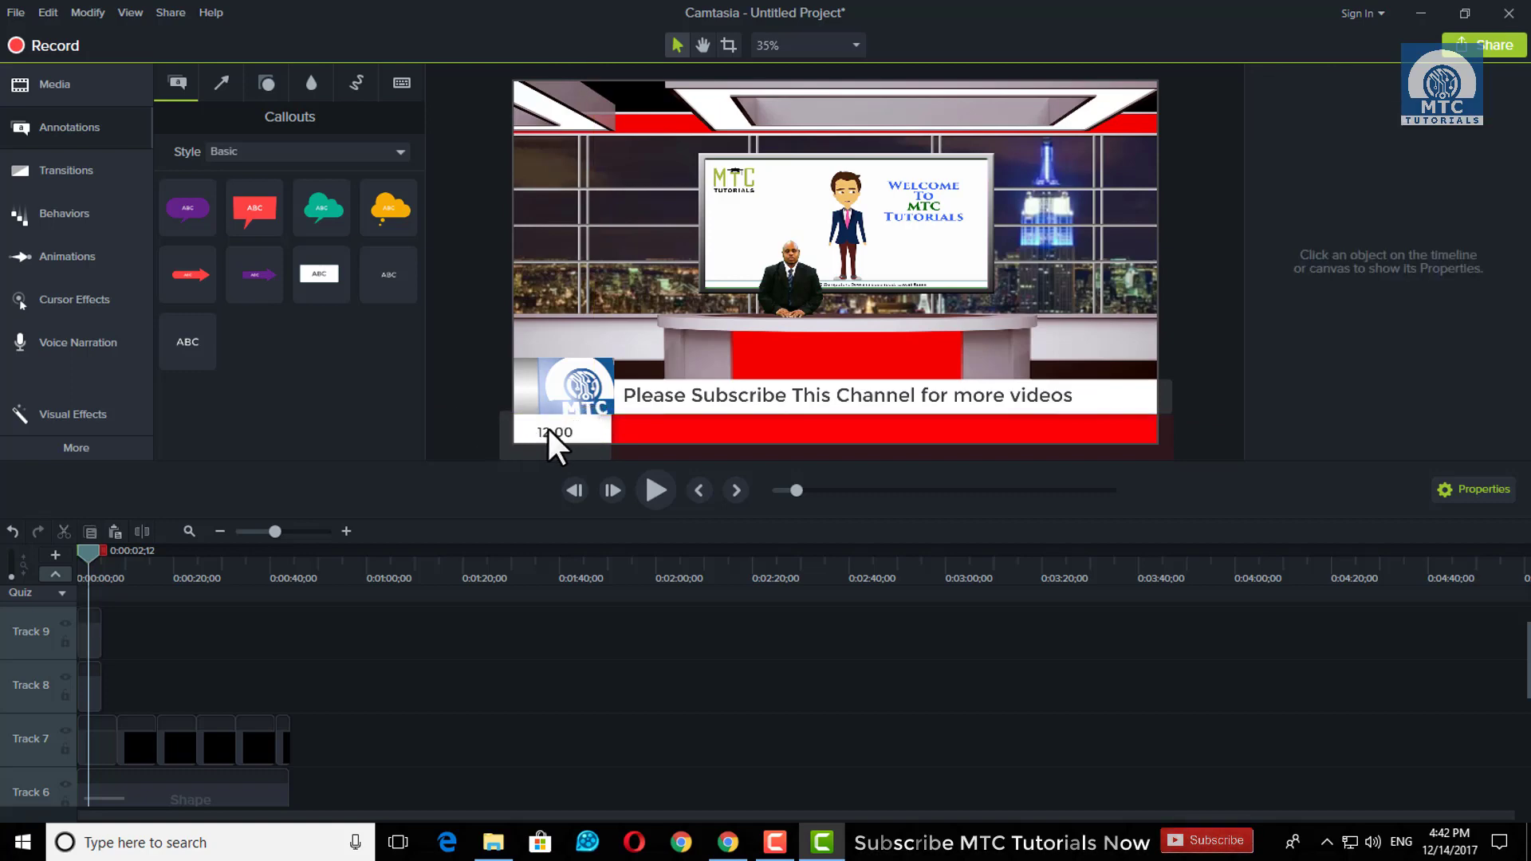
click(547, 426)
click(463, 402)
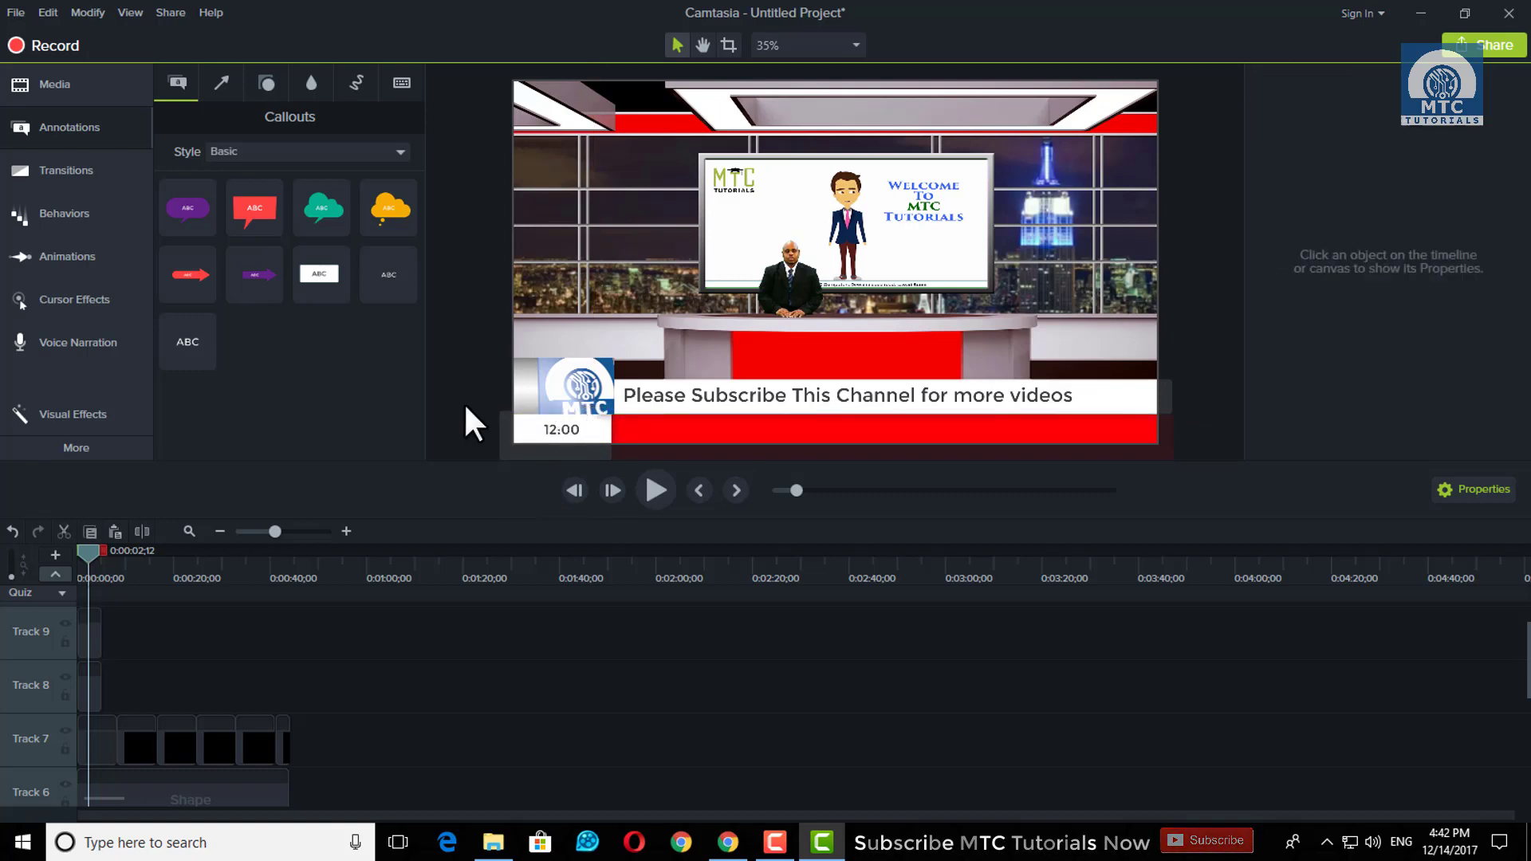
click(566, 438)
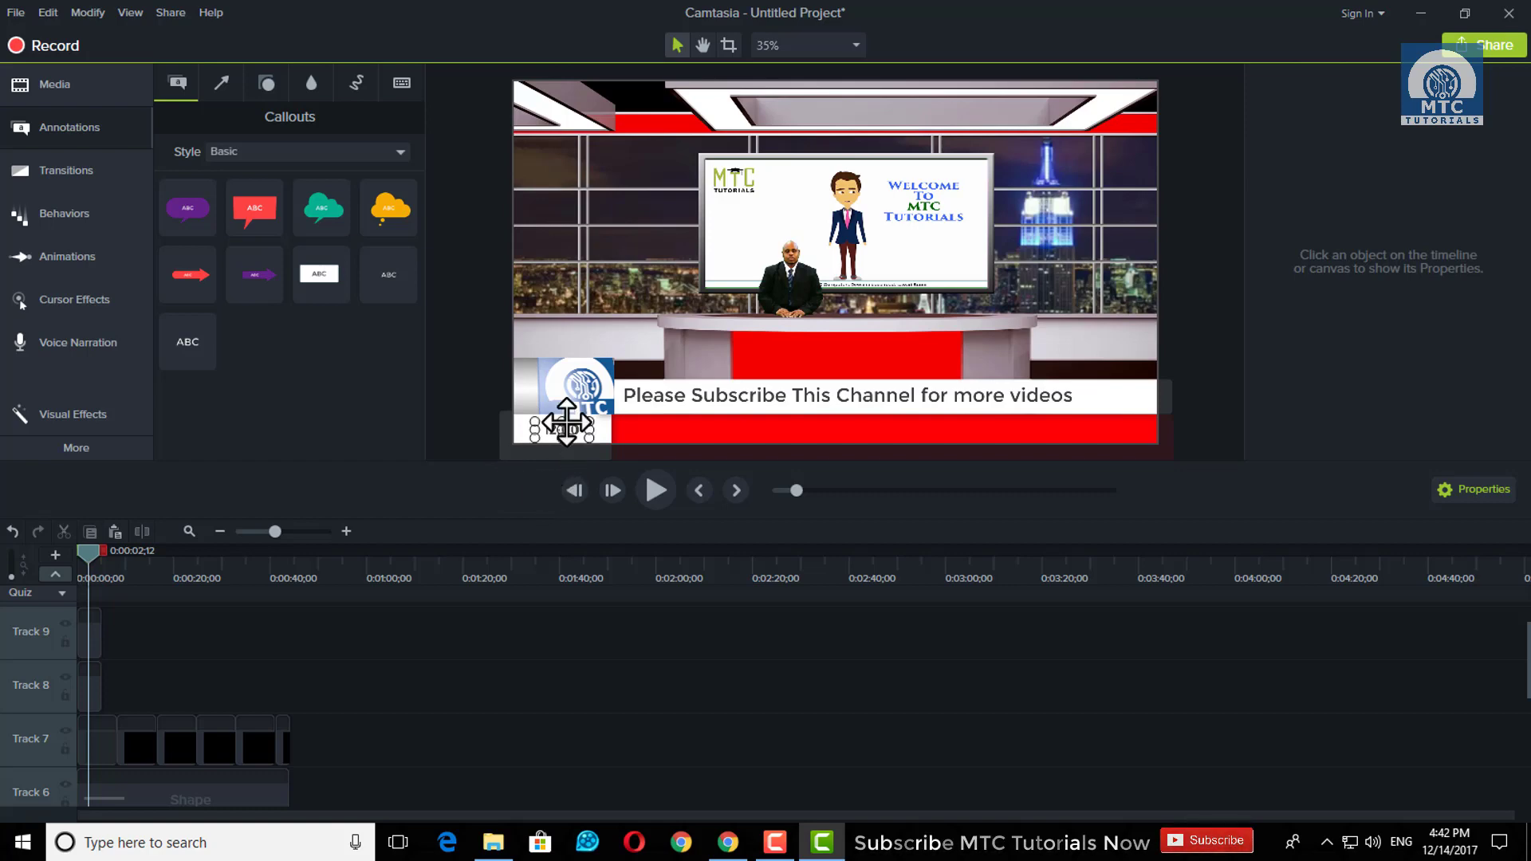
click(451, 396)
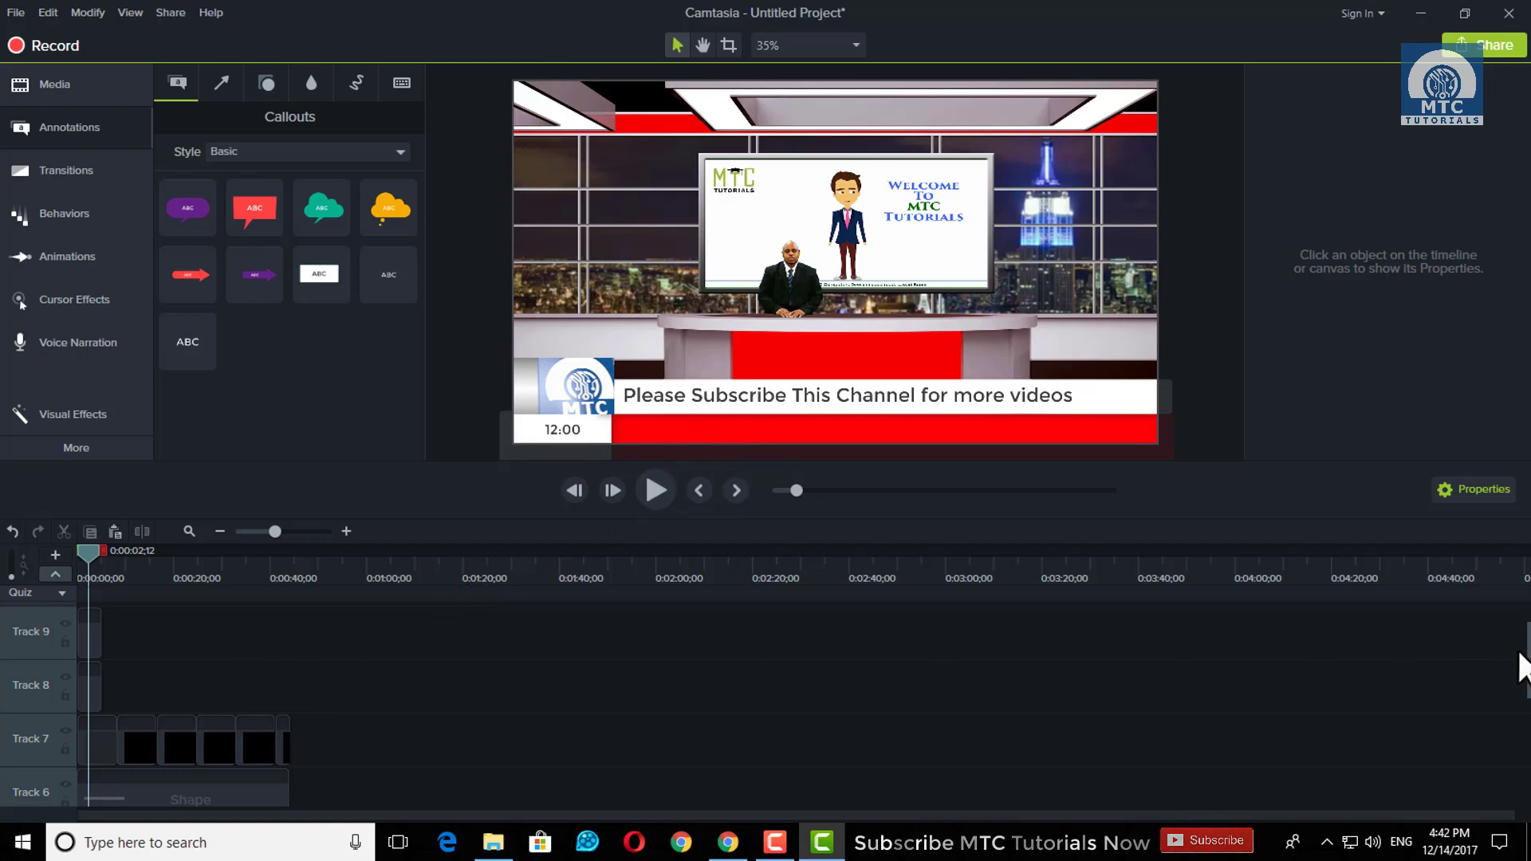
scroll(1523, 666, up, 2)
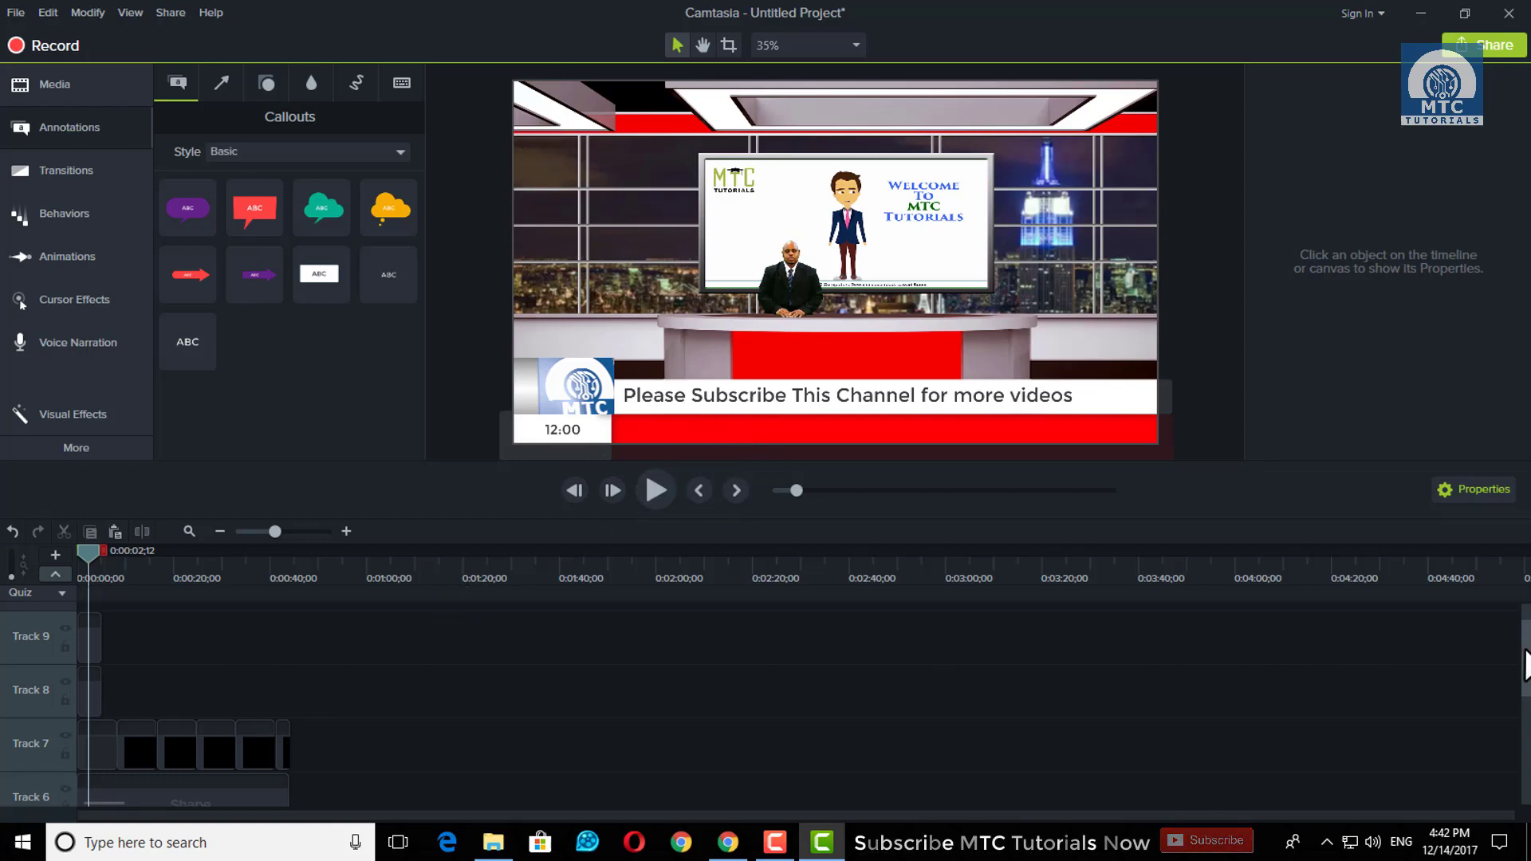
click(47, 13)
click(92, 129)
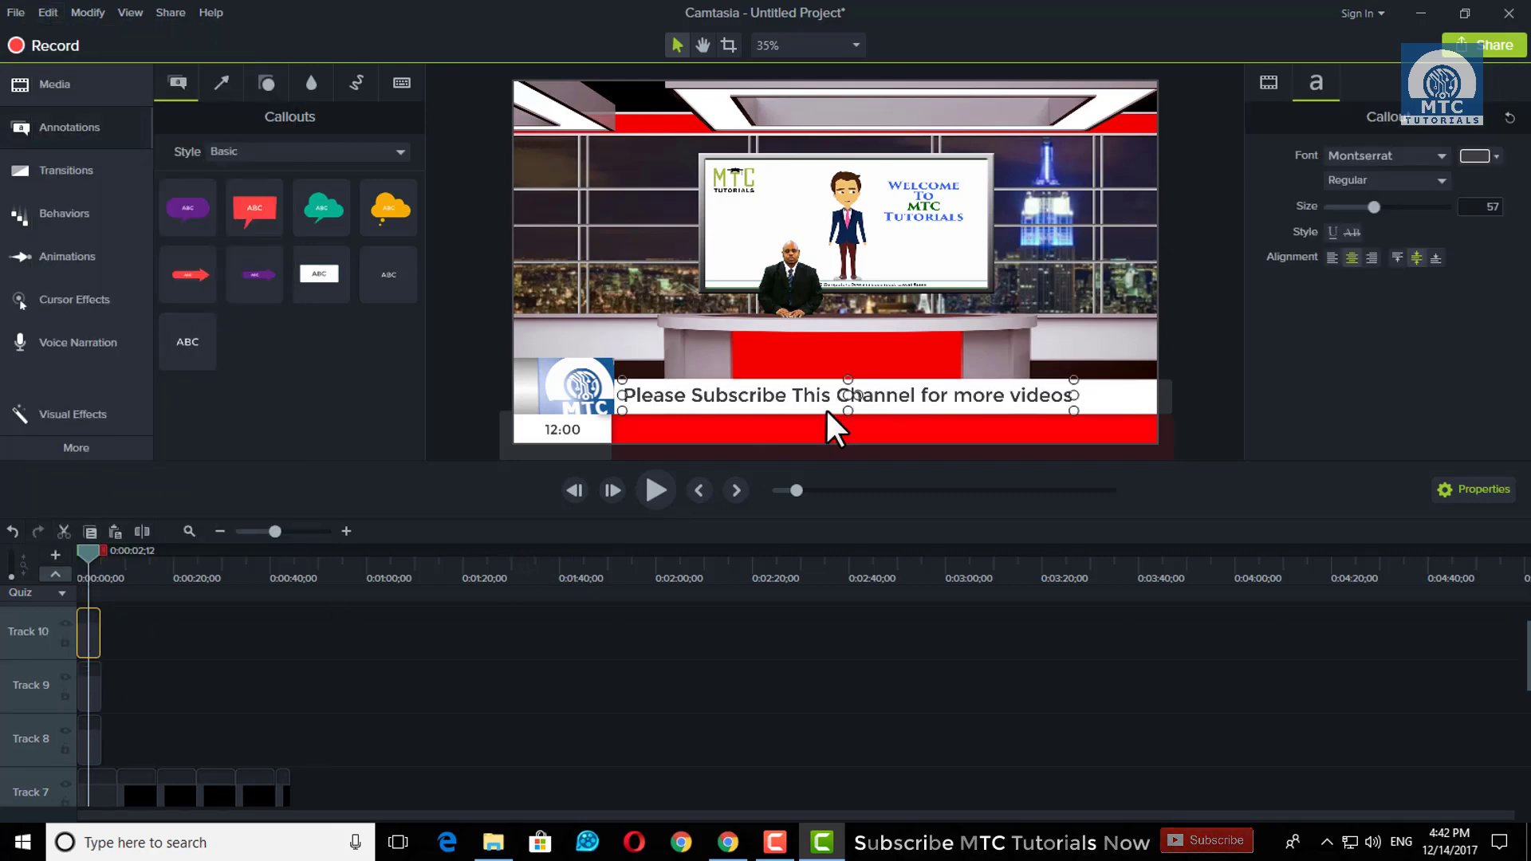
drag(827, 413, 793, 314)
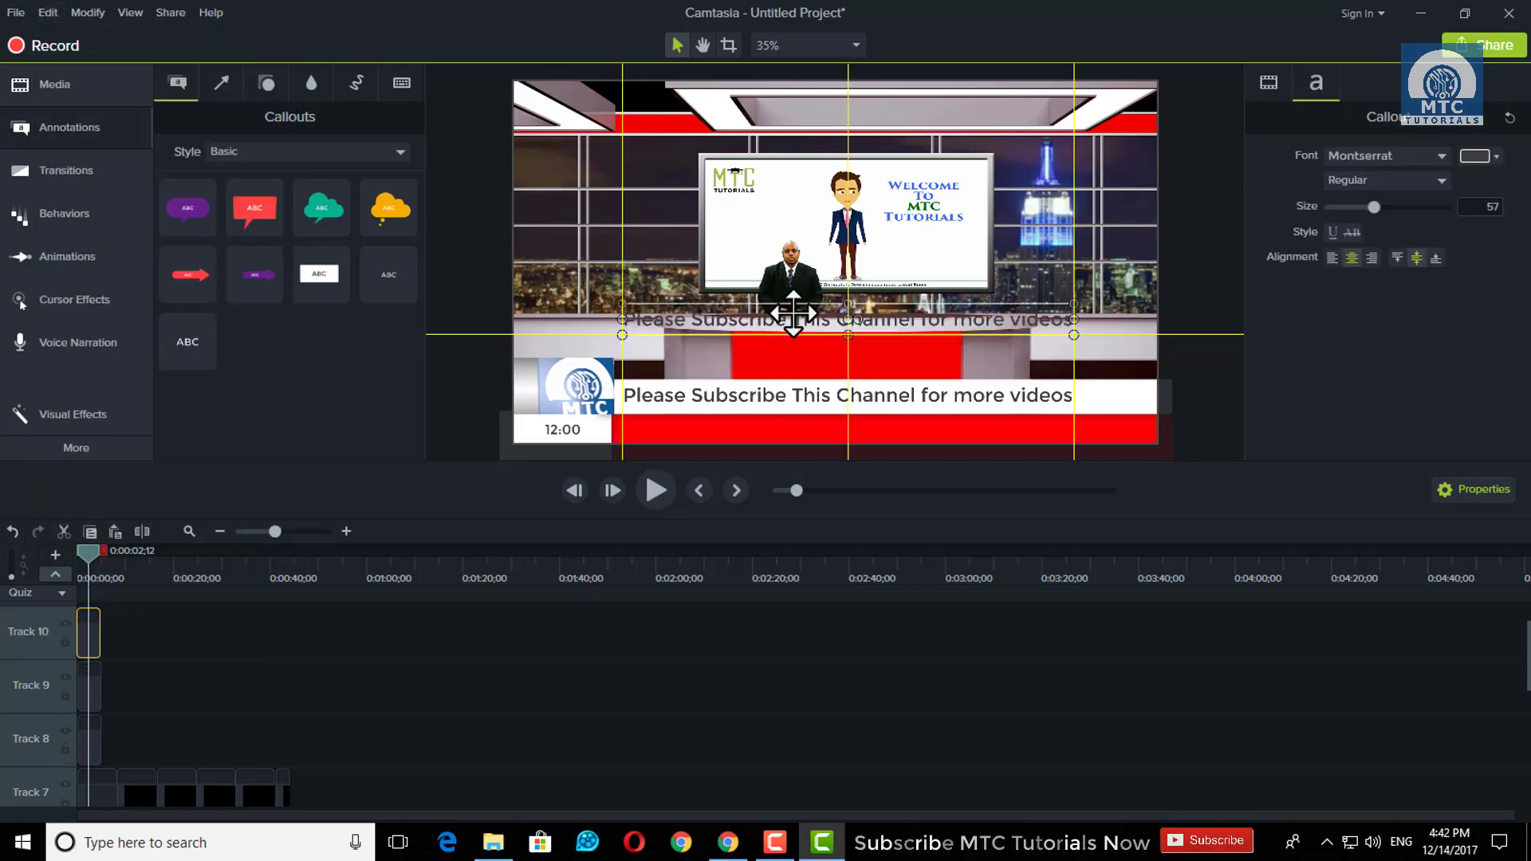
drag(793, 314, 805, 341)
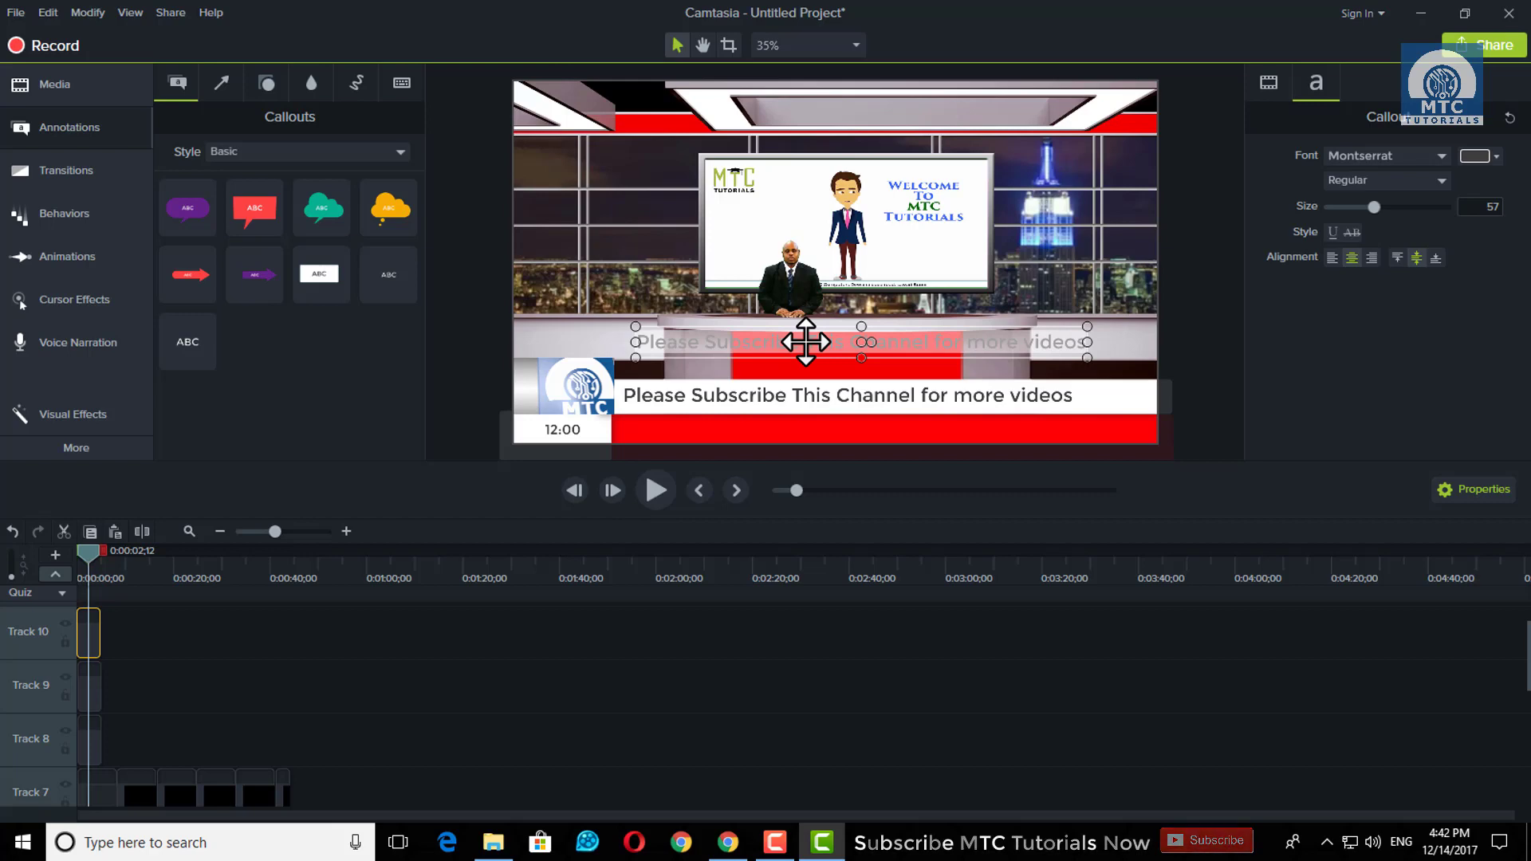
text(www.youtube.com/)
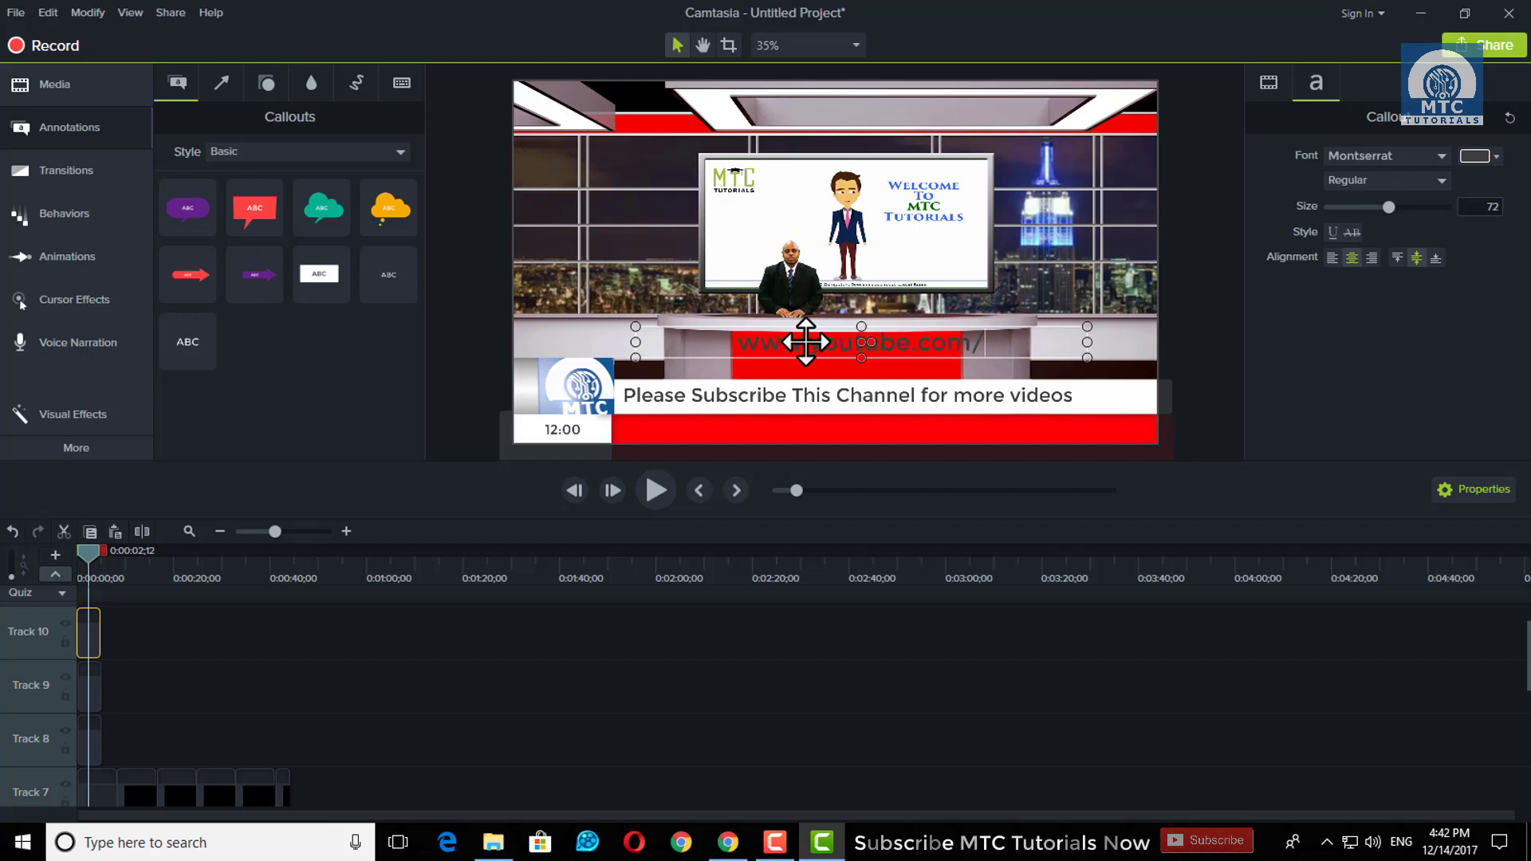
text(mtctutorials)
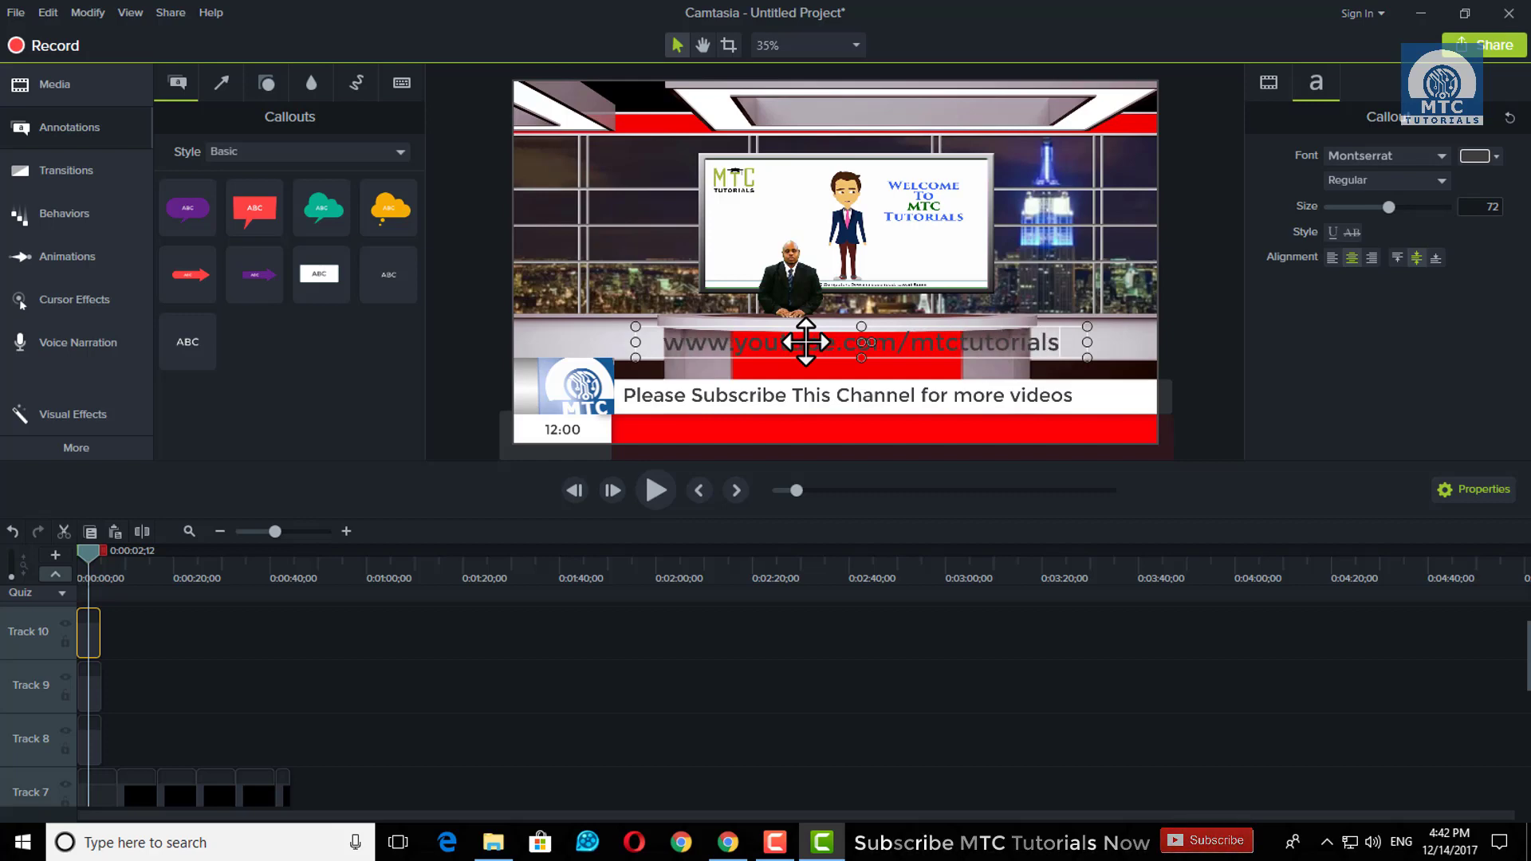
Move the URL onto the red bar in white, smaller, beside the 12:00 box
click(725, 236)
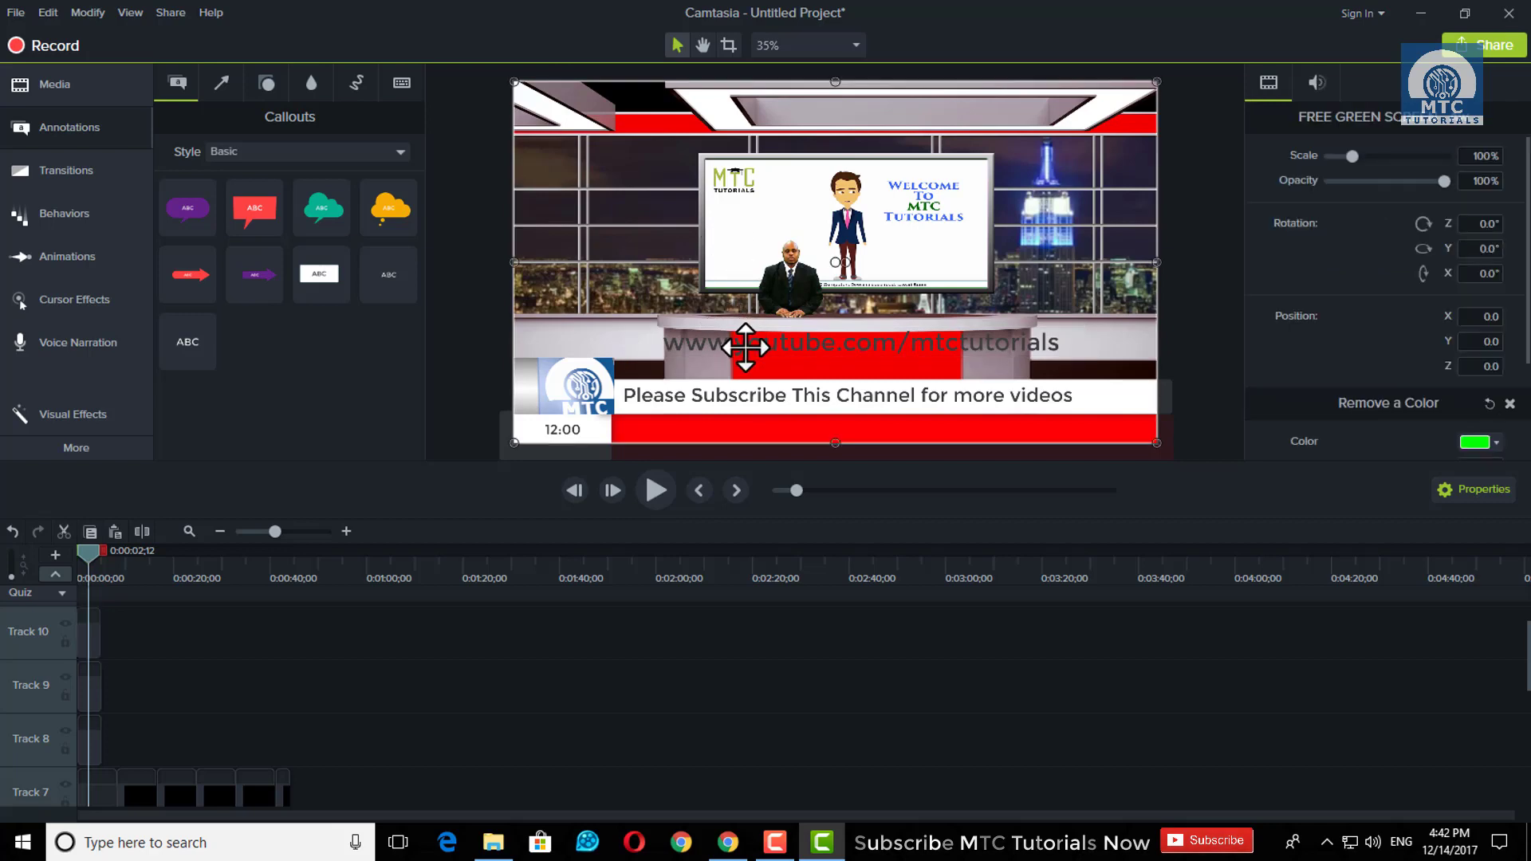
click(768, 343)
drag(768, 343, 782, 422)
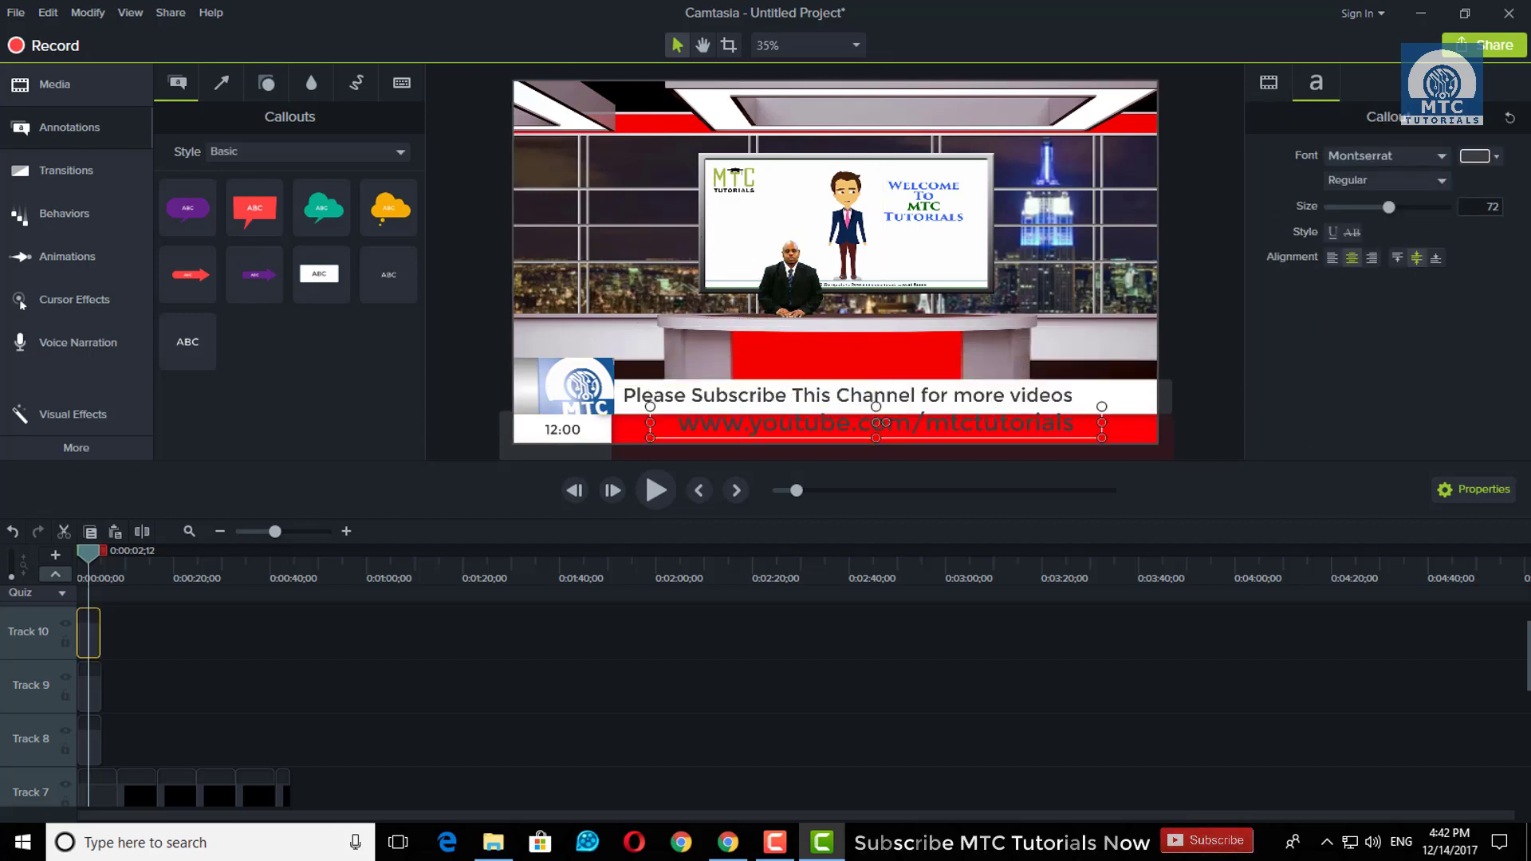
click(1489, 161)
click(1330, 239)
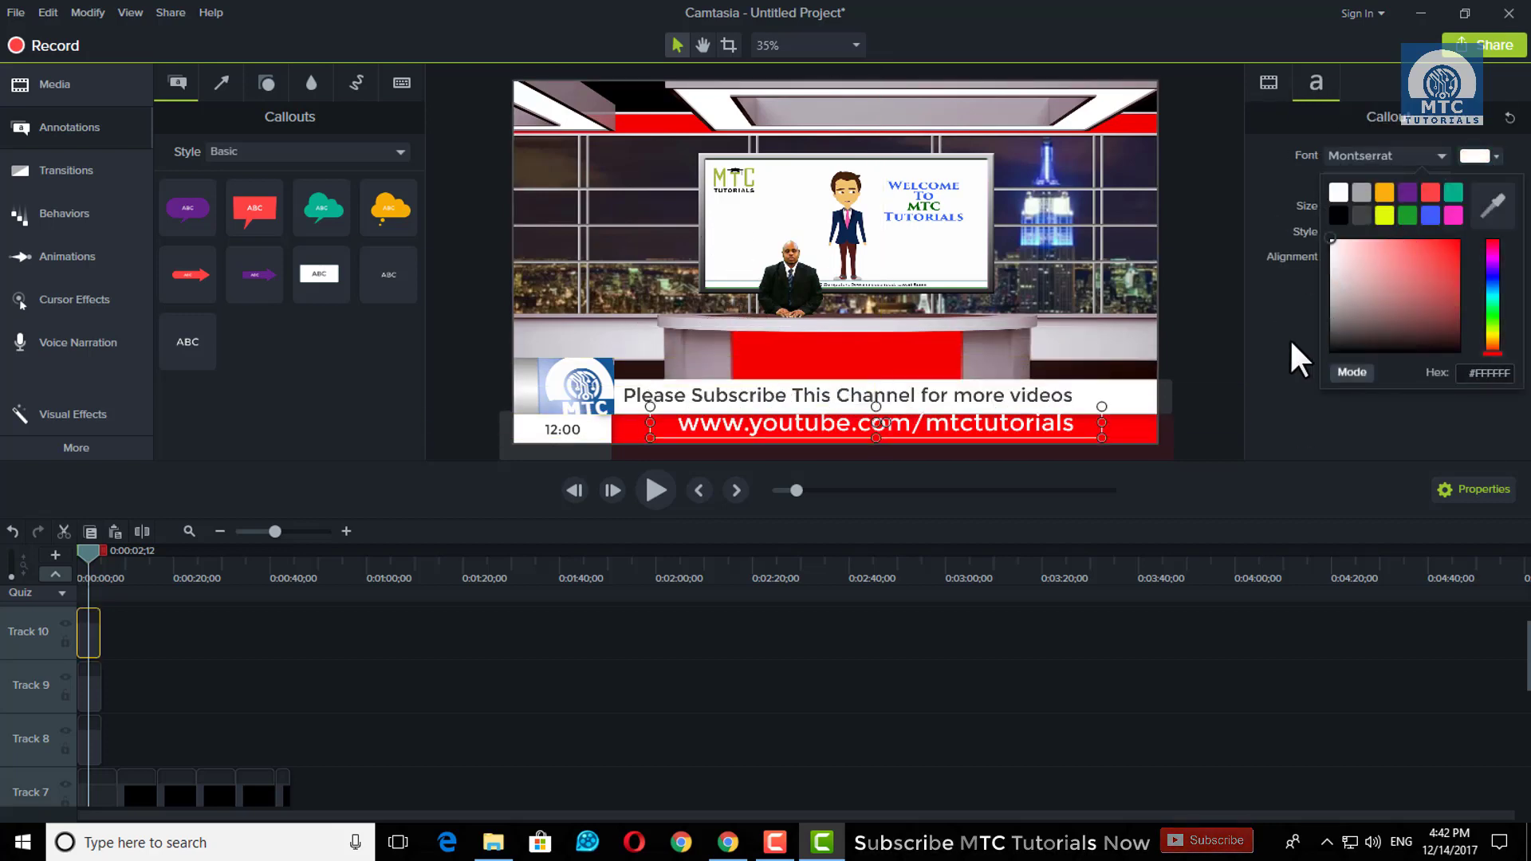
click(1265, 440)
drag(1384, 210, 1360, 209)
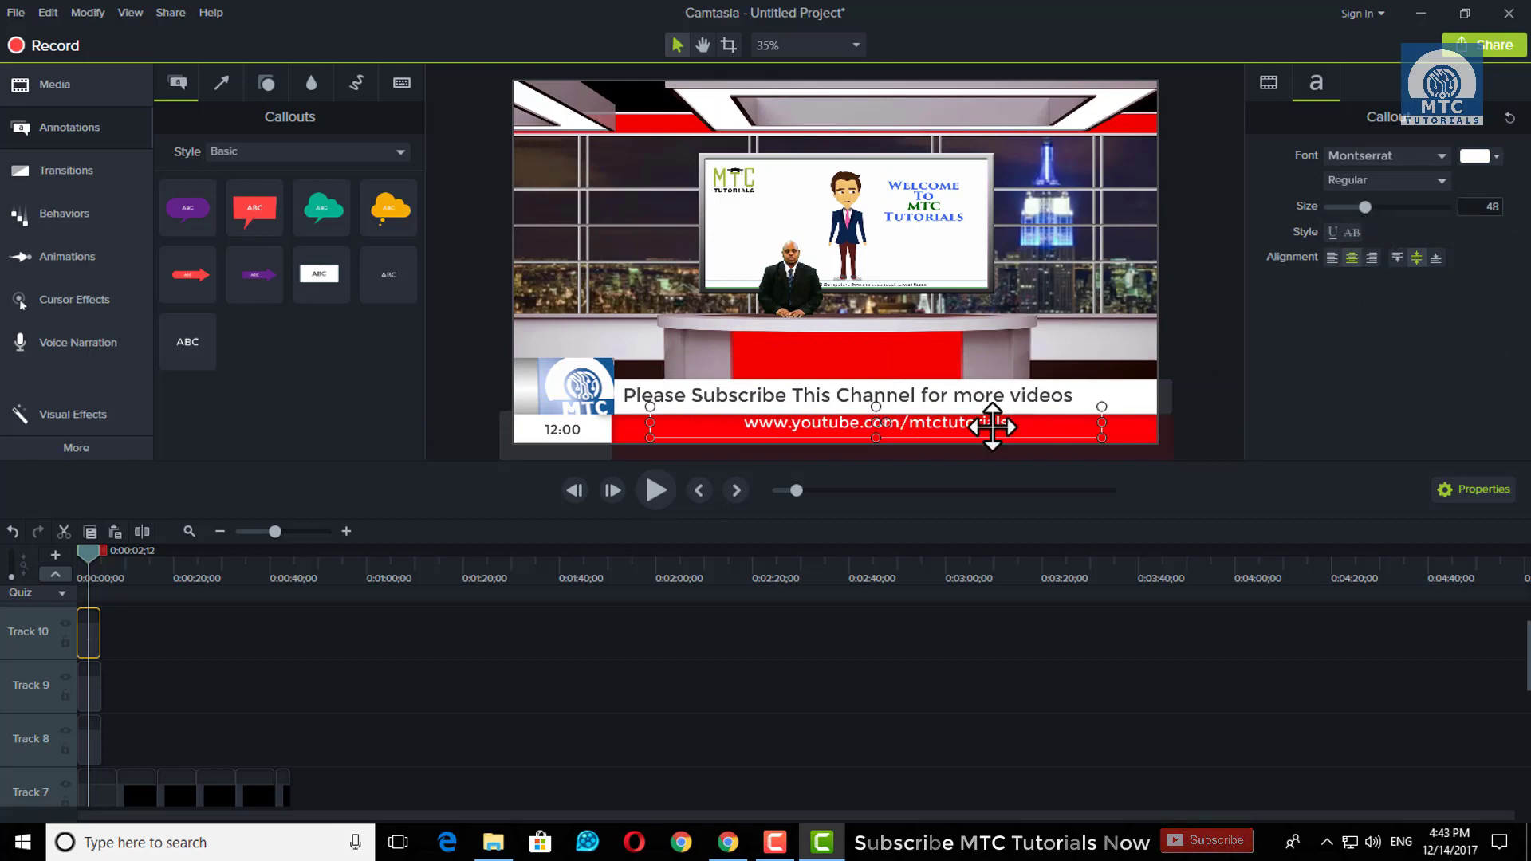
drag(991, 426, 834, 431)
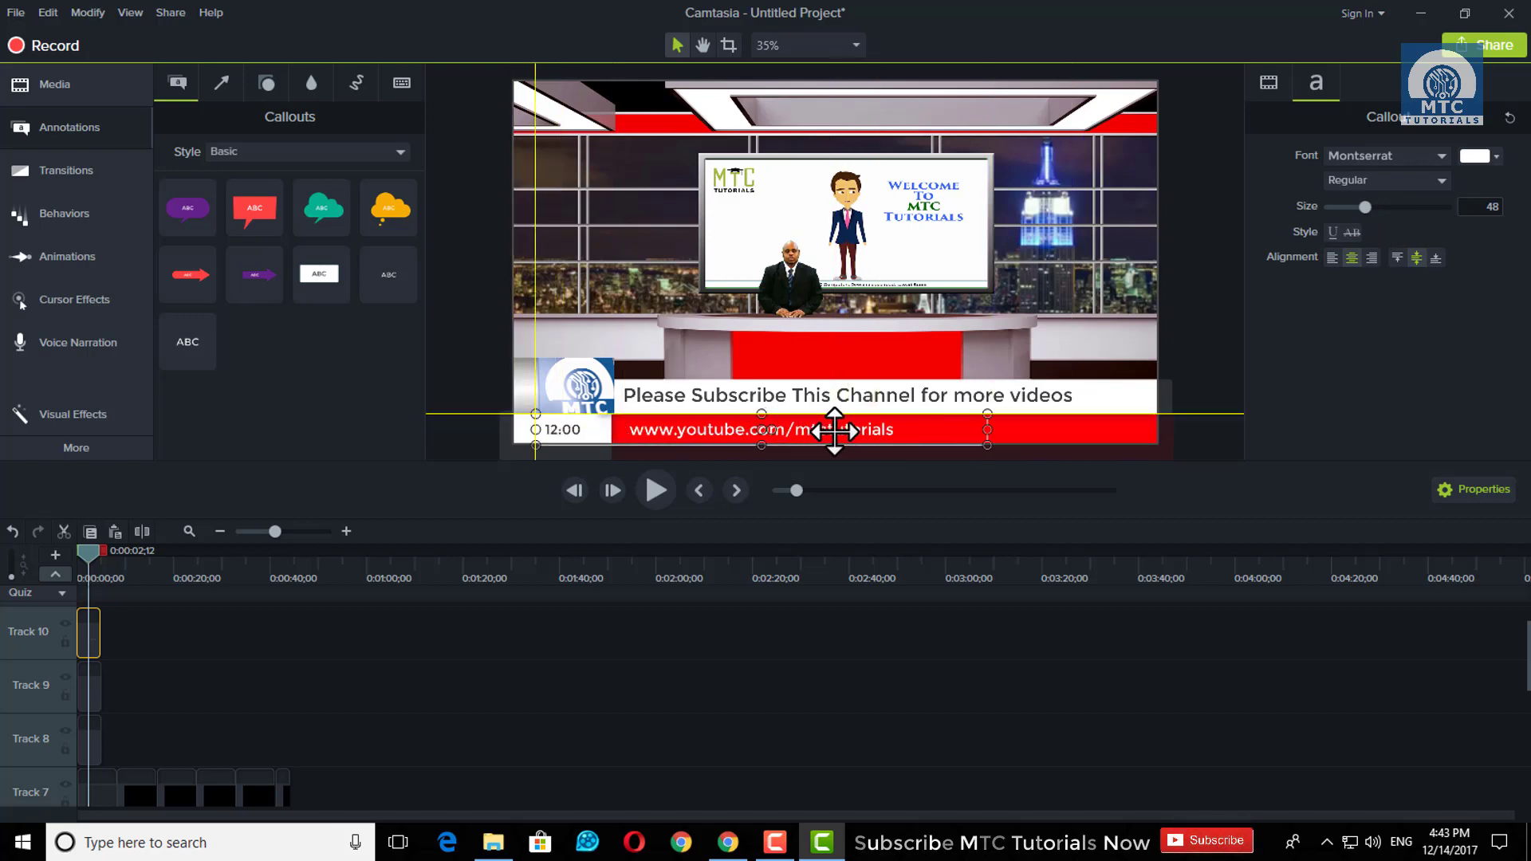
Paste a second copy of the URL after the first, realign it, and select the three text clips
double_click(835, 430)
key(ctrl+c)
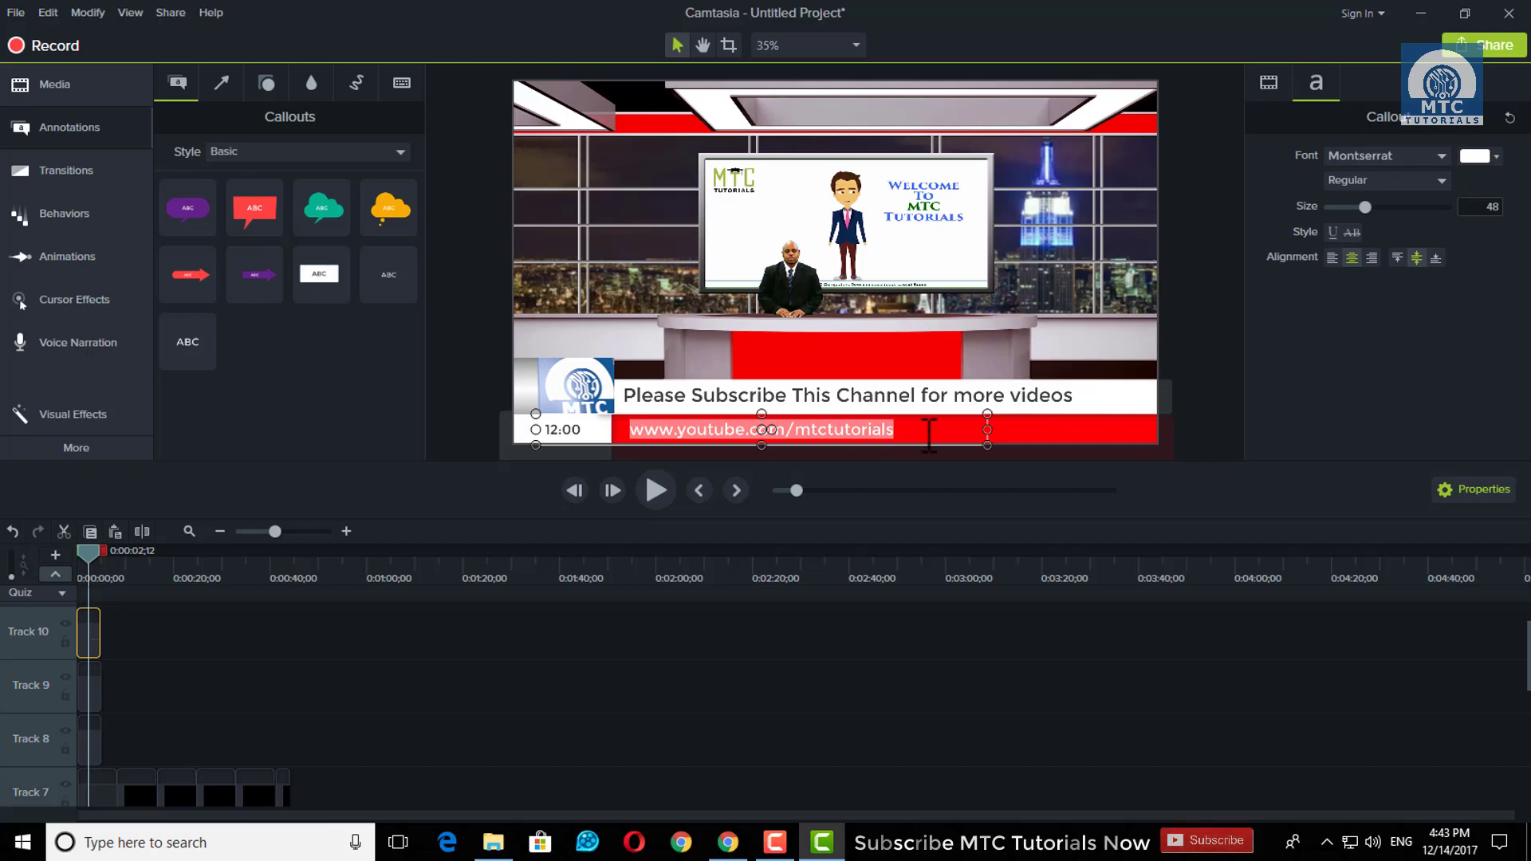
click(929, 434)
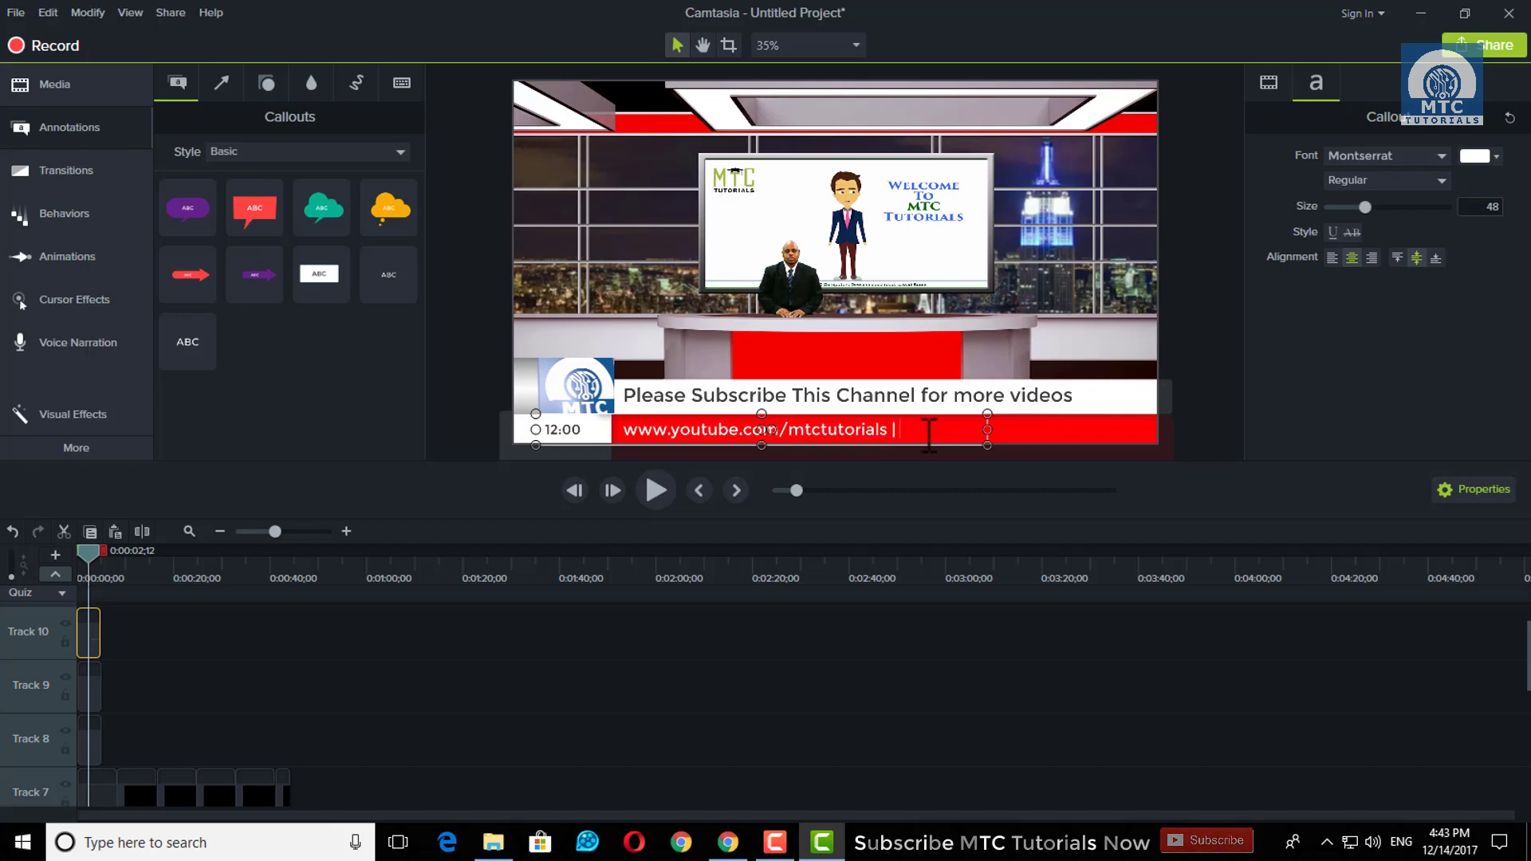
key(ctrl+v)
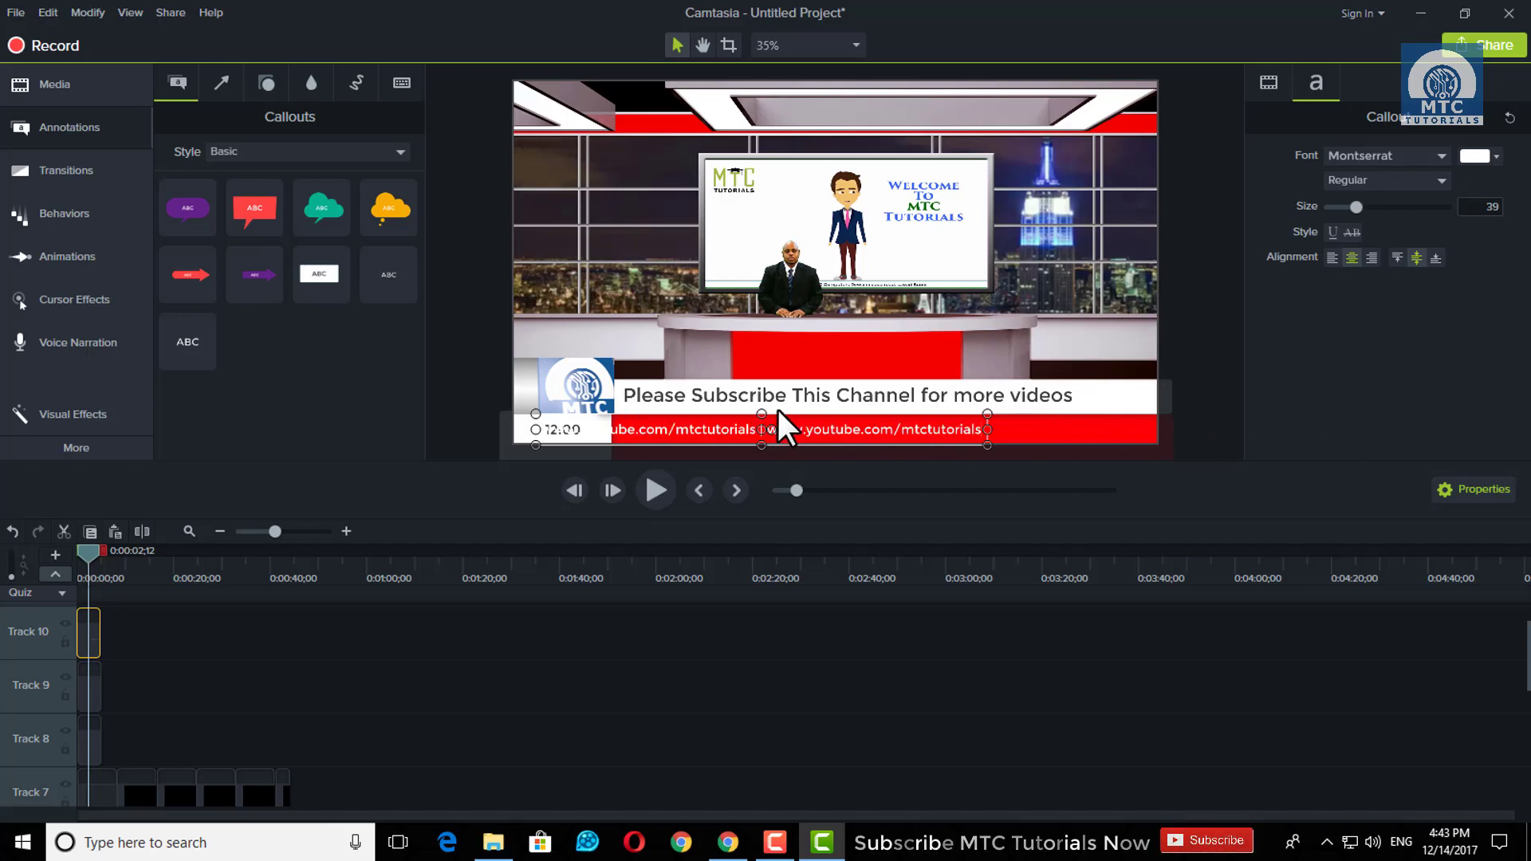
drag(694, 429, 786, 430)
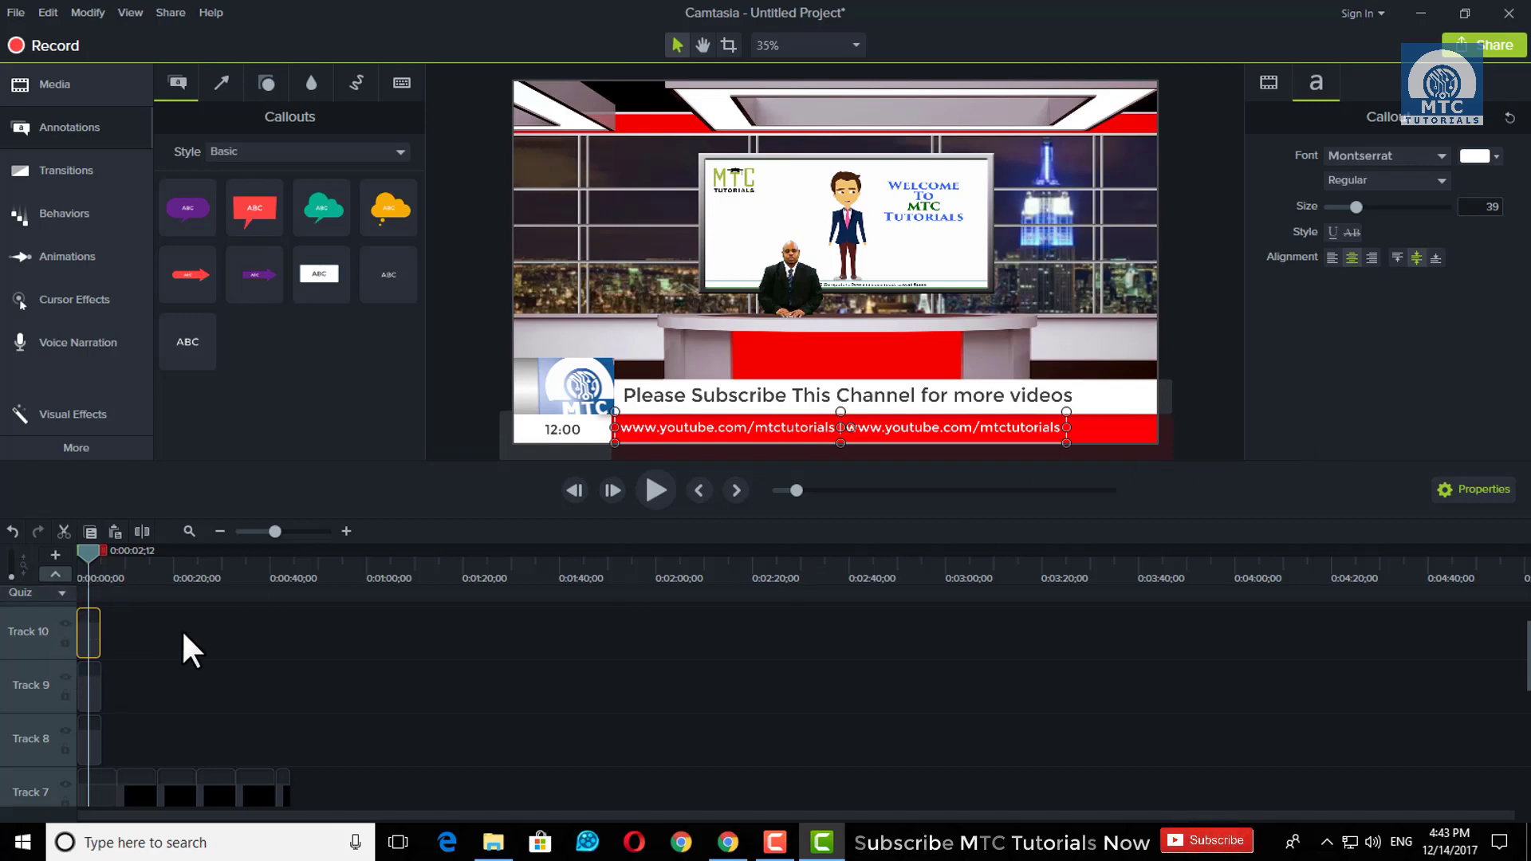
mouse_move(184, 633)
mouse_down()
mouse_move(95, 743)
mouse_move(289, 739)
mouse_up()
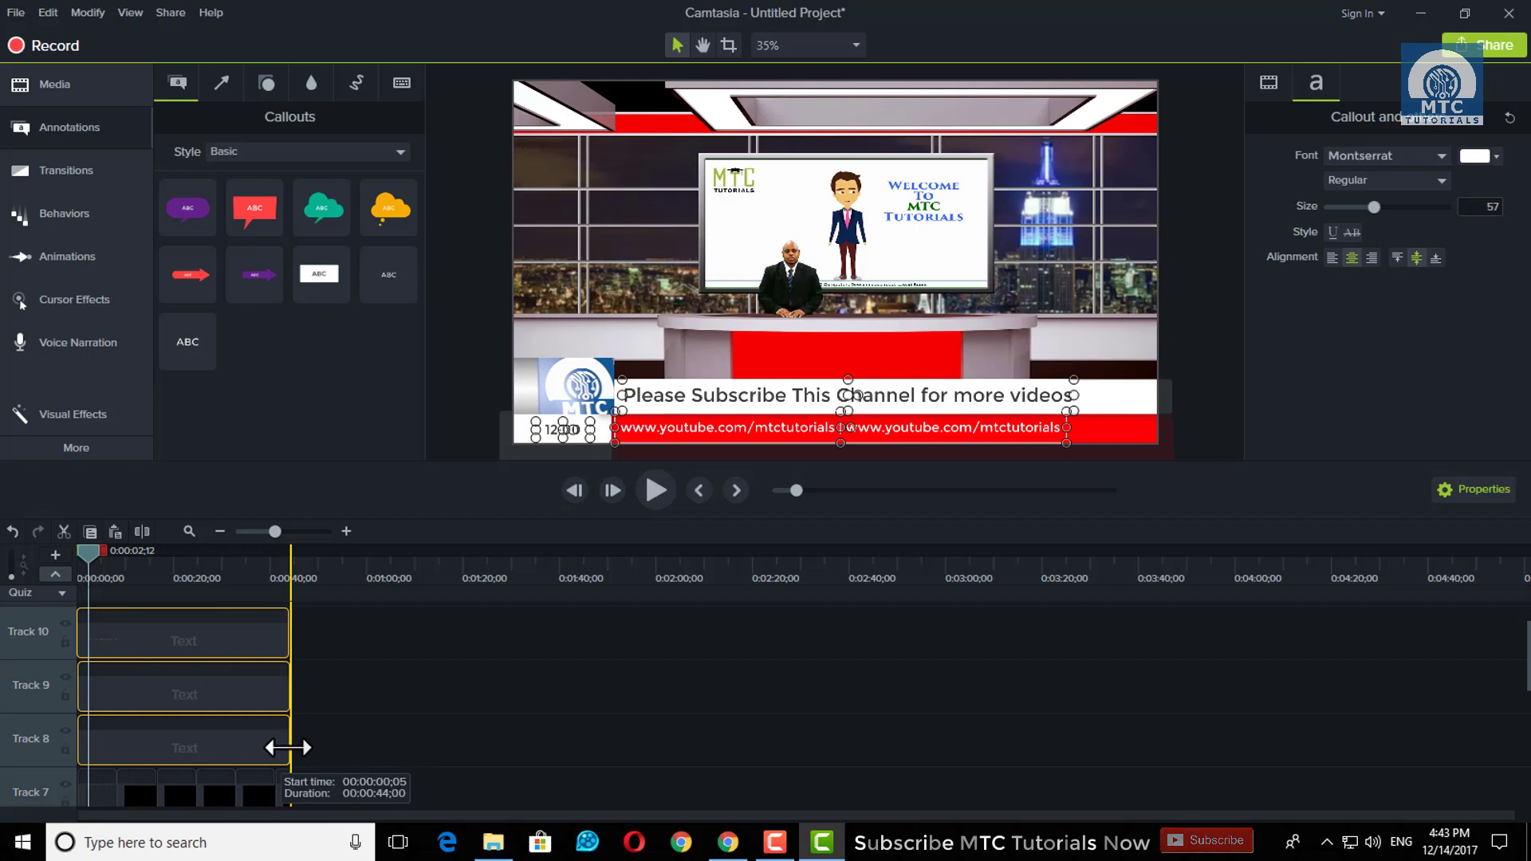
Finish lengthening the text clips to about 0:45 and return the playhead to the start
click(314, 719)
click(226, 576)
click(72, 574)
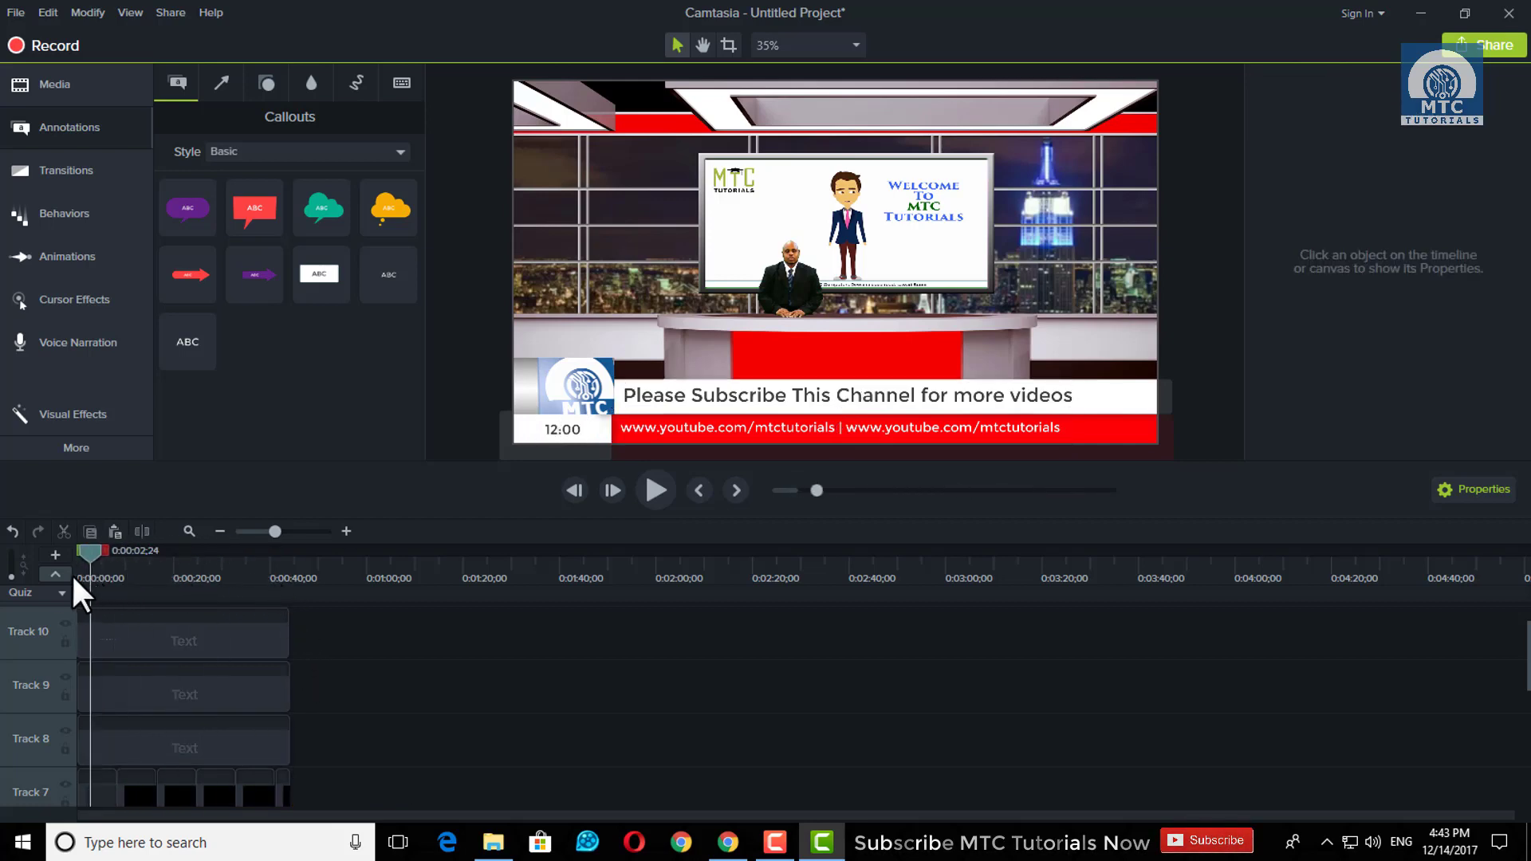
click(167, 630)
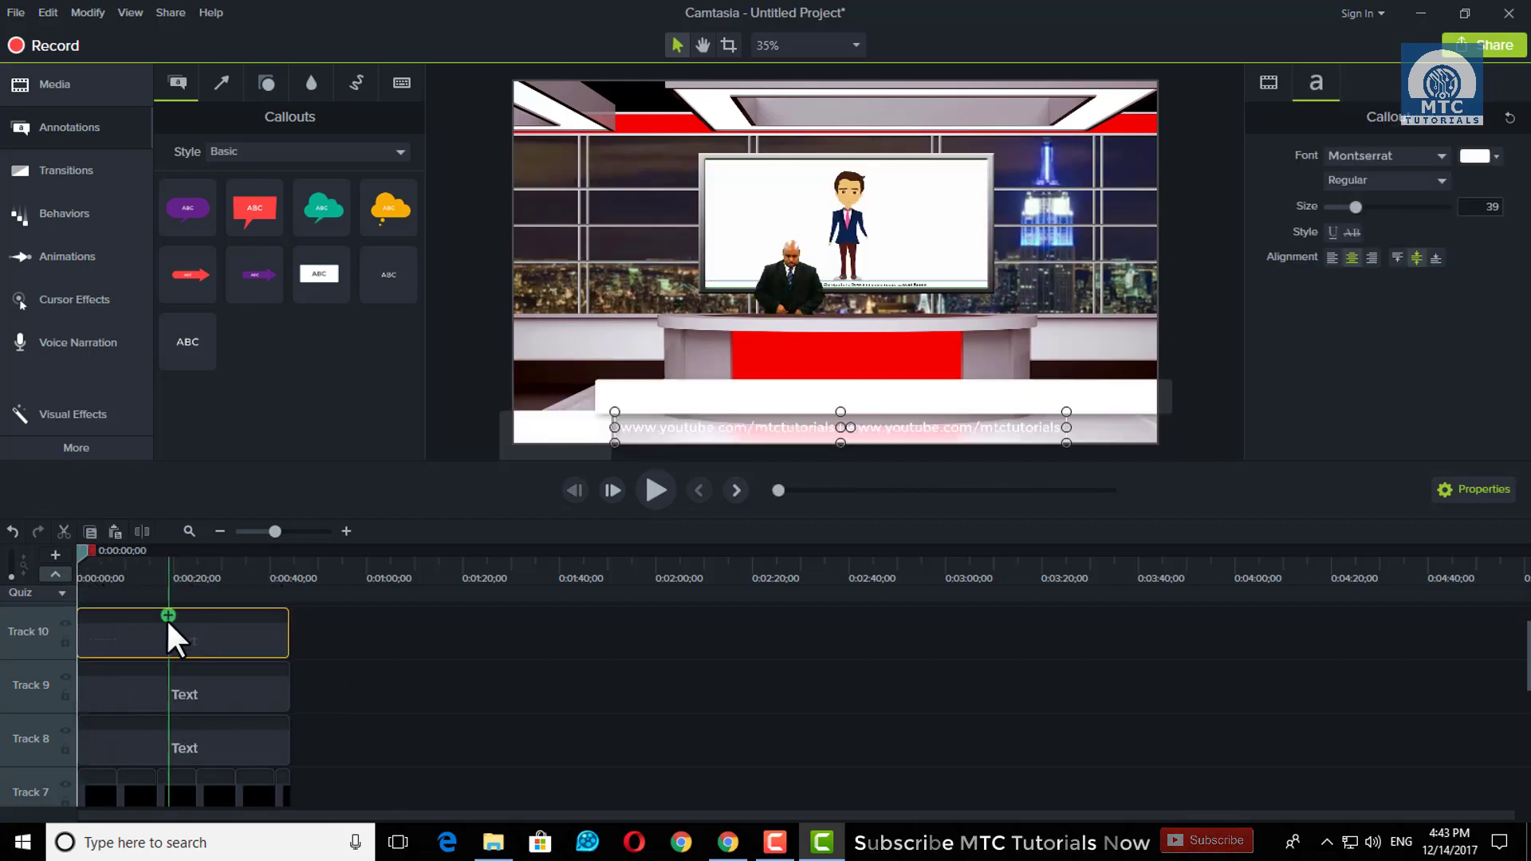
click(173, 687)
scroll(98, 614, down, 2)
click(496, 744)
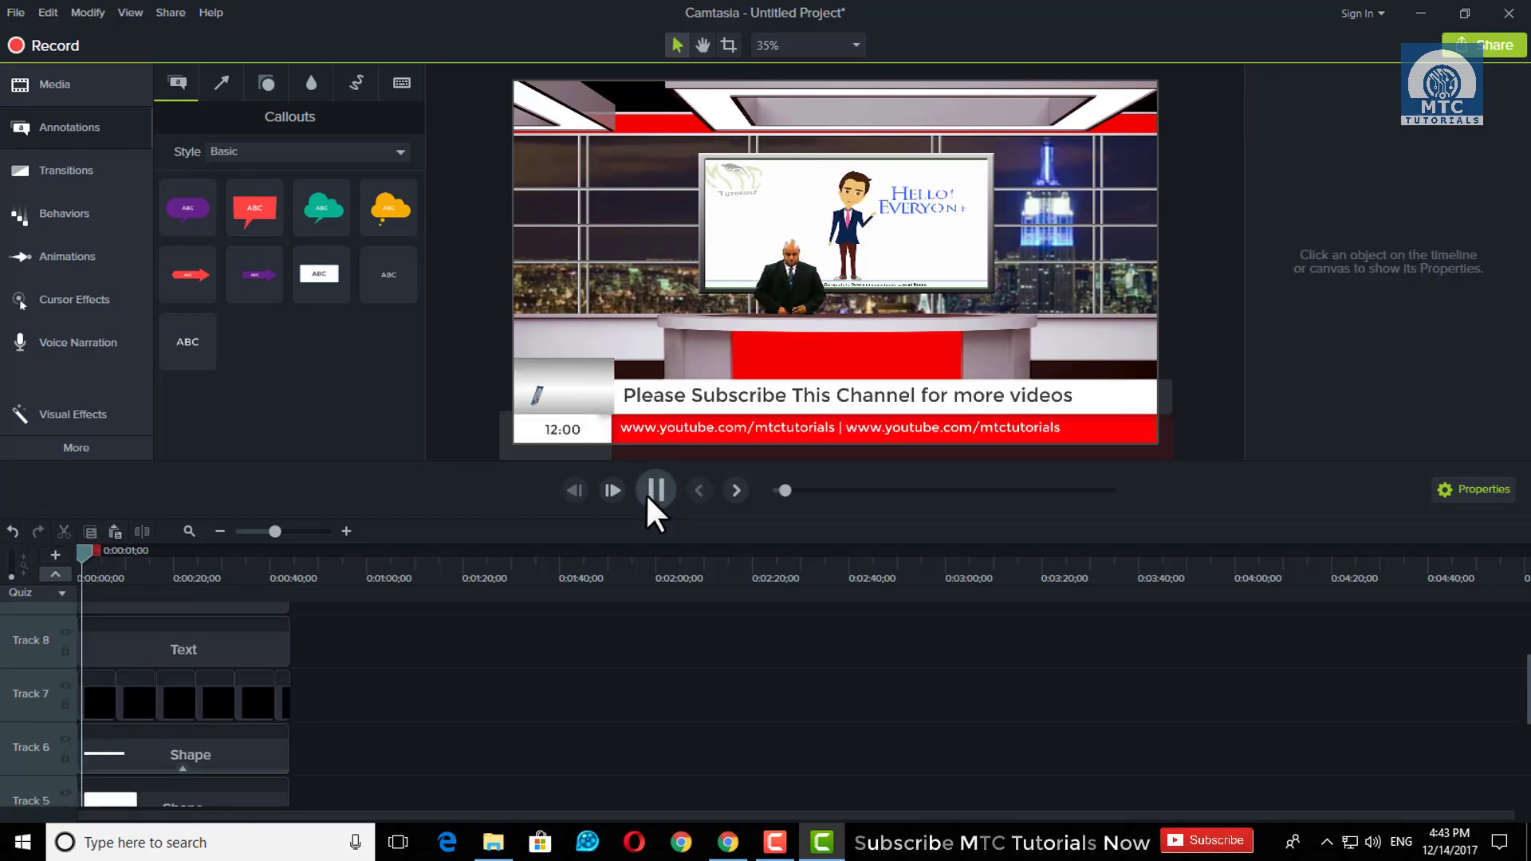
Copy the Track 10 text clip and paste it onto a new Track 11 at 0:00
right_click(212, 736)
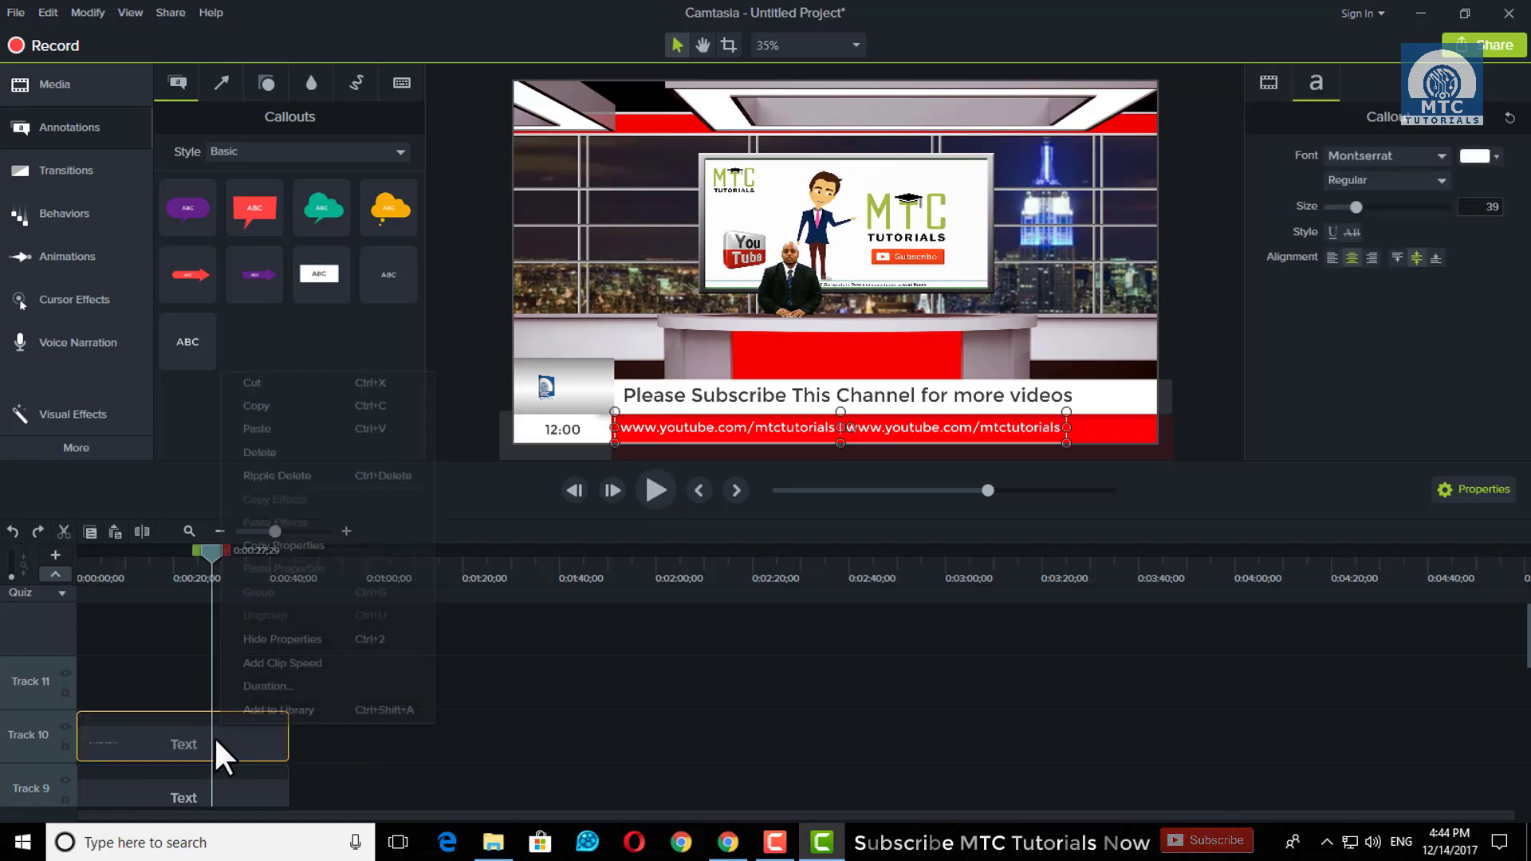
click(313, 405)
click(41, 12)
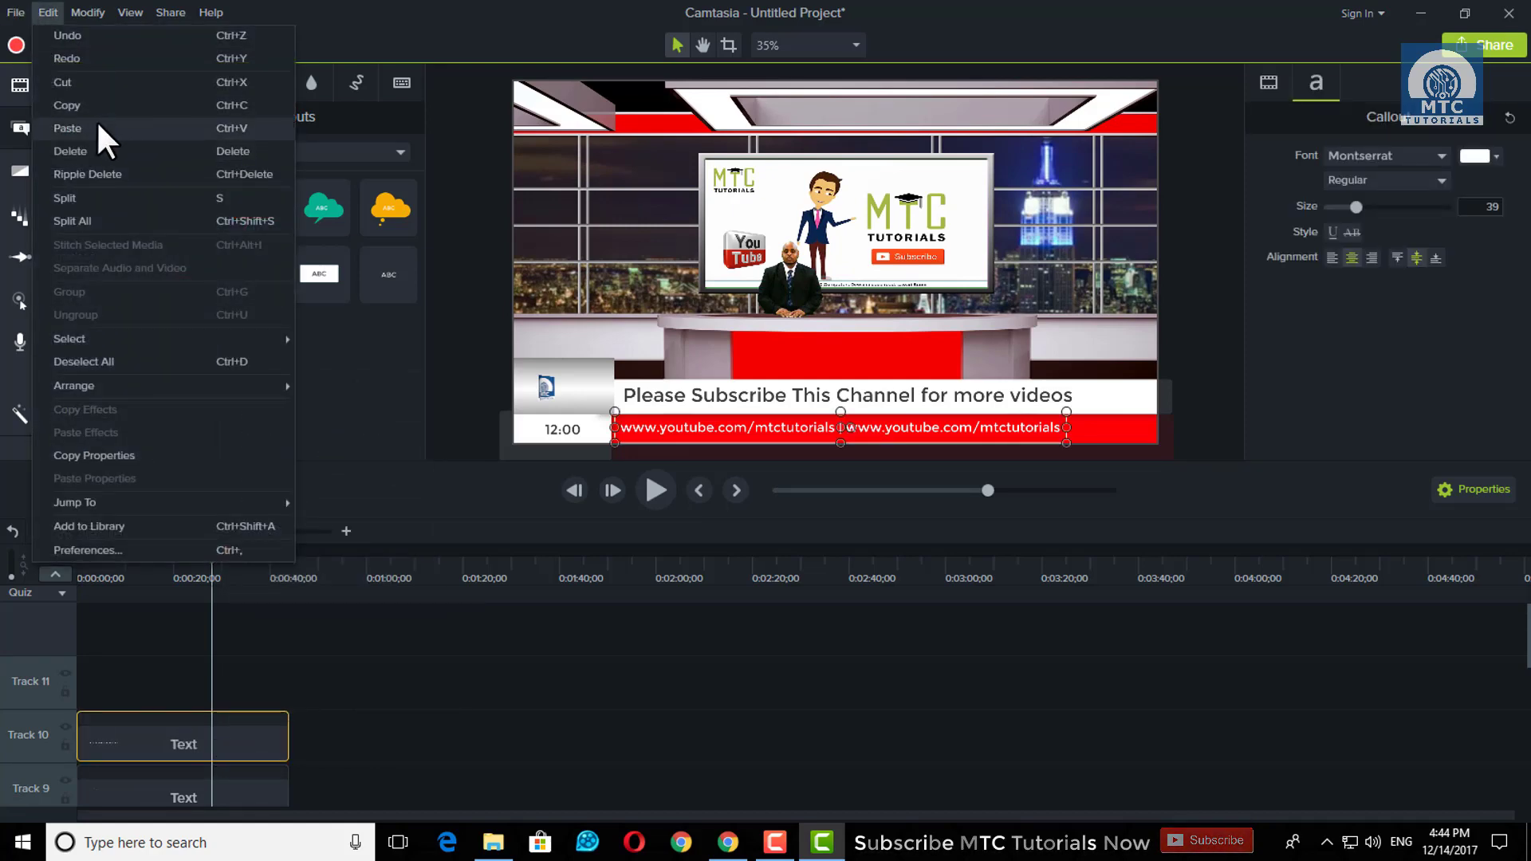
click(97, 127)
drag(280, 686, 89, 672)
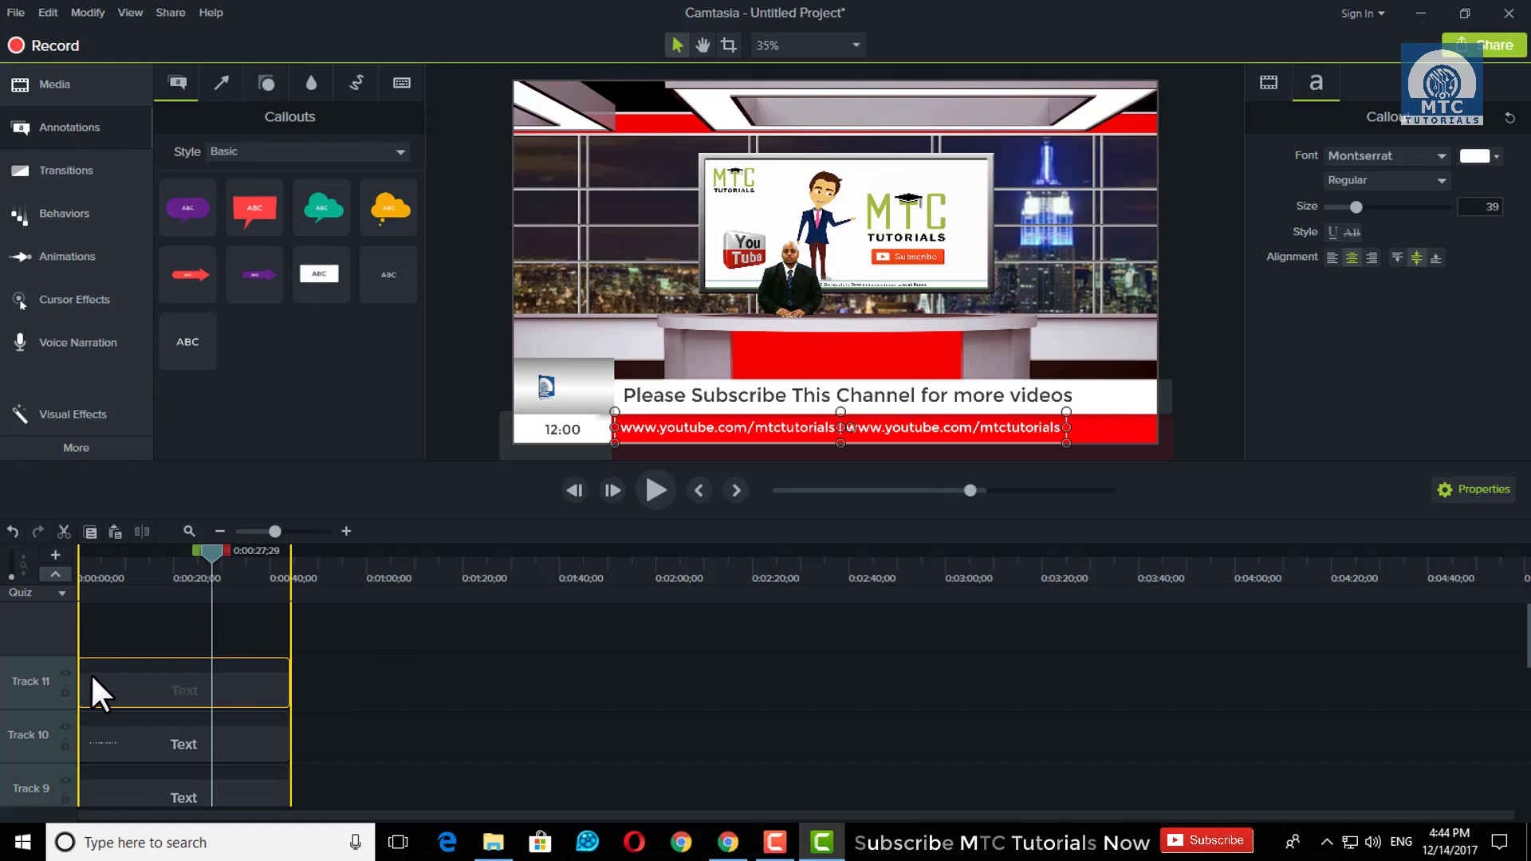
Move the copied callout up onto the red desk front panel and widen it
click(558, 429)
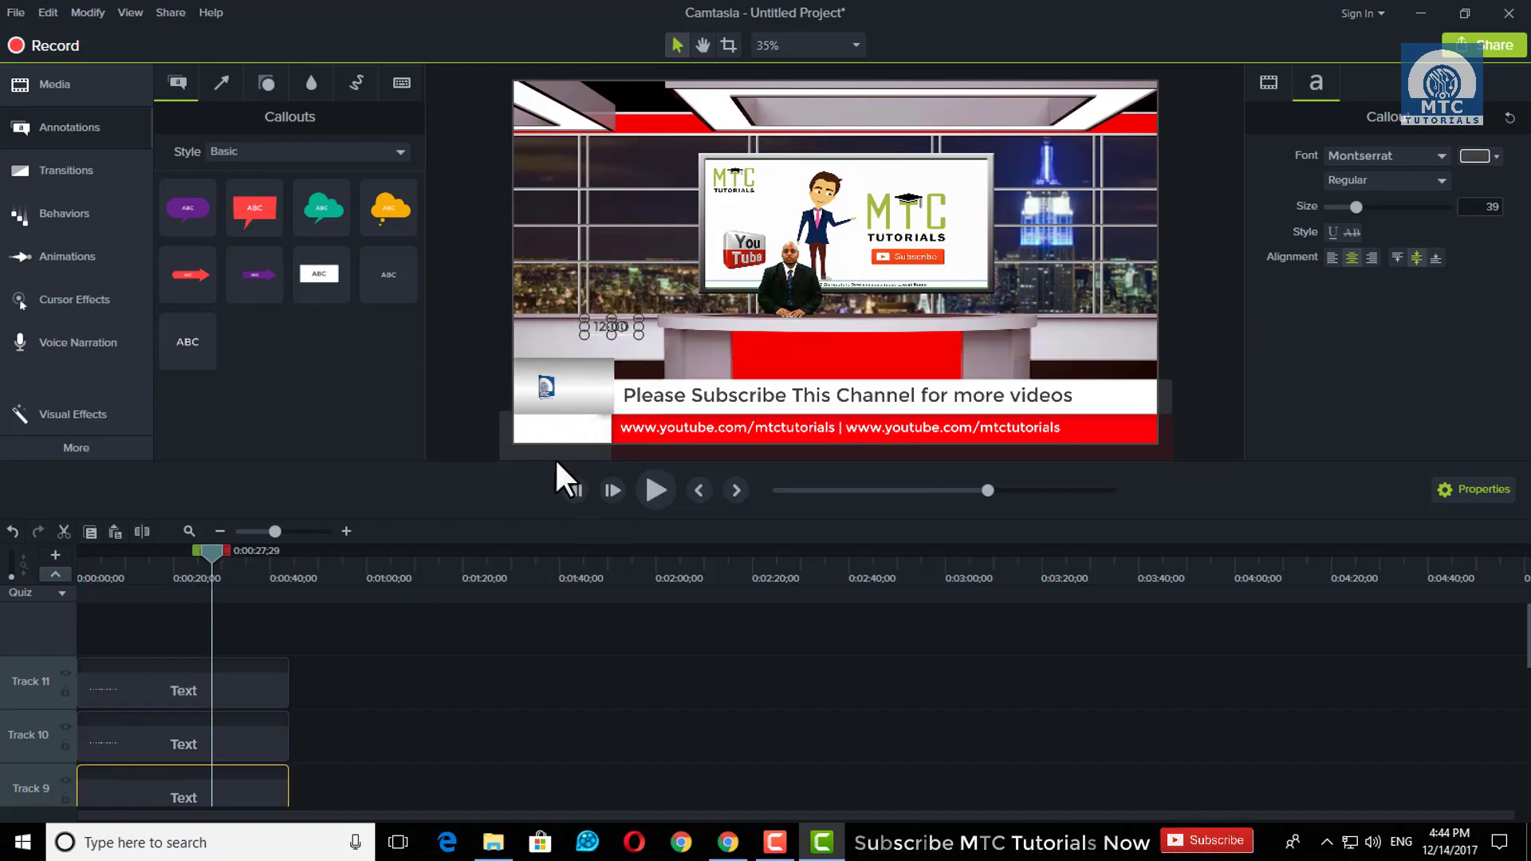
click(226, 675)
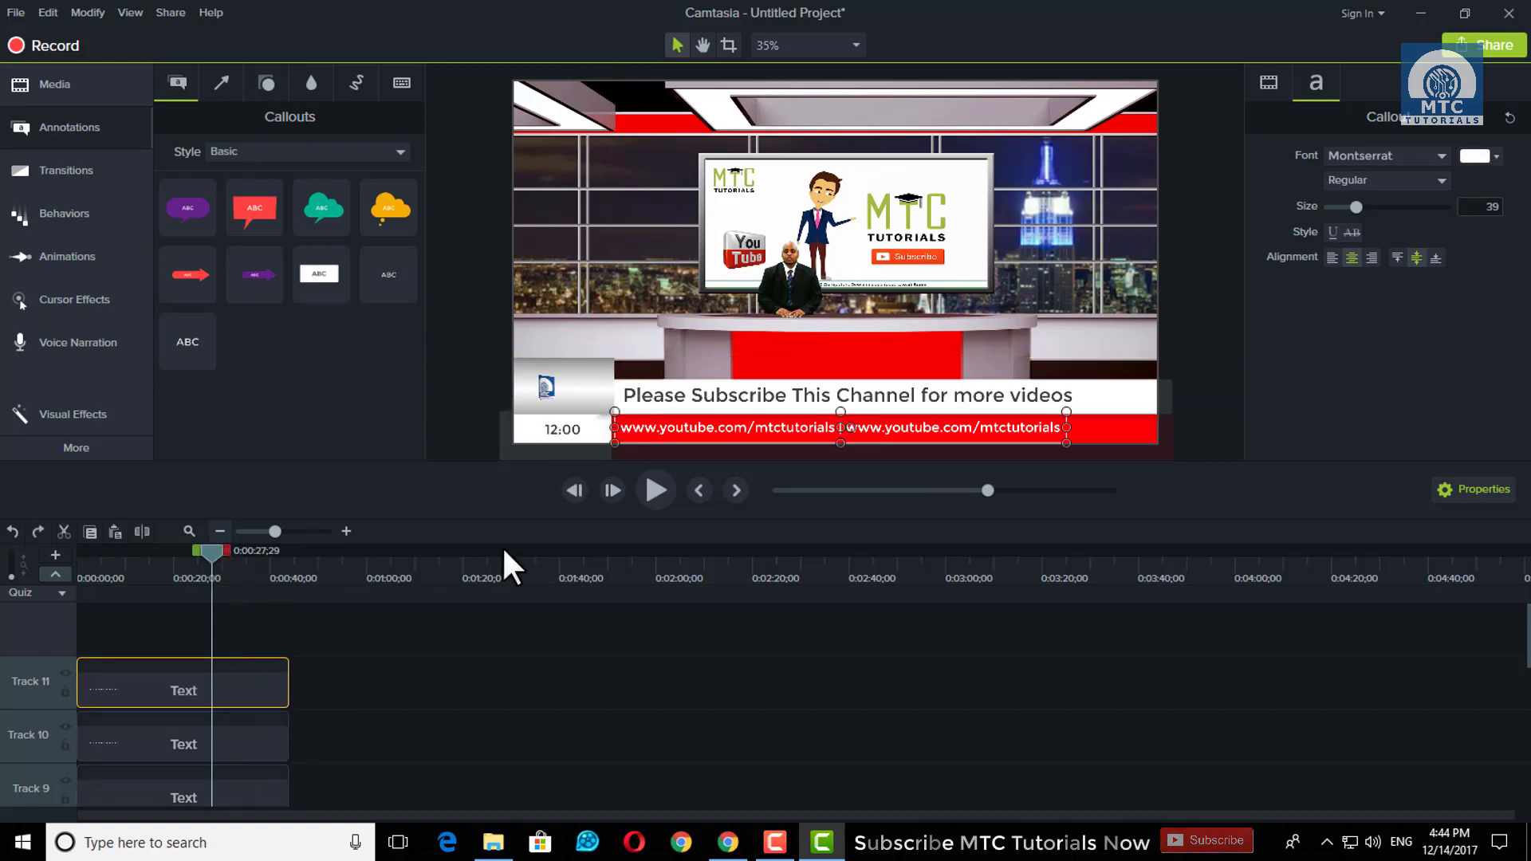
drag(687, 441, 727, 218)
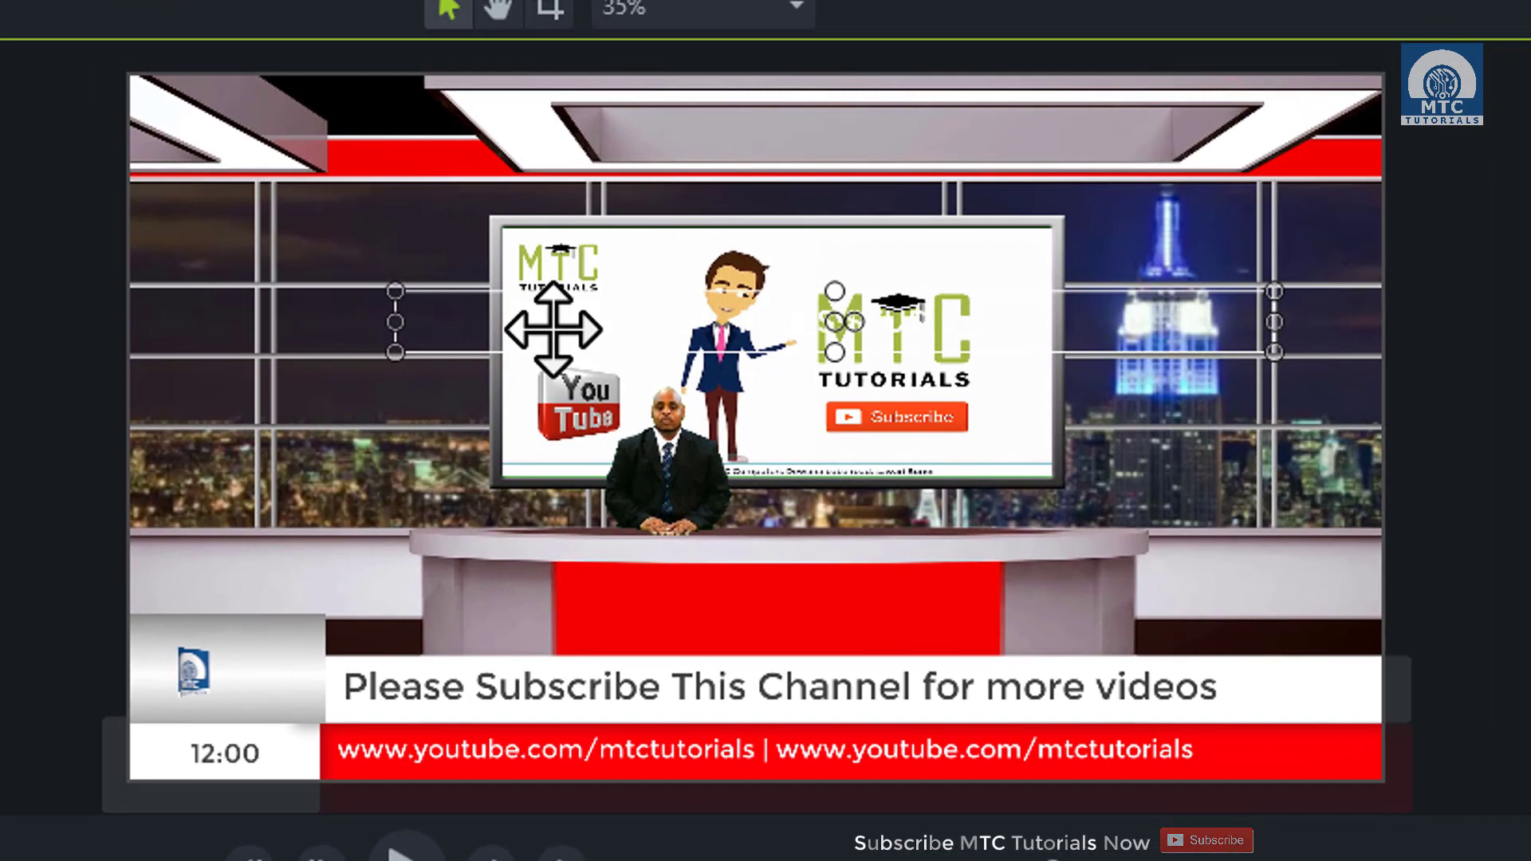
mouse_move(394, 323)
mouse_down()
mouse_move(1064, 321)
mouse_move(737, 606)
mouse_up()
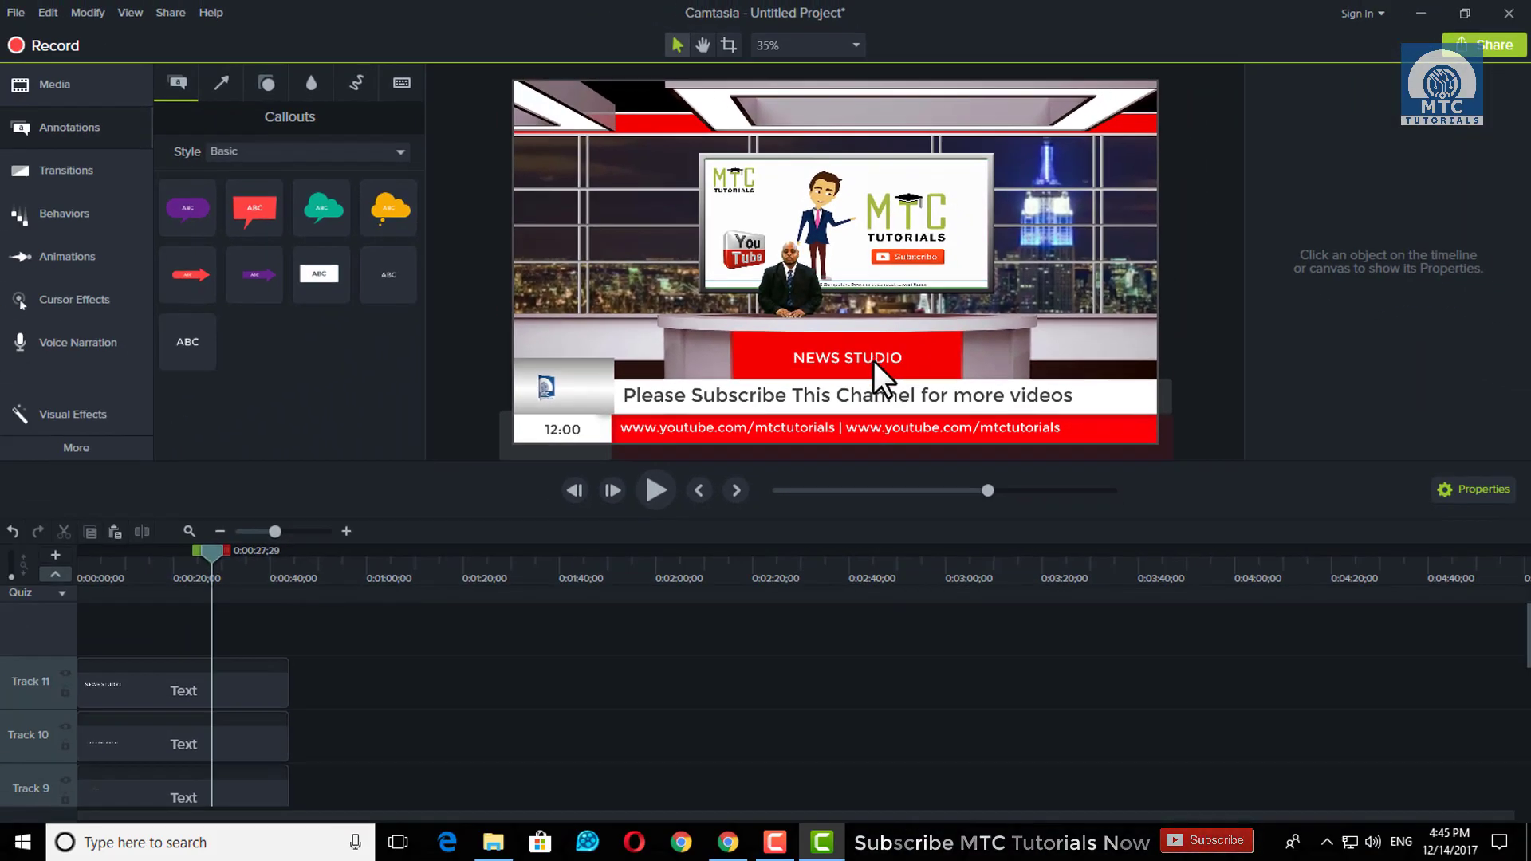
Apply the Reveal text behaviour to the NEWS STUDIO clip on Track 11
click(873, 360)
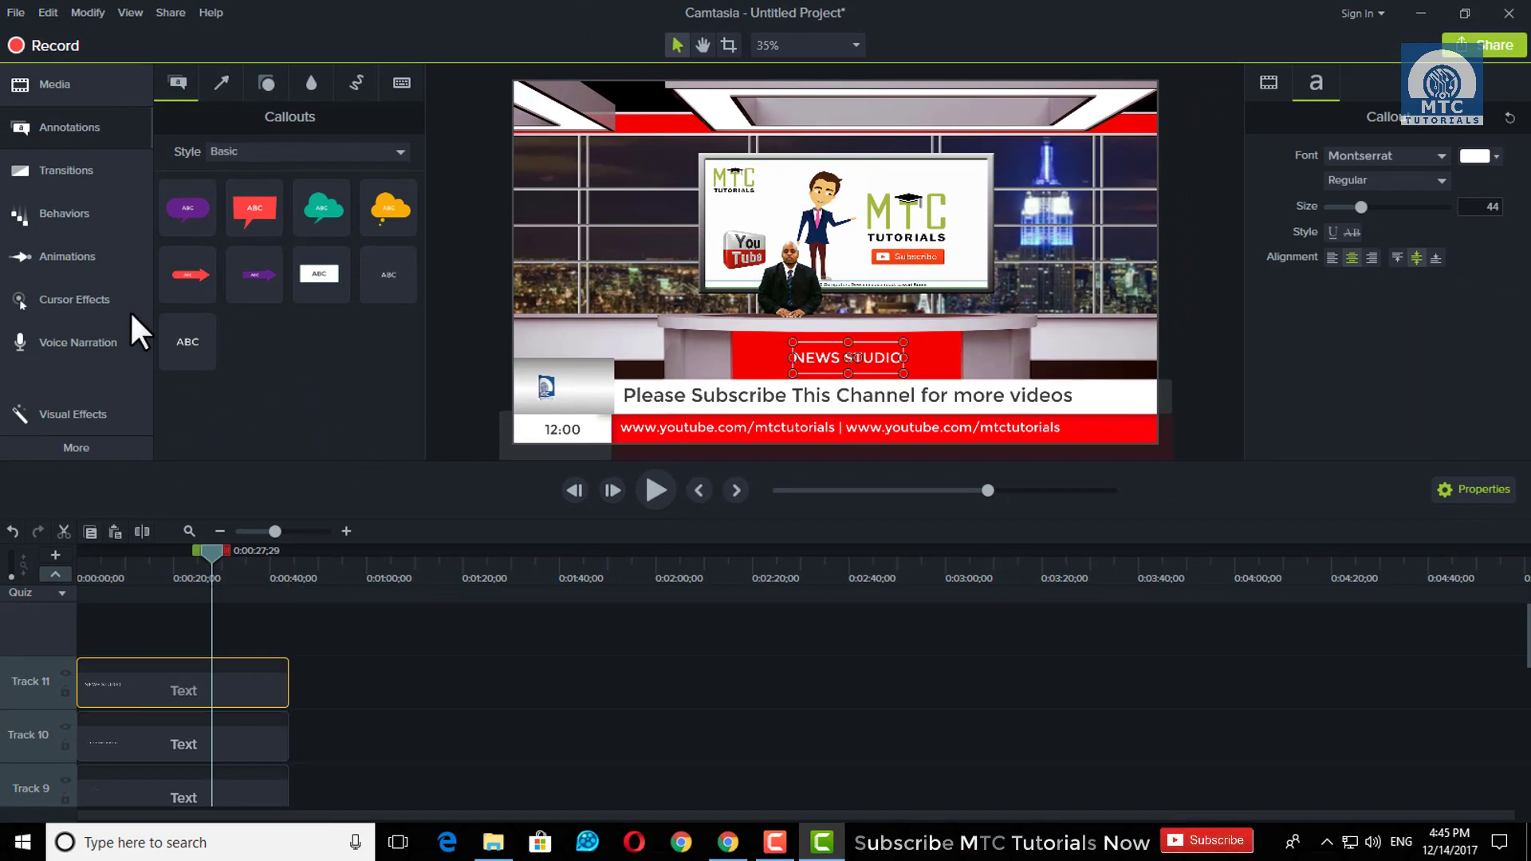
click(80, 225)
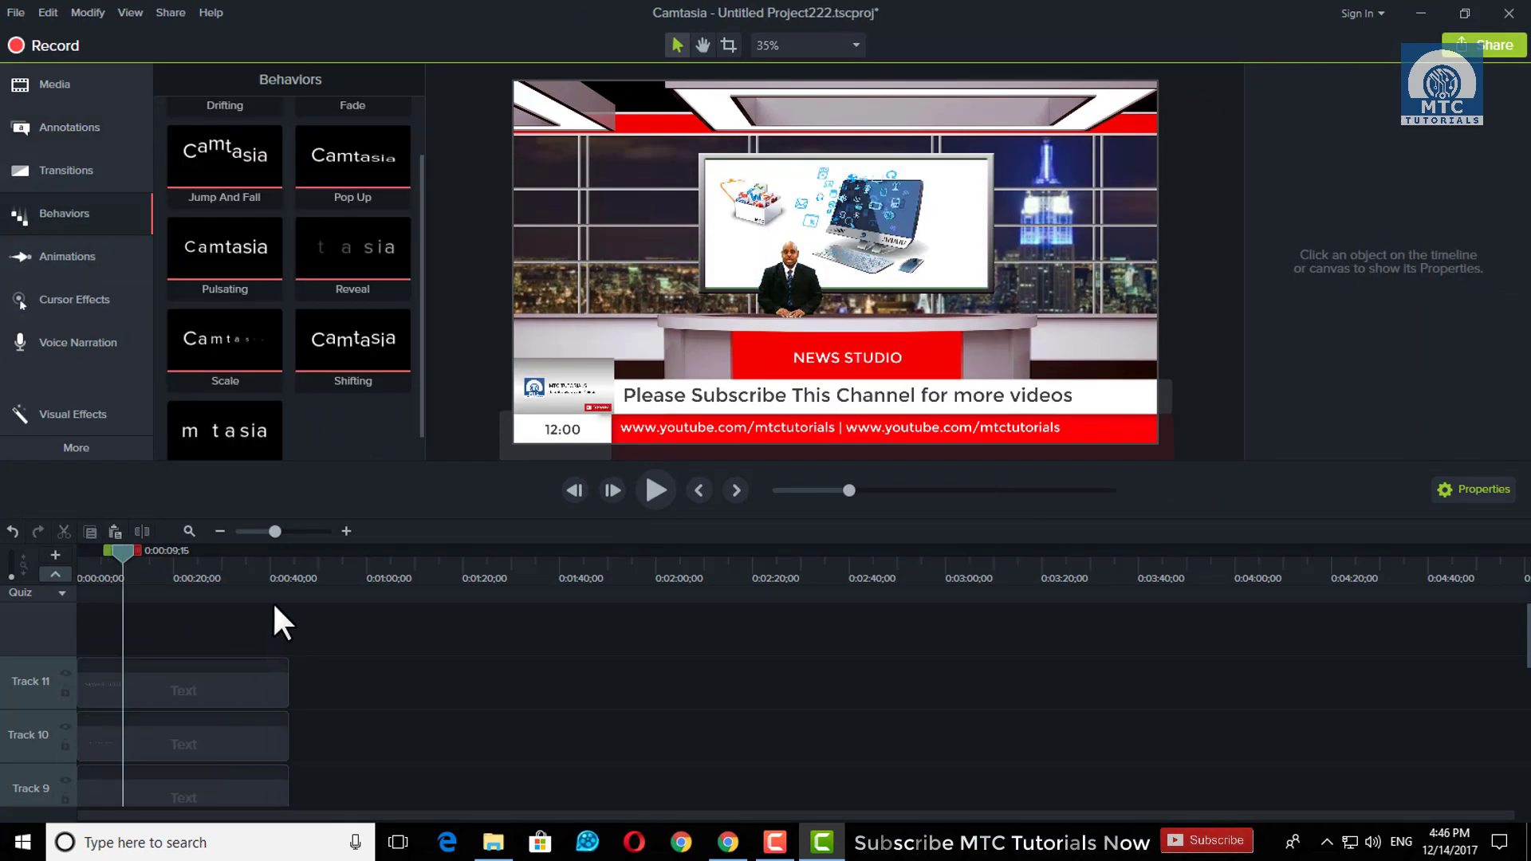
drag(334, 308, 225, 690)
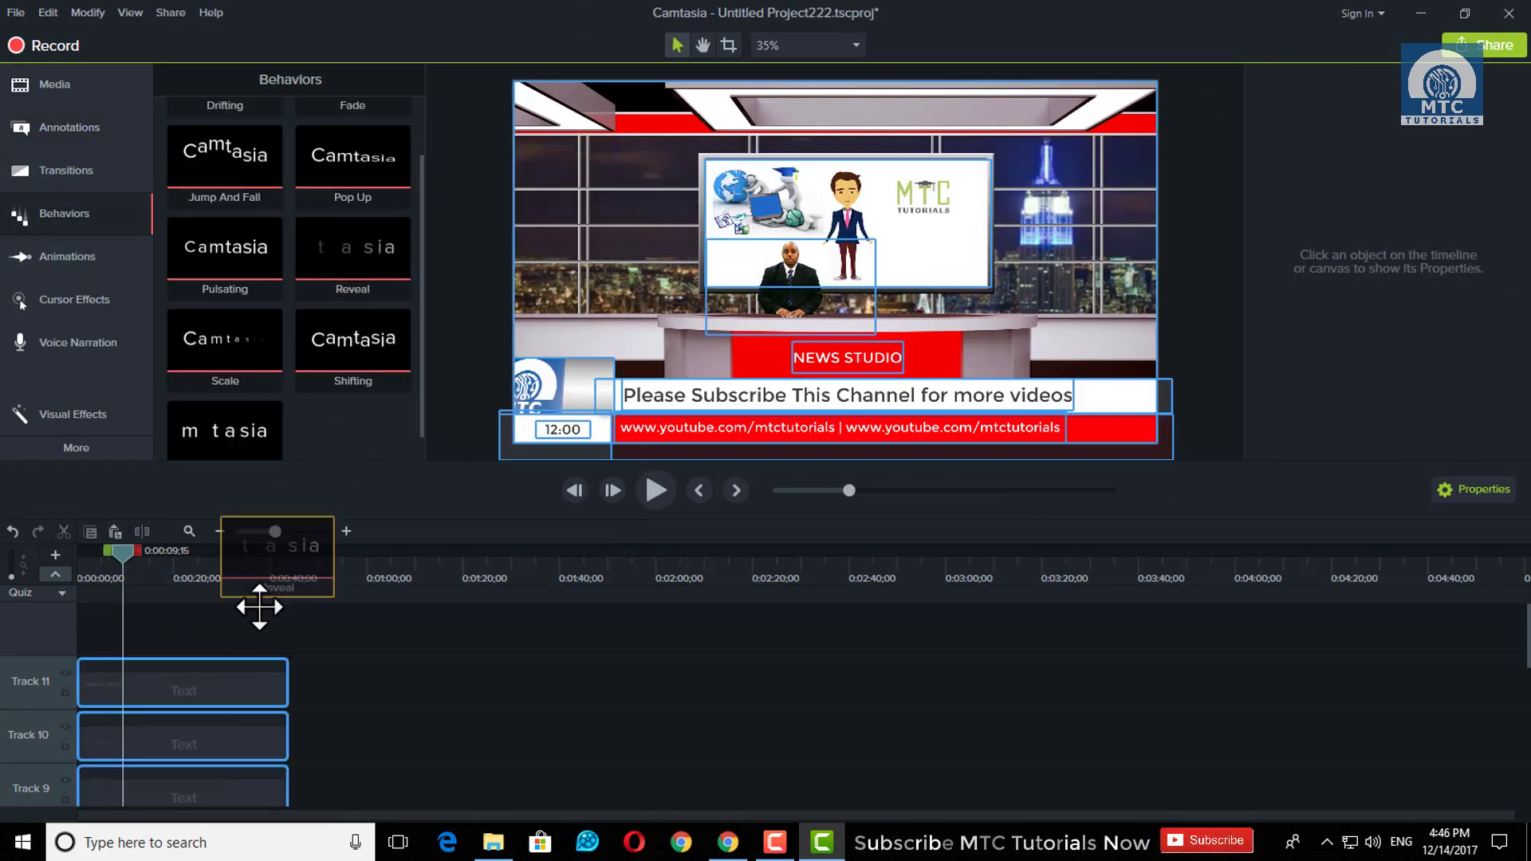
click(405, 687)
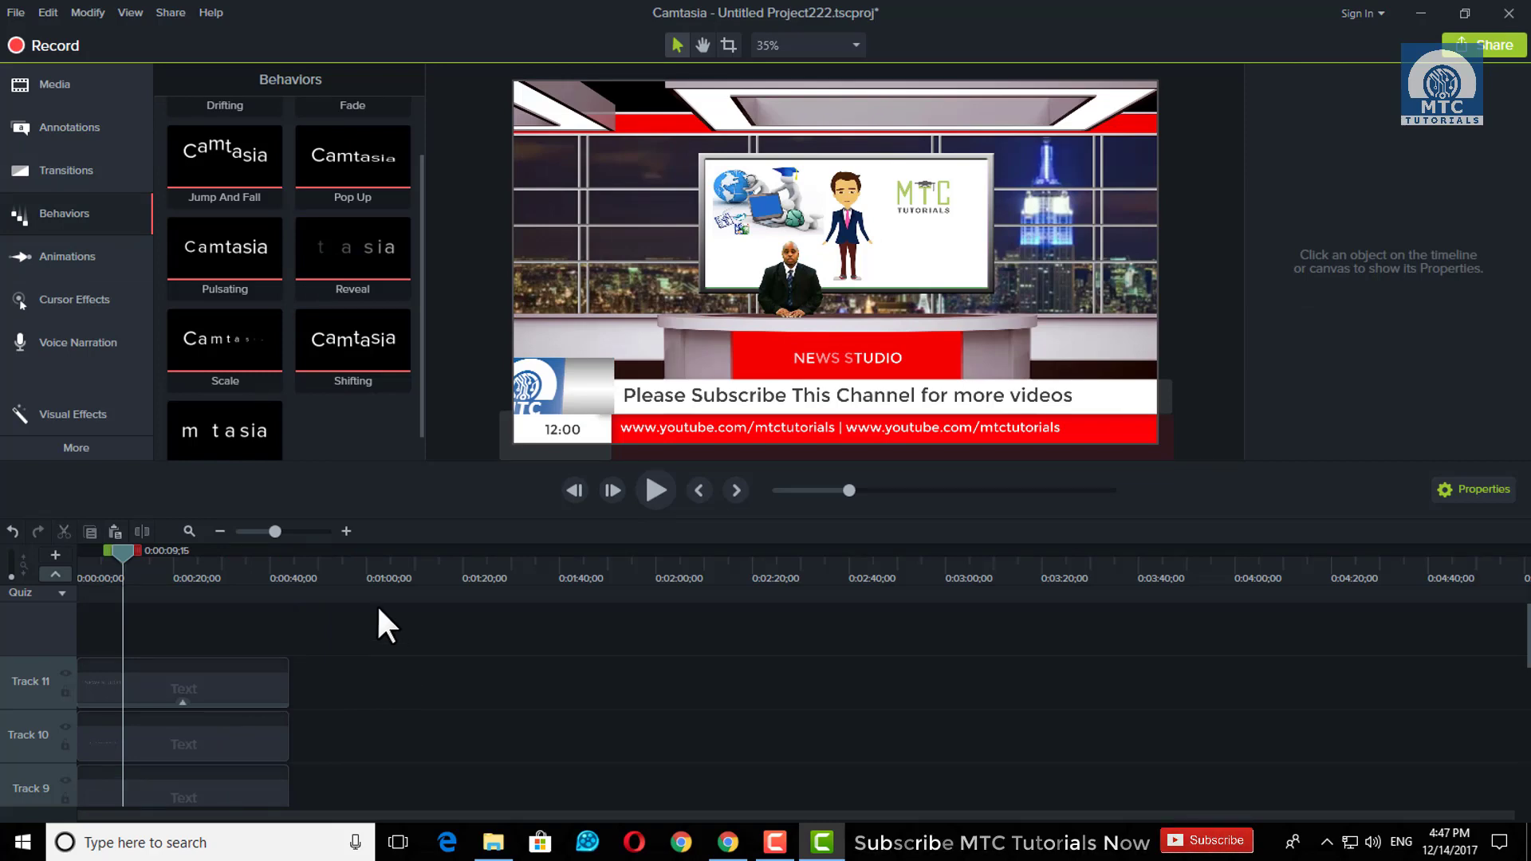
Add the MTC 3D animated logo on Track 12, scaled to 22.6% in the right corner
click(80, 94)
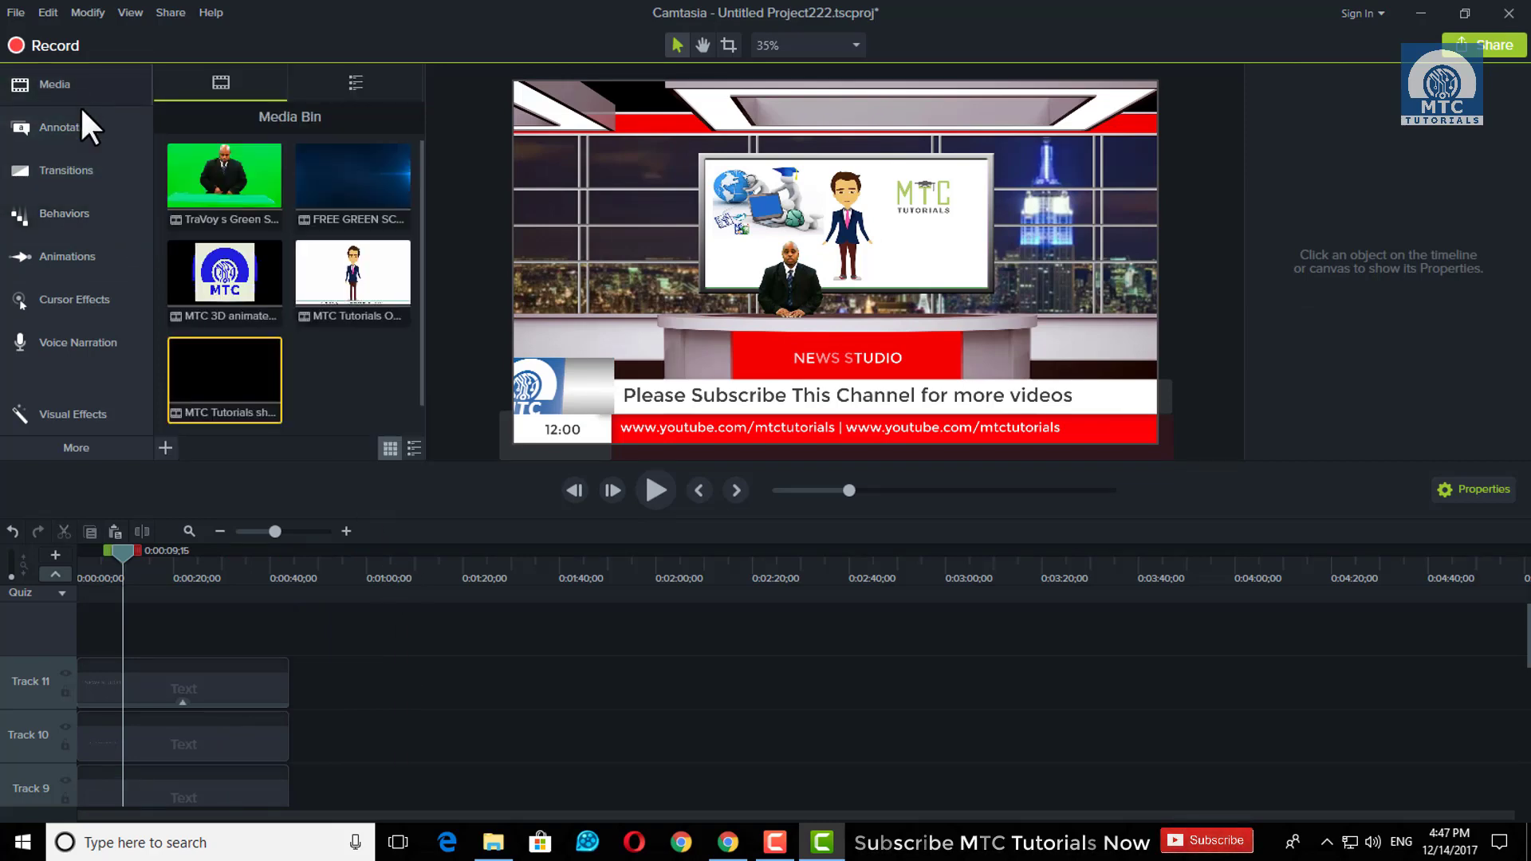
drag(223, 279, 72, 634)
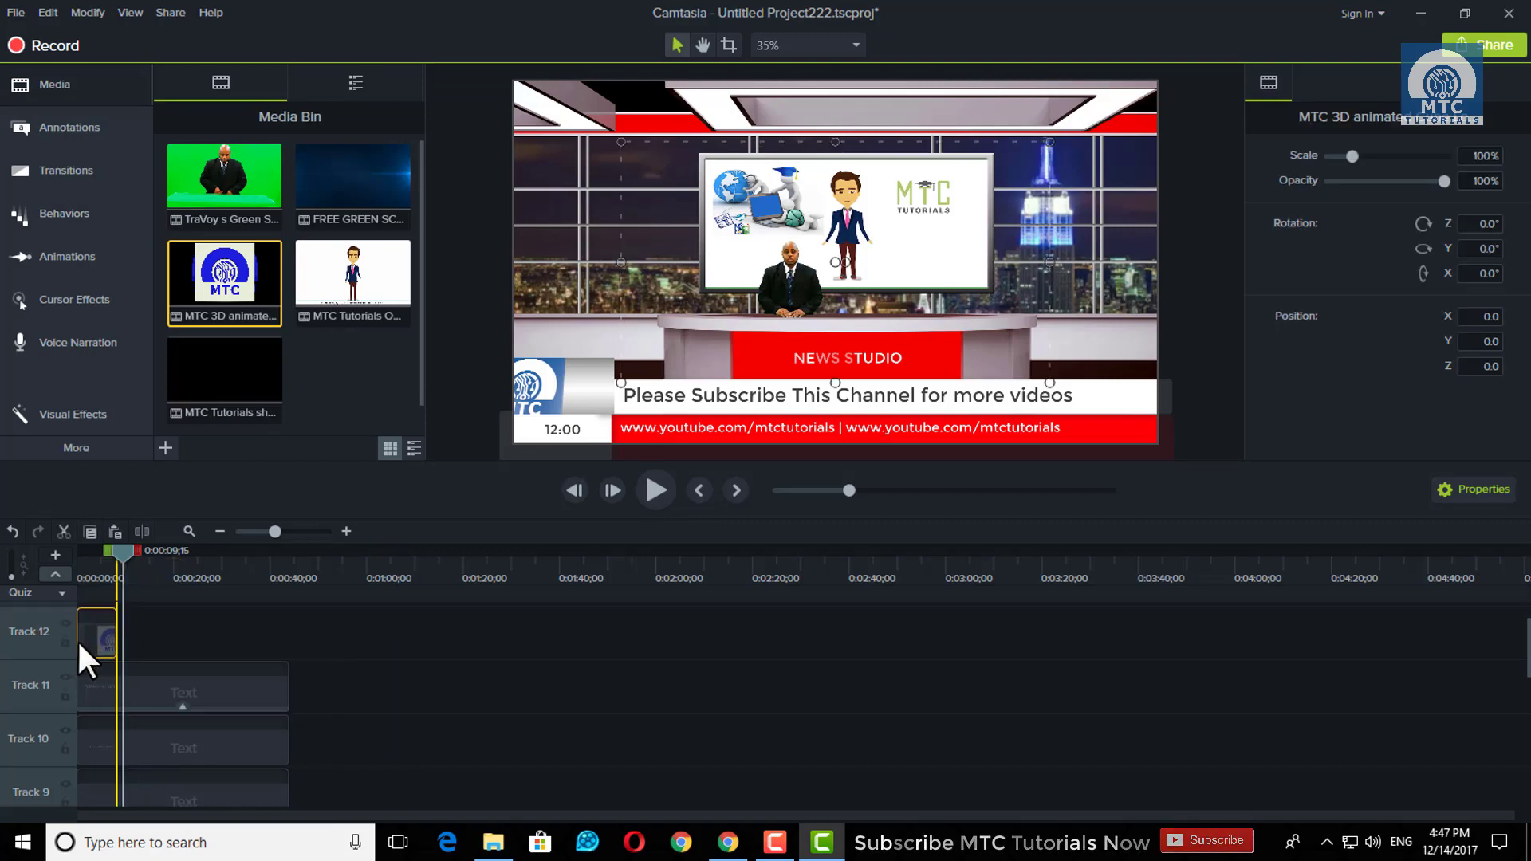
drag(122, 550, 91, 562)
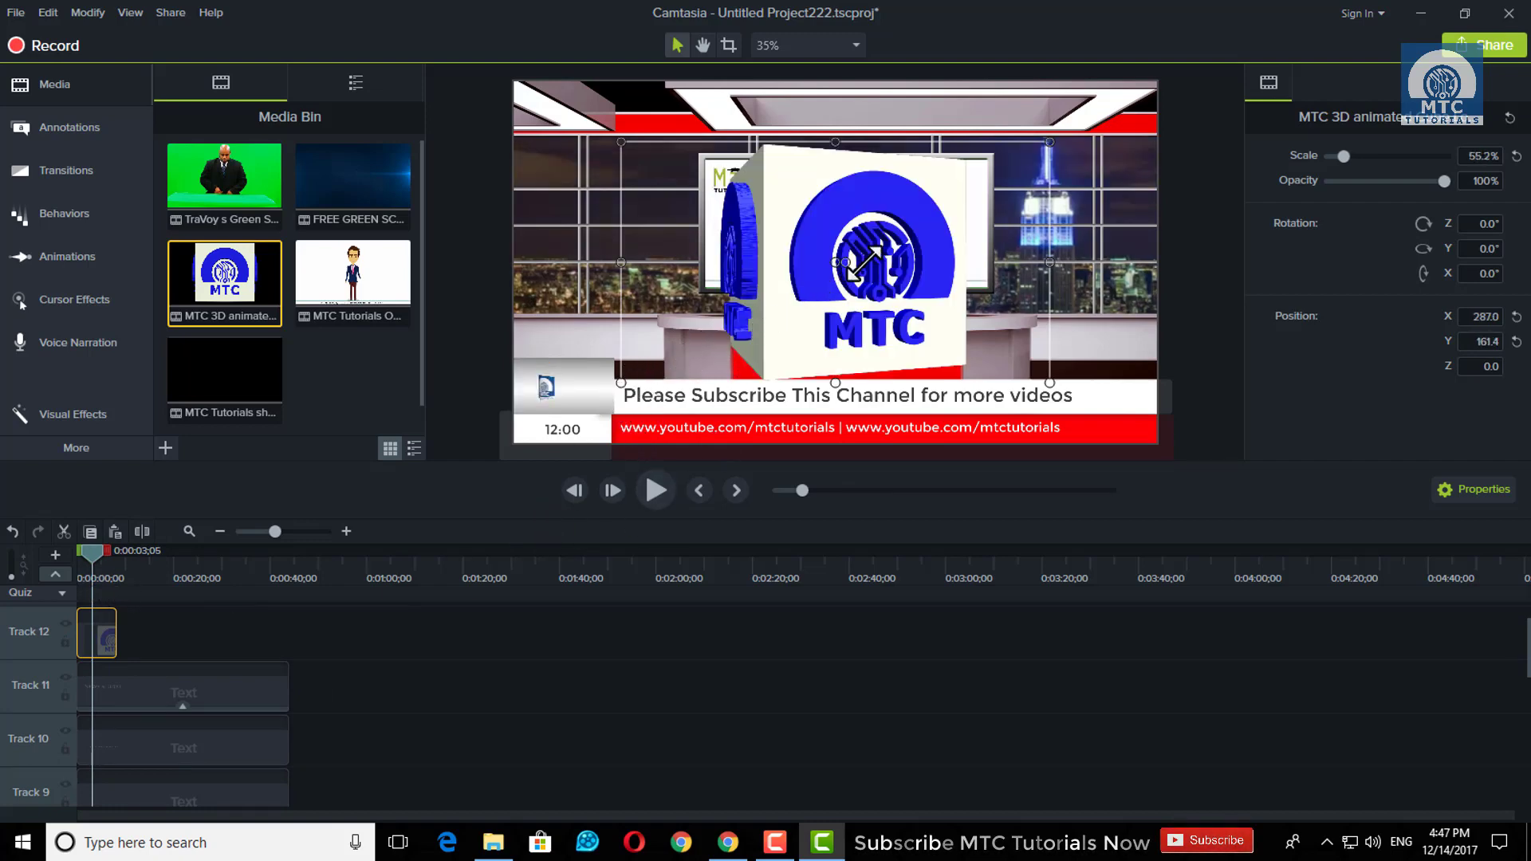
mouse_move(876, 255)
mouse_down()
mouse_move(1002, 188)
mouse_move(1008, 164)
mouse_move(1072, 371)
mouse_move(1066, 342)
mouse_move(1100, 386)
mouse_move(1087, 401)
mouse_up()
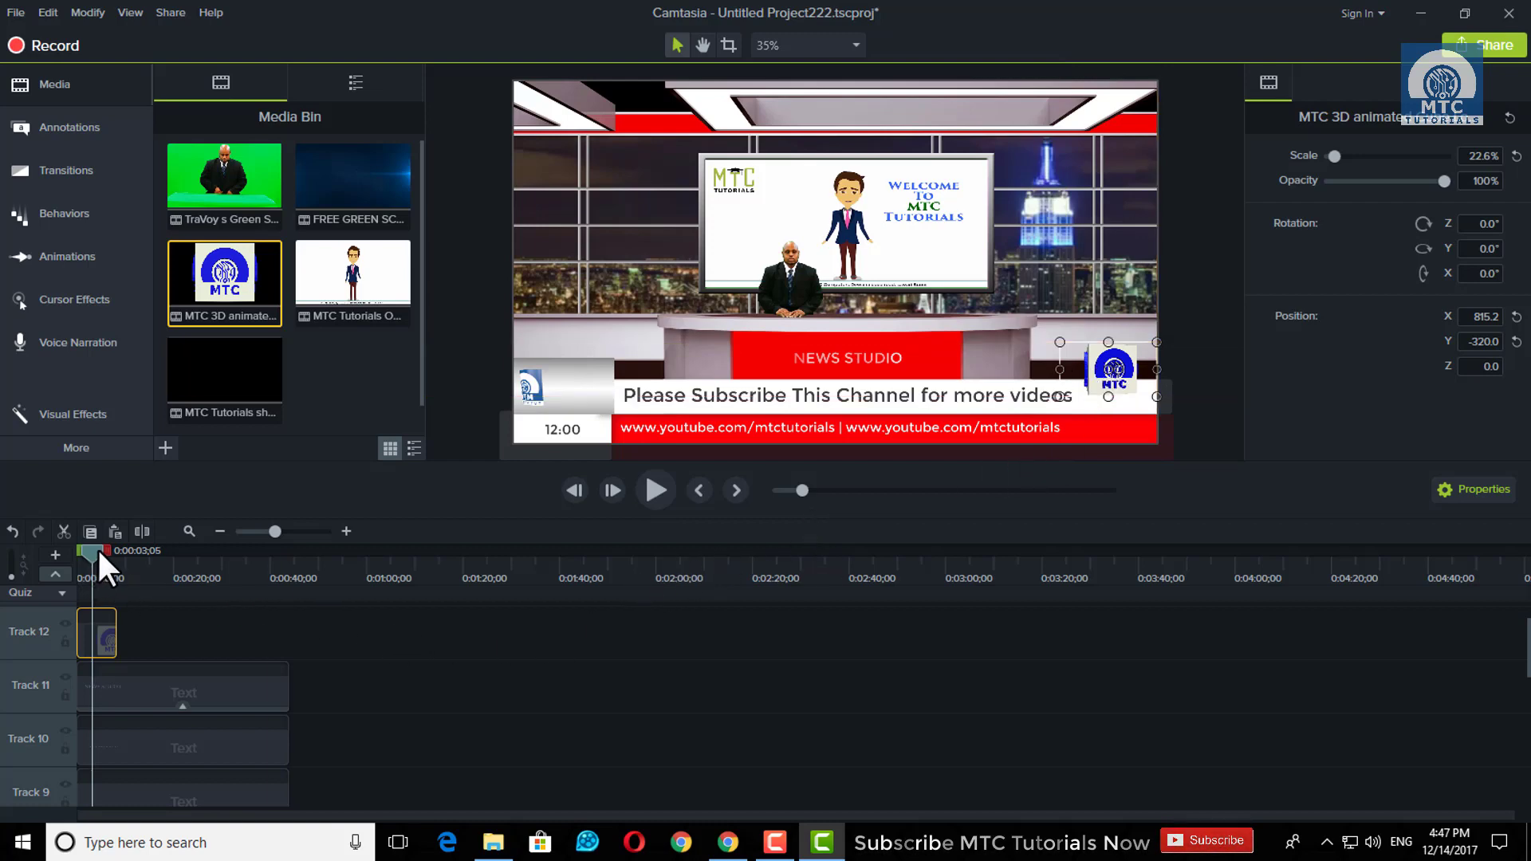
Copy the MTC logo clip and place a pasted copy right after the first
drag(97, 548, 113, 552)
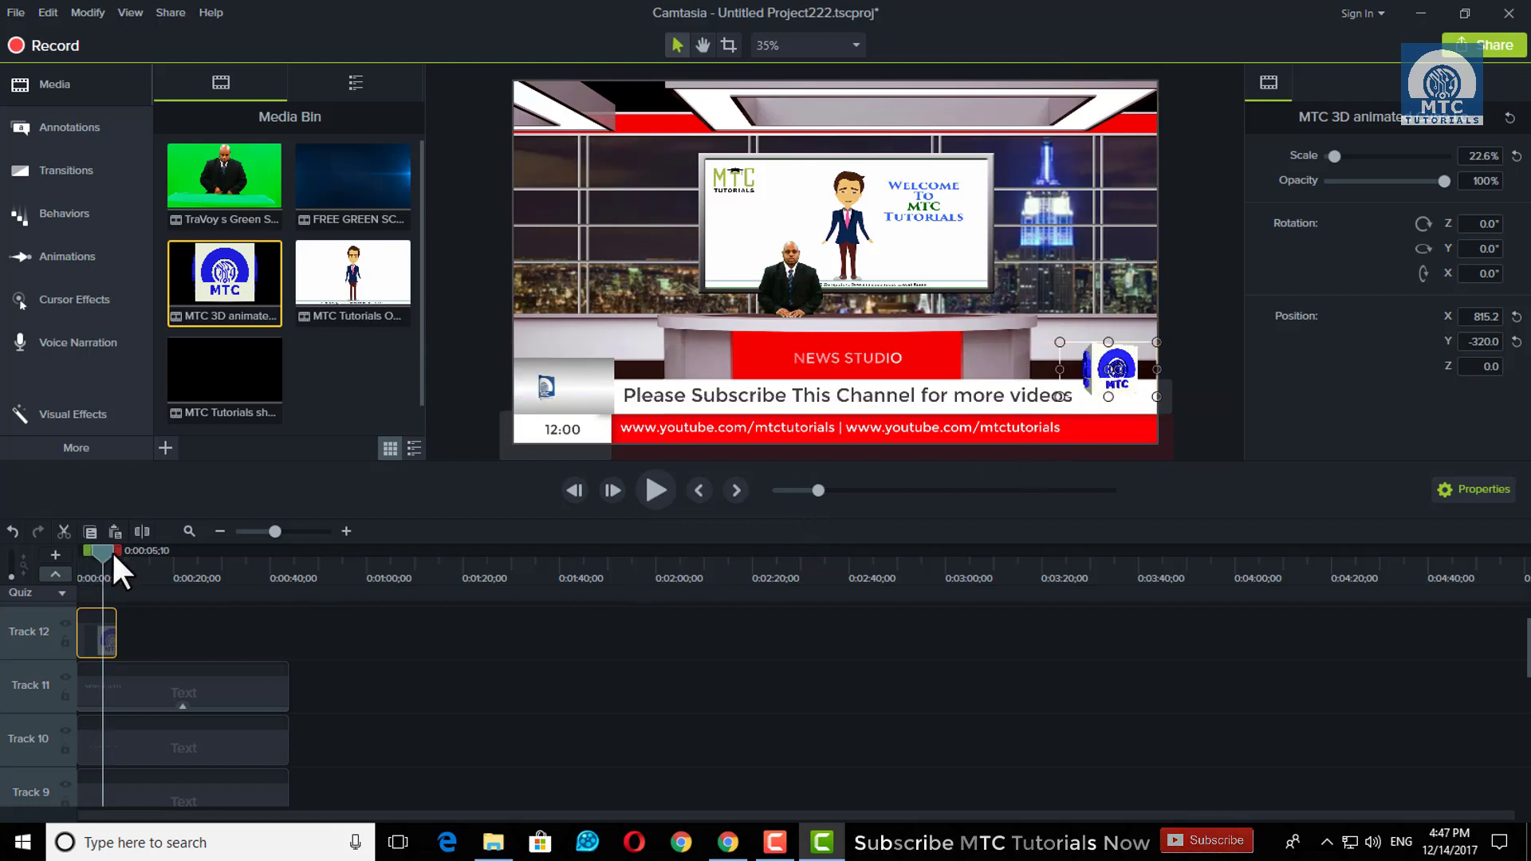
right_click(99, 636)
click(164, 234)
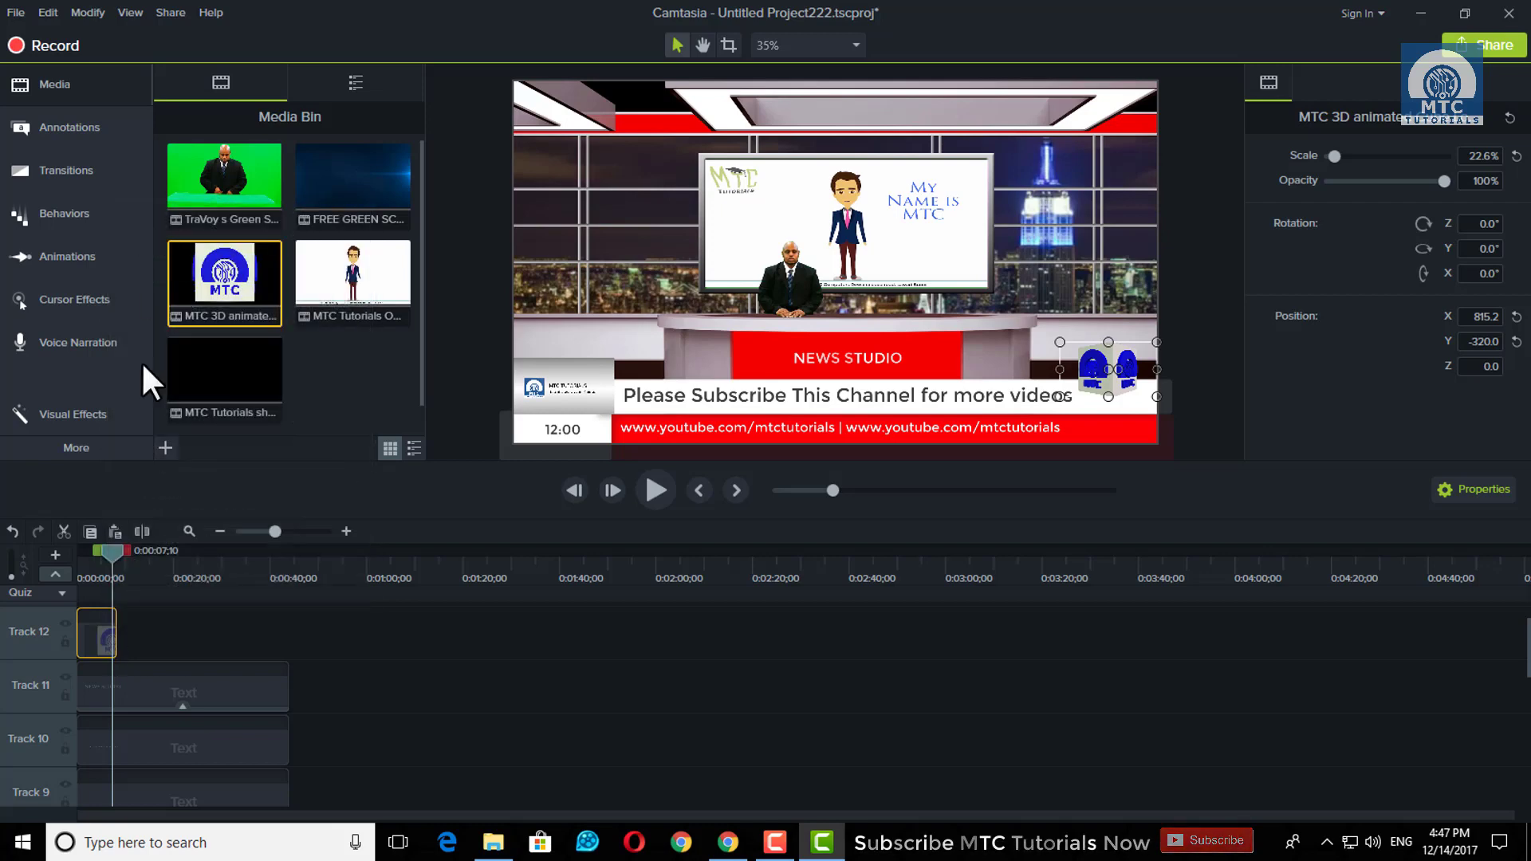
click(157, 575)
click(49, 9)
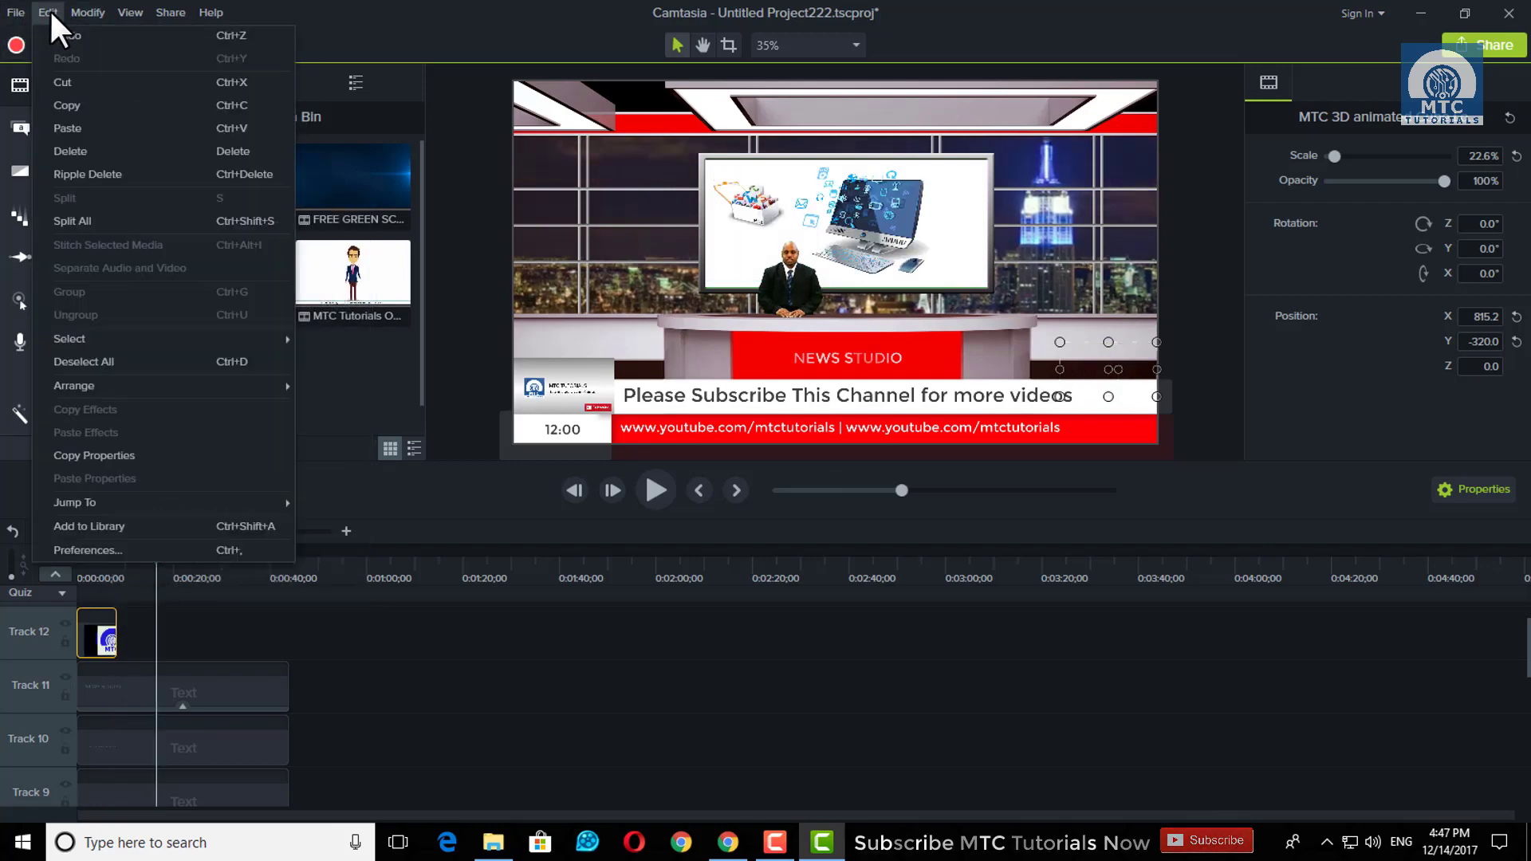
click(88, 121)
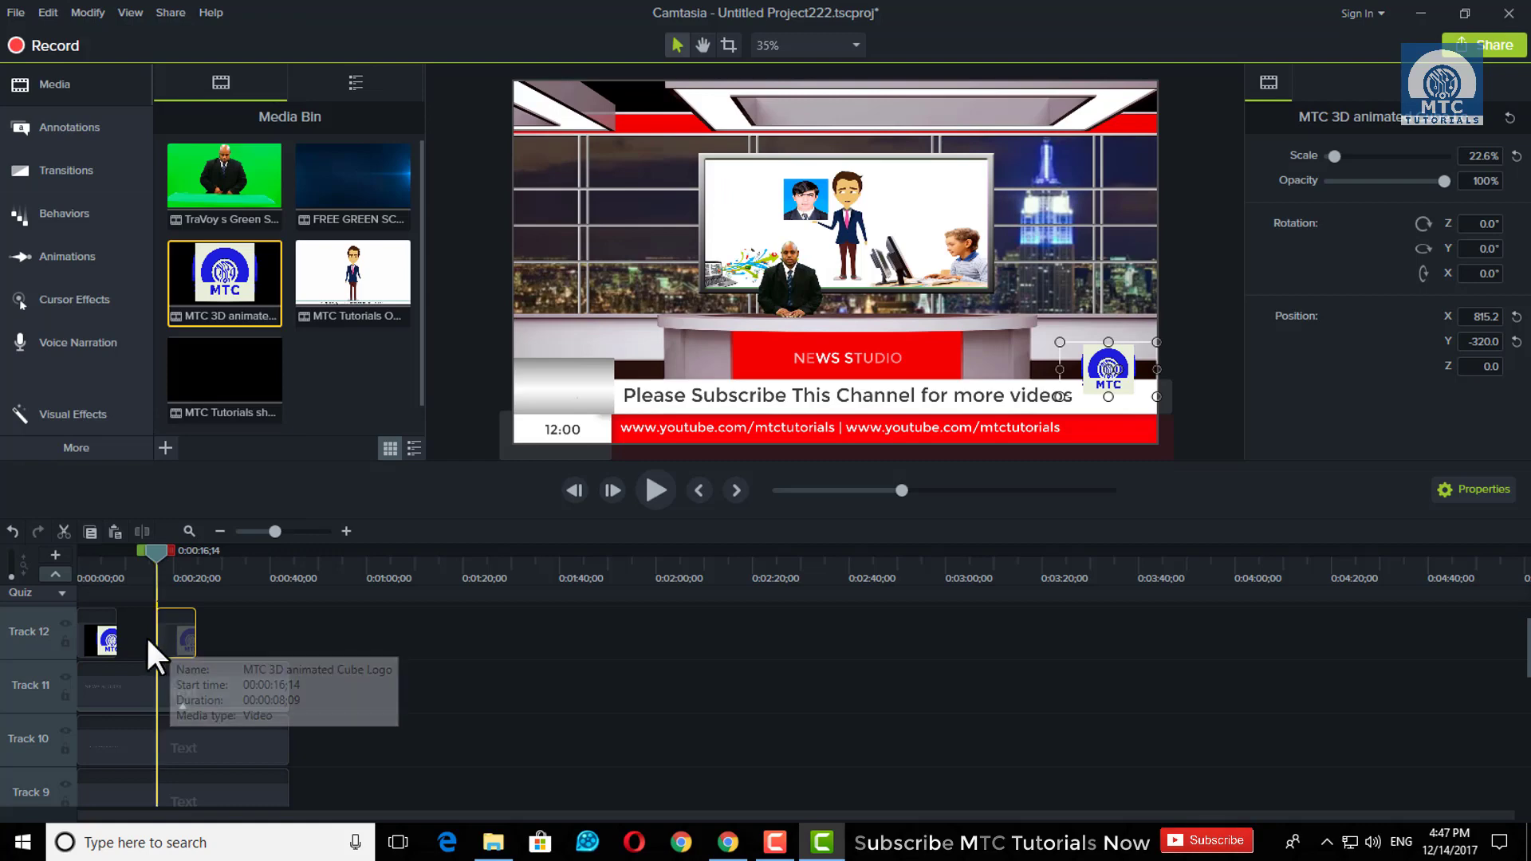
drag(160, 649, 124, 638)
Paste three more logo copies, lining each one up back-to-back on Track 12
click(209, 581)
click(86, 86)
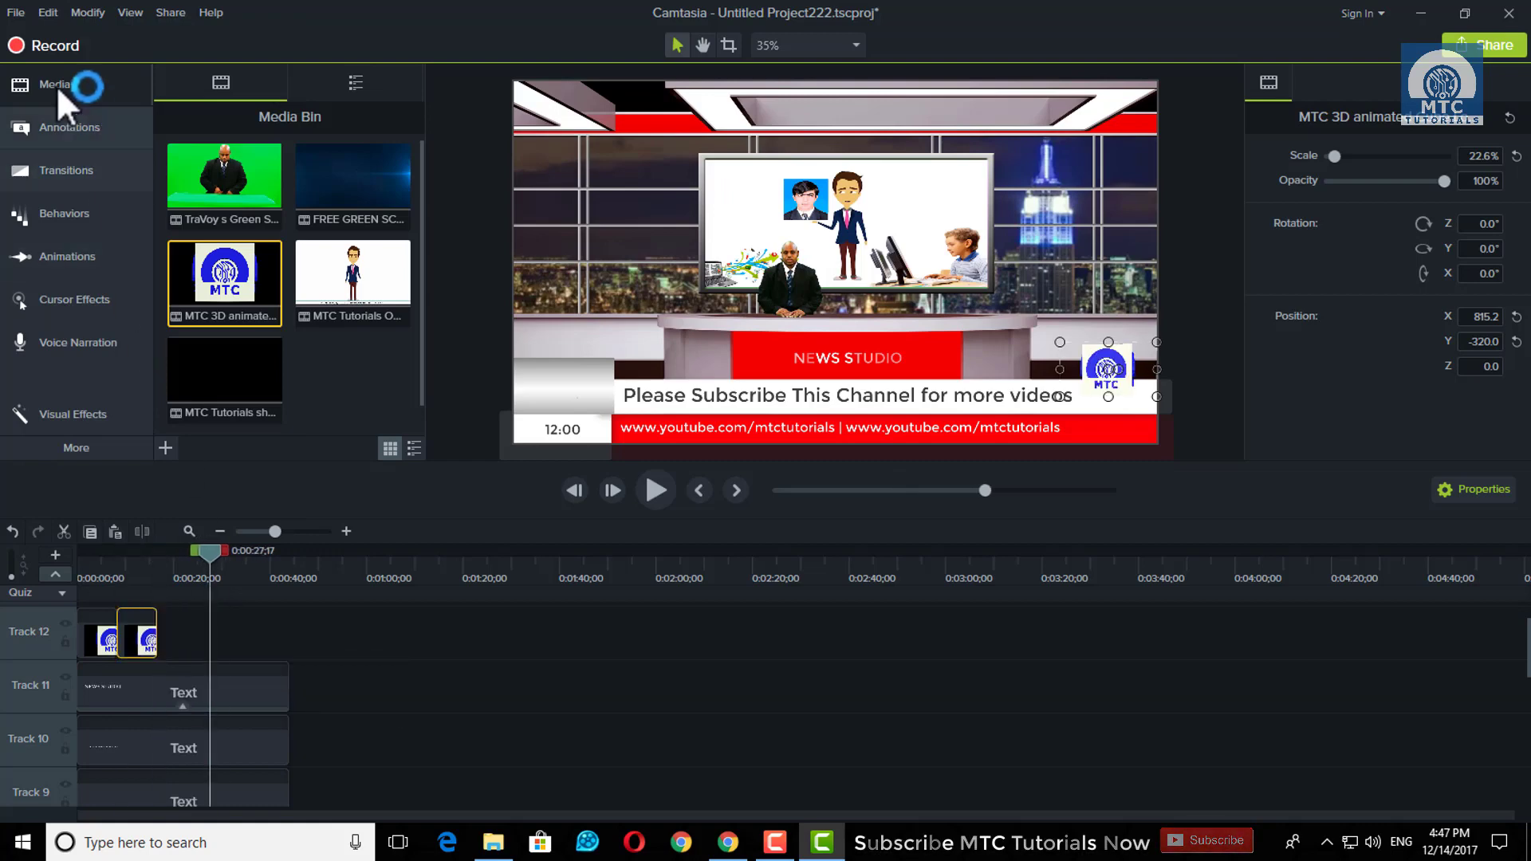
click(48, 12)
click(113, 128)
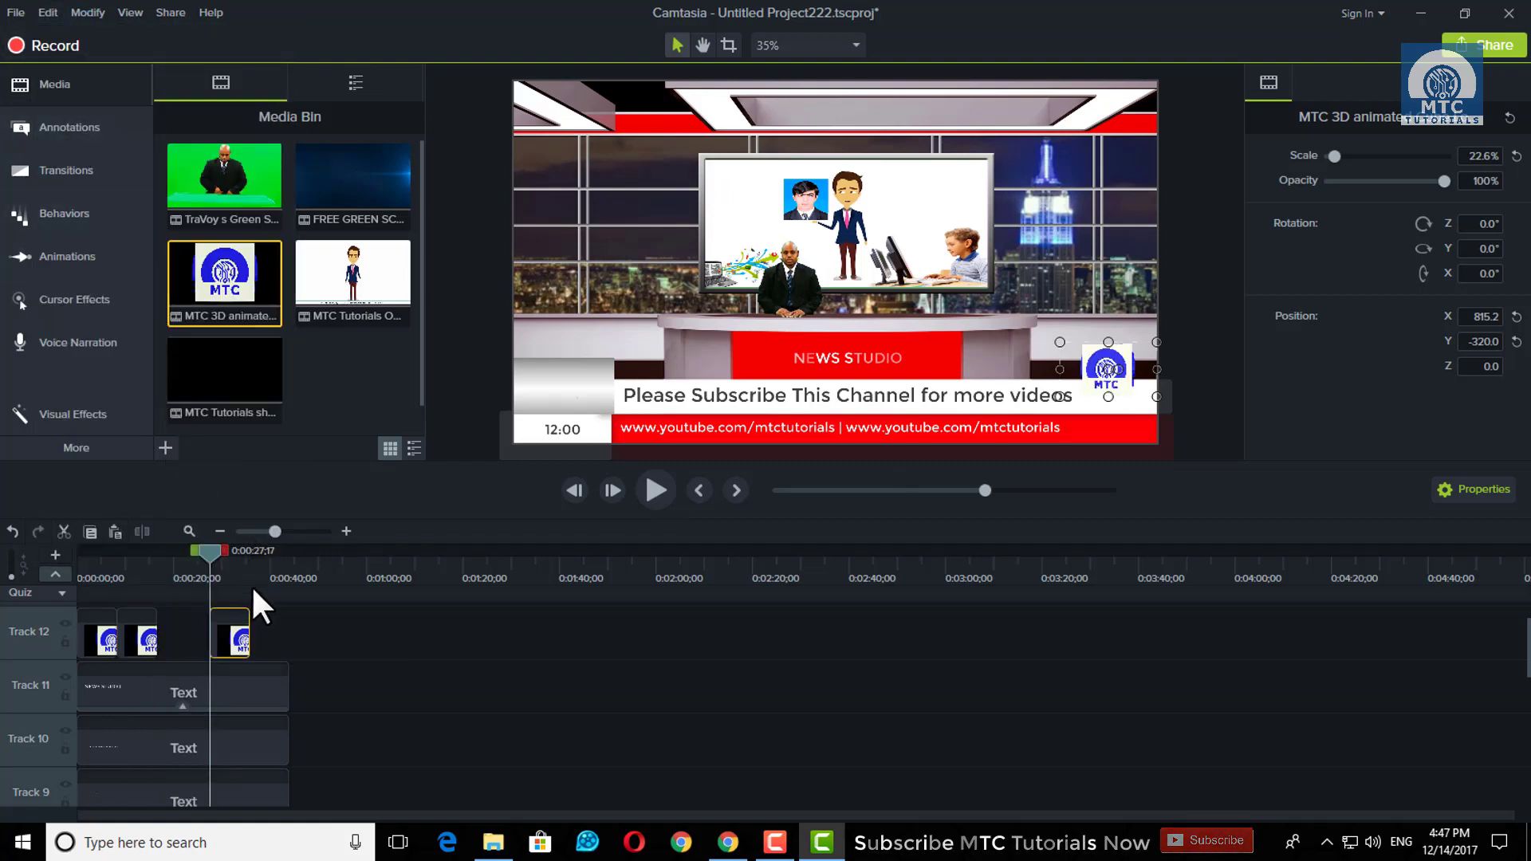
drag(237, 642, 169, 647)
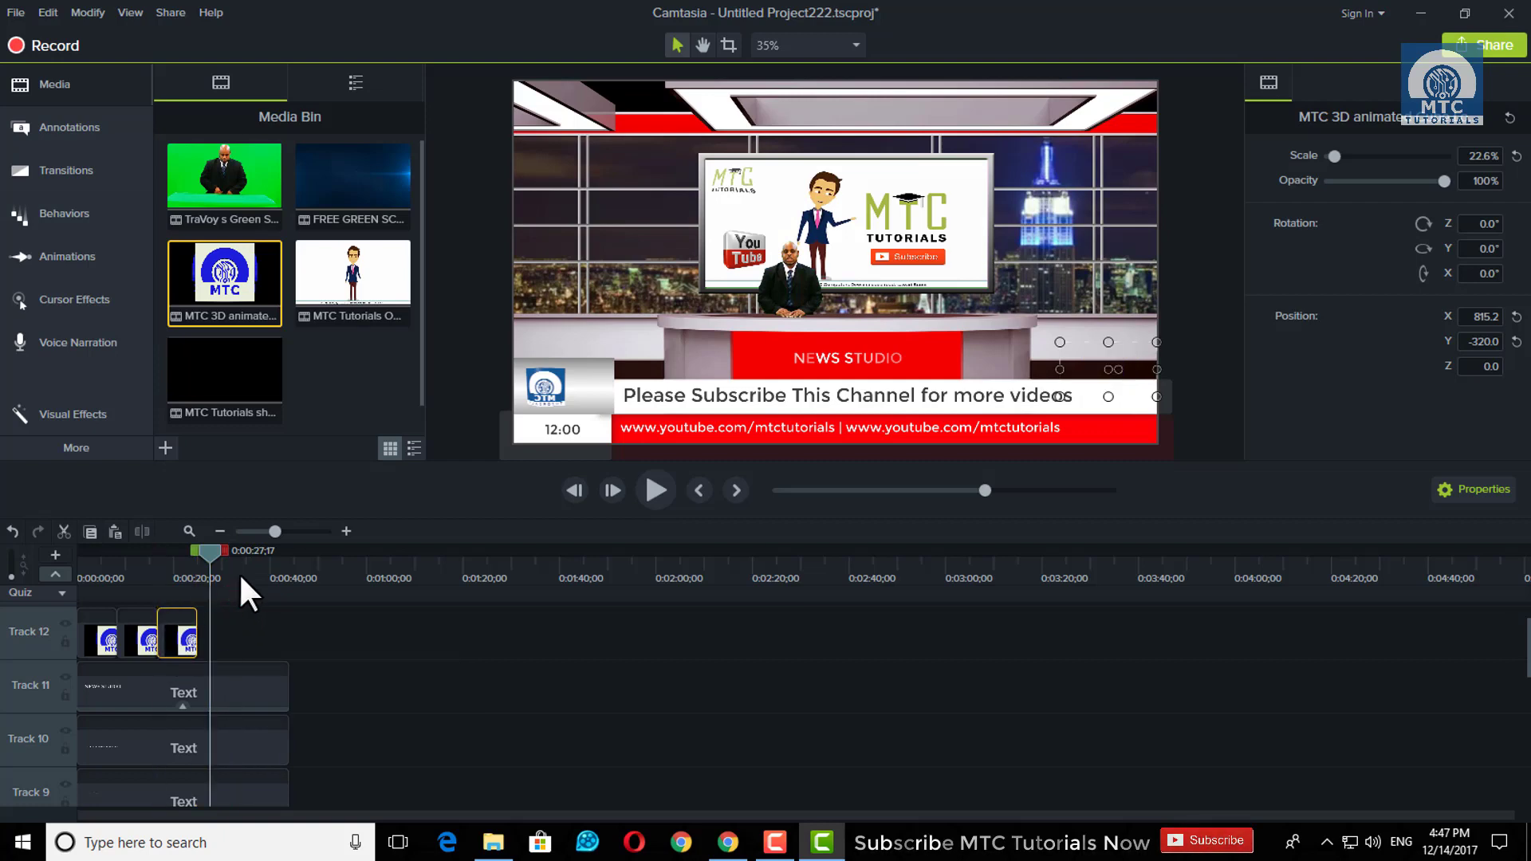
click(242, 562)
key(ctrl+v)
drag(263, 643, 215, 641)
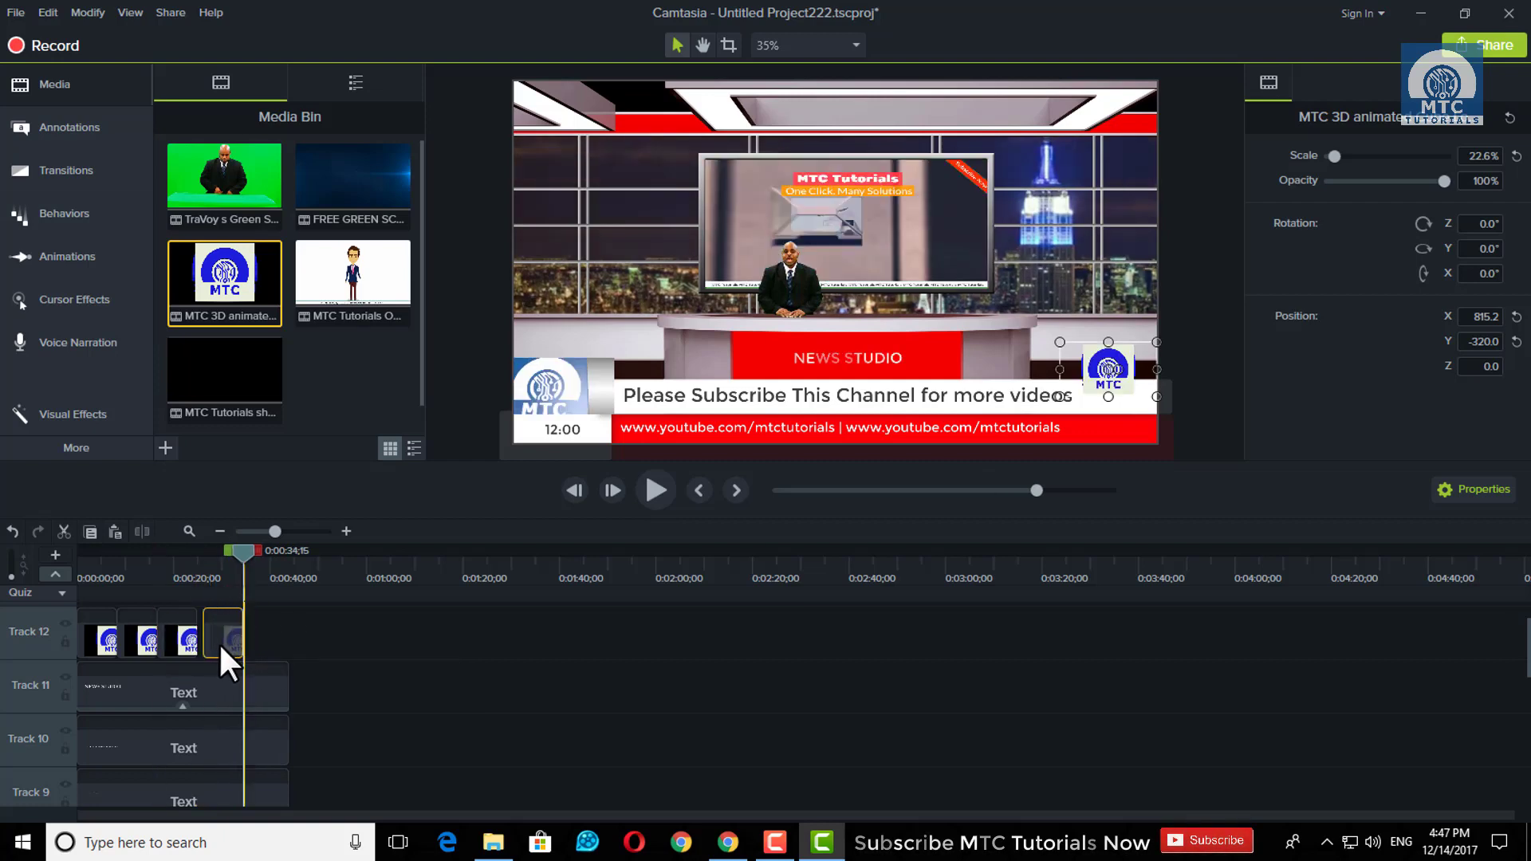
click(279, 563)
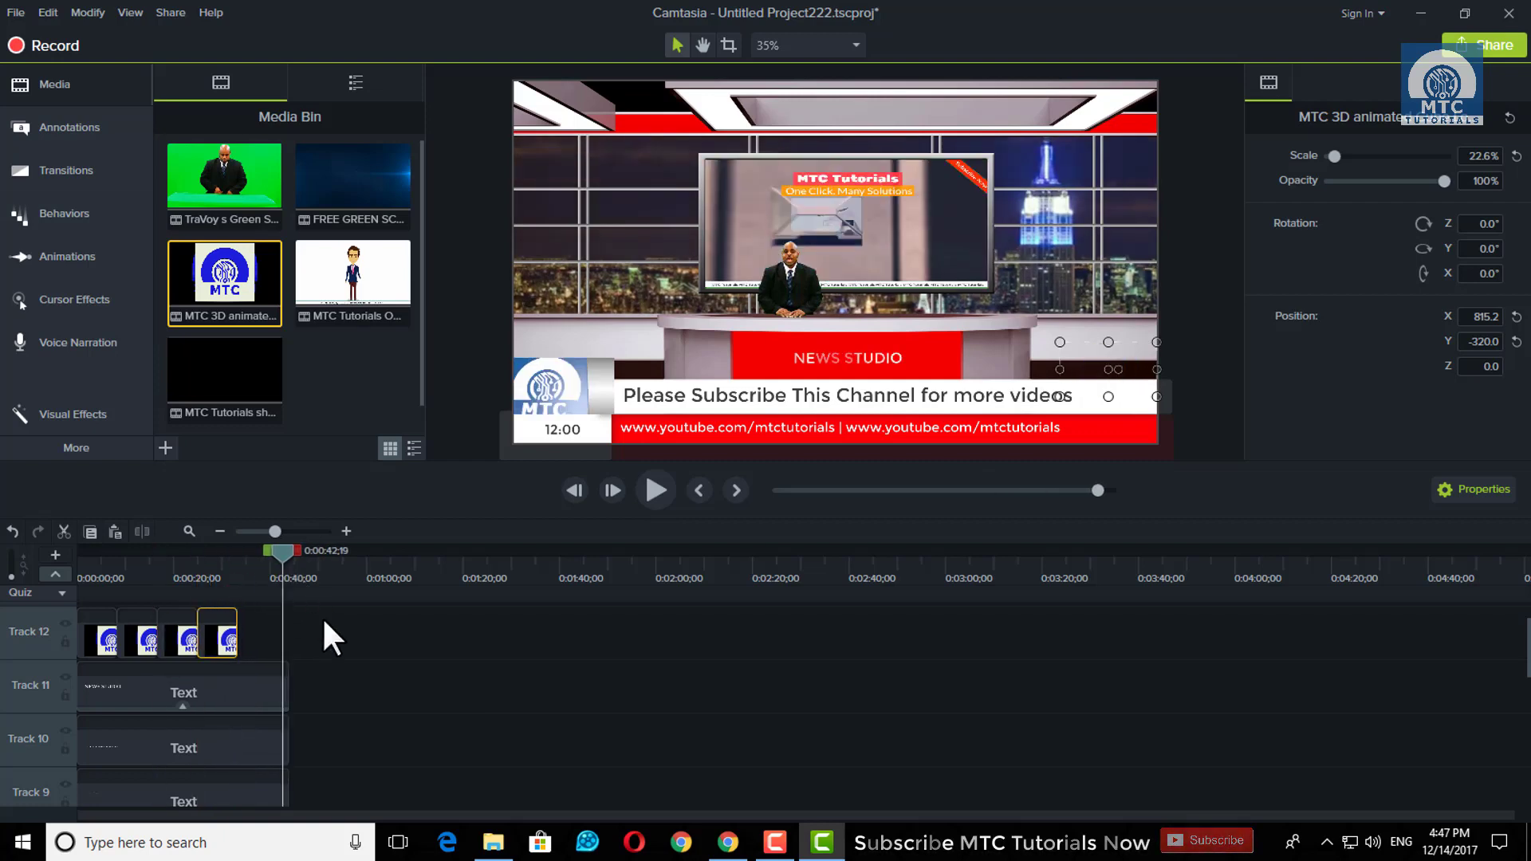
key(ctrl+v)
drag(296, 643, 242, 640)
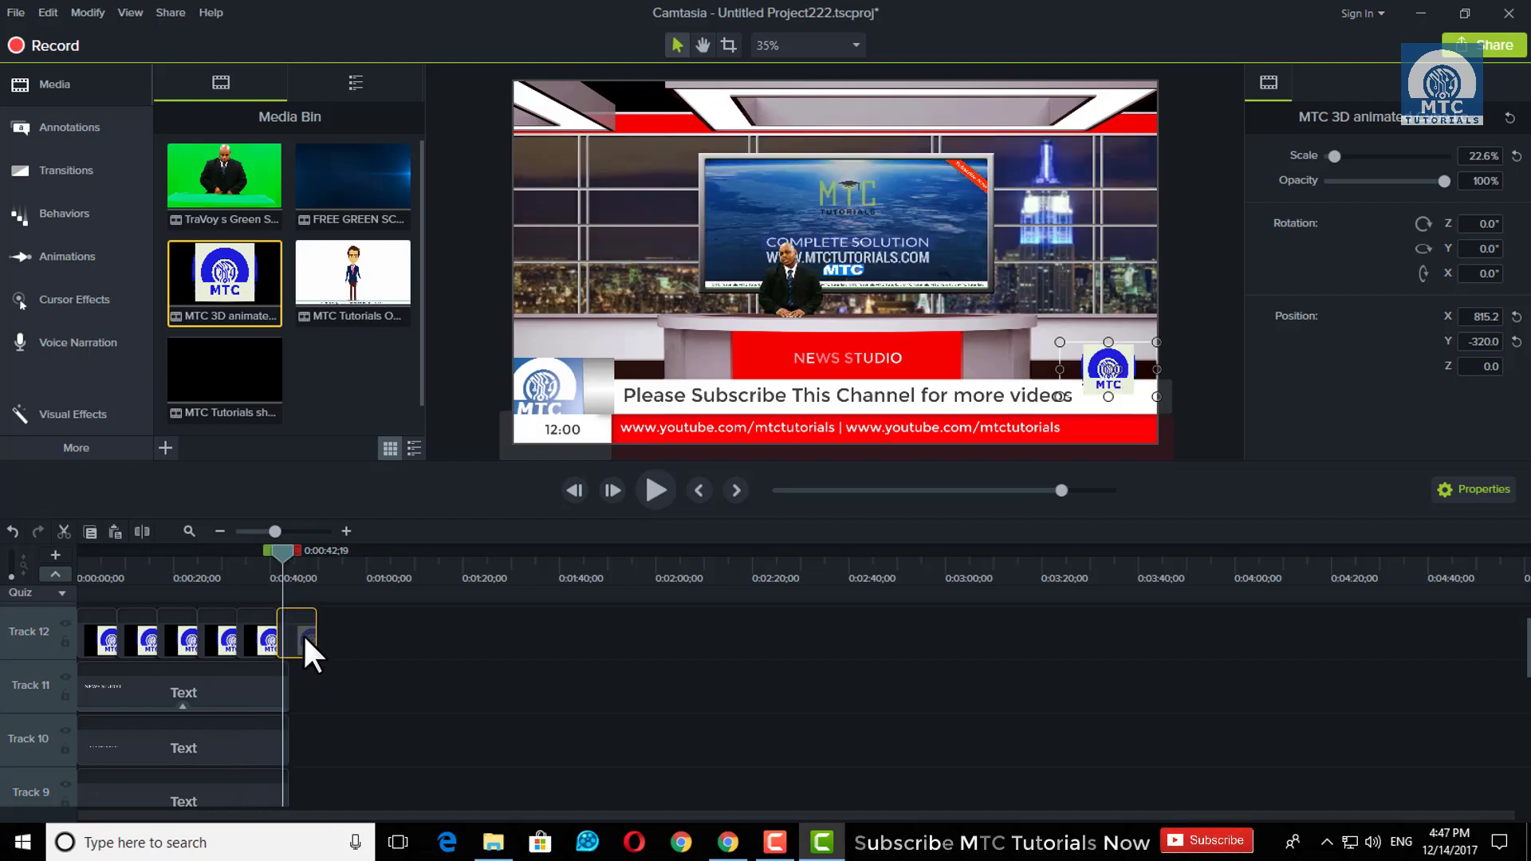
Trim the last logo clip to end with the text tracks and return to the start
drag(321, 632, 292, 632)
click(275, 552)
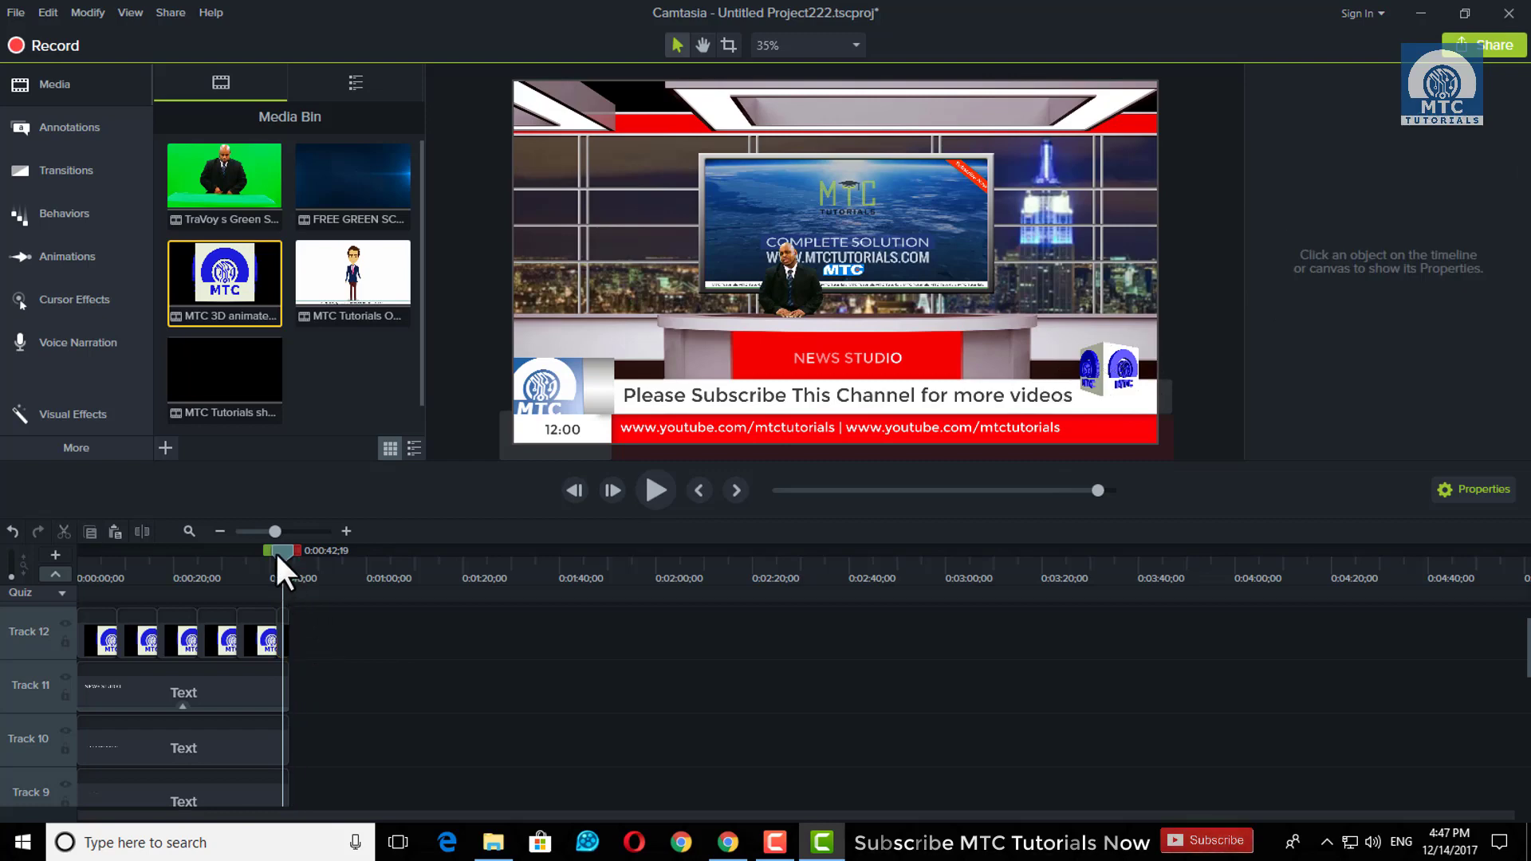
drag(276, 550, 209, 550)
key(ctrl+Home)
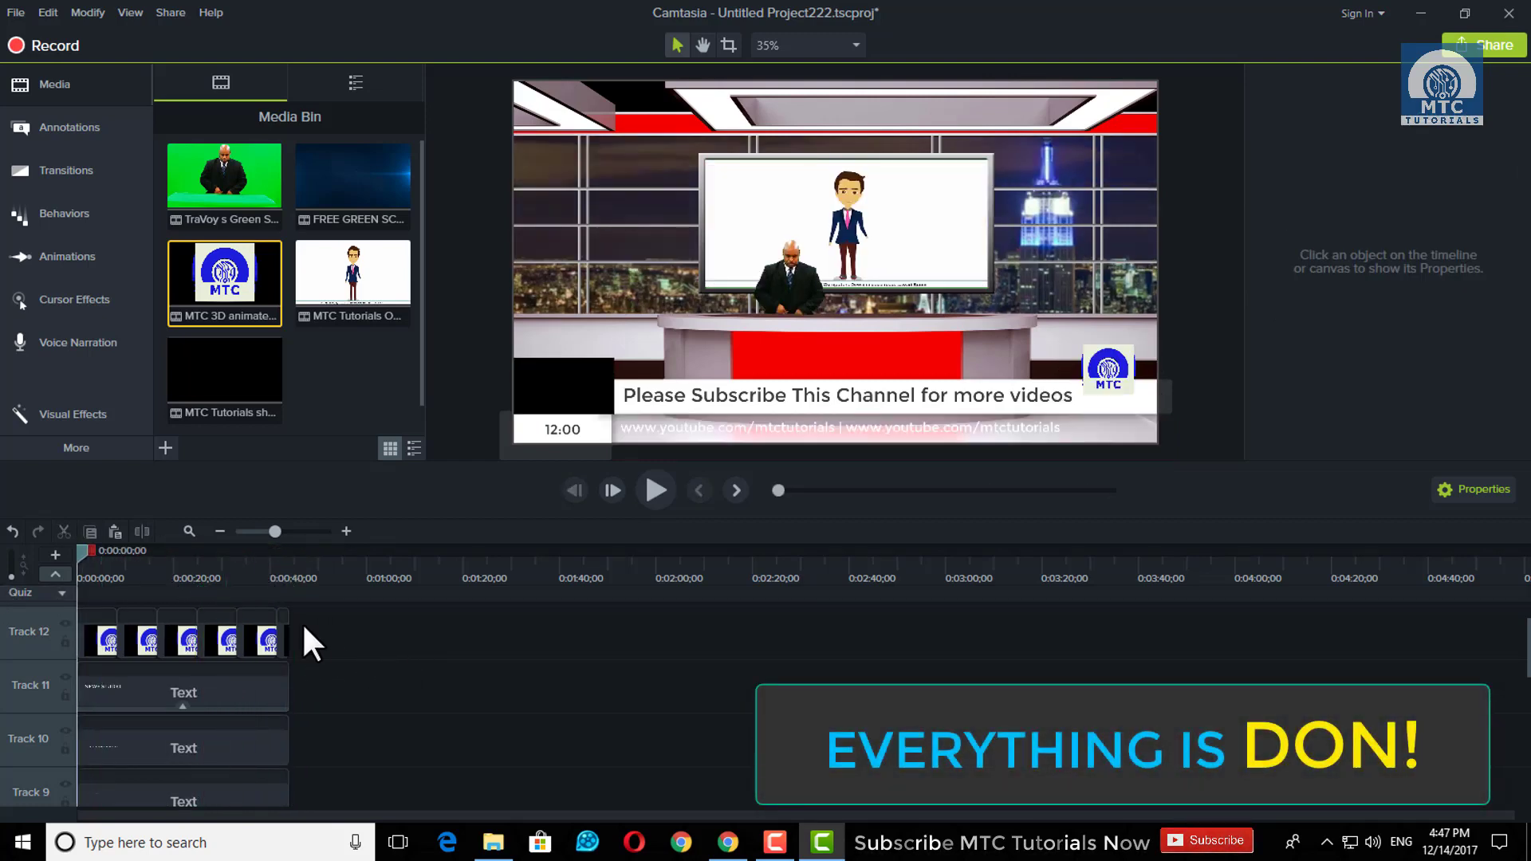
click(656, 489)
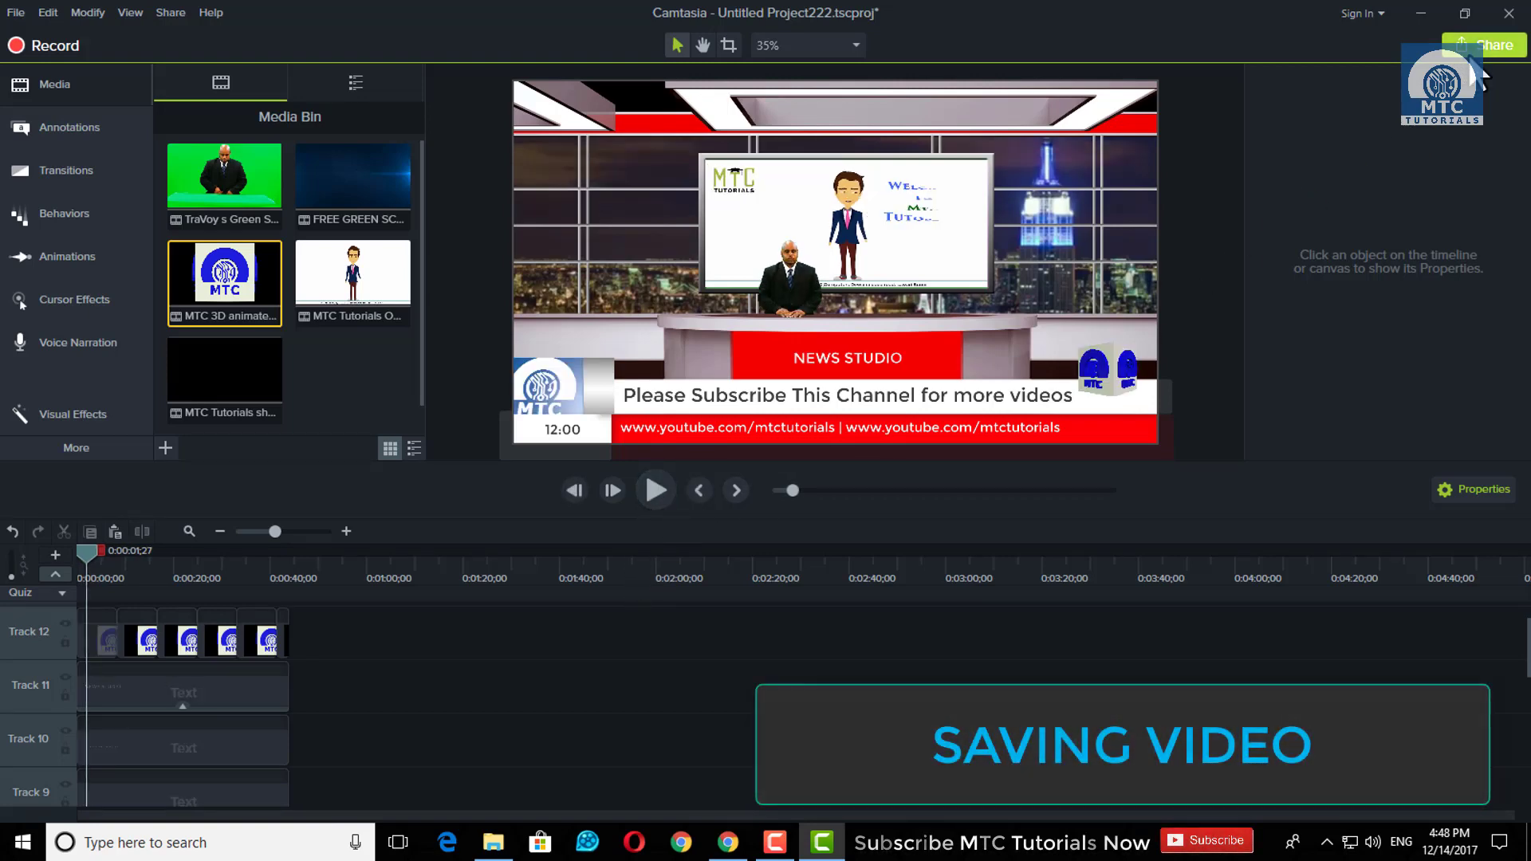
drag(88, 557, 59, 553)
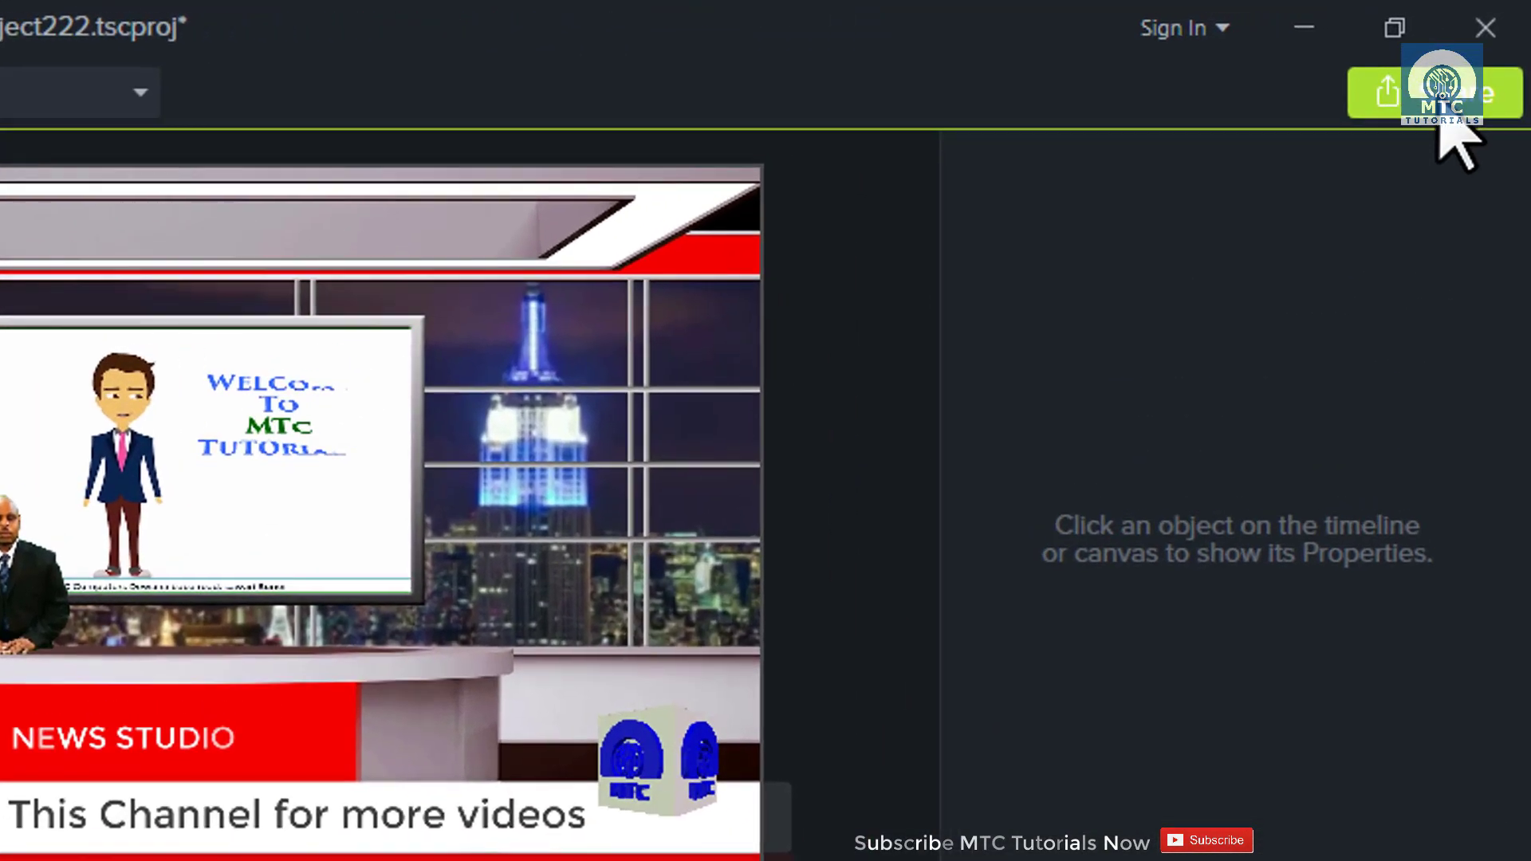
Produce a local MP4 with Smart Player (up to 1080p), naming it 'Creating Virtual Studio News Desk'
click(1484, 47)
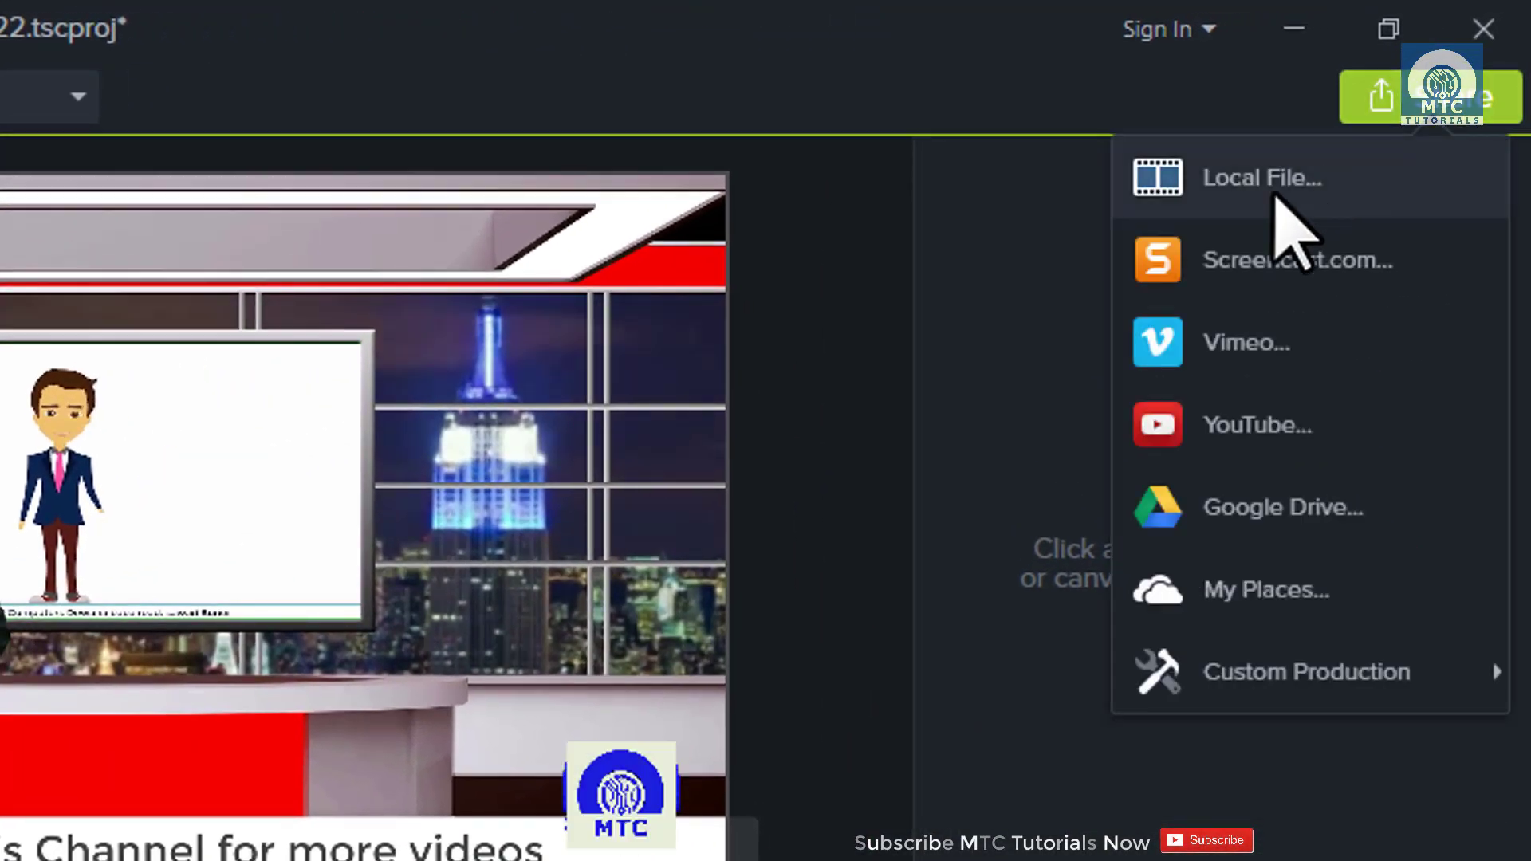
click(1274, 200)
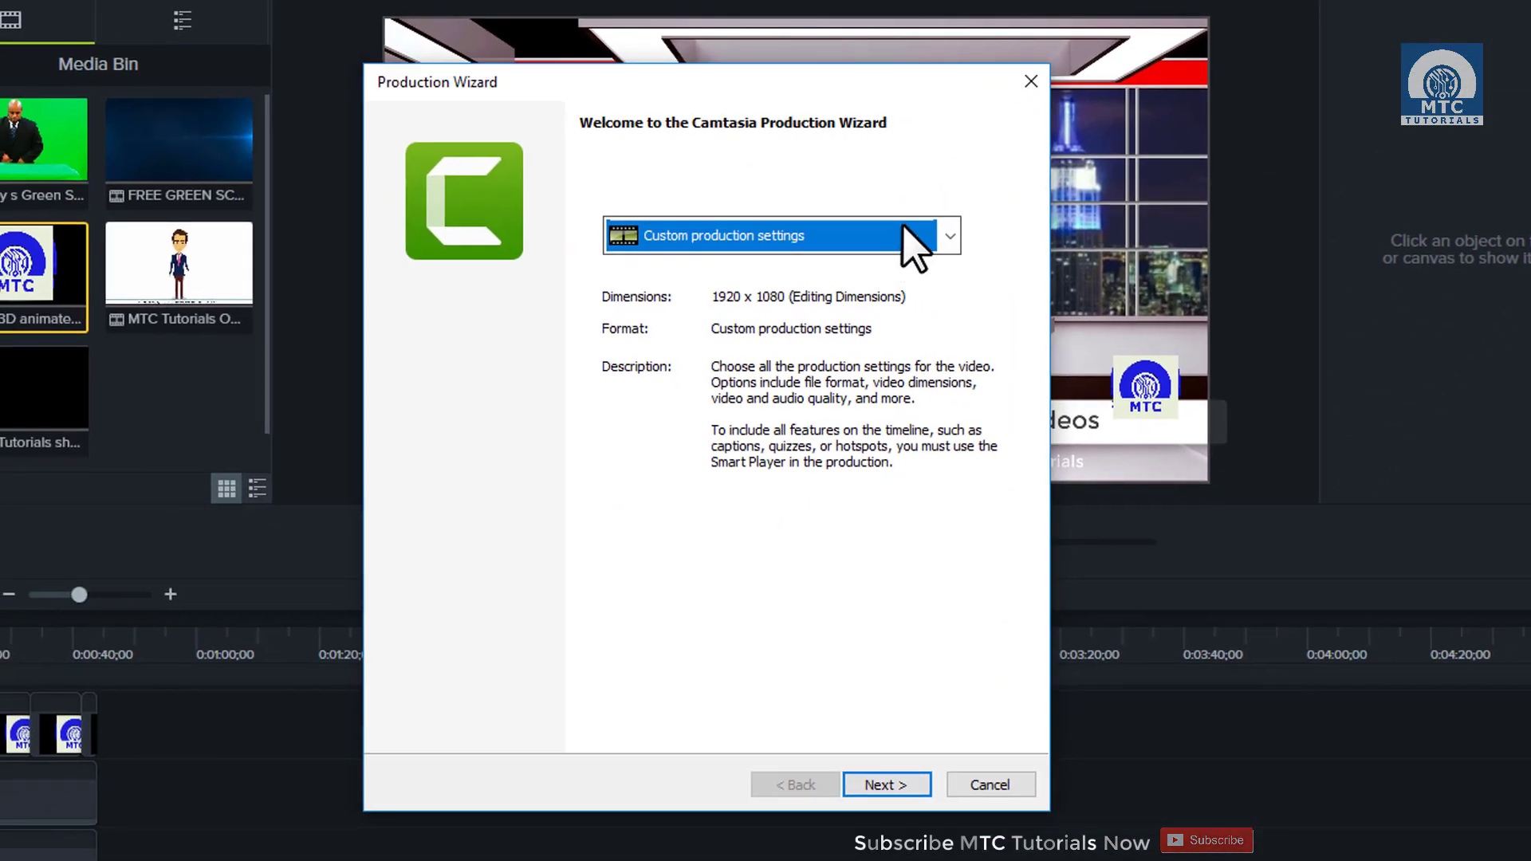
click(902, 227)
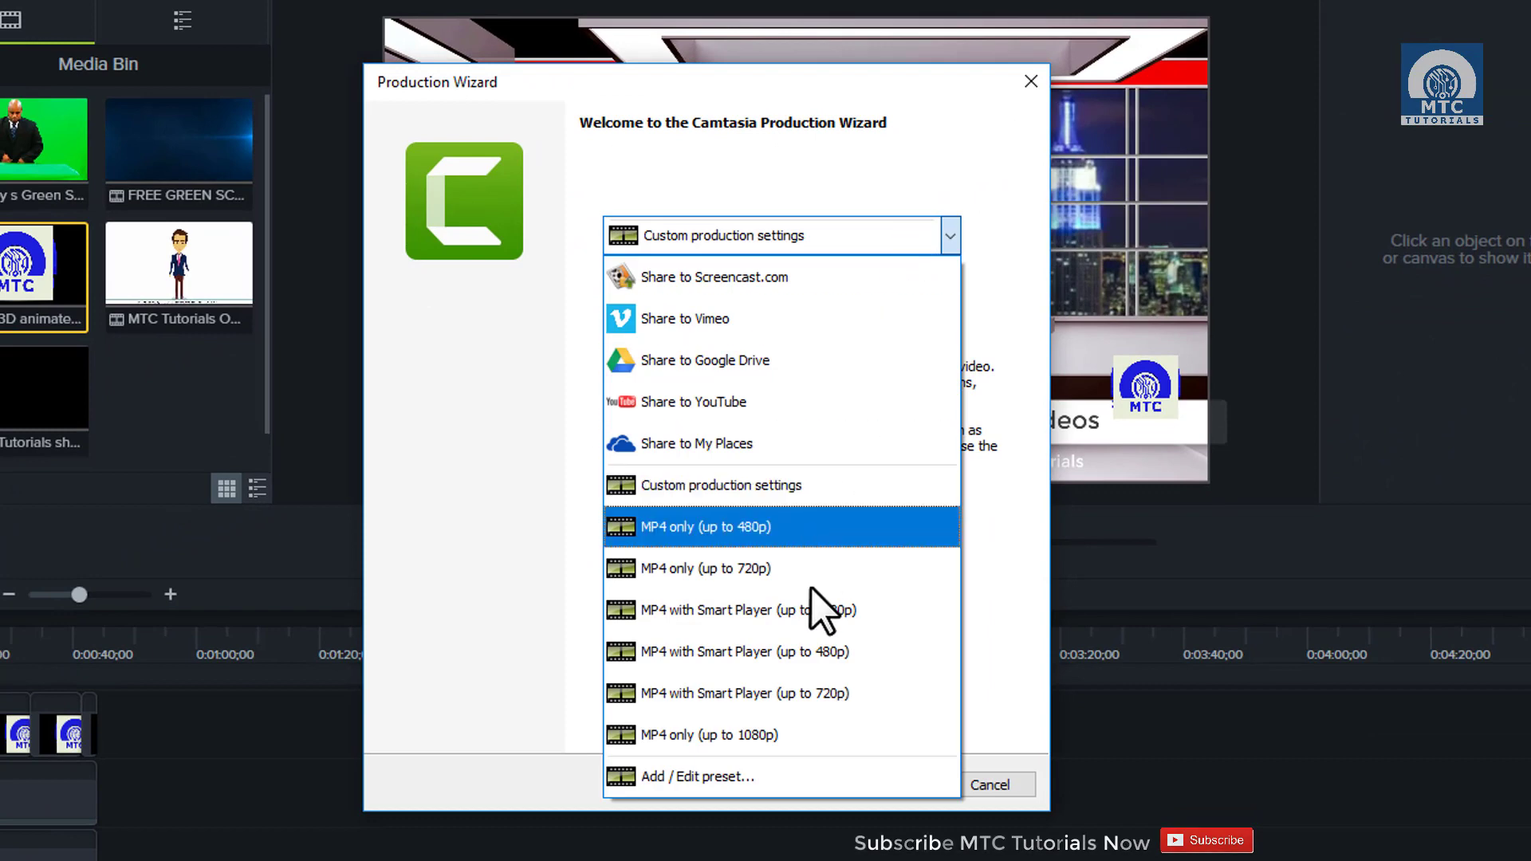
click(818, 616)
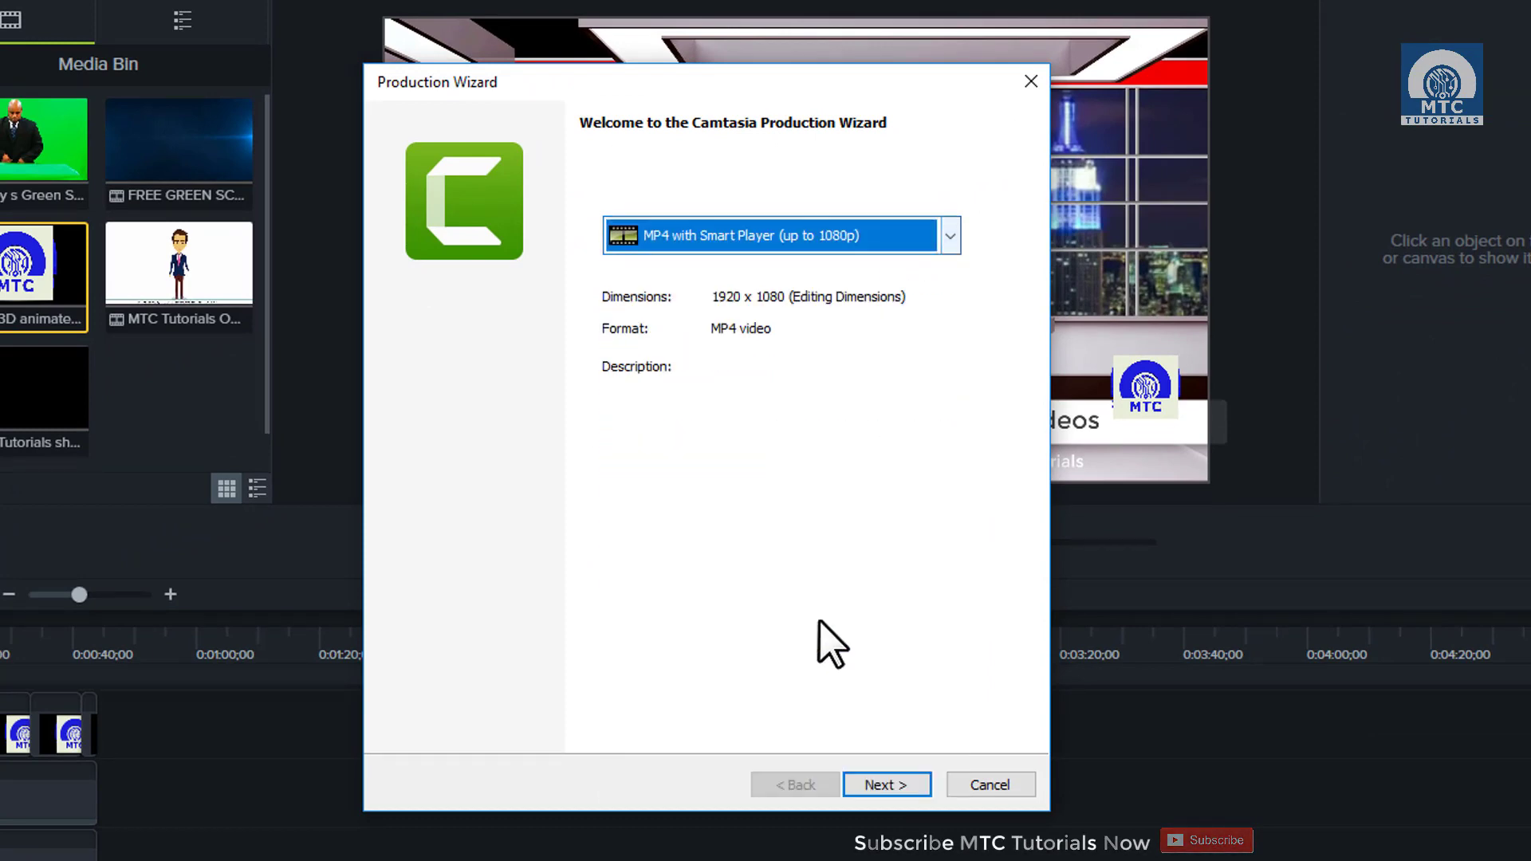
click(888, 789)
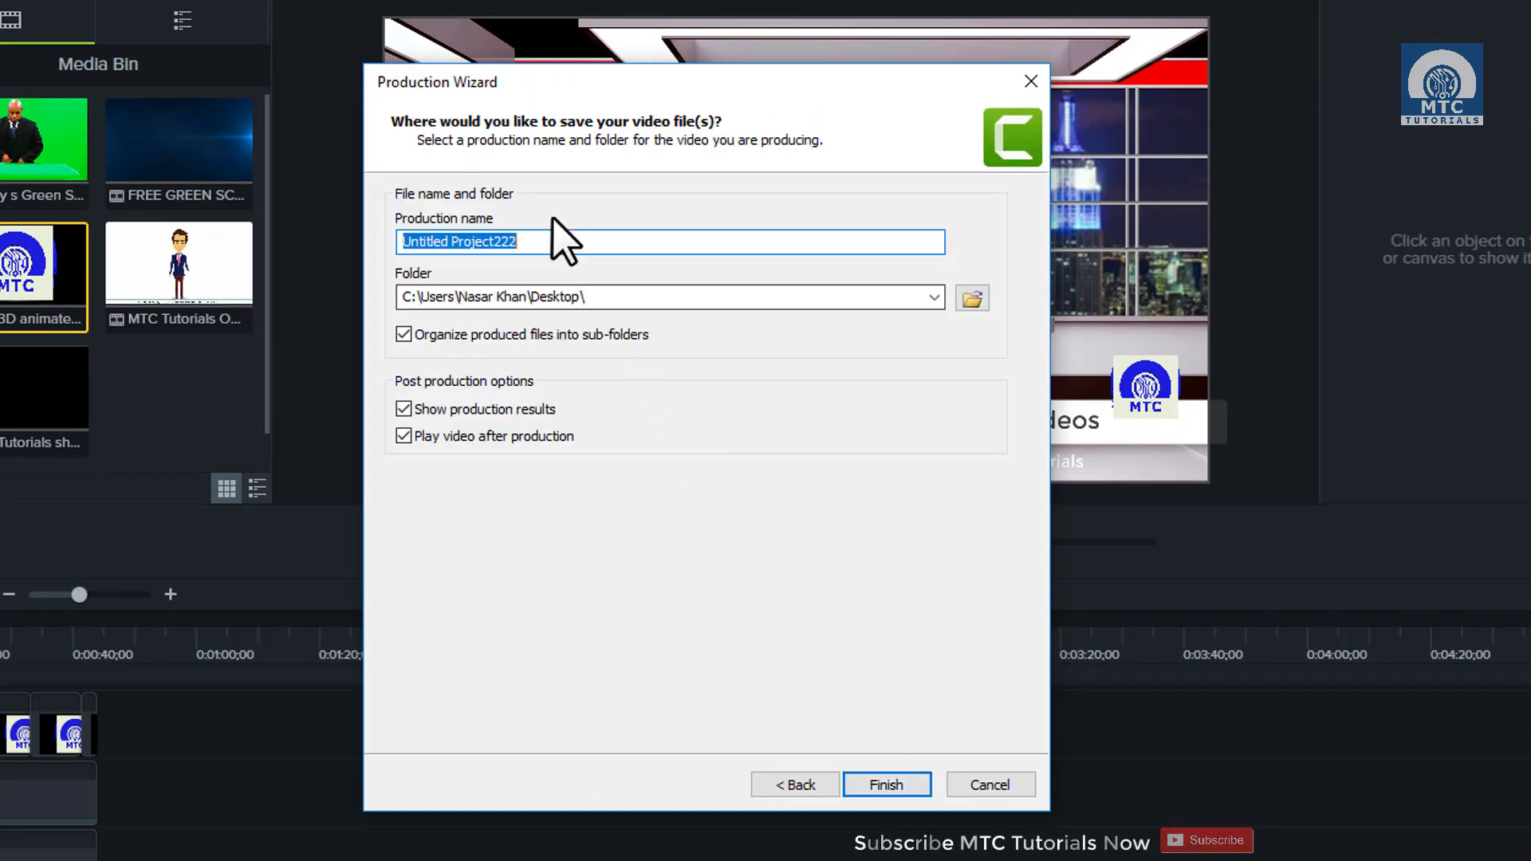
text(Creating Virtual Studio News Desk)
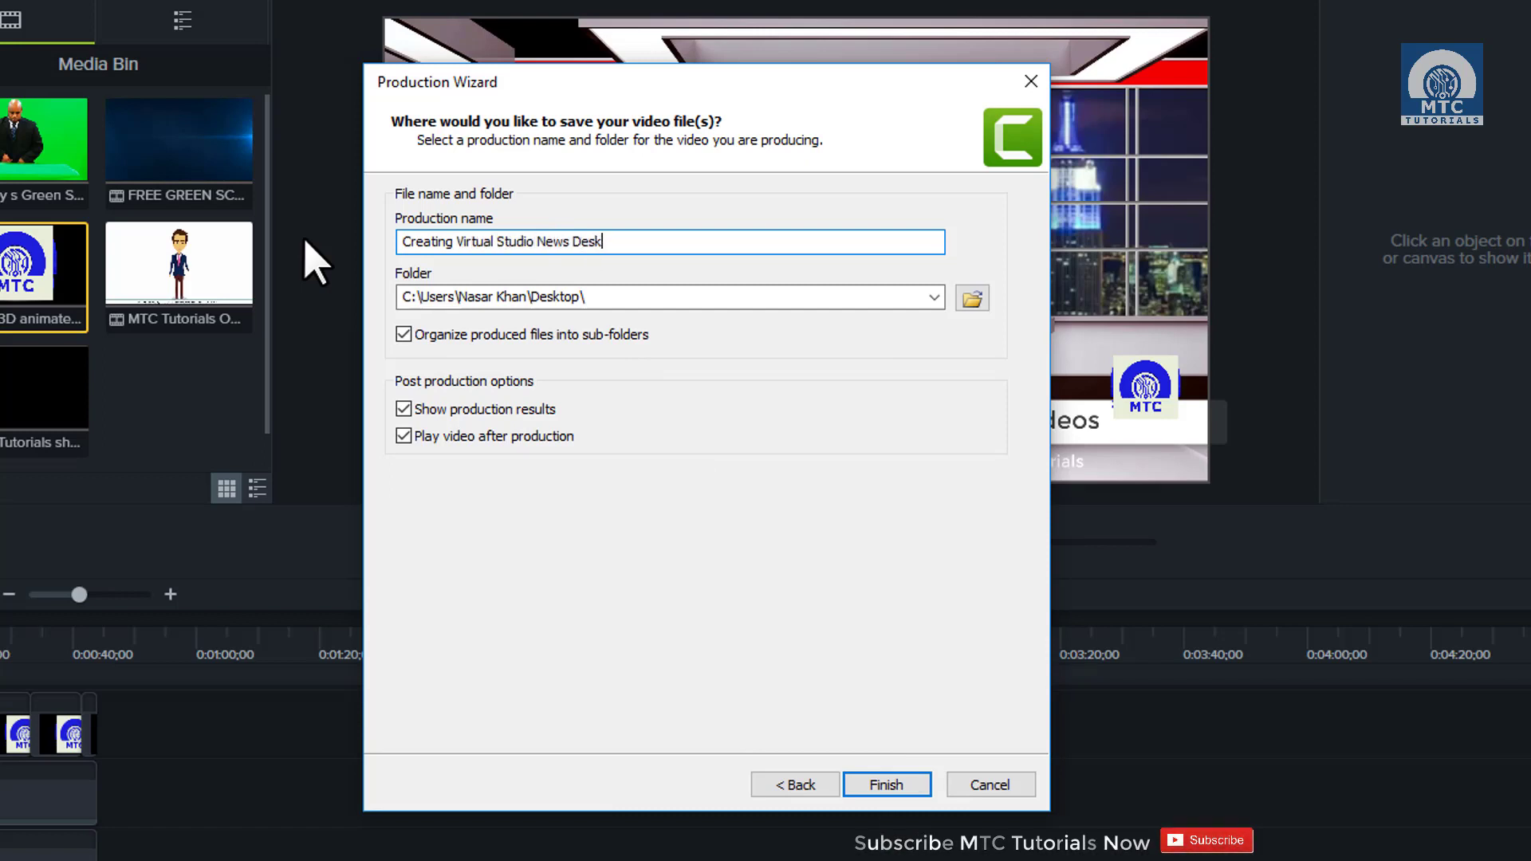
Start the render, close Chrome, and minimize Camtasia once rendering finishes
click(883, 789)
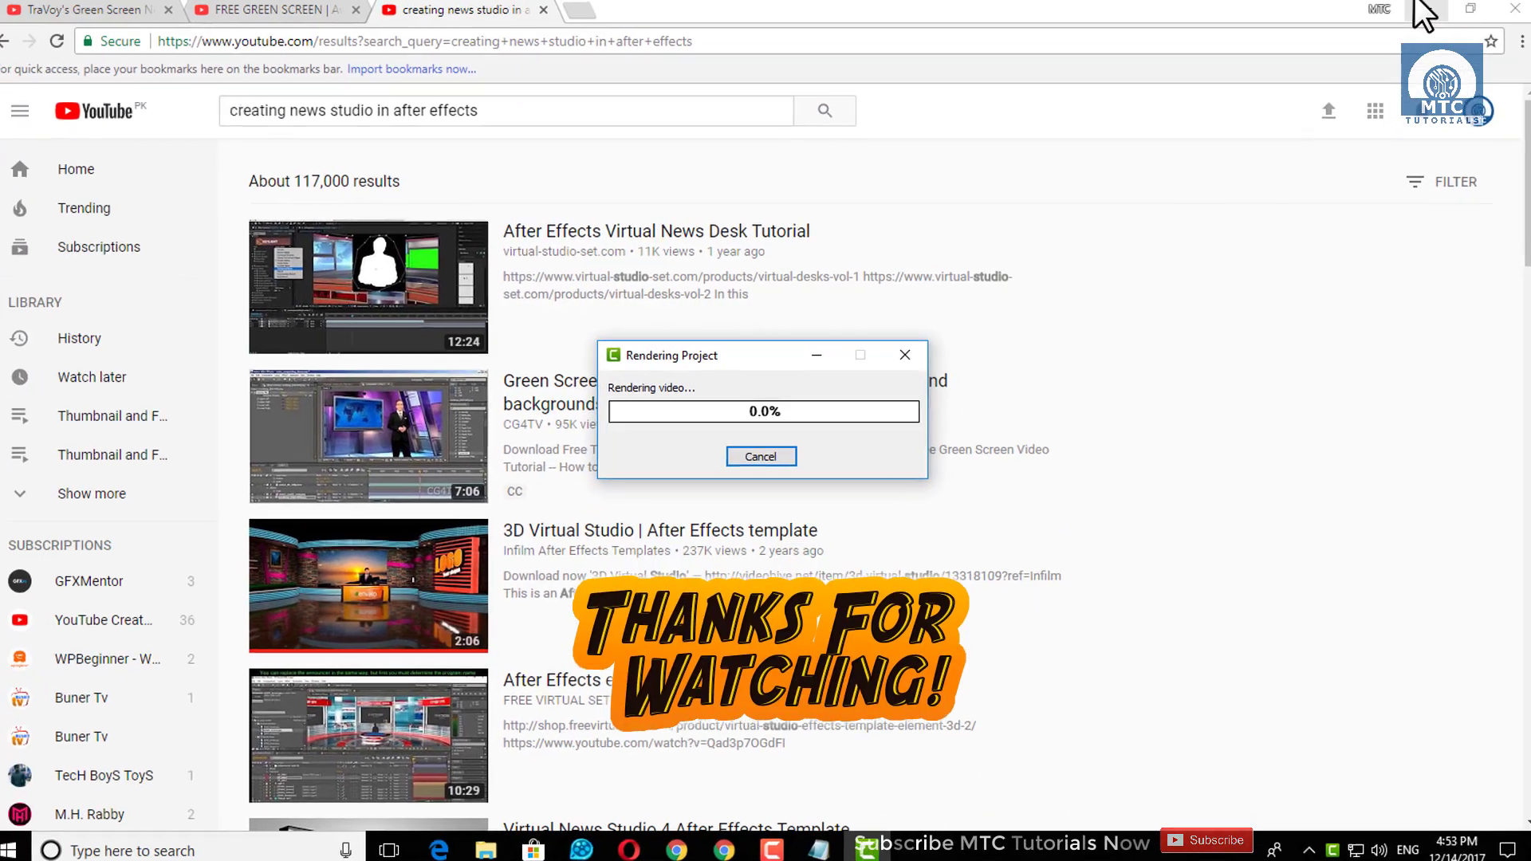
click(1423, 10)
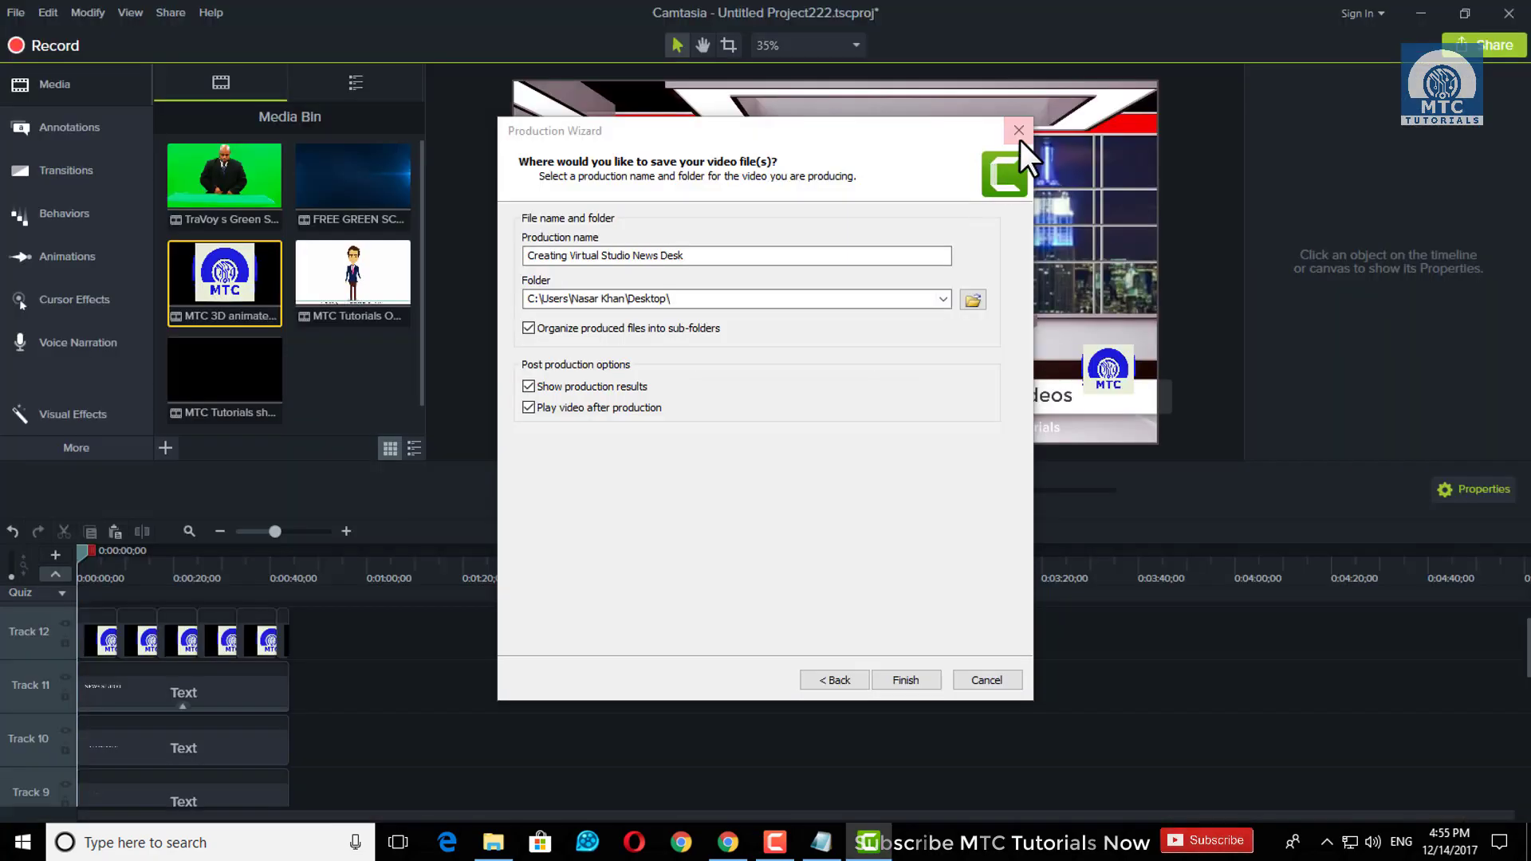
click(1020, 140)
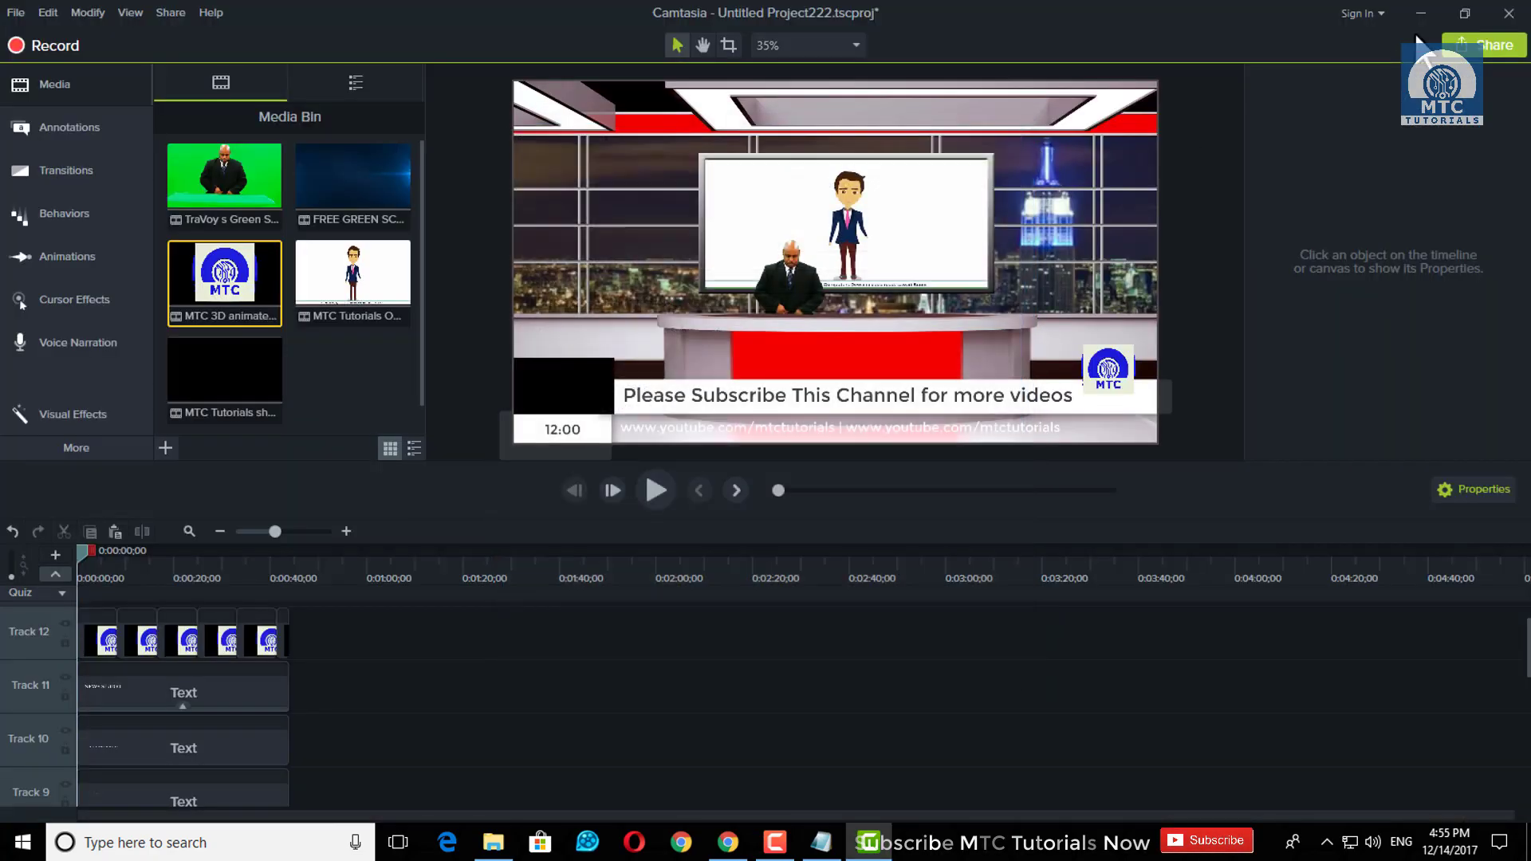
click(1418, 10)
Close the News Studio folder and play the rendered video in the Creating Virtual Studio News Desk folder
click(1081, 75)
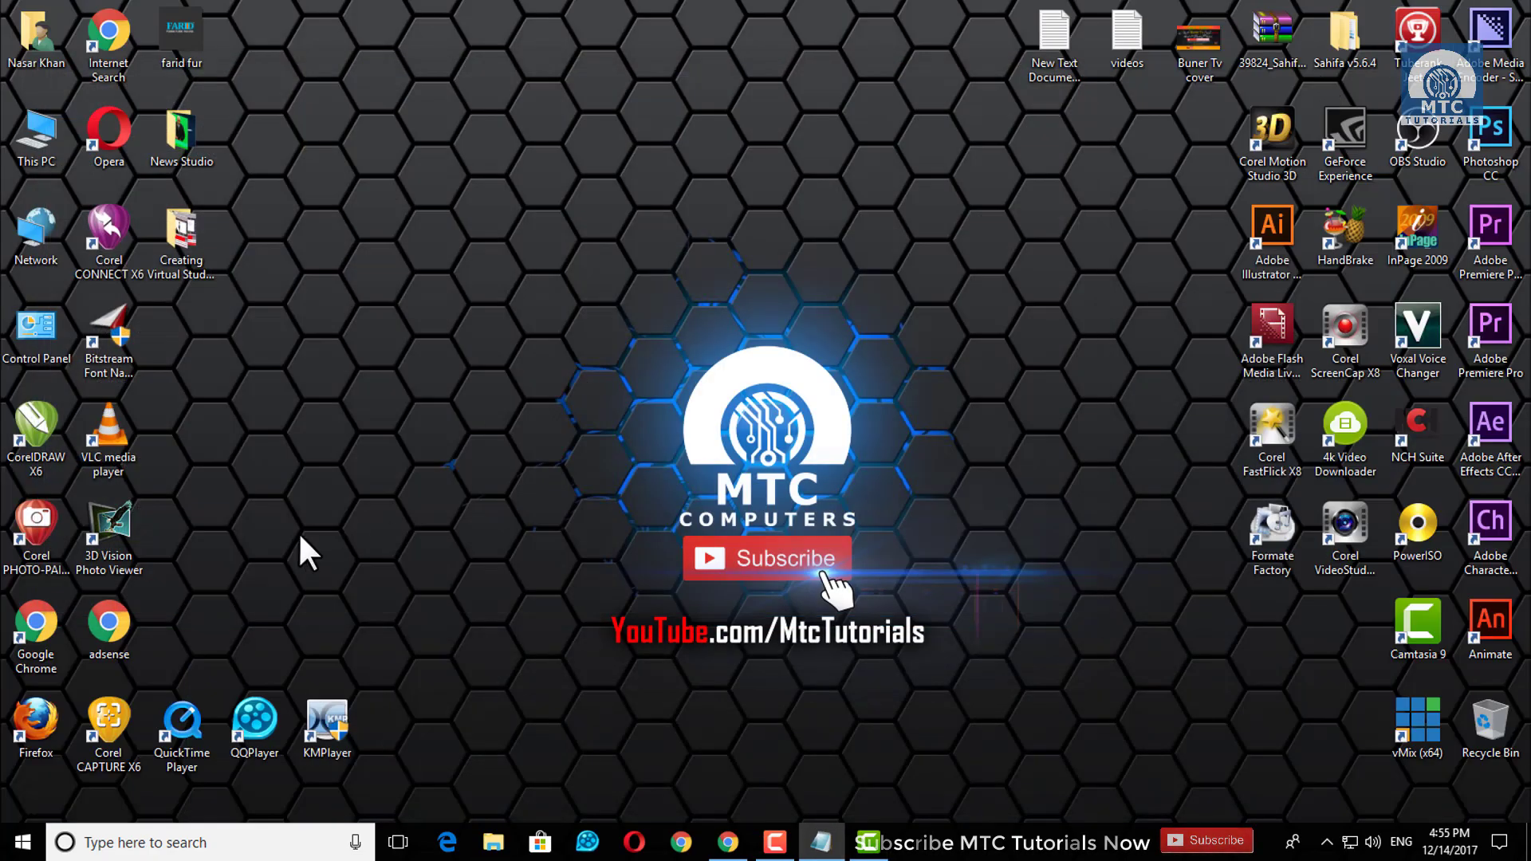
right_click(235, 259)
click(252, 268)
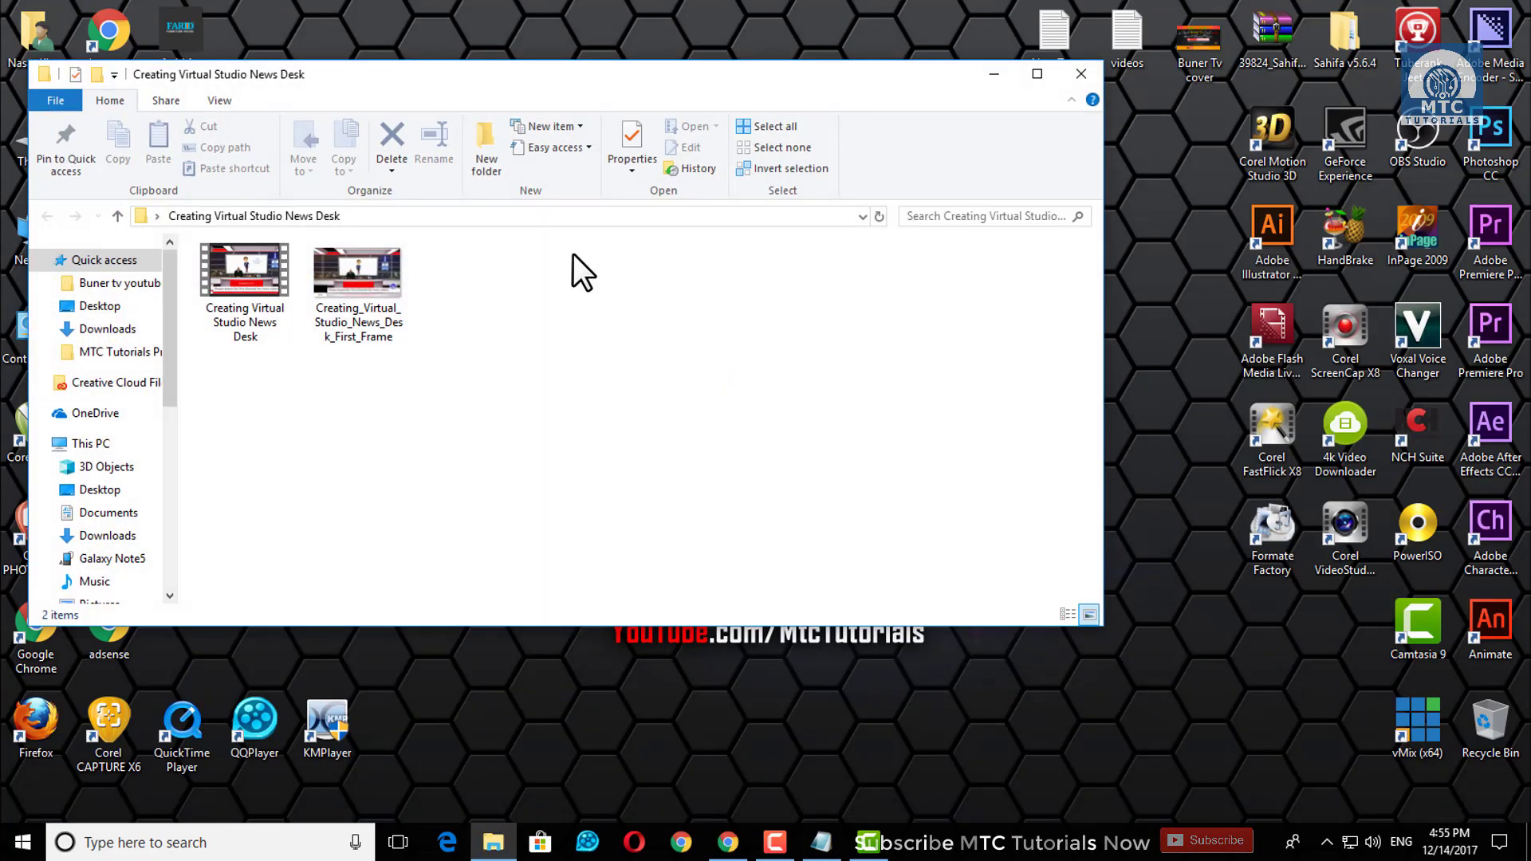
click(268, 279)
right_click(268, 279)
click(303, 292)
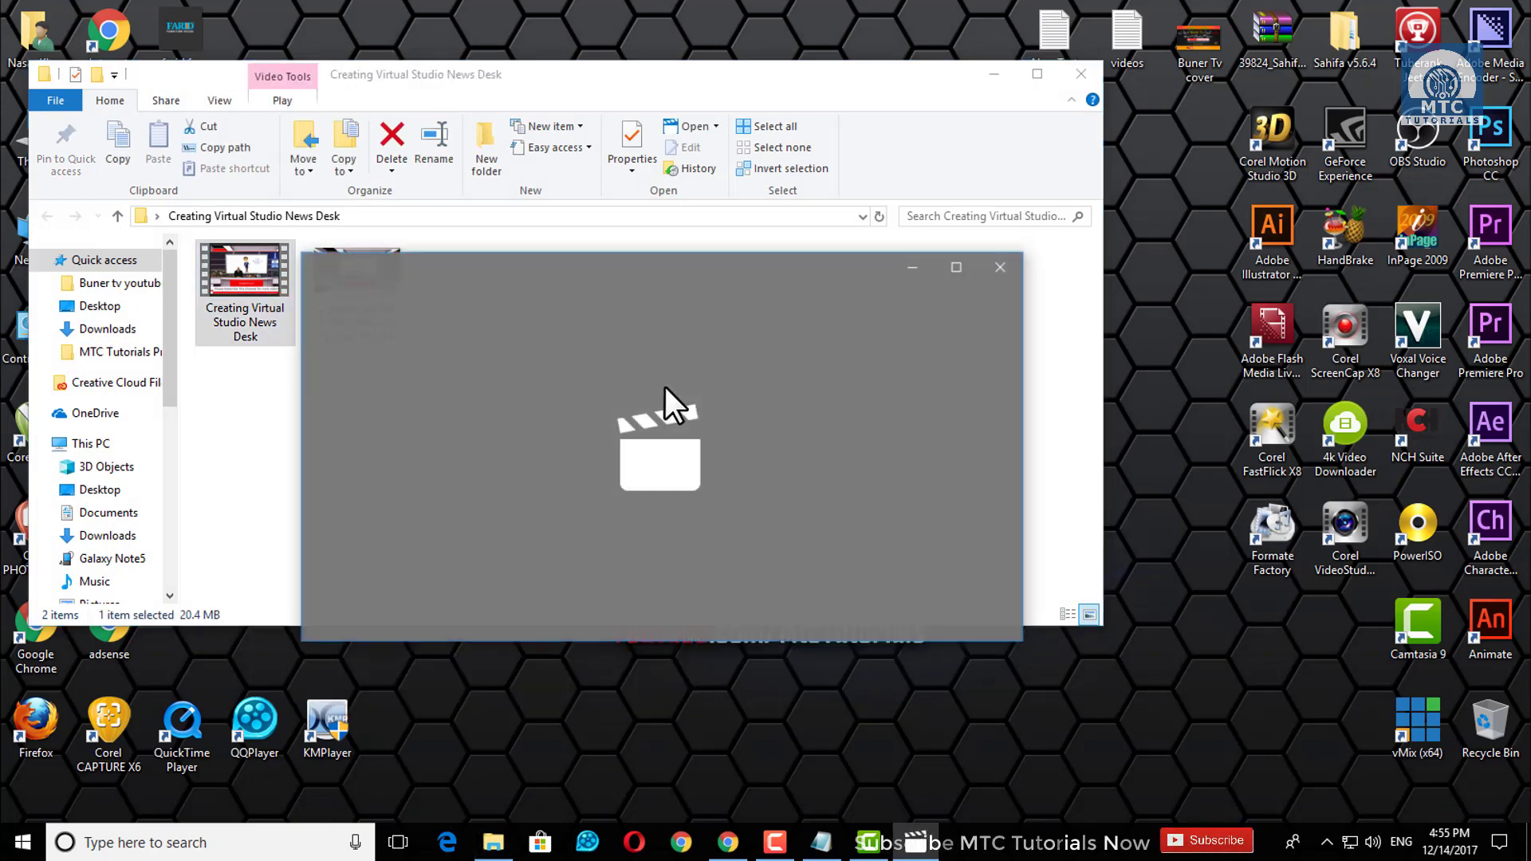